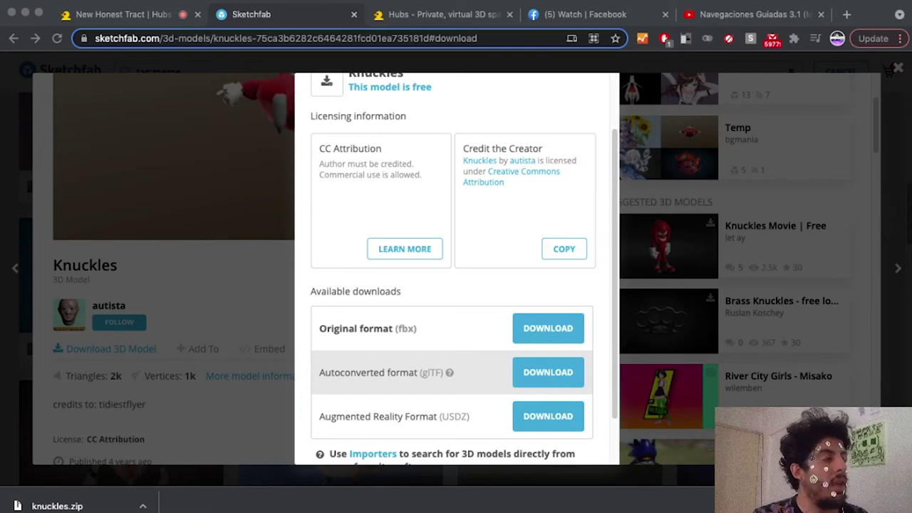
# Switch to the Mozilla Hubs home page and open the Spoke site from it
pyautogui.click(59, 505)
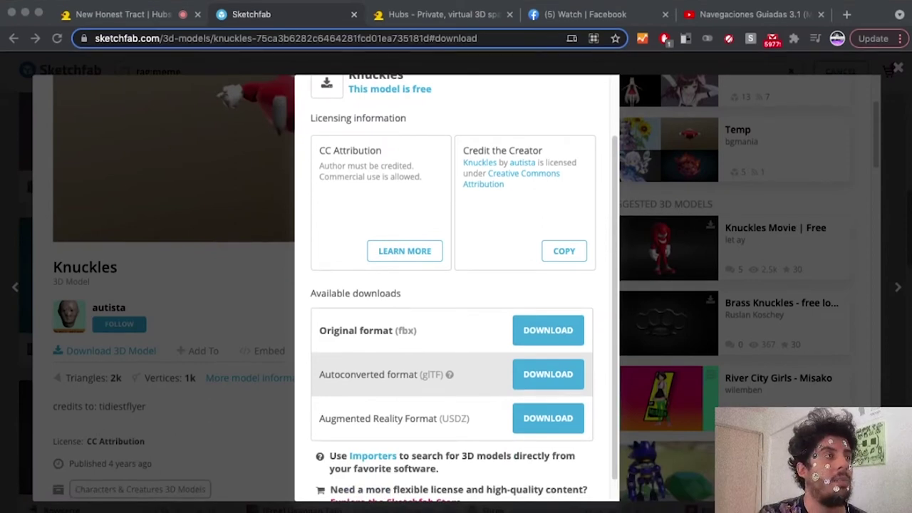
pyautogui.click(441, 15)
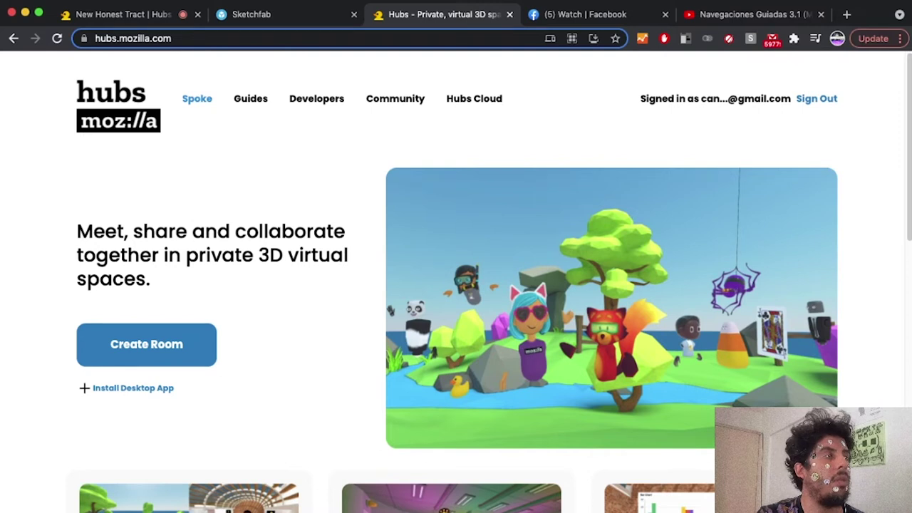
pyautogui.click(197, 98)
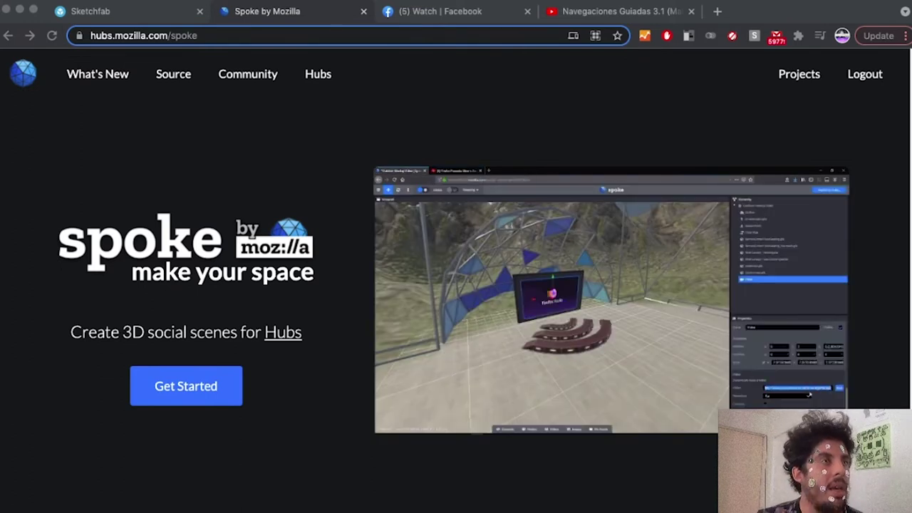
# Switch to the YouTube video "Navegaciones Guiadas 3.1" and play a short part of it to view the Hubs exhibition
pyautogui.hotkey('ctrl', 'Tab')
pyautogui.hotkey('ctrl', 'Tab')
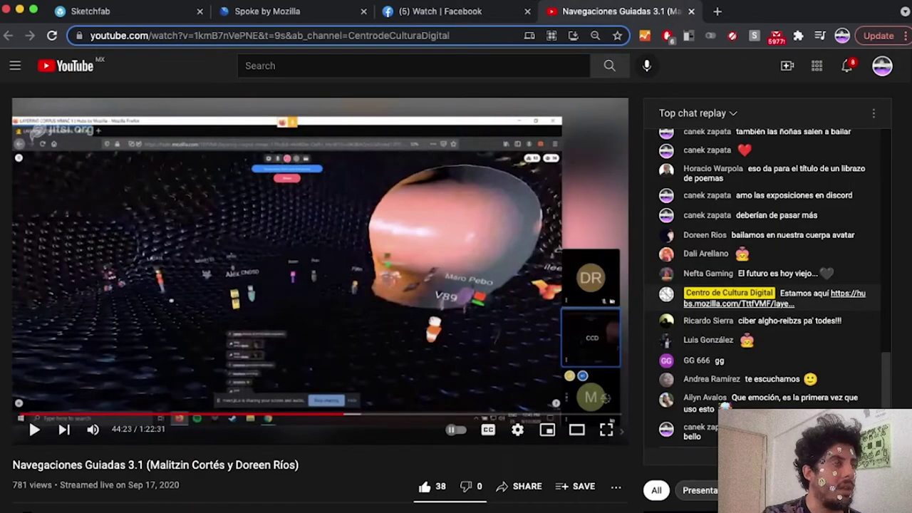
pyautogui.press('space')
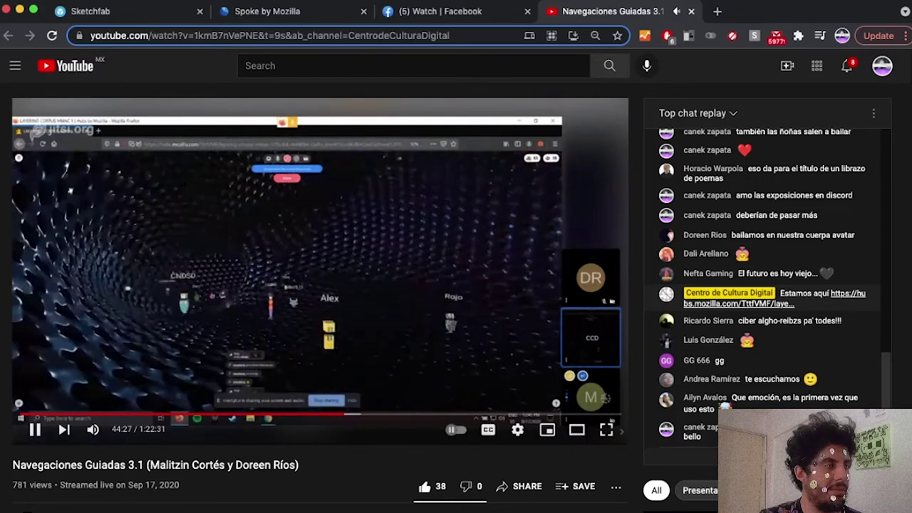
pyautogui.press('space')
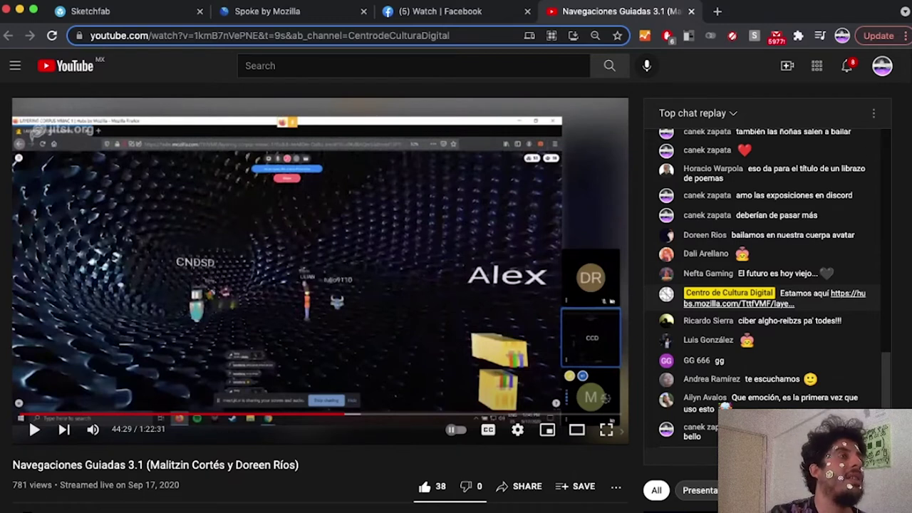
# Switch to the Facebook video "Navegación guiada", expand its description and play a short part of it
pyautogui.click(452, 12)
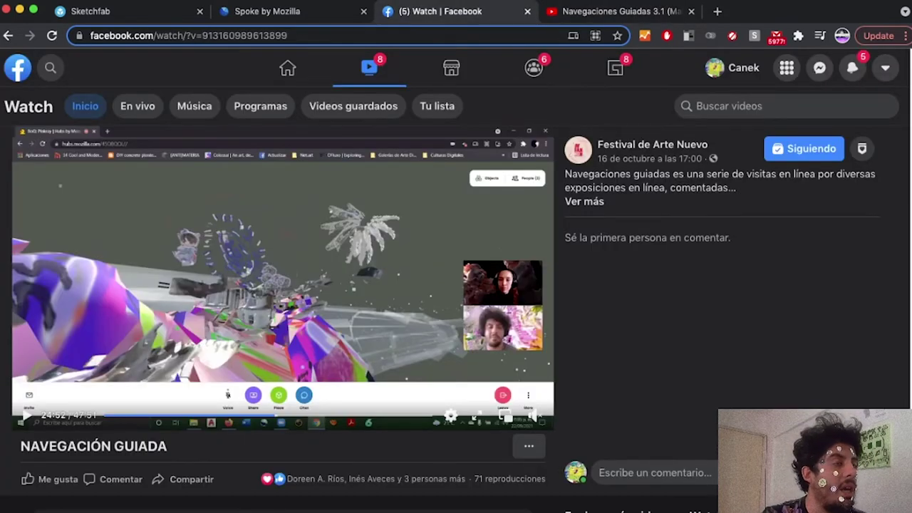
pyautogui.click(534, 415)
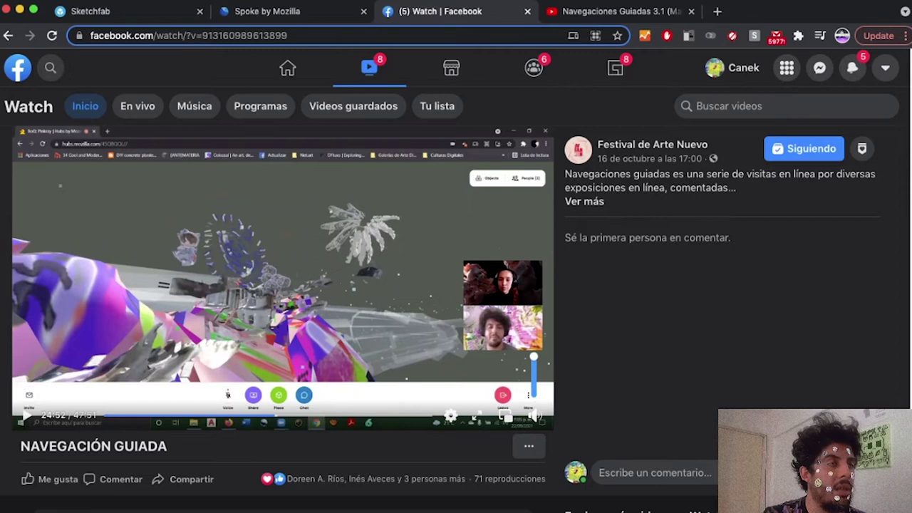
pyautogui.click(584, 201)
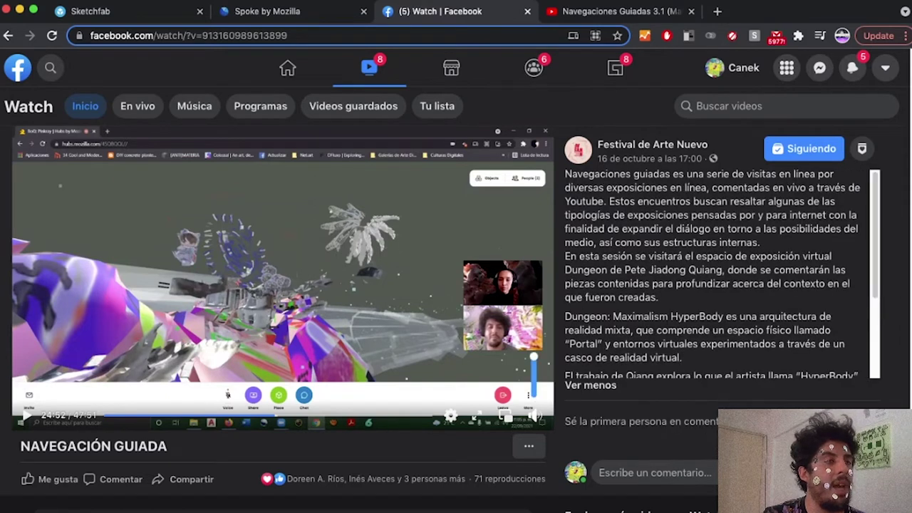
pyautogui.click(534, 416)
pyautogui.click(27, 415)
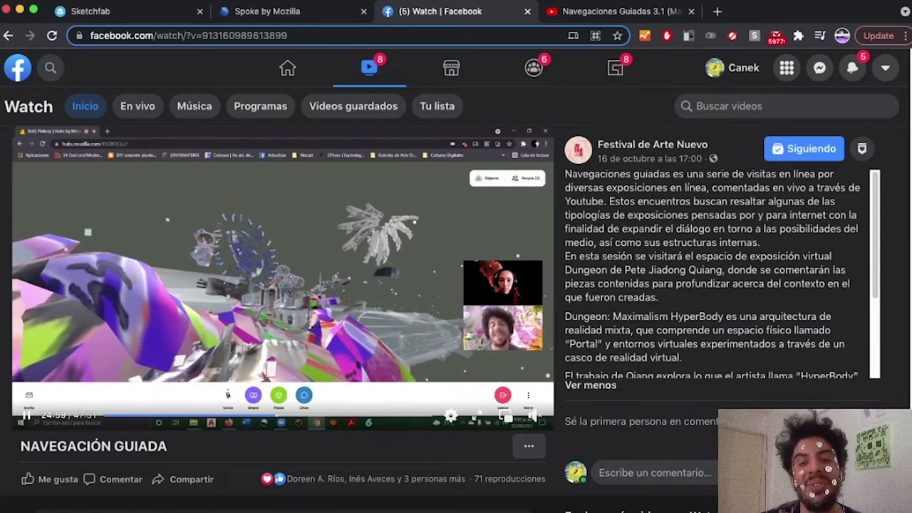
pyautogui.moveTo(531, 415)
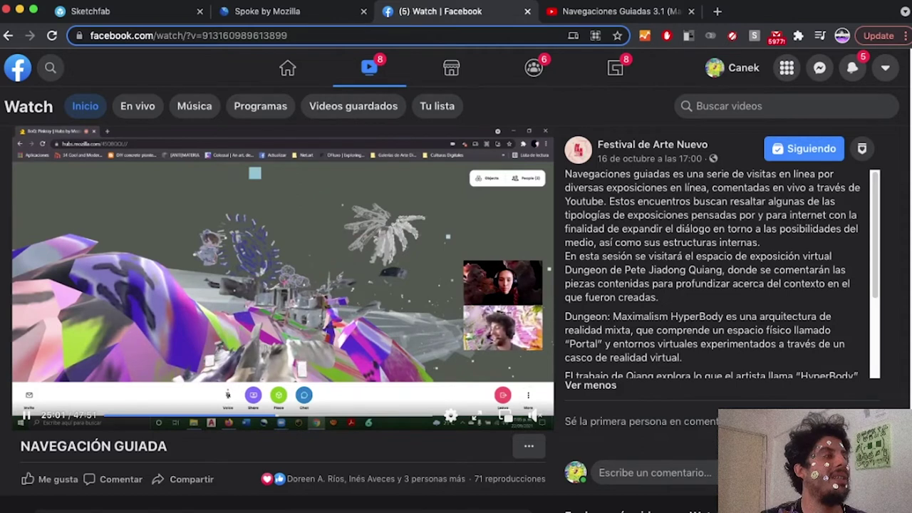
pyautogui.press('space')
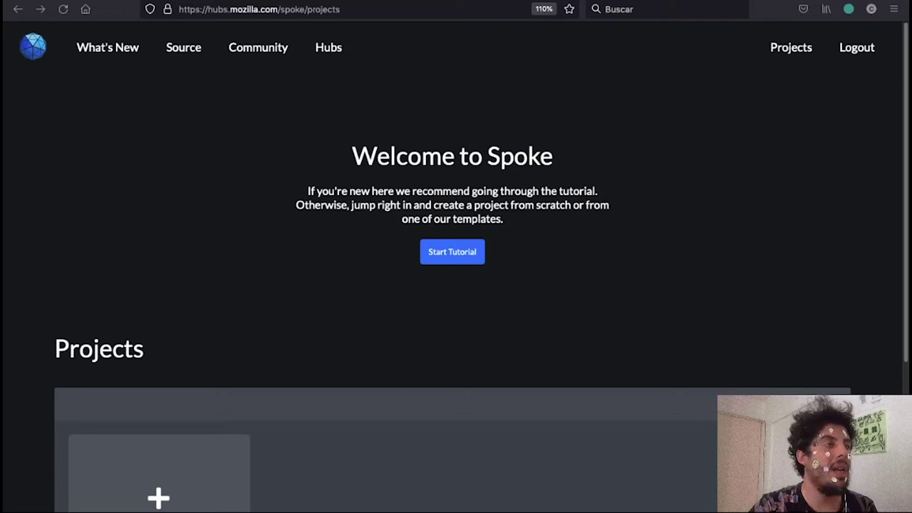
# Start a new Spoke project from the Wide Open Space template
pyautogui.scroll(-3, 456, 285)
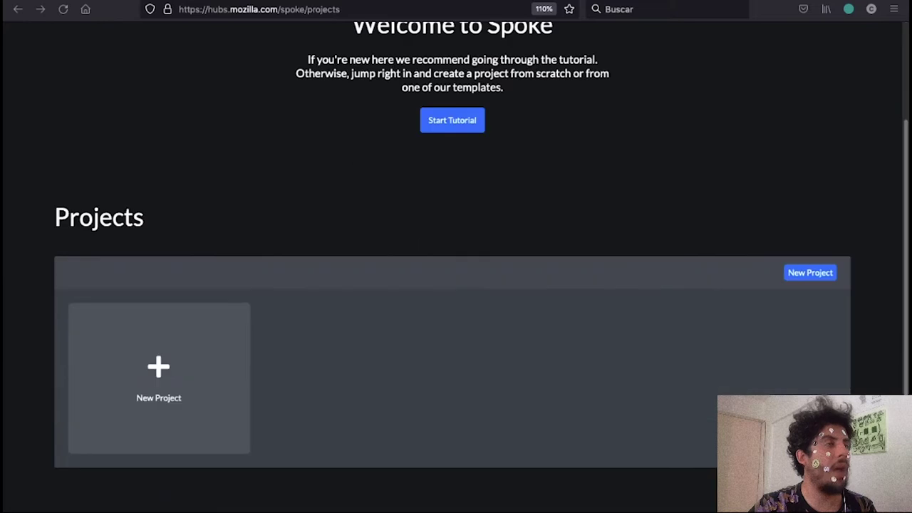
pyautogui.scroll(3, 456, 285)
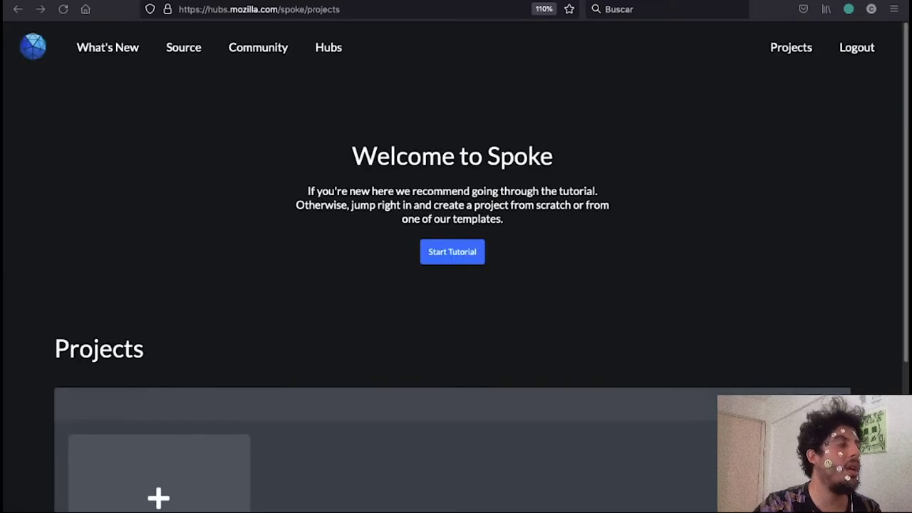
pyautogui.scroll(-5, 456, 286)
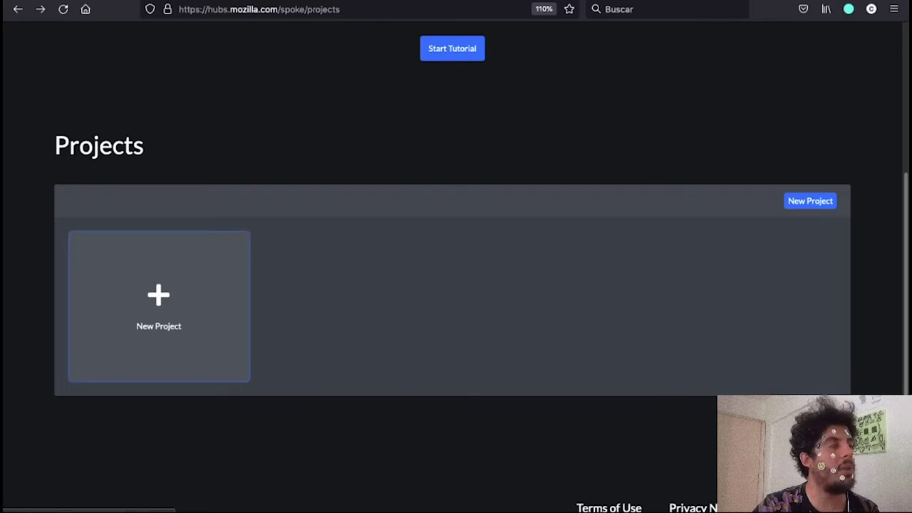
pyautogui.click(159, 307)
pyautogui.scroll(-3, 159, 307)
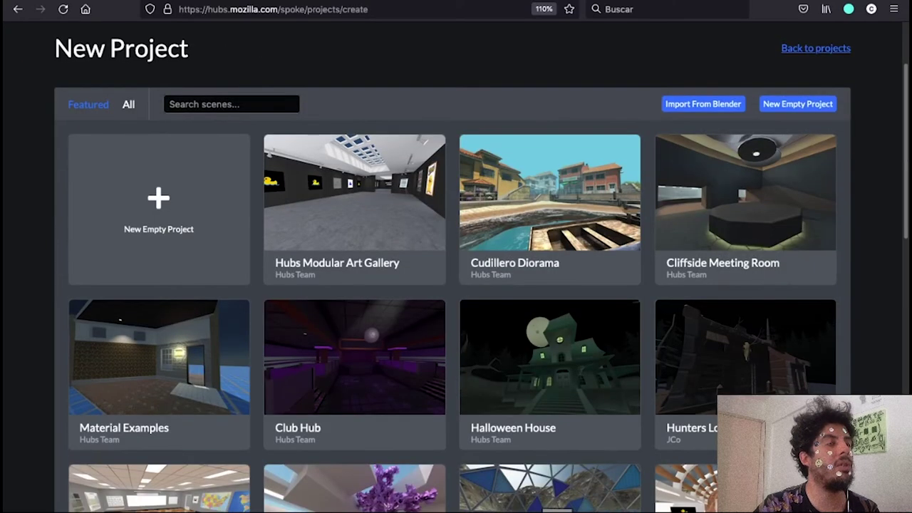
pyautogui.scroll(-10, 549, 228)
pyautogui.scroll(-3, 549, 228)
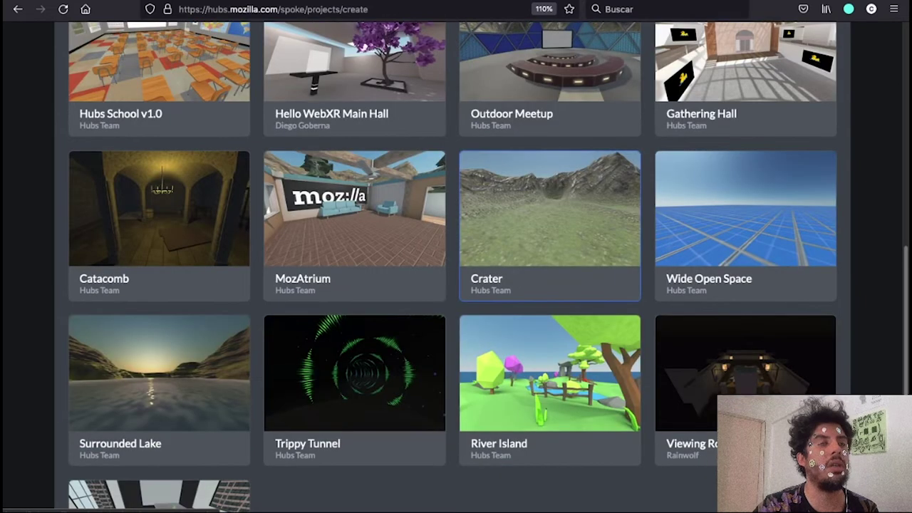
pyautogui.click(549, 228)
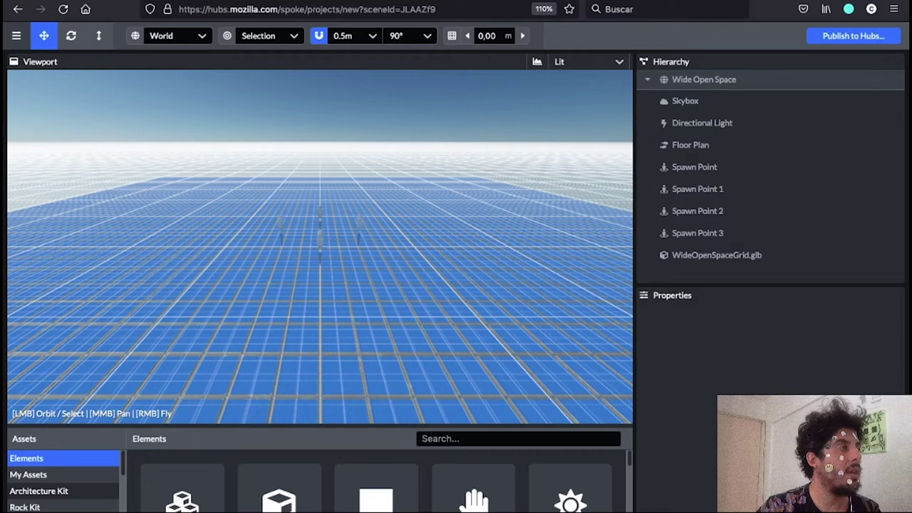
pyautogui.click(16, 36)
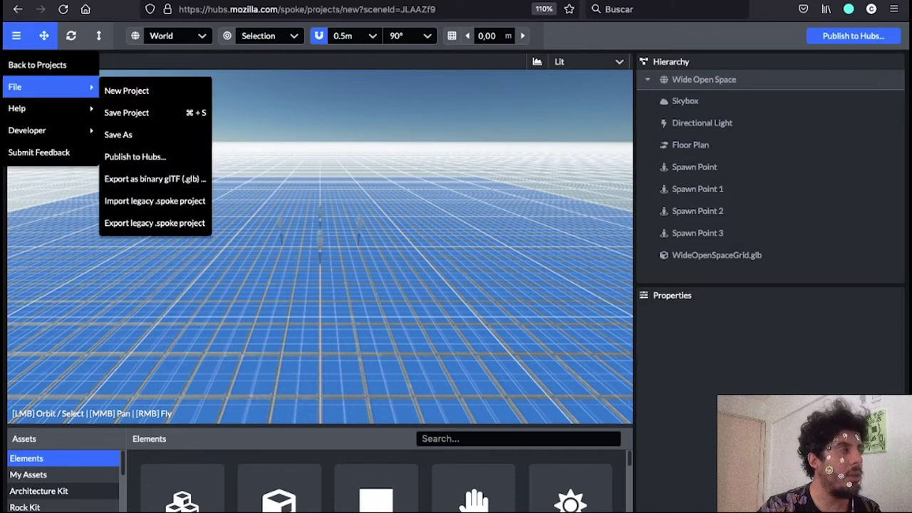
pyautogui.moveTo(43, 86)
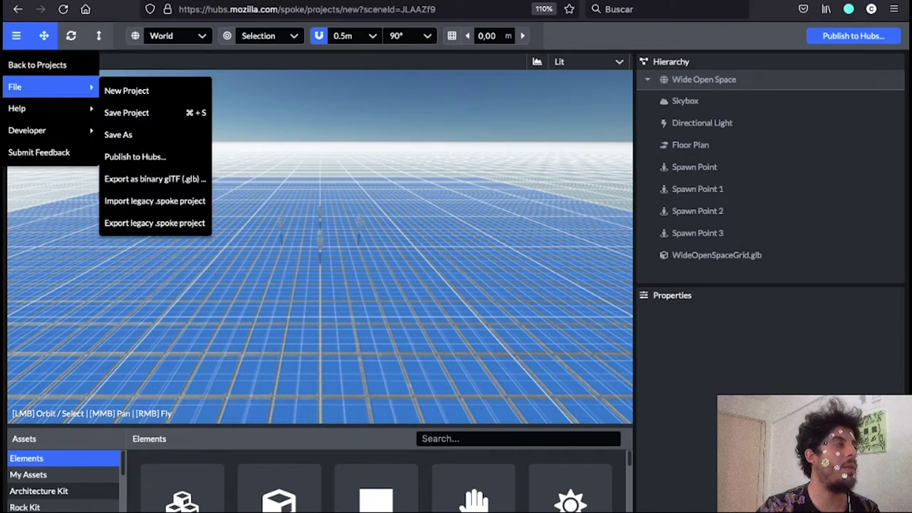
pyautogui.moveTo(43, 108)
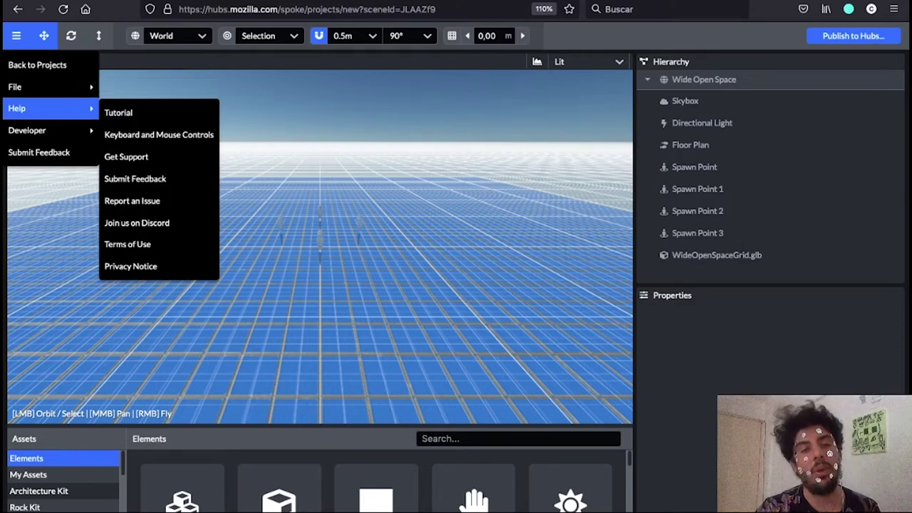
pyautogui.moveTo(43, 131)
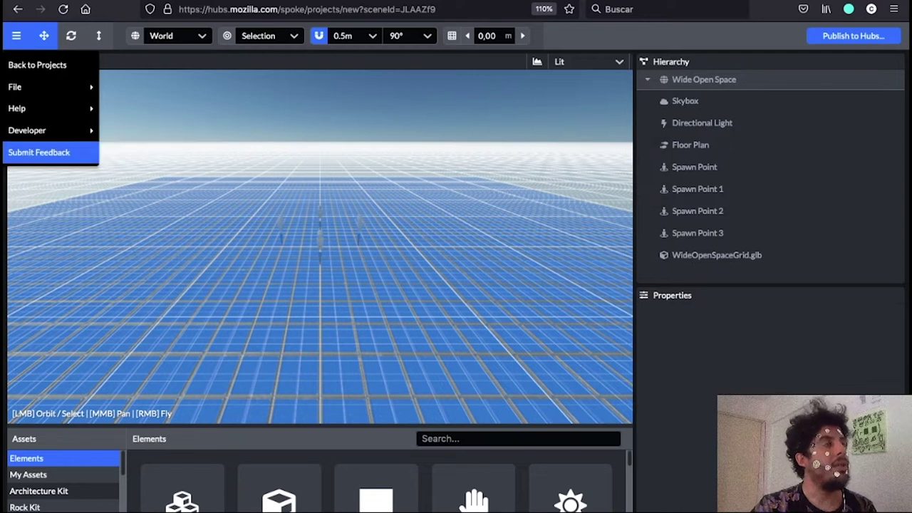
pyautogui.click(17, 35)
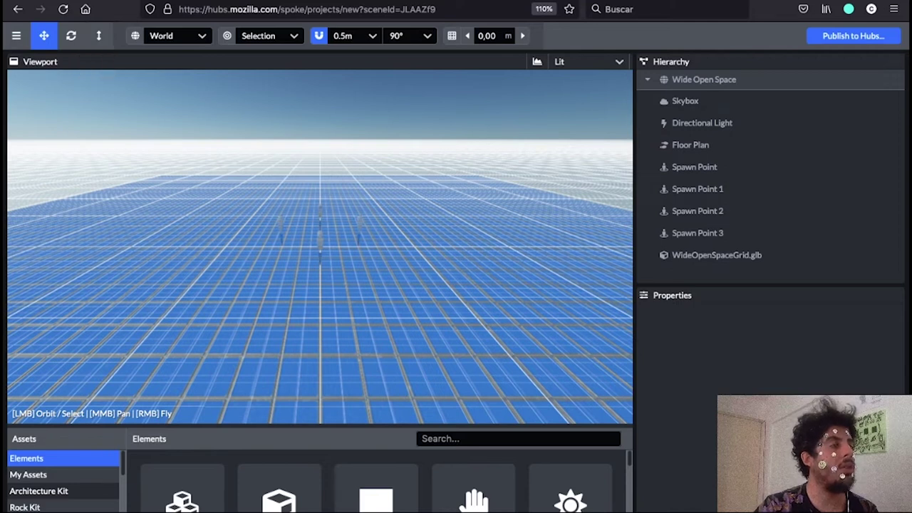
# Select Spawn Point 2 in the scene and move it to X 3.00 and Y 2.00
pyautogui.click(320, 241)
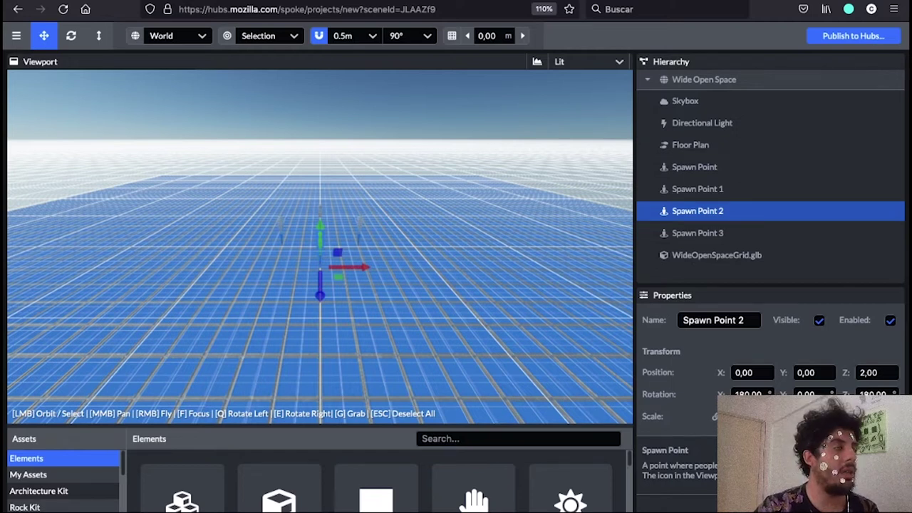
pyautogui.scroll(-3, 320, 247)
pyautogui.scroll(6, 320, 246)
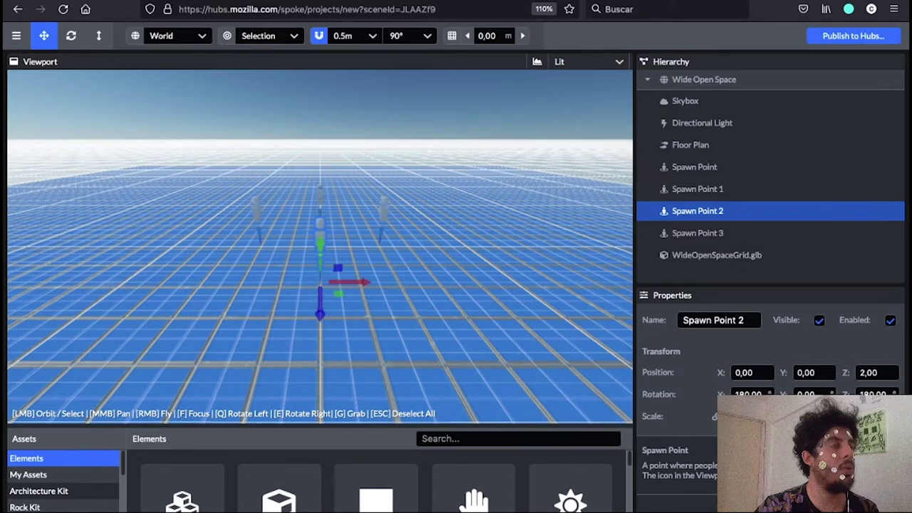
pyautogui.moveTo(356, 283); pyautogui.dragTo(493, 282)
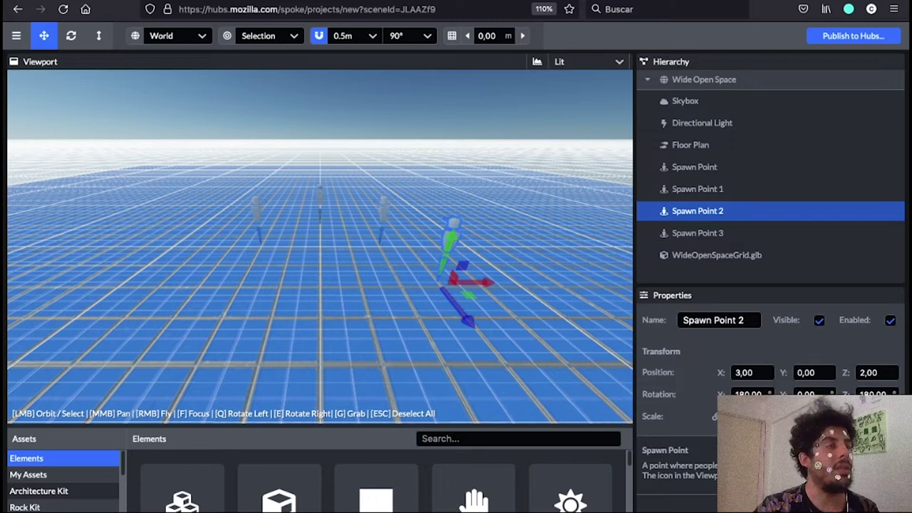
pyautogui.moveTo(450, 242); pyautogui.dragTo(476, 152)
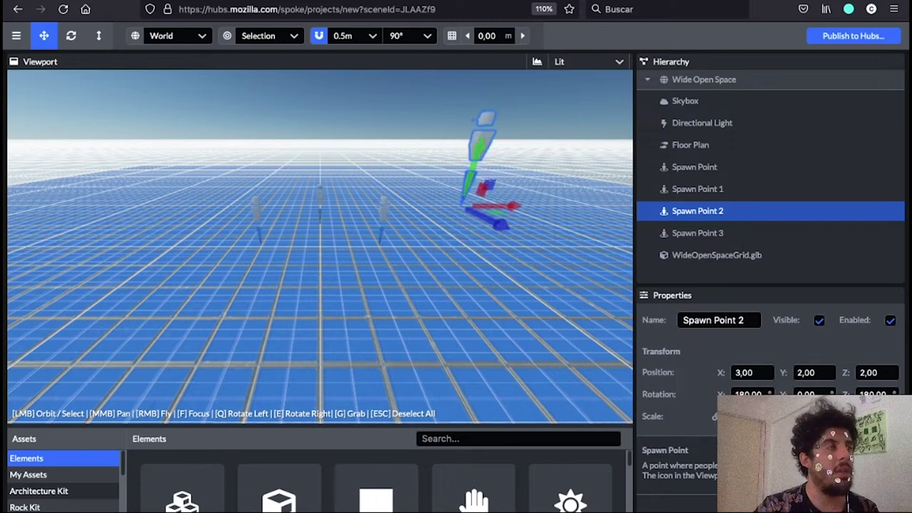
# Move Spawn Point 2 to X -0.50 and Z 1.00 within the group of spawn points
pyautogui.moveTo(510, 206); pyautogui.dragTo(623, 265)
pyautogui.moveTo(597, 217); pyautogui.dragTo(328, 307)
pyautogui.scroll(3, 317, 194)
pyautogui.scroll(3, 328, 267)
pyautogui.scroll(-10, 327, 267)
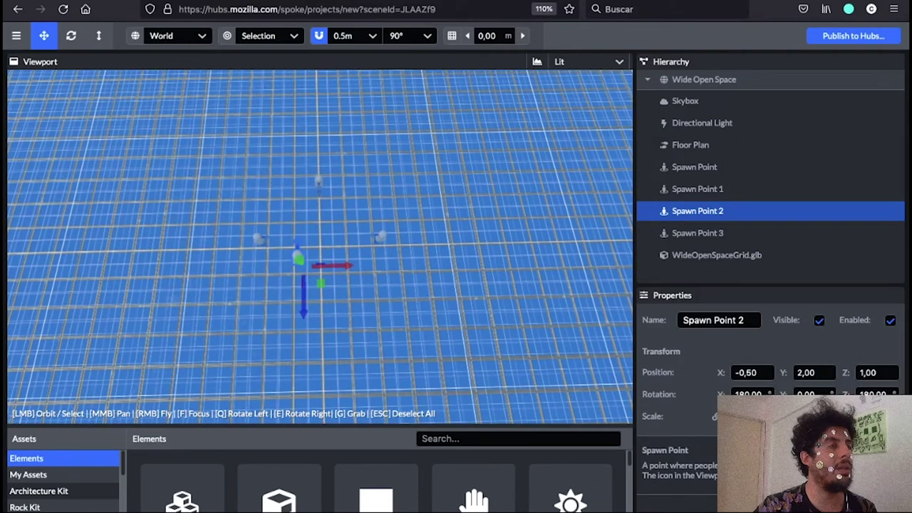
# Raise Spawn Point 2 to Y 4.50 and shift it to X 0.50
pyautogui.moveTo(331, 266); pyautogui.dragTo(464, 235)
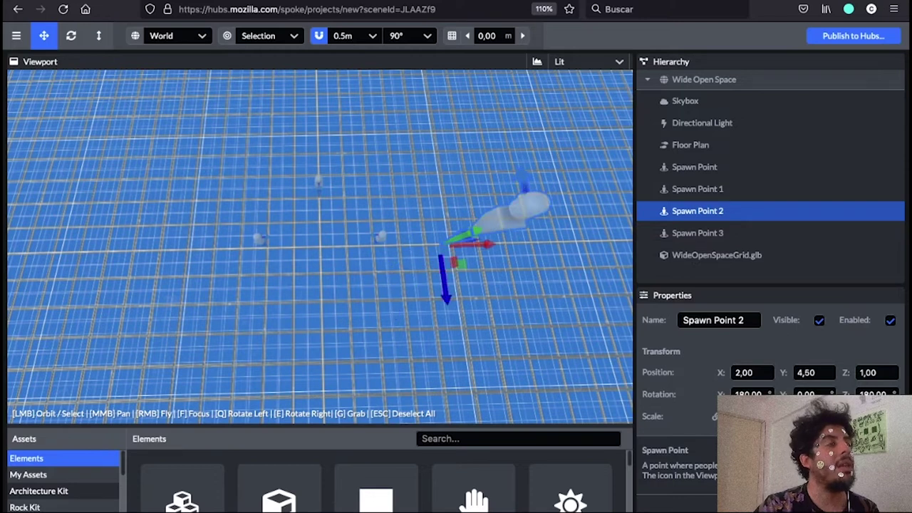
pyautogui.moveTo(420, 307)
pyautogui.mouseDown()
pyautogui.moveTo(413, 207)
pyautogui.moveTo(415, 221)
pyautogui.moveTo(435, 196)
pyautogui.moveTo(428, 274)
pyautogui.moveTo(436, 312)
pyautogui.mouseUp()
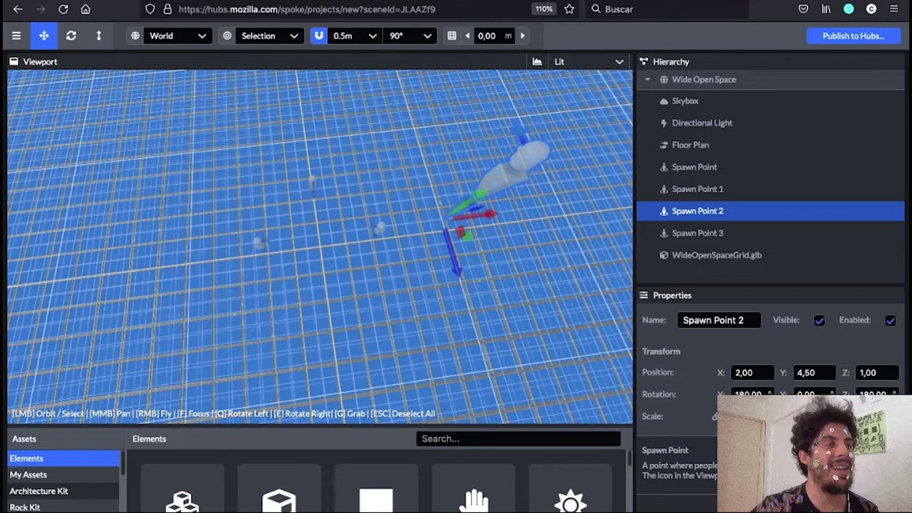
pyautogui.moveTo(484, 214); pyautogui.dragTo(395, 227)
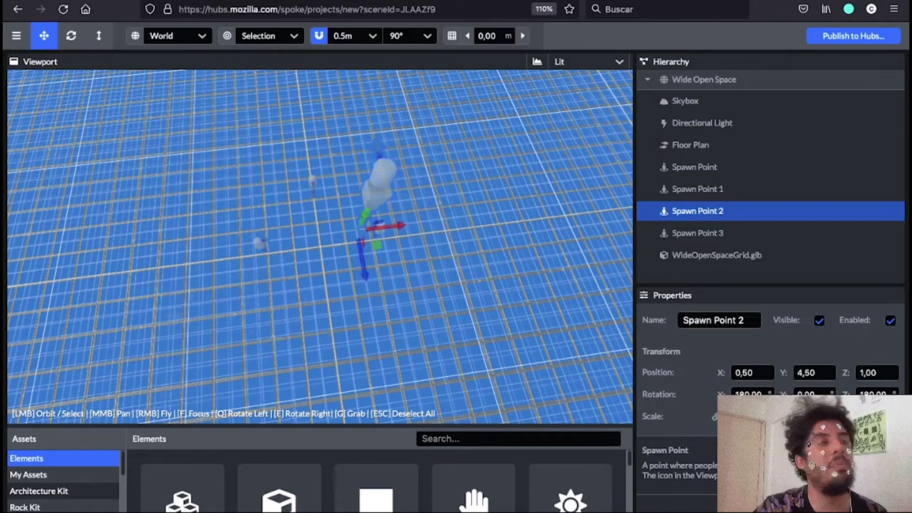
# Rotate Spawn Point 2 about the X axis to an X rotation of 90°
pyautogui.moveTo(399, 300); pyautogui.dragTo(392, 264)
pyautogui.scroll(4, 320, 246)
pyautogui.scroll(-8, 320, 246)
pyautogui.scroll(5, 320, 247)
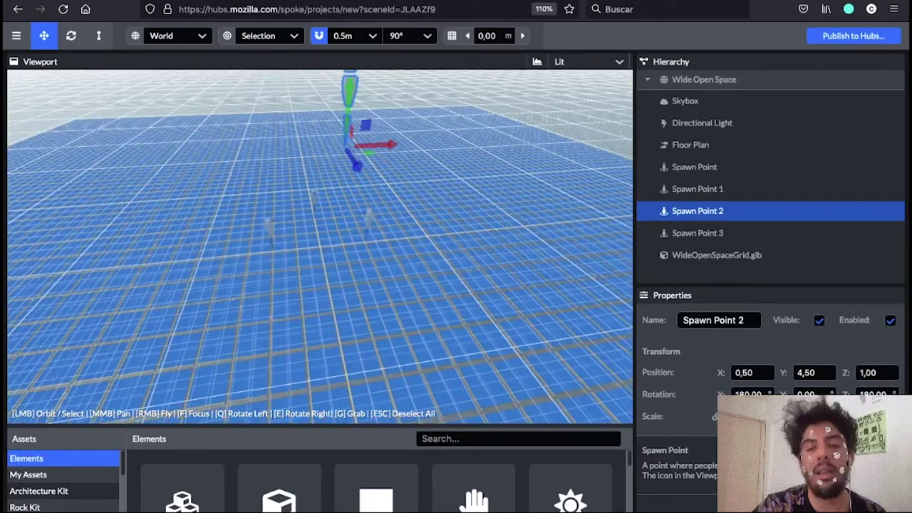
pyautogui.scroll(-2, 320, 247)
pyautogui.moveTo(320, 247); pyautogui.dragTo(329, 178, button='right')
pyautogui.moveTo(320, 247); pyautogui.dragTo(239, 317)
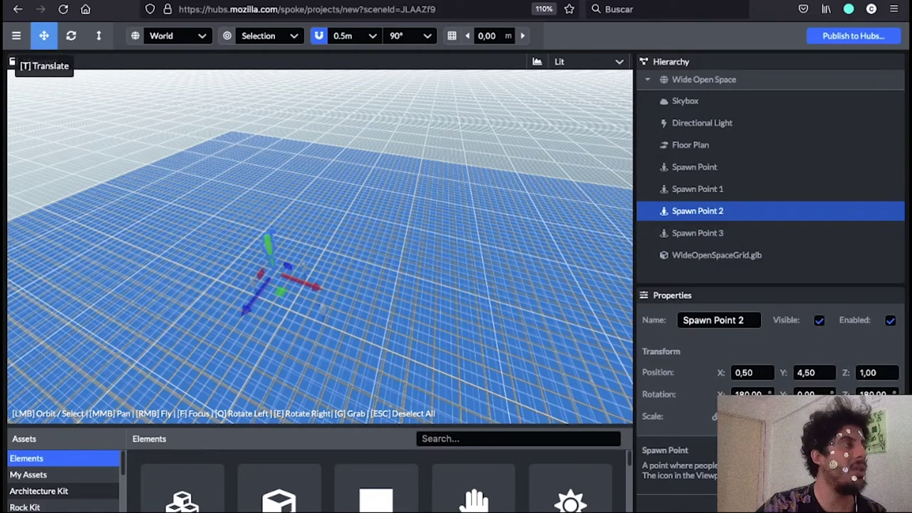
pyautogui.click(71, 36)
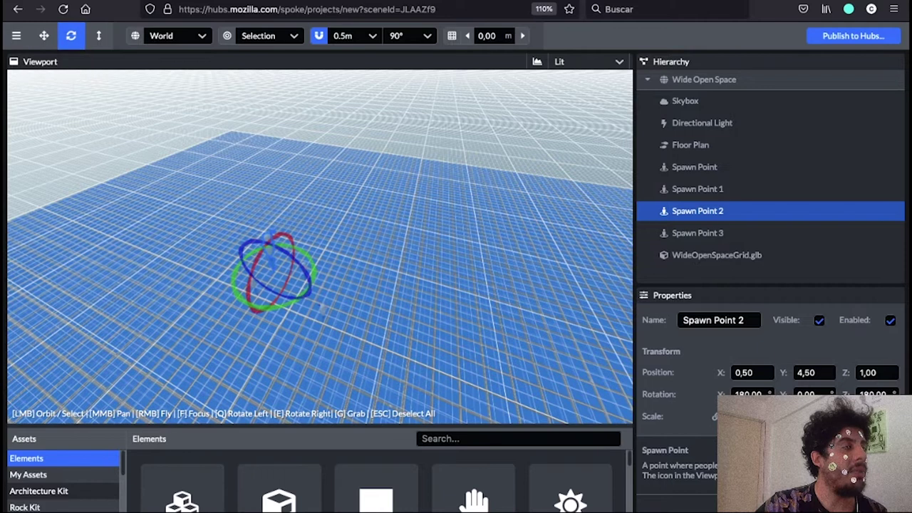
pyautogui.moveTo(292, 255); pyautogui.dragTo(279, 295)
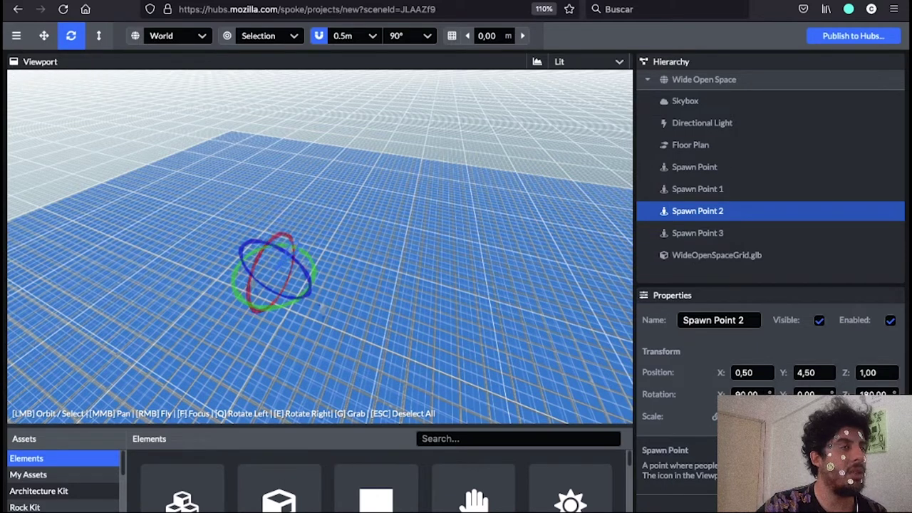
# Rotate Spawn Point 2 to Y 90° and Z 0°, and replace its X rotation with a long number of nines
pyautogui.moveTo(287, 251); pyautogui.dragTo(309, 288)
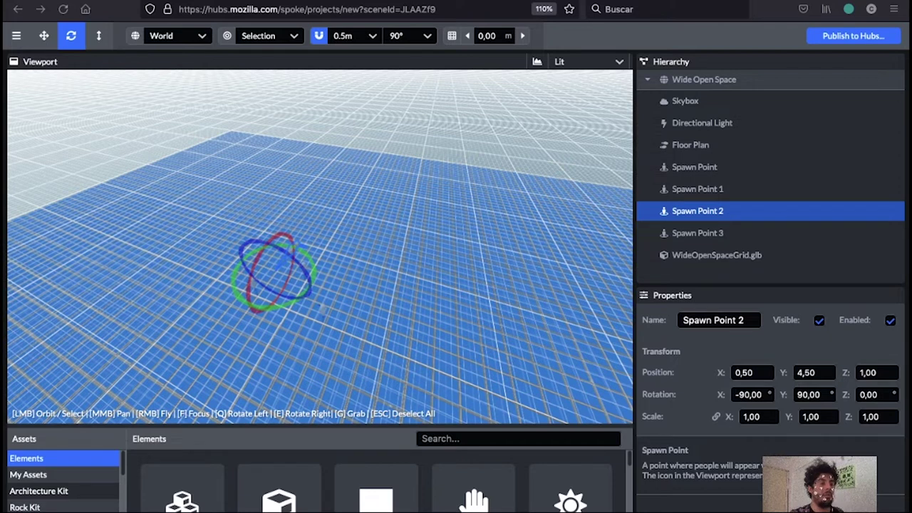
pyautogui.moveTo(765, 395); pyautogui.dragTo(757, 395)
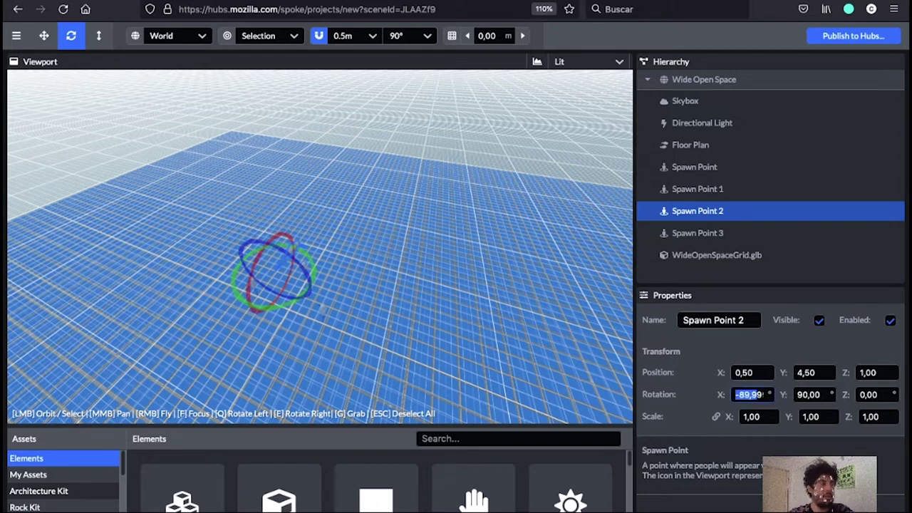
pyautogui.write('339999')
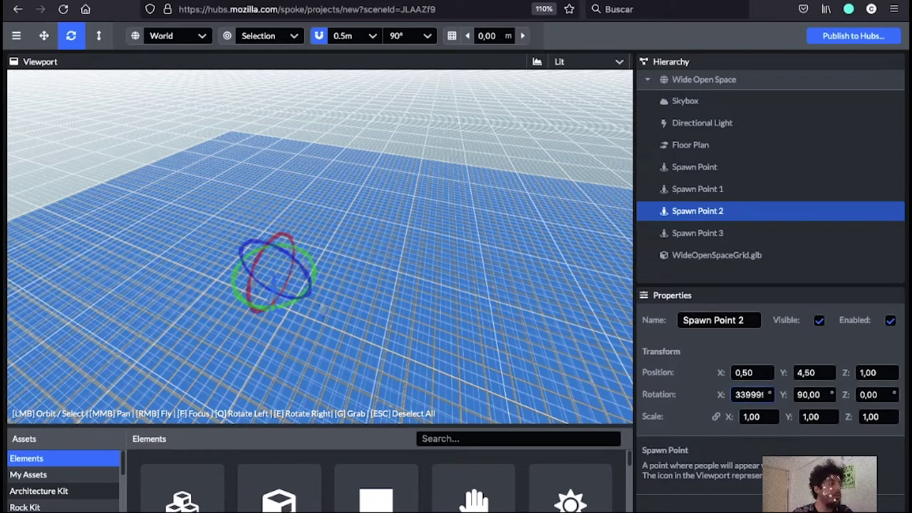
pyautogui.press('BackSpace')
pyautogui.press('BackSpace')
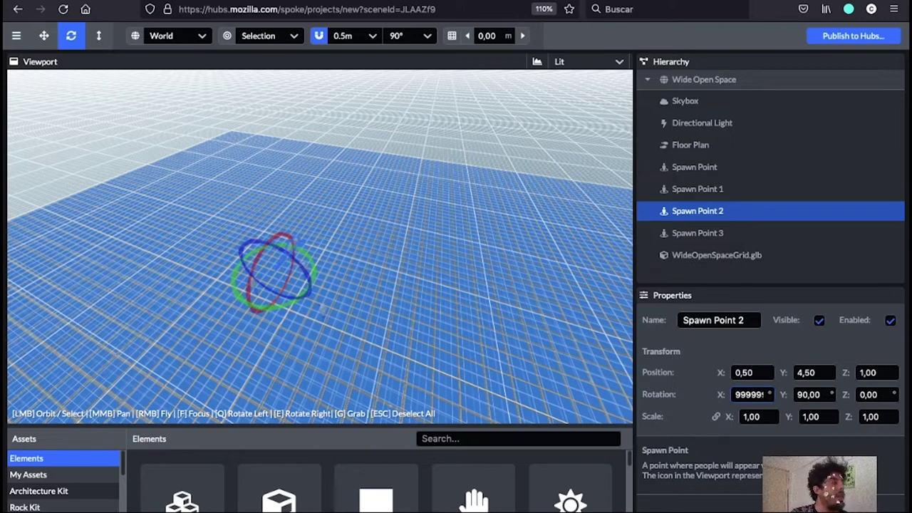
# Scale Spawn Point 2 uniformly to 8.50 on all three axes
pyautogui.click(98, 36)
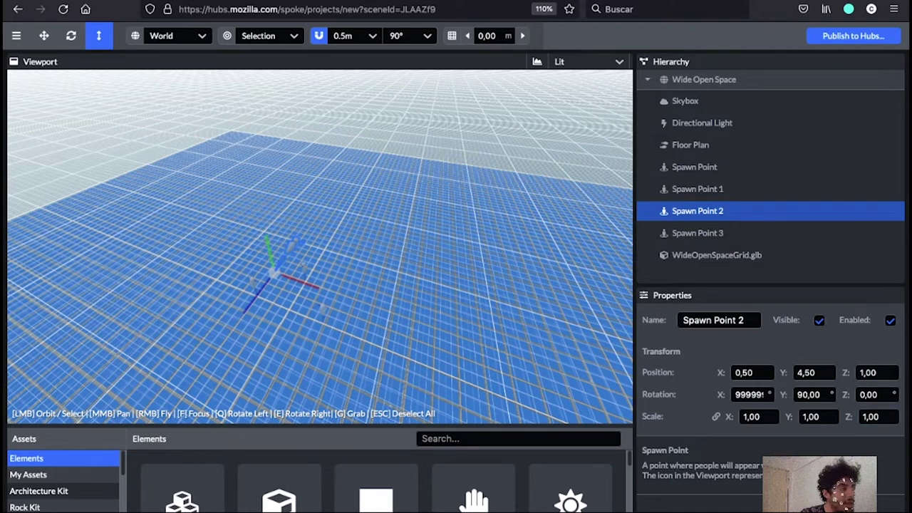
pyautogui.moveTo(321, 249); pyautogui.dragTo(321, 228)
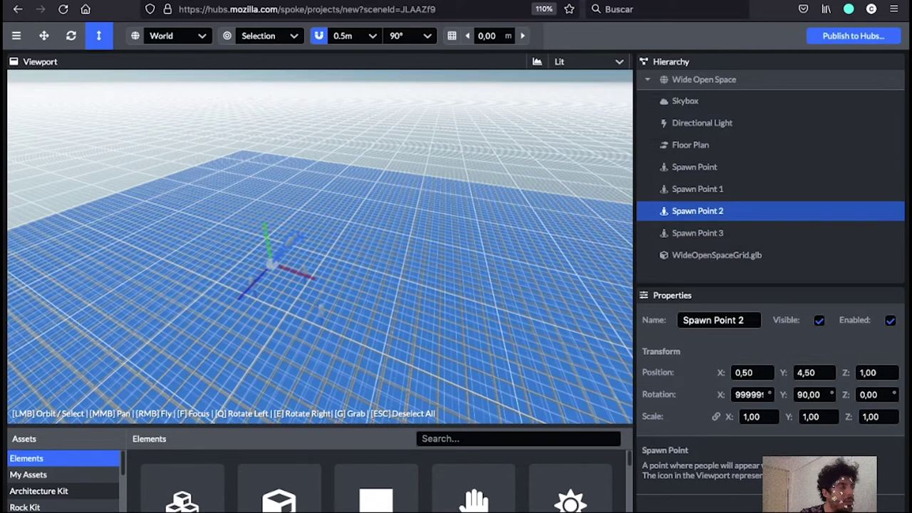
pyautogui.moveTo(272, 264); pyautogui.dragTo(395, 144)
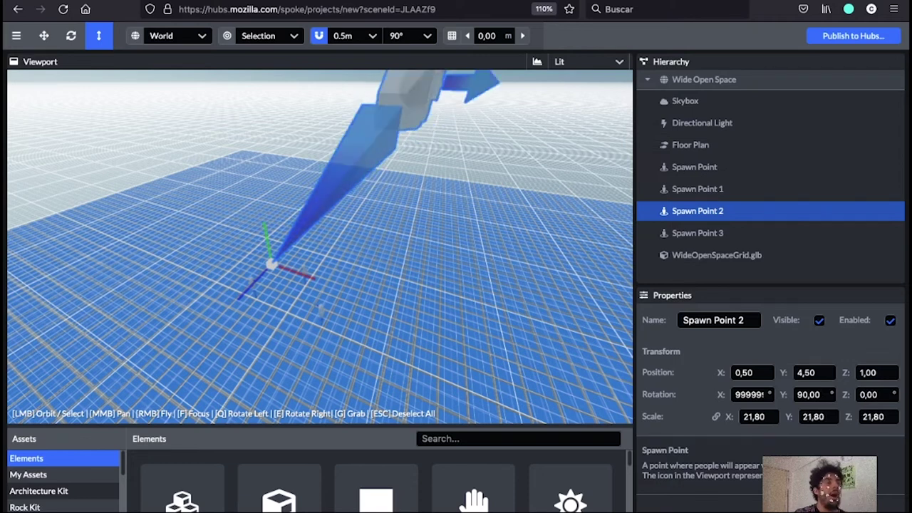
pyautogui.moveTo(331, 174); pyautogui.dragTo(297, 226)
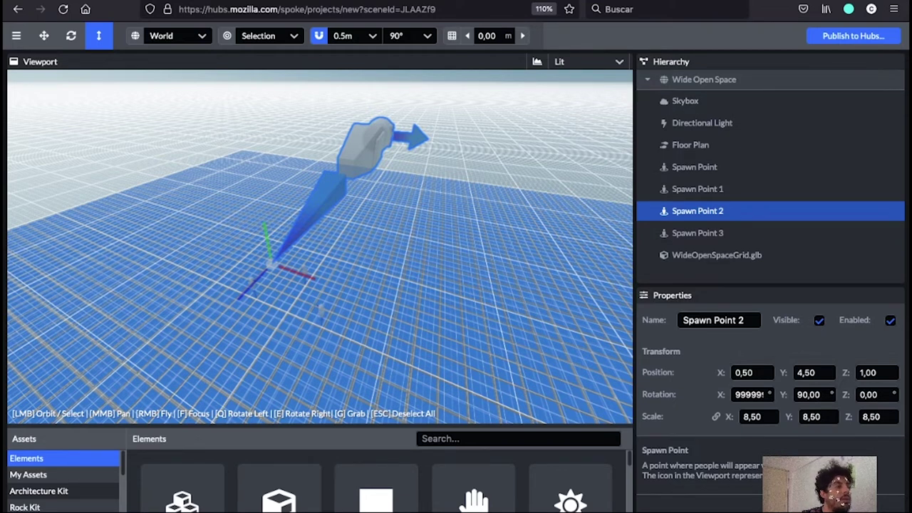
pyautogui.moveTo(449, 242); pyautogui.dragTo(514, 232)
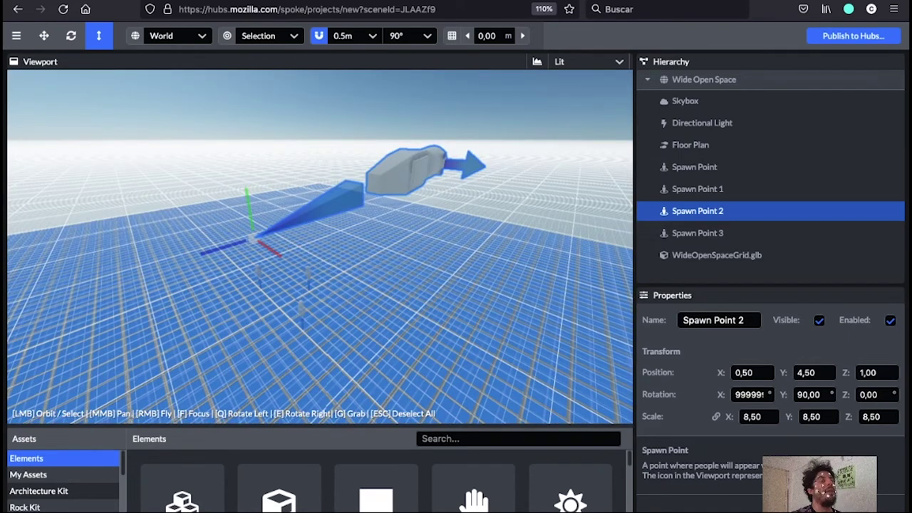
# Set the Skybox's time of day to 22 h and its latitude to 60°
pyautogui.click(688, 80)
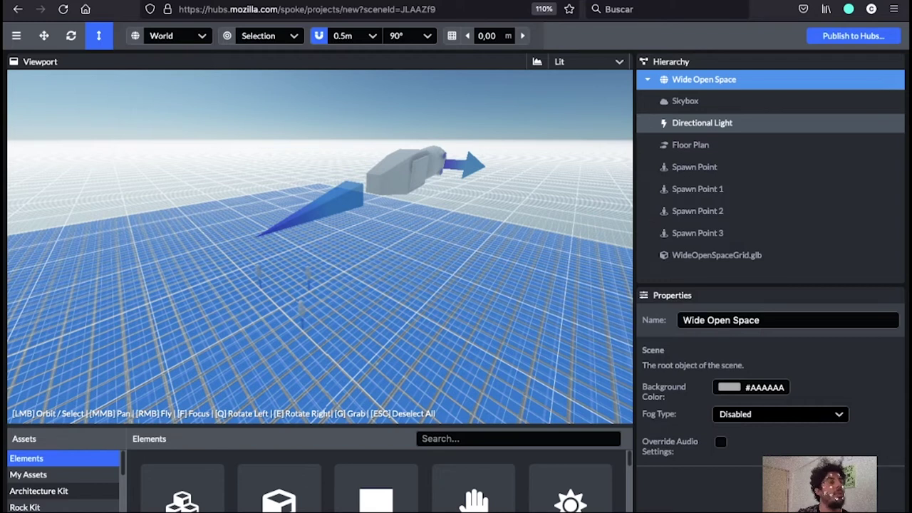
pyautogui.click(685, 101)
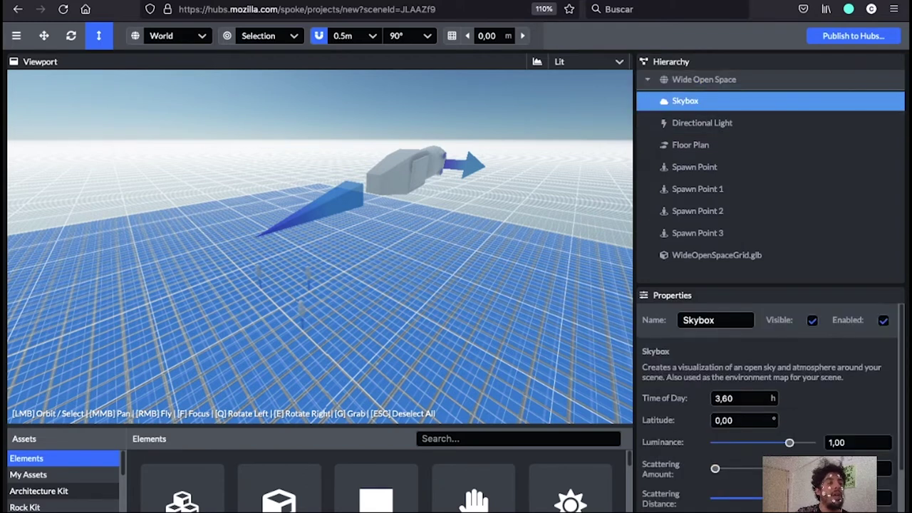
pyautogui.click(741, 399)
pyautogui.click(717, 398)
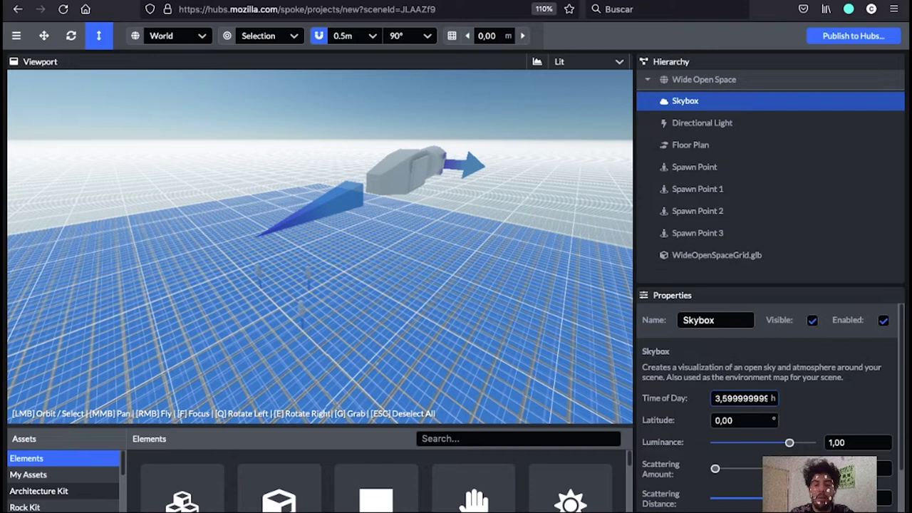
pyautogui.hotkey('alt', 'Tab')
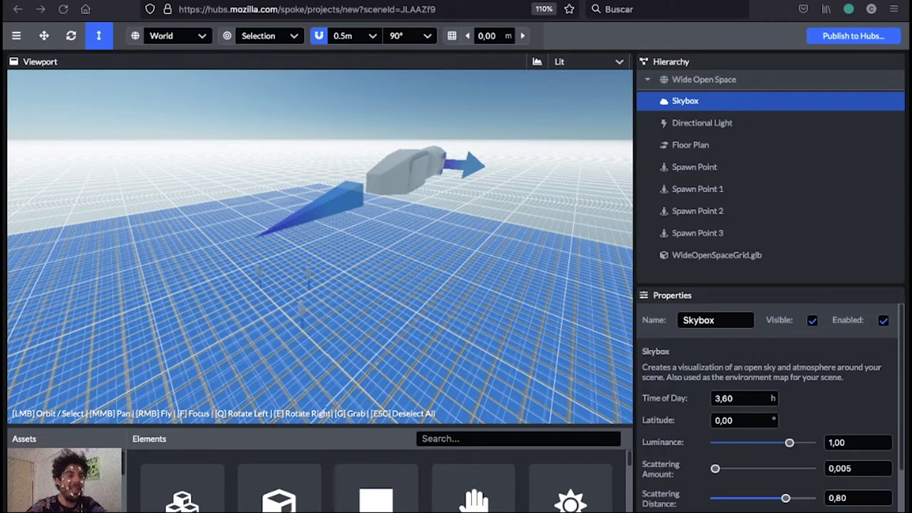
pyautogui.click(747, 399)
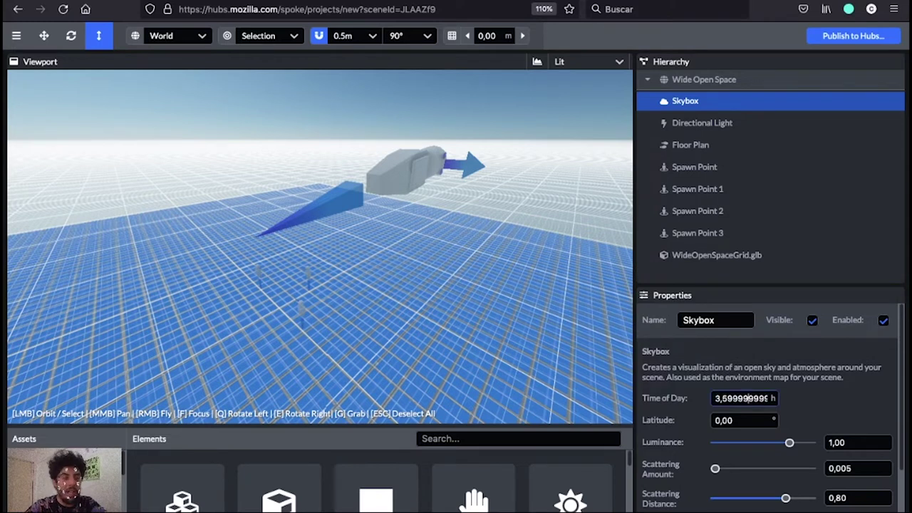
pyautogui.write('22')
pyautogui.doubleClick(747, 399)
pyautogui.click(747, 399)
pyautogui.doubleClick(746, 398)
pyautogui.hotkey('ctrl', 'a')
pyautogui.write('22')
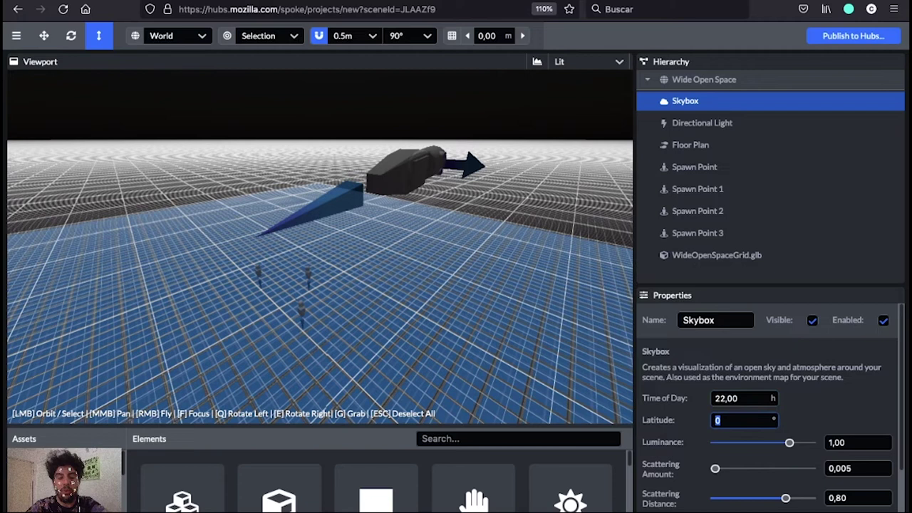
pyautogui.write('60')
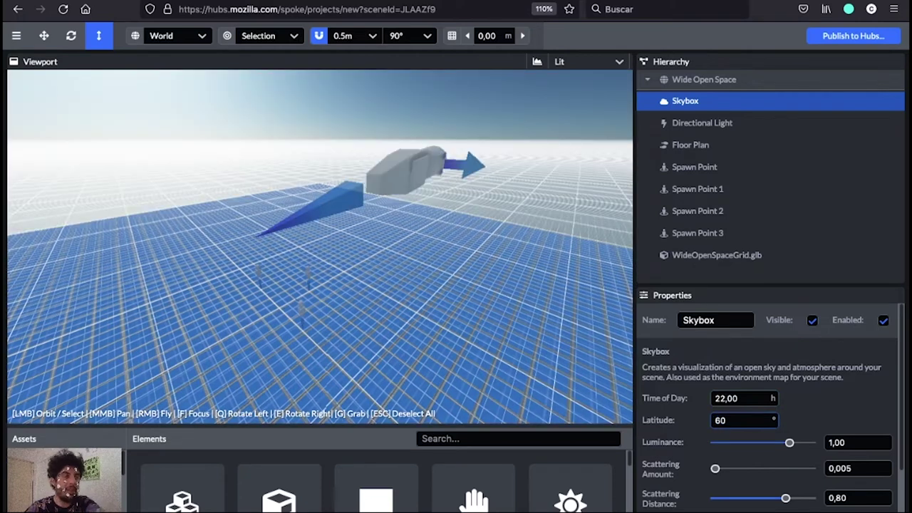
pyautogui.click(734, 399)
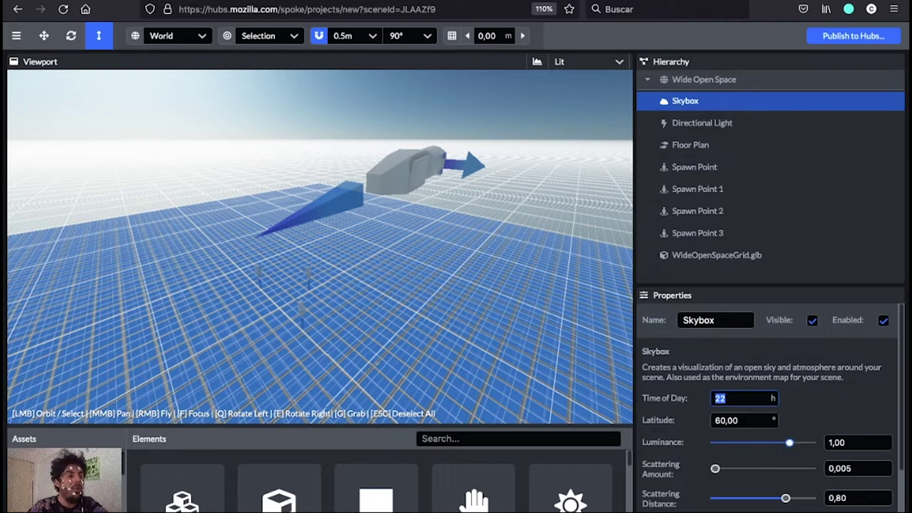
# Set the Skybox's scattering amount to 0.051 and its luminance to 0.688
pyautogui.moveTo(790, 443)
pyautogui.mouseDown()
pyautogui.moveTo(728, 442)
pyautogui.moveTo(804, 443)
pyautogui.mouseUp()
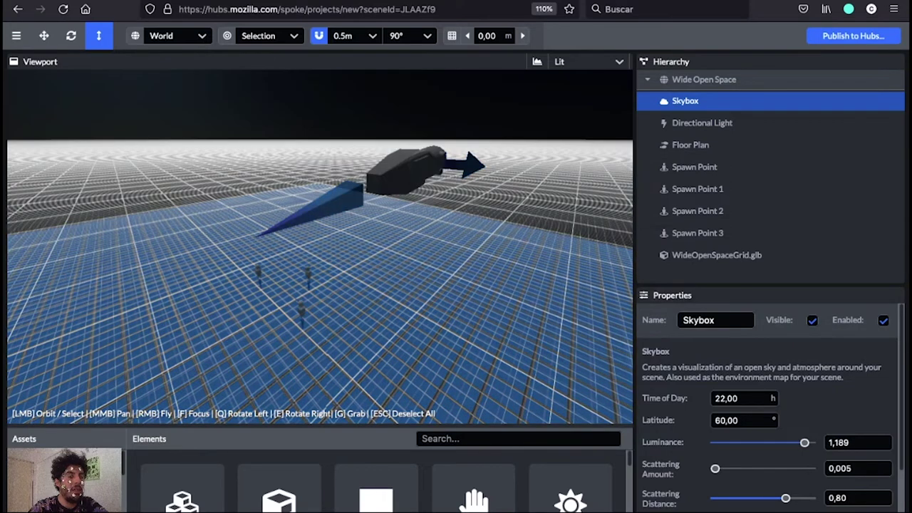
pyautogui.moveTo(716, 468); pyautogui.dragTo(758, 468)
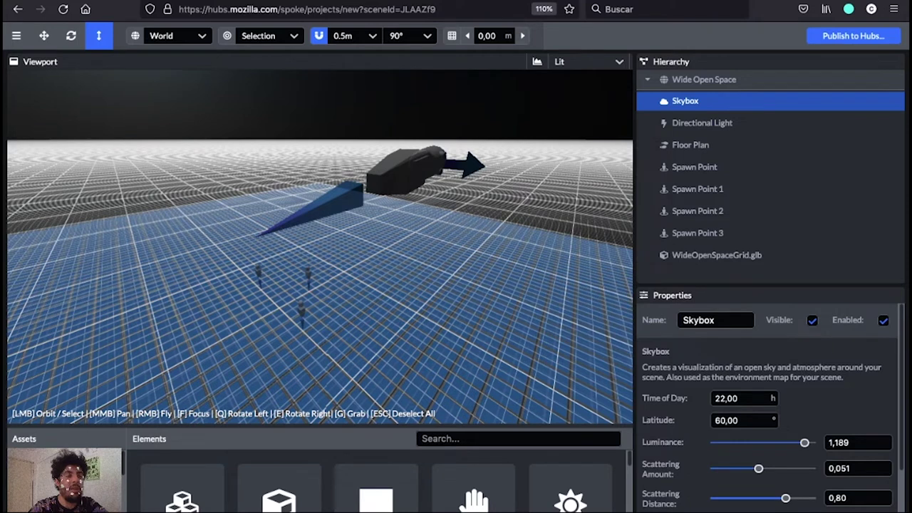
pyautogui.moveTo(804, 442); pyautogui.dragTo(765, 442)
# Set the Skybox's horizon start to 6.78 and horizon end to 2.69
pyautogui.scroll(-1, 765, 428)
pyautogui.scroll(-2, 770, 407)
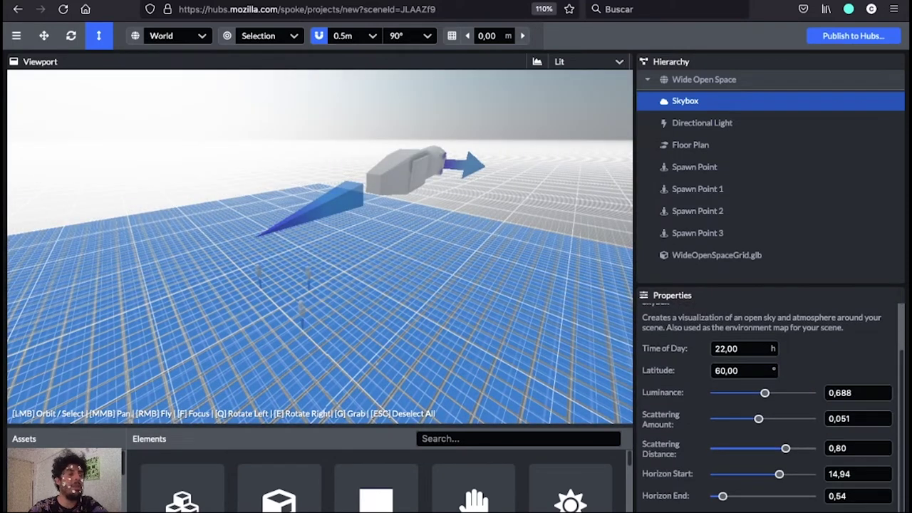
pyautogui.moveTo(779, 473); pyautogui.dragTo(774, 496)
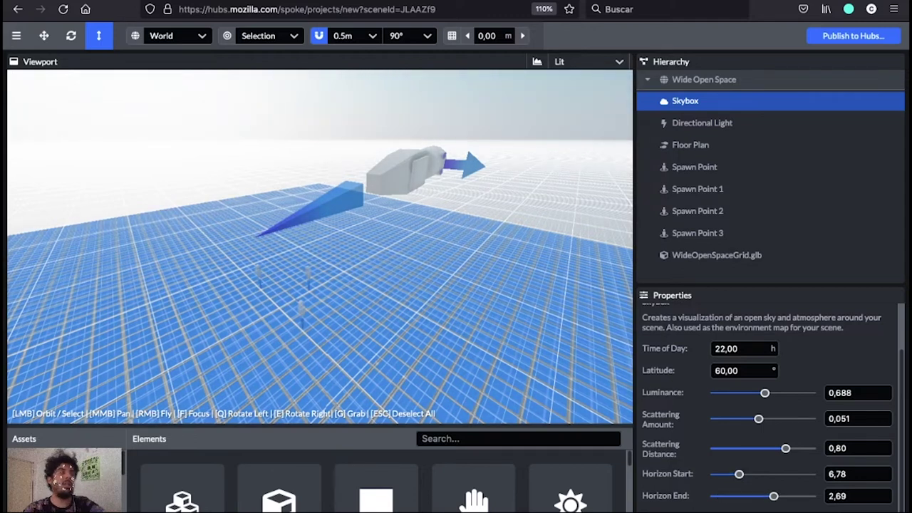
# Try a Skybox luminance of 1.189 and settle on a slightly lower one, viewing the Directional Light in the scene
pyautogui.click(702, 123)
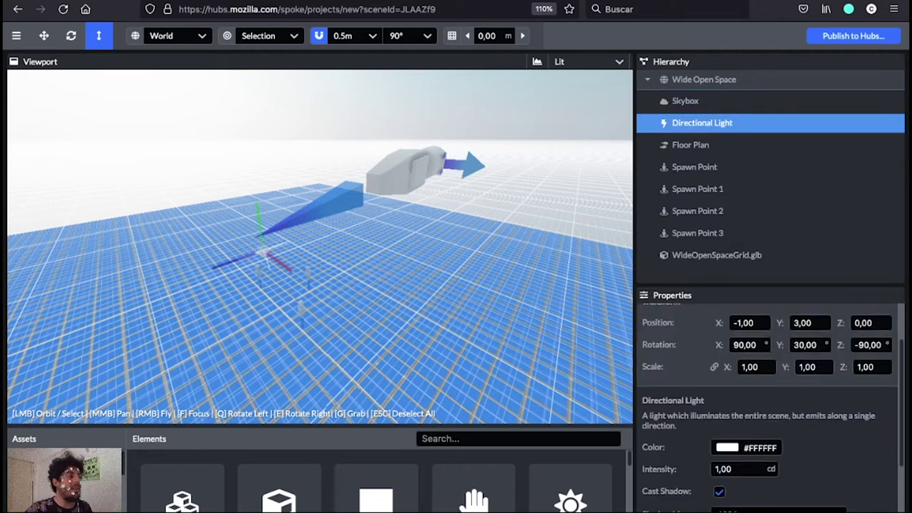
pyautogui.moveTo(385, 285); pyautogui.dragTo(467, 258)
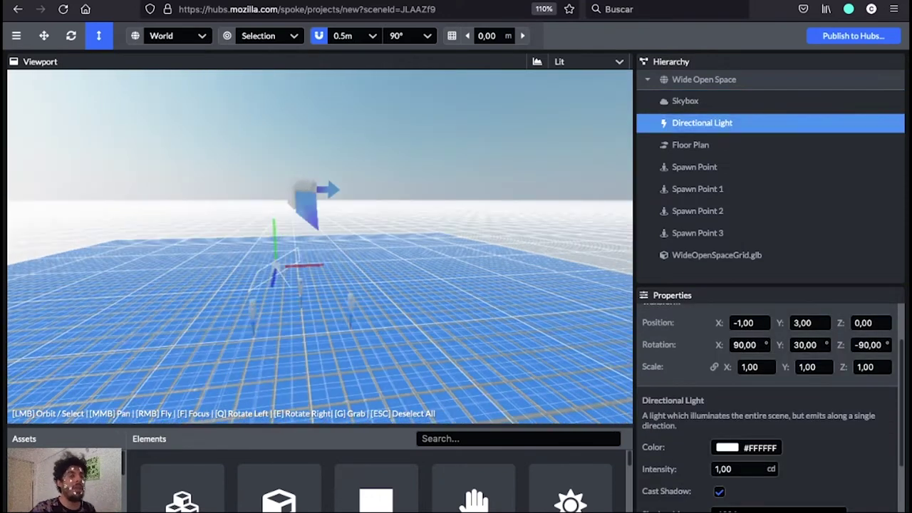
pyautogui.click(685, 102)
pyautogui.moveTo(766, 392); pyautogui.dragTo(805, 393)
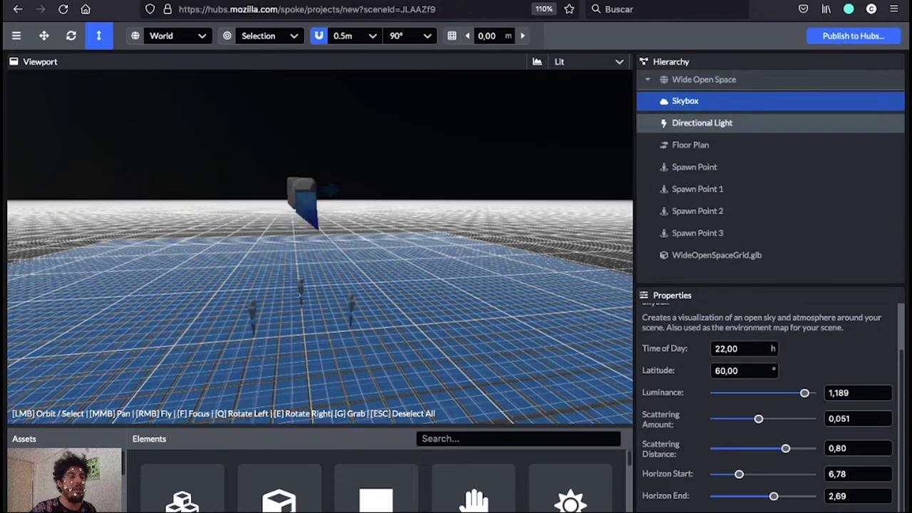
pyautogui.moveTo(805, 392); pyautogui.dragTo(792, 393)
pyautogui.click(702, 122)
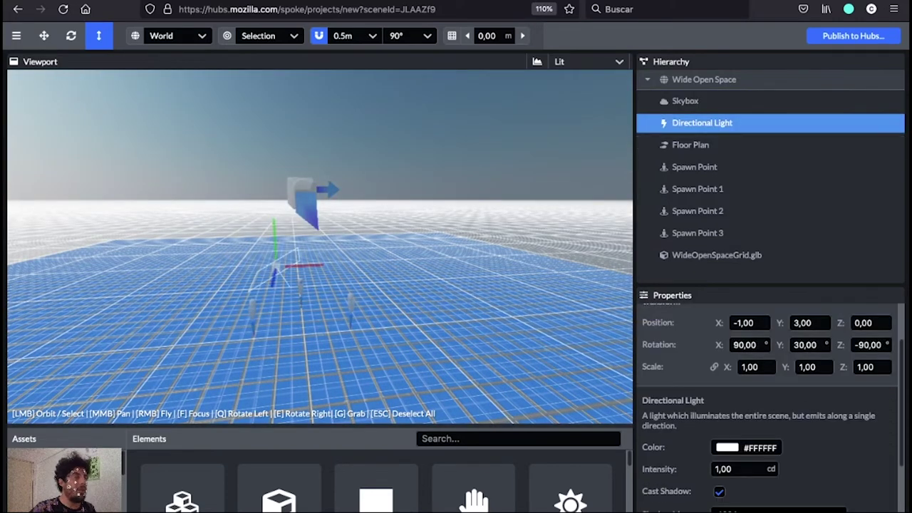
pyautogui.moveTo(342, 264); pyautogui.dragTo(520, 260)
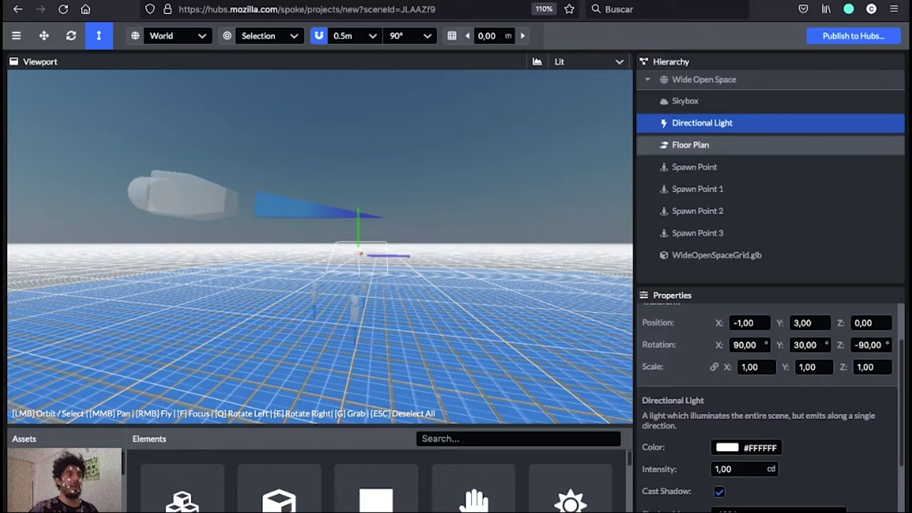
# Set the Floor Plan's cell size to 1 and regenerate the walkable surface
pyautogui.click(690, 145)
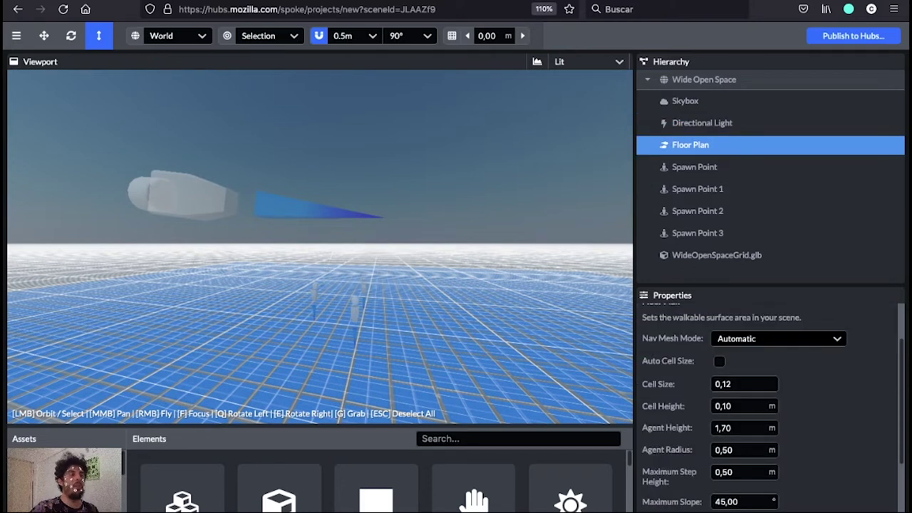
pyautogui.press('f')
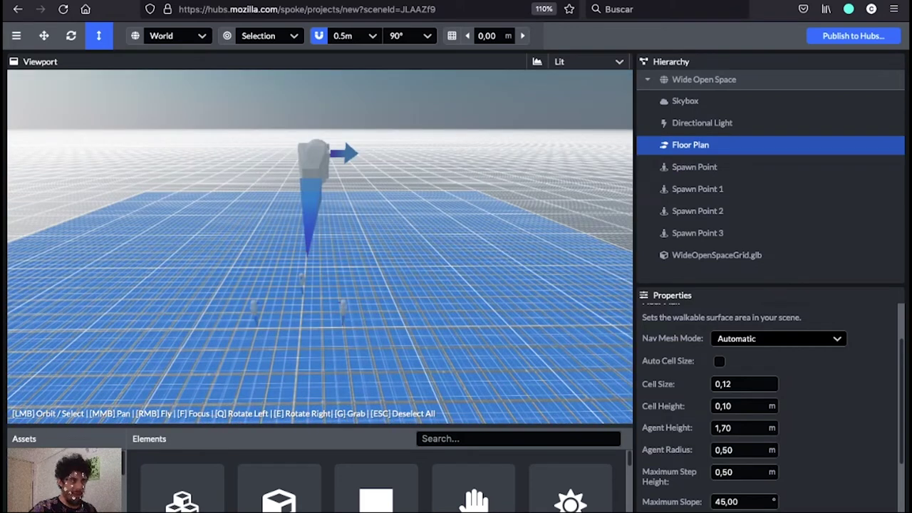
pyautogui.scroll(3, 320, 247)
pyautogui.scroll(-8, 320, 247)
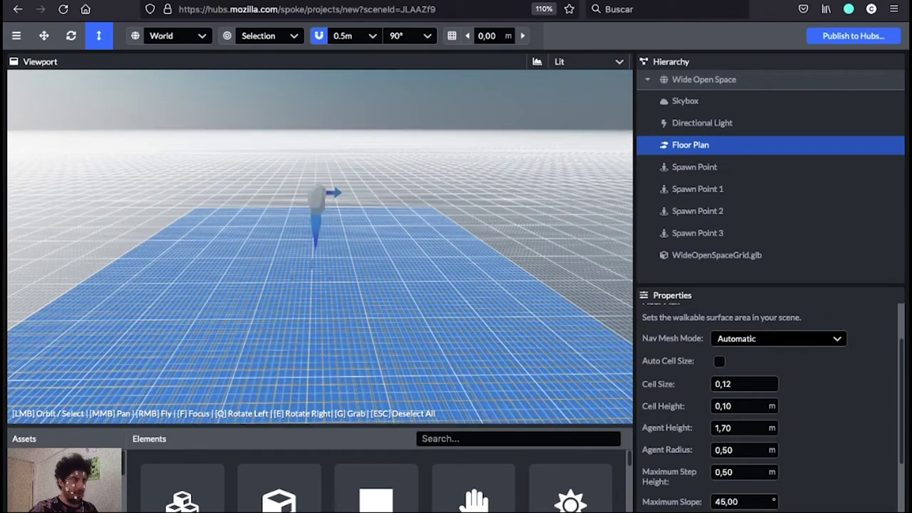
pyautogui.scroll(-3, 320, 246)
pyautogui.click(744, 384)
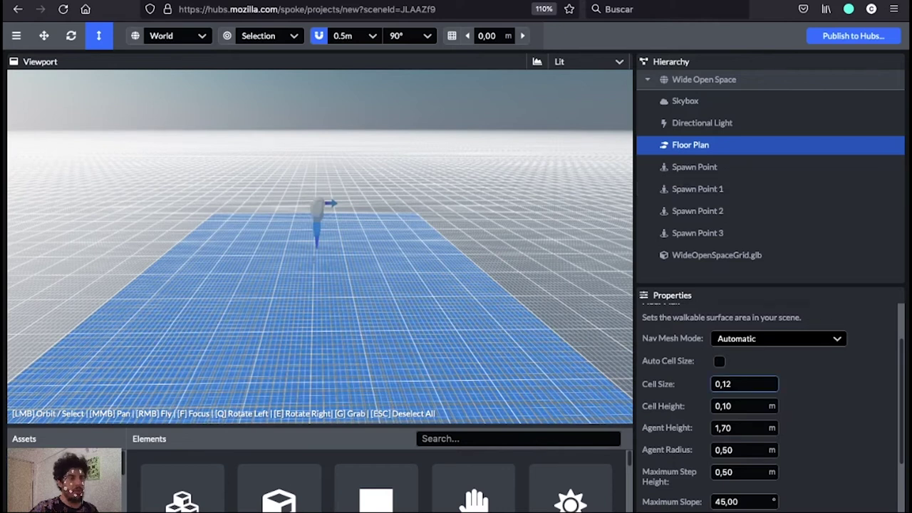
pyautogui.click(744, 384)
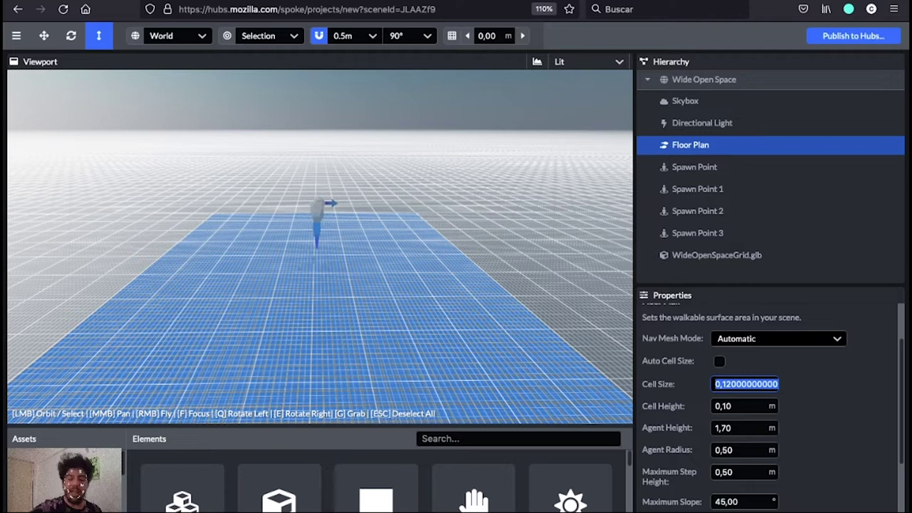
pyautogui.write('1')
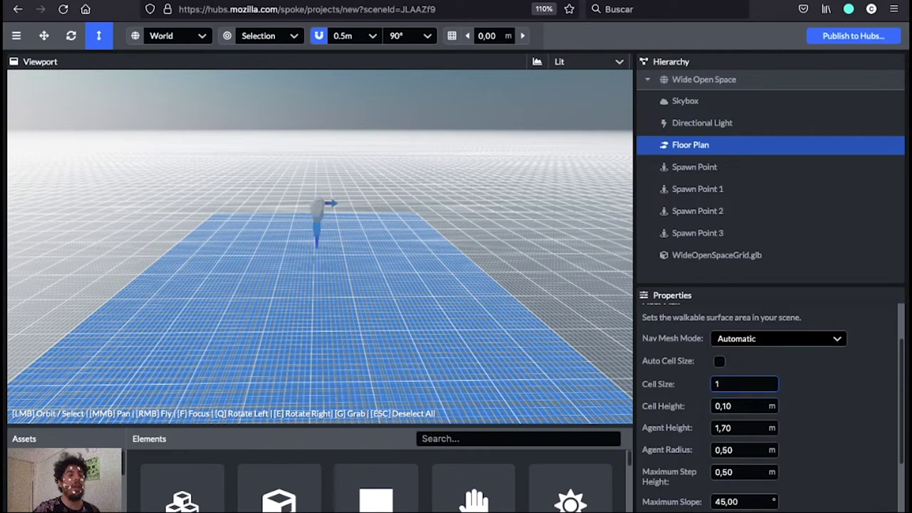
pyautogui.scroll(-2, 770, 399)
pyautogui.click(768, 499)
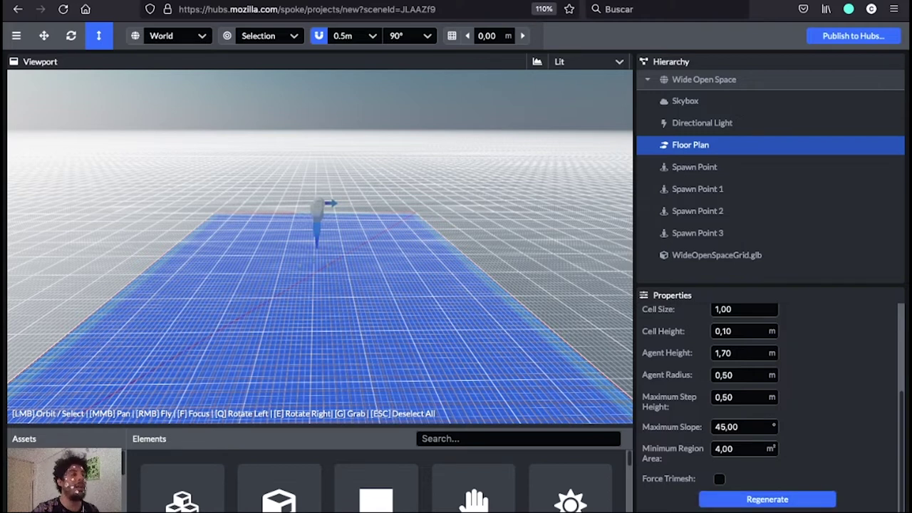
# Examine the properties of Spawn Point, Spawn Point 1 and Spawn Point 2
pyautogui.click(694, 168)
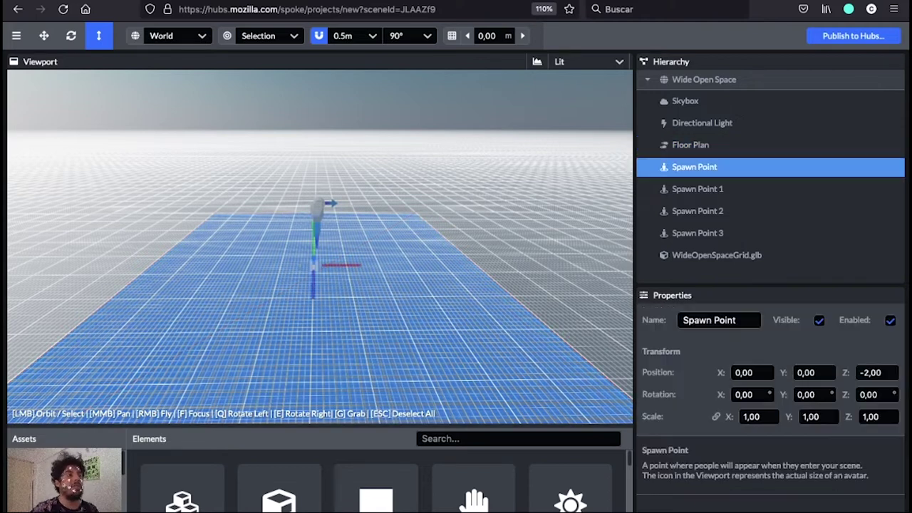
pyautogui.click(698, 190)
pyautogui.click(697, 211)
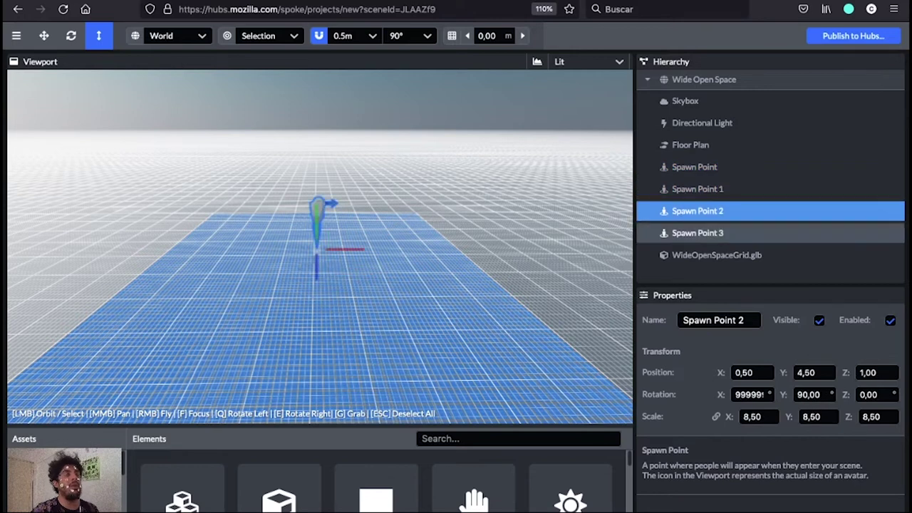
# Examine the properties of the four spawn points and the WideOpenSpaceGrid.glb model, viewing them up close in the scene
pyautogui.click(698, 233)
pyautogui.click(698, 189)
pyautogui.click(694, 167)
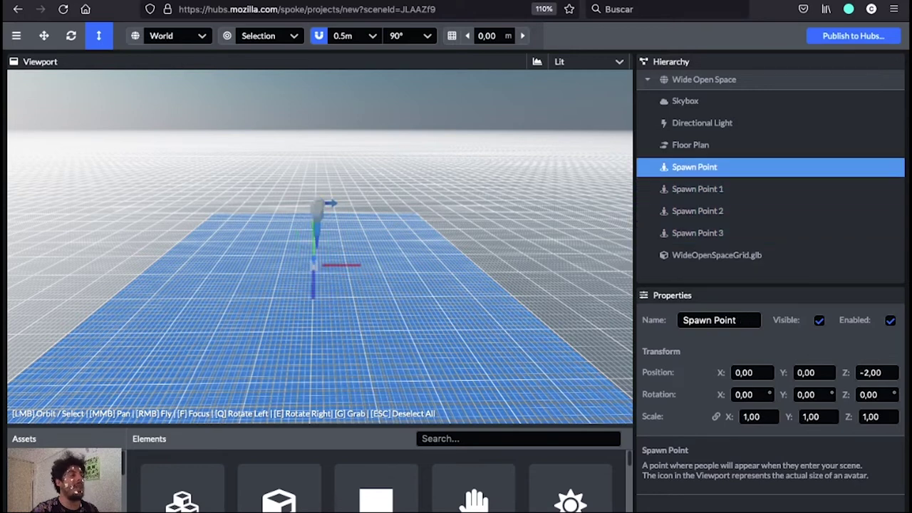
pyautogui.scroll(10, 320, 247)
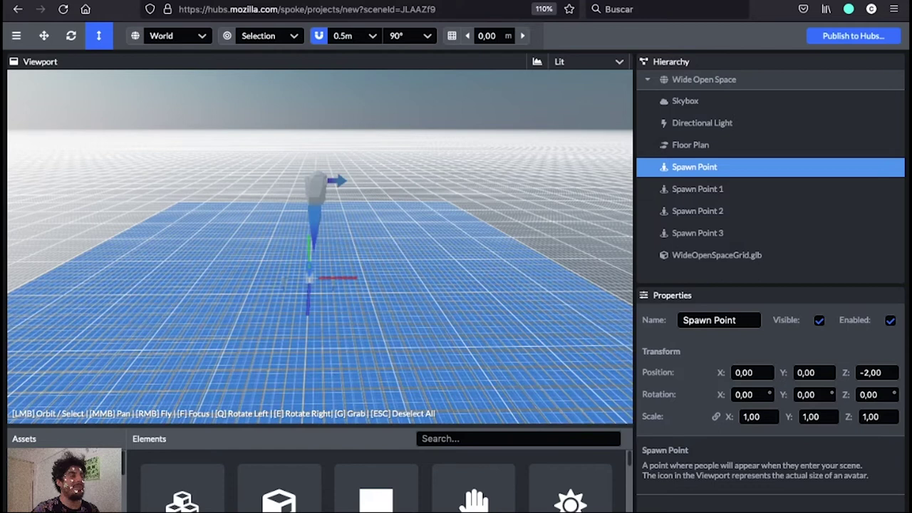
pyautogui.scroll(3, 320, 247)
pyautogui.moveTo(320, 247); pyautogui.dragTo(442, 191)
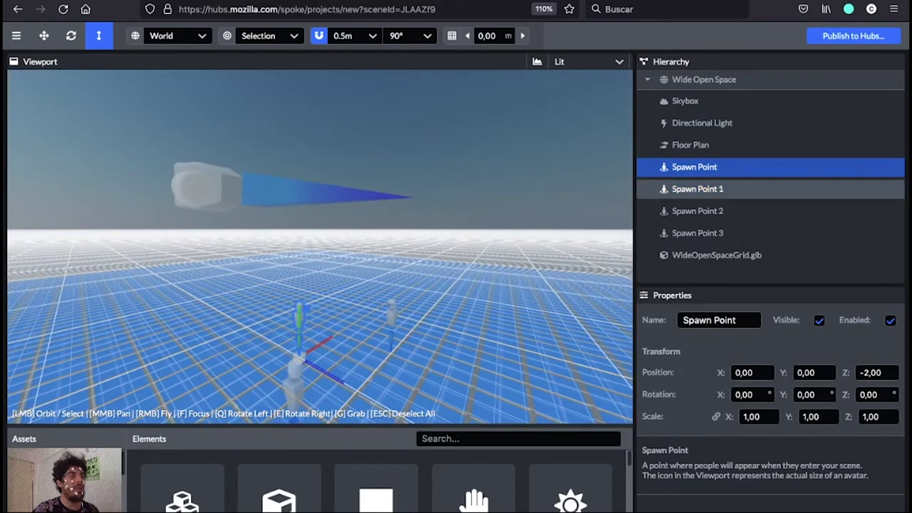
pyautogui.click(698, 189)
pyautogui.click(698, 210)
pyautogui.click(698, 233)
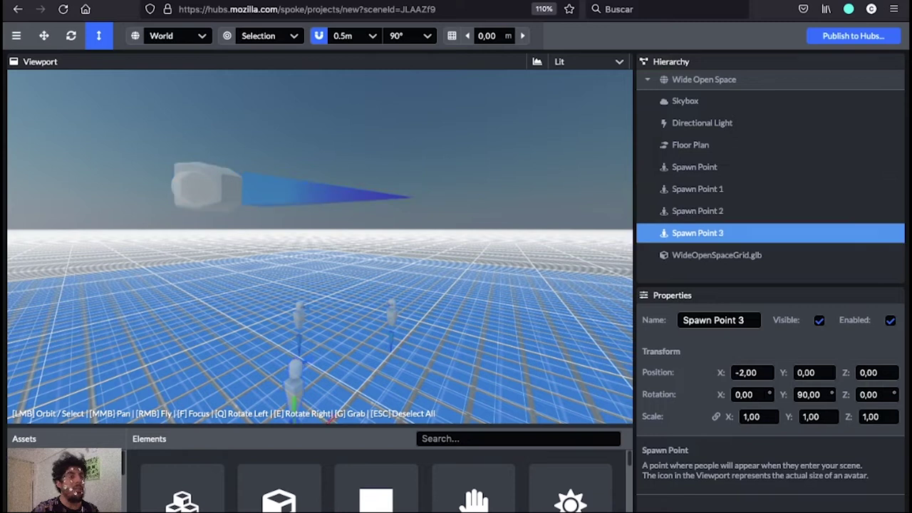
pyautogui.click(716, 255)
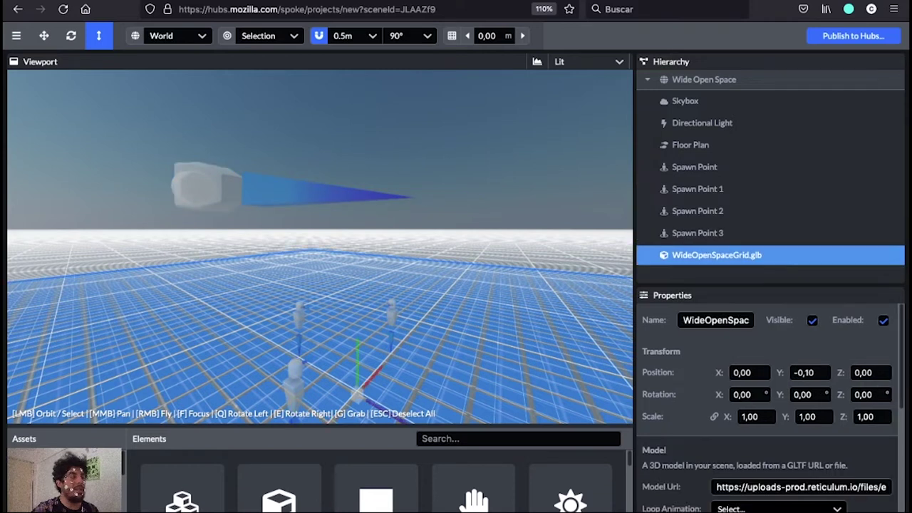
pyautogui.moveTo(320, 246); pyautogui.dragTo(230, 264)
# Enlarge the assets area and look through the Elements library and My Assets
pyautogui.moveTo(320, 426); pyautogui.dragTo(320, 297)
pyautogui.moveTo(320, 229); pyautogui.dragTo(318, 288)
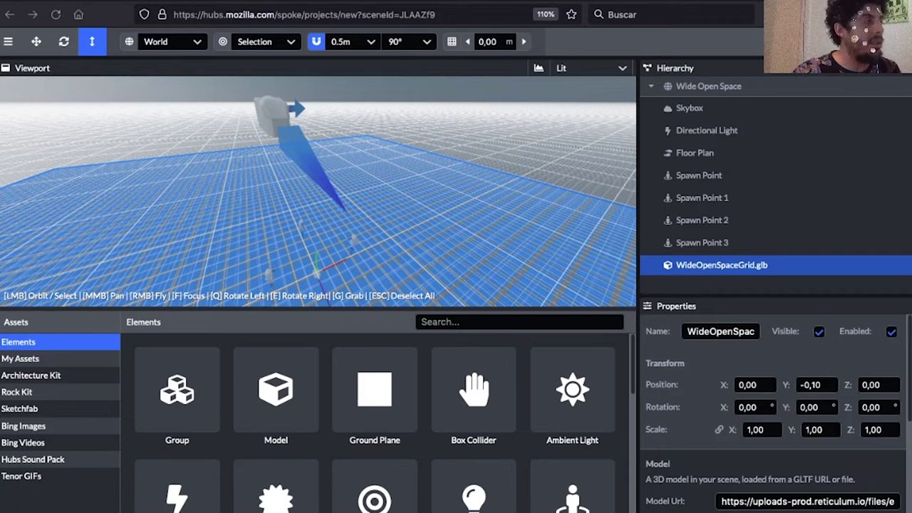
pyautogui.click(60, 359)
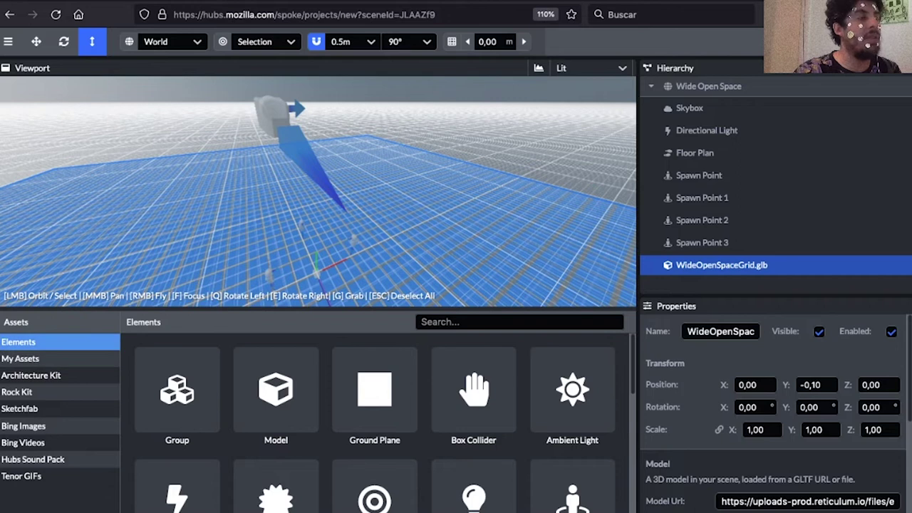
pyautogui.scroll(-1, 375, 485)
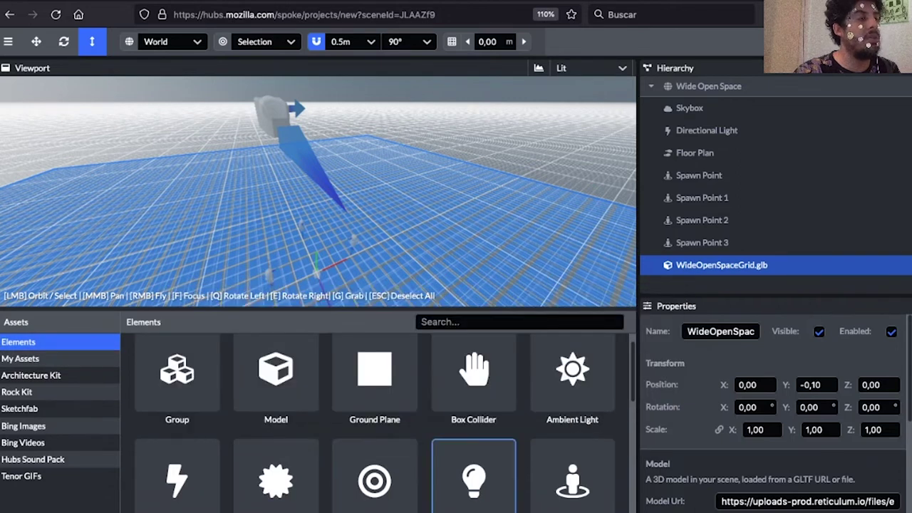
pyautogui.scroll(-5, 473, 470)
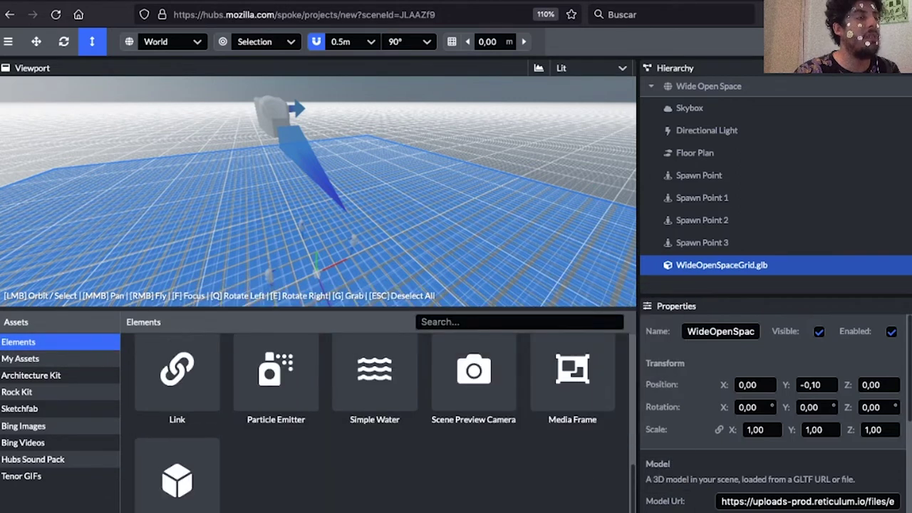
pyautogui.scroll(5, 572, 399)
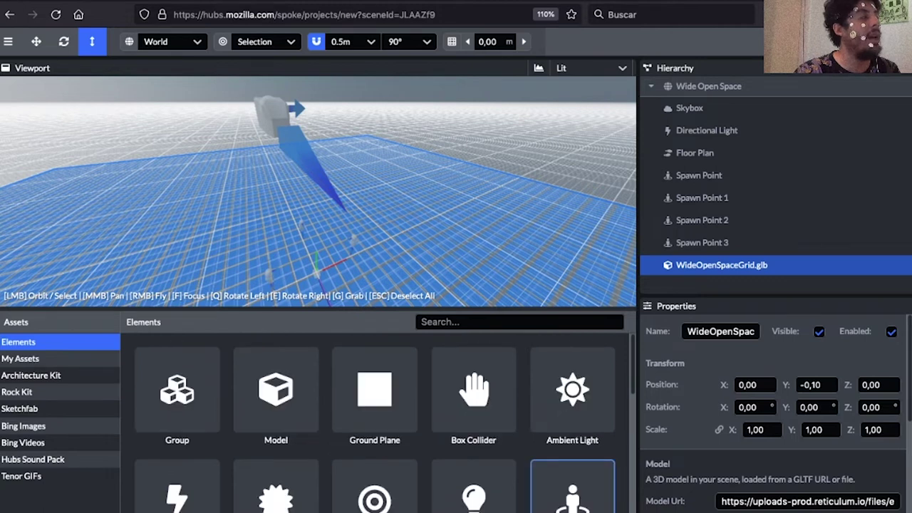
pyautogui.click(20, 358)
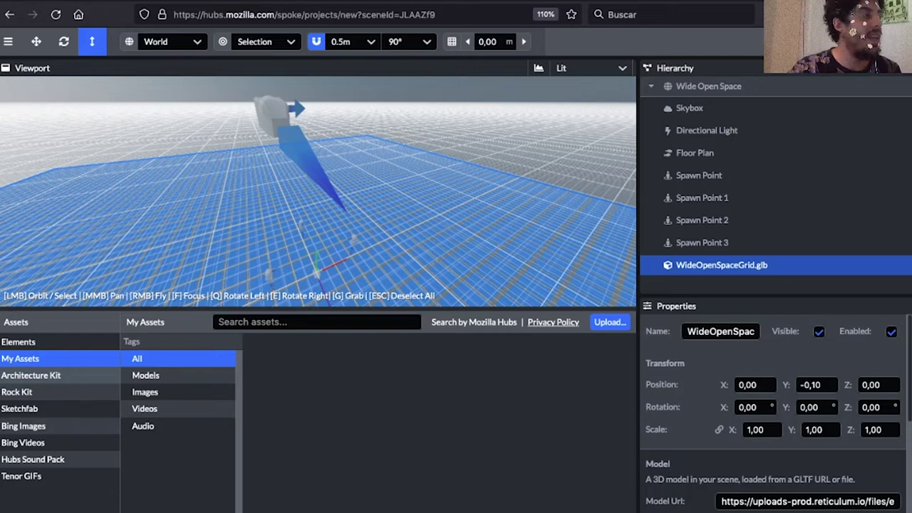
# Place a Stairs_2x2x1.5_Base piece from the Architecture Kit on the floor, beside the spawn points
pyautogui.click(32, 376)
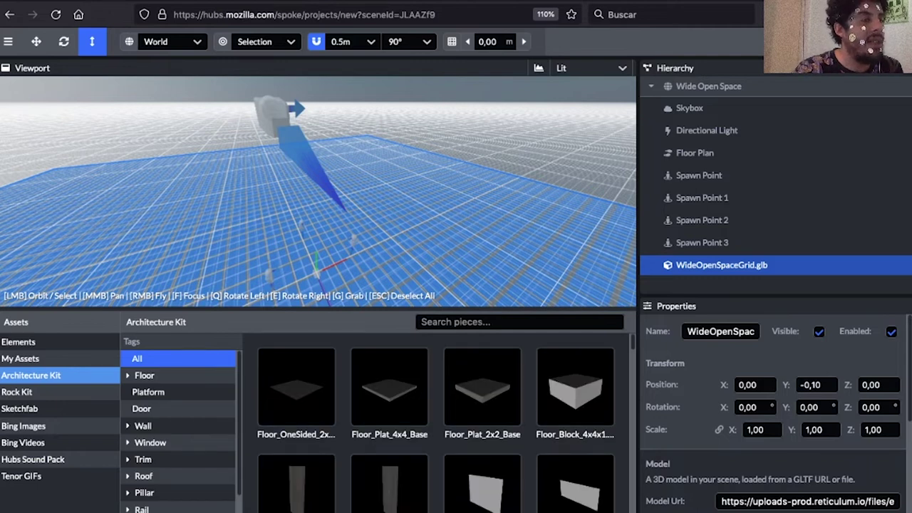
pyautogui.scroll(-10, 436, 424)
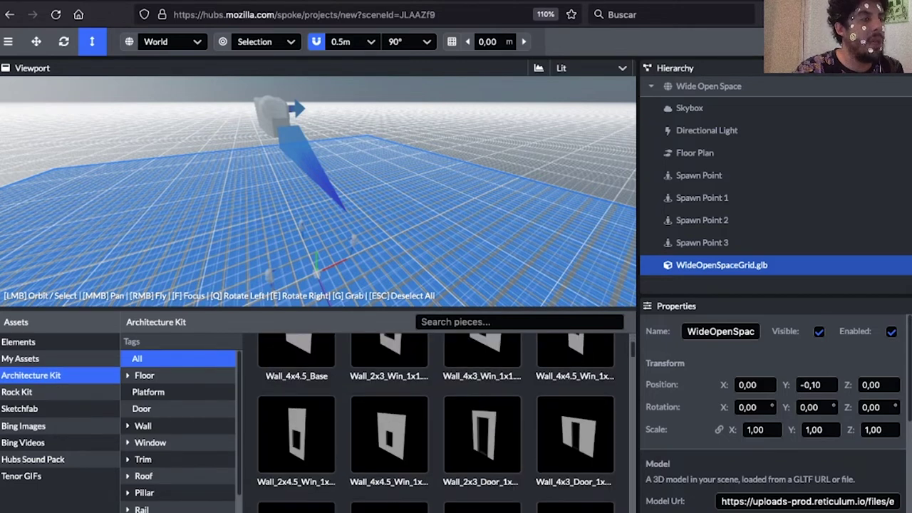
pyautogui.scroll(-8, 436, 423)
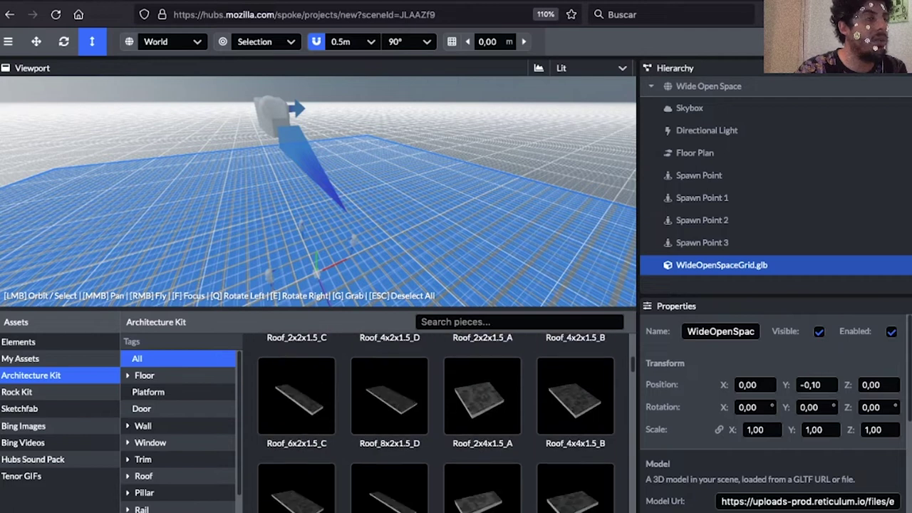
pyautogui.scroll(-10, 436, 423)
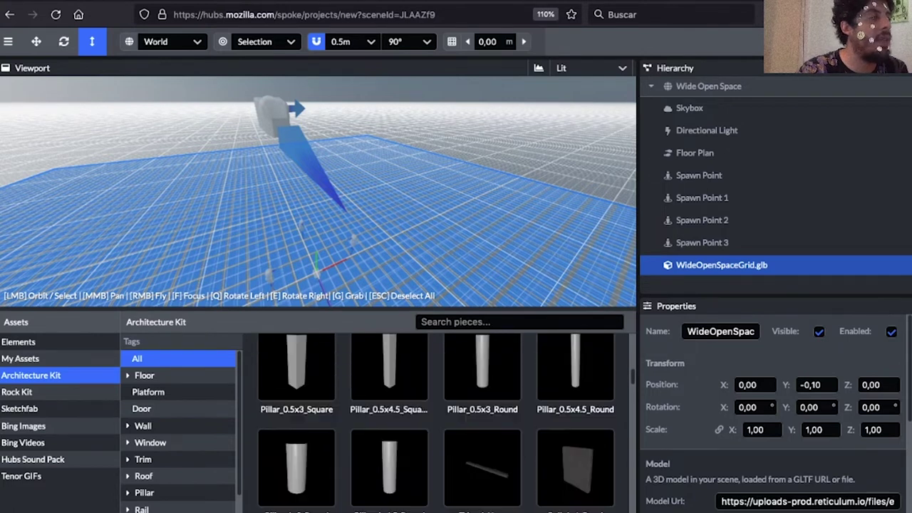
pyautogui.scroll(-2, 483, 414)
pyautogui.moveTo(482, 413)
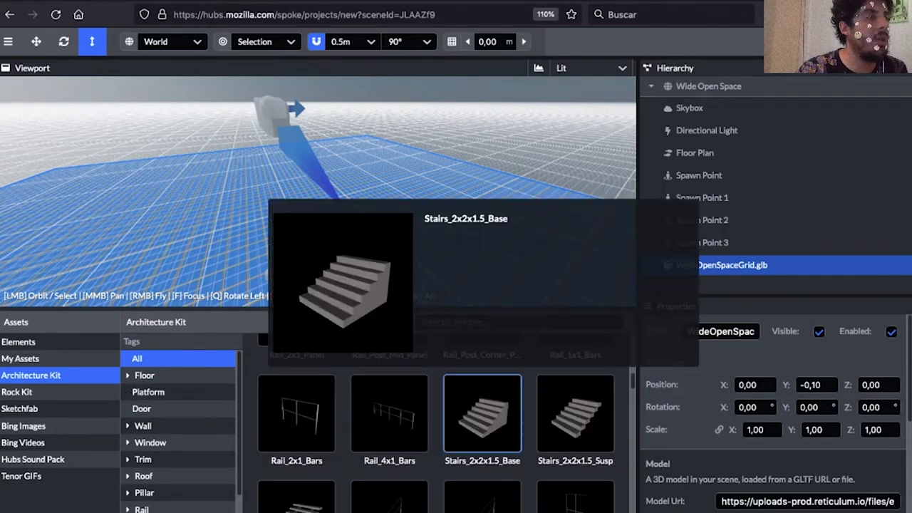
pyautogui.click(482, 413)
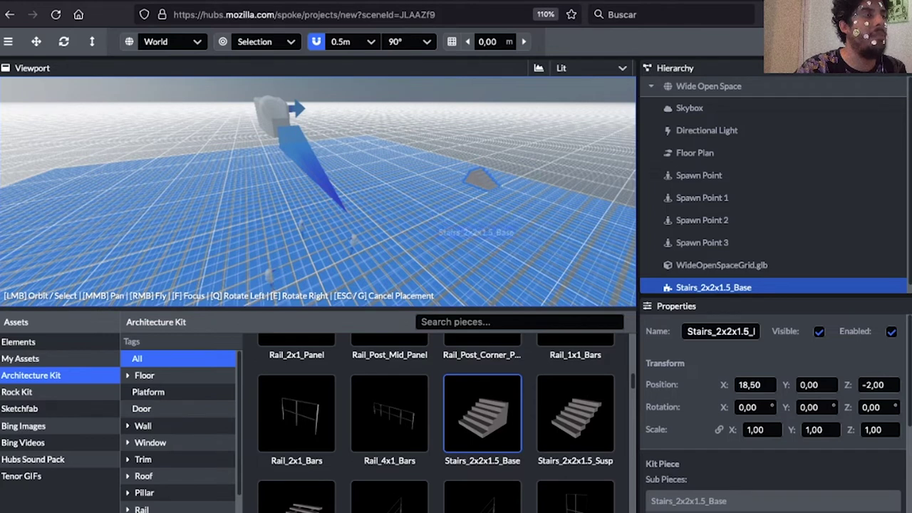
pyautogui.click(456, 204)
pyautogui.scroll(-3, 456, 203)
pyautogui.scroll(4, 456, 203)
pyautogui.moveTo(456, 203); pyautogui.dragTo(434, 236)
pyautogui.click(435, 237)
# Add a Stairs_2x2x1.5_Susp piece to the floor at about X 10, Z -5
pyautogui.moveTo(576, 414)
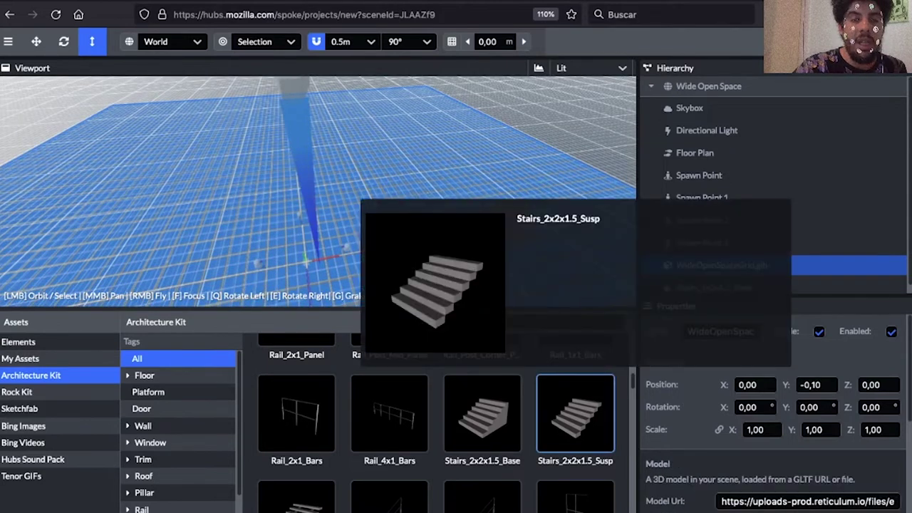
pyautogui.moveTo(576, 414); pyautogui.dragTo(432, 174)
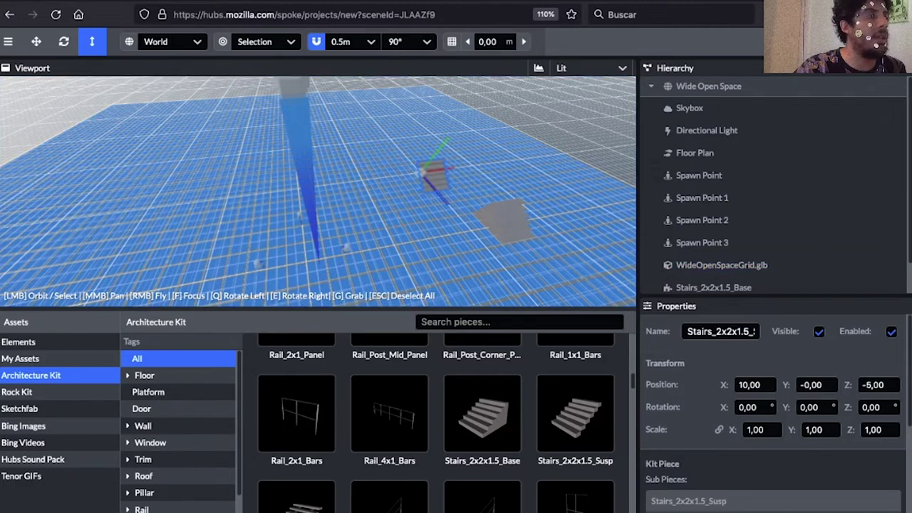
pyautogui.moveTo(523, 207); pyautogui.dragTo(528, 172)
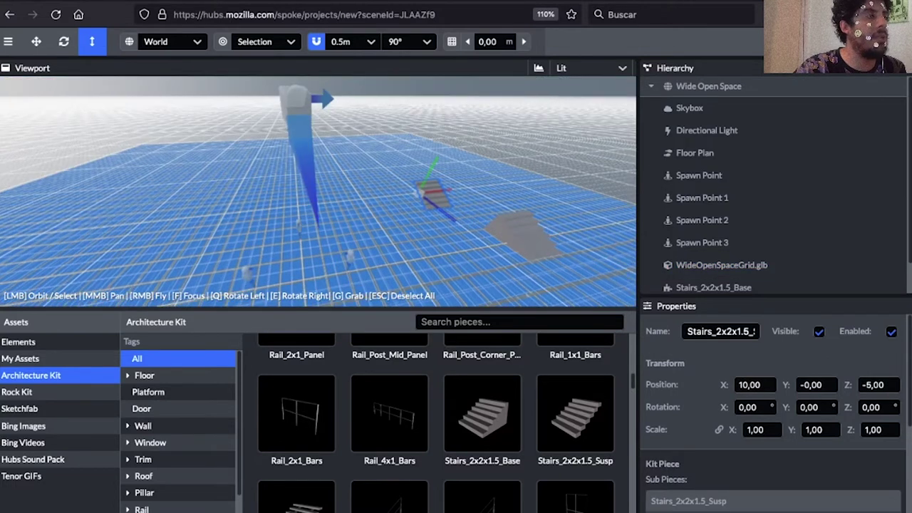
# Scale the suspended stairs up uniformly to about 2.40
pyautogui.moveTo(419, 193); pyautogui.dragTo(445, 187)
pyautogui.moveTo(556, 203); pyautogui.dragTo(684, 152)
pyautogui.moveTo(370, 228); pyautogui.dragTo(456, 231)
pyautogui.moveTo(342, 178); pyautogui.dragTo(299, 207)
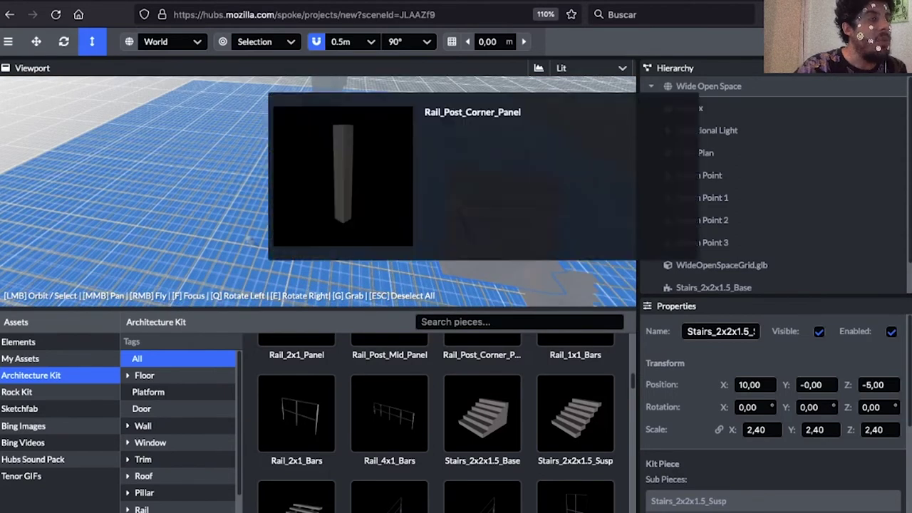
# Browse the Architecture Kit pieces by category, including Window, Wall 4x1.5, Platform and Pillar
pyautogui.scroll(-5, 389, 413)
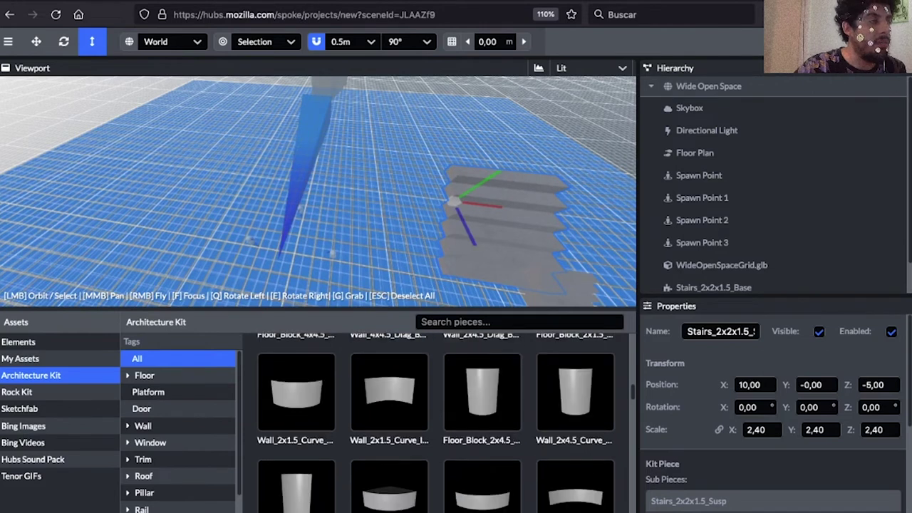
pyautogui.scroll(-5, 390, 442)
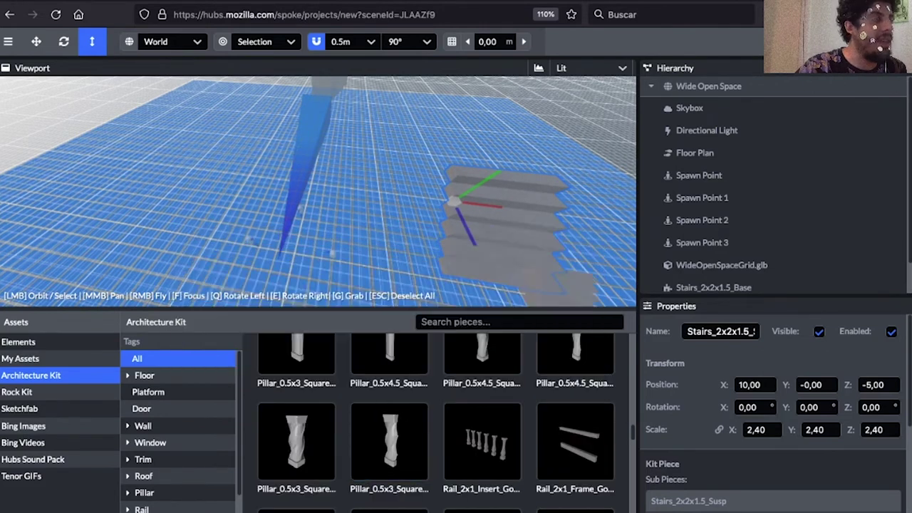
pyautogui.moveTo(295, 442)
pyautogui.click(150, 443)
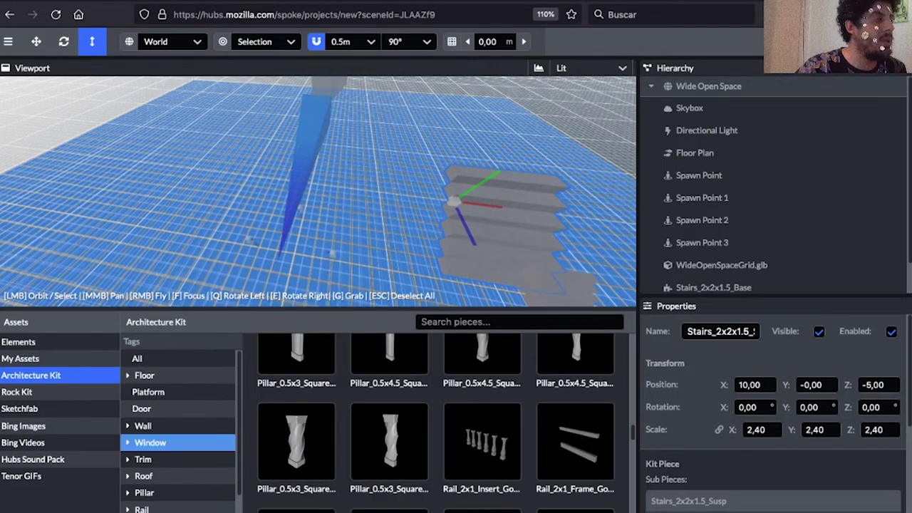
pyautogui.click(128, 443)
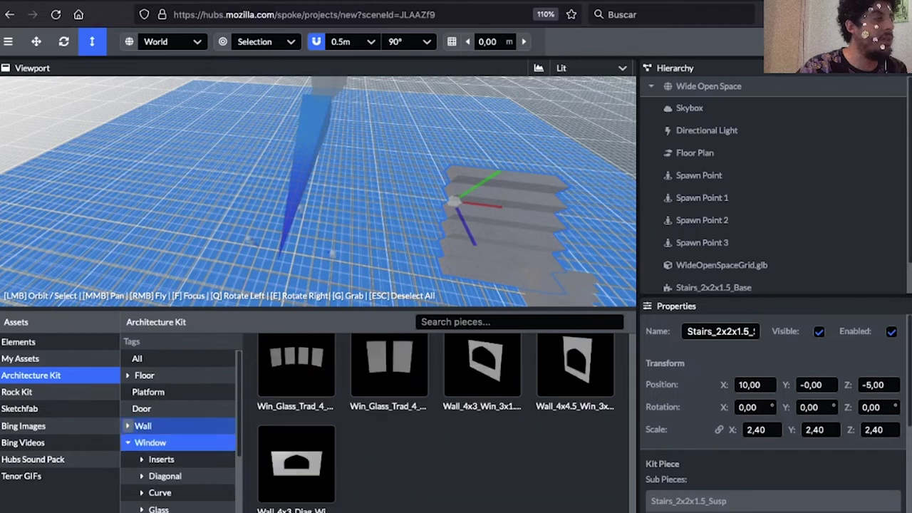
pyautogui.click(129, 426)
pyautogui.click(159, 459)
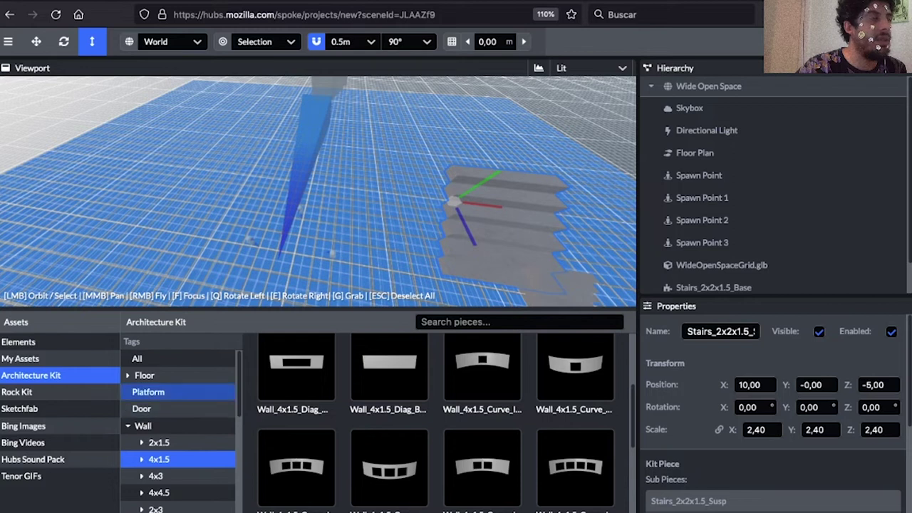
pyautogui.click(148, 392)
pyautogui.scroll(-5, 142, 455)
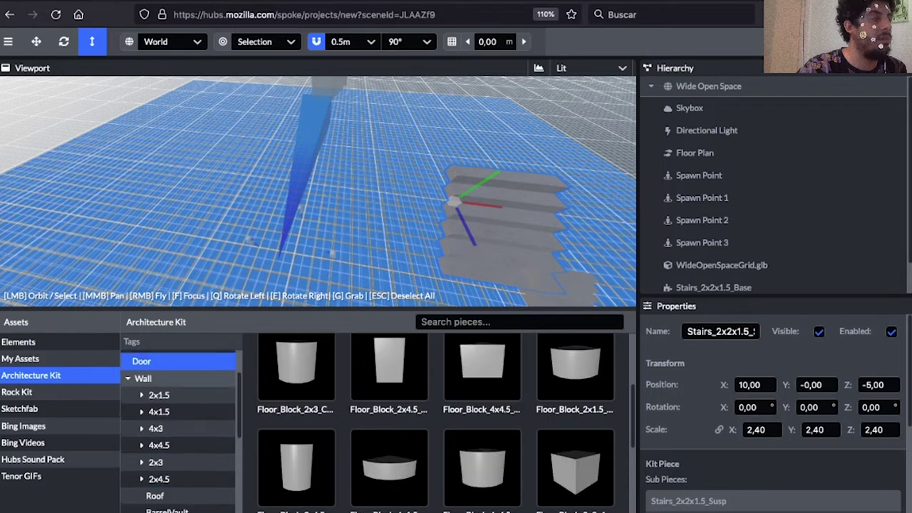
pyautogui.click(146, 455)
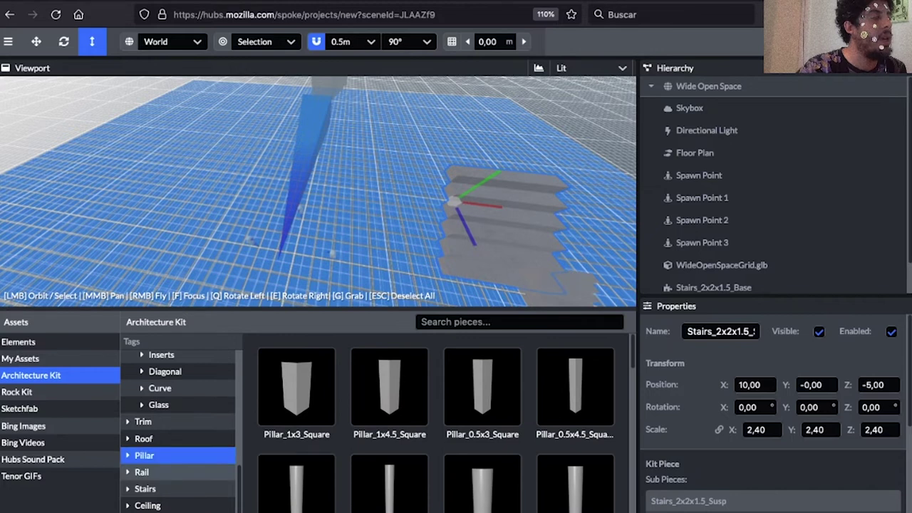
pyautogui.click(146, 455)
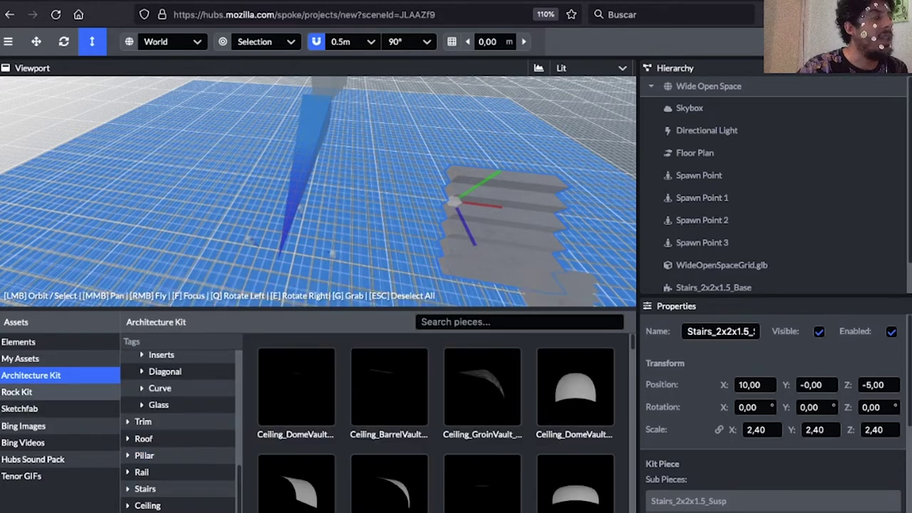
# Place the Rock_G piece from the Rock Kit on the floor at about X -9.5, Z -4
pyautogui.click(16, 392)
pyautogui.scroll(-1, 295, 463)
pyautogui.moveTo(296, 463)
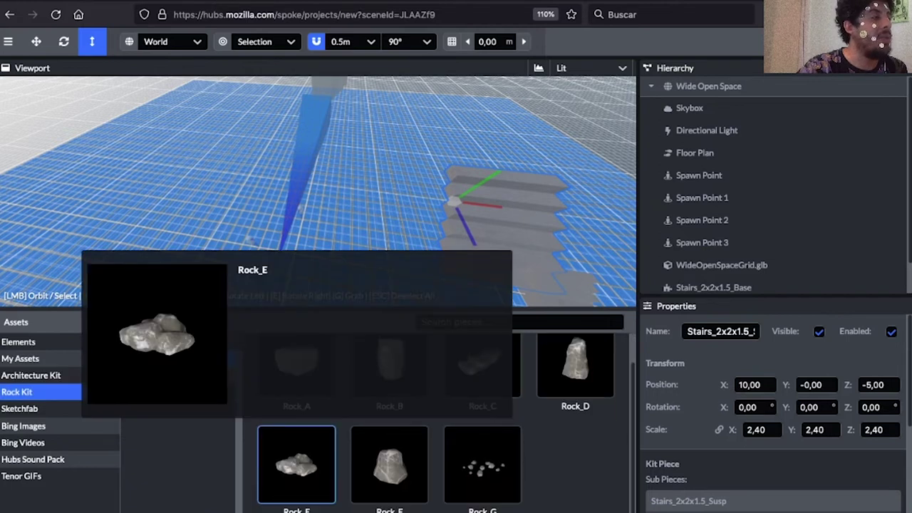
pyautogui.click(143, 375)
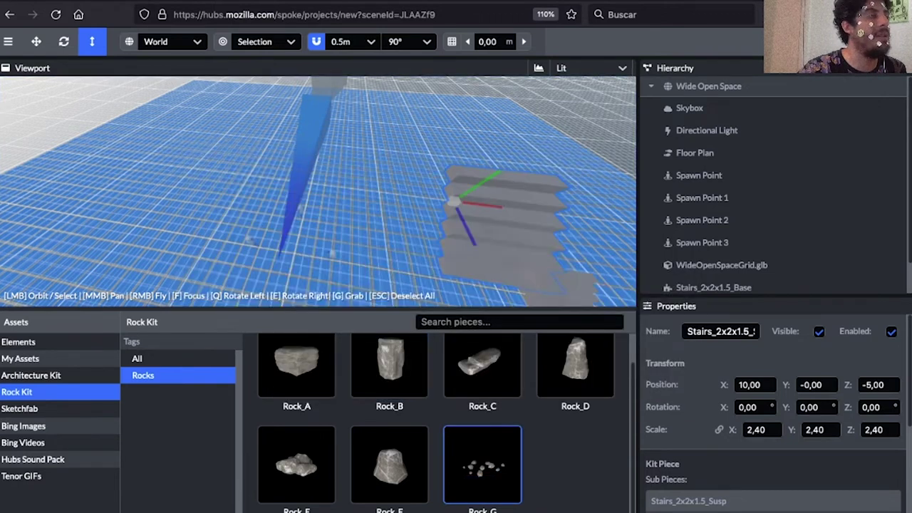
pyautogui.moveTo(483, 465)
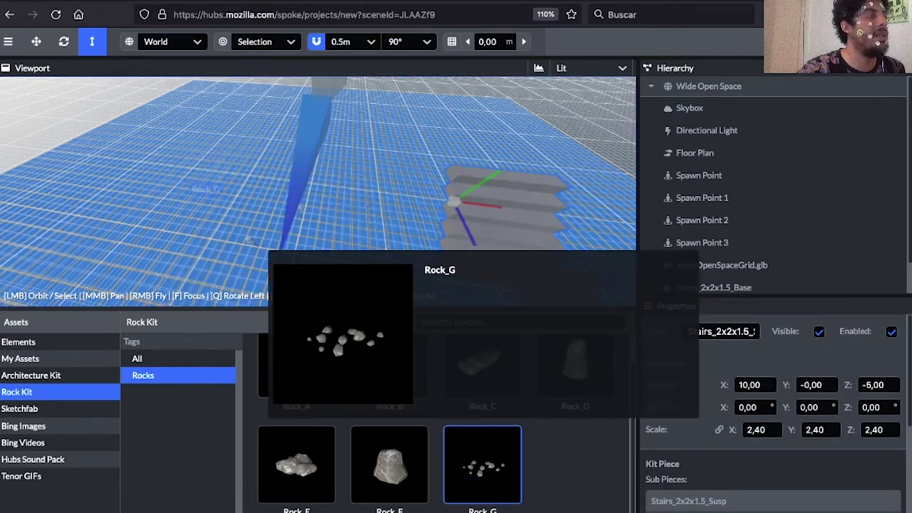
pyautogui.moveTo(482, 464); pyautogui.dragTo(190, 178)
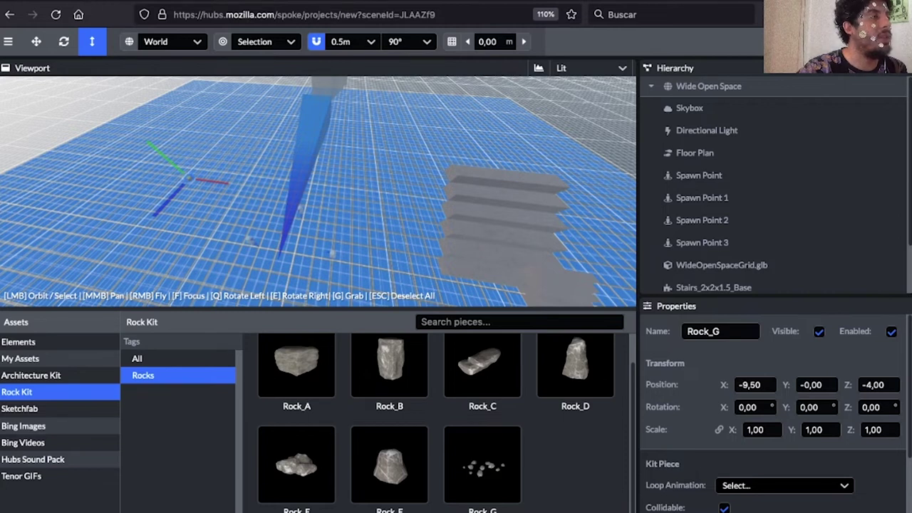
# Scale the Rock_G group up uniformly to about 4.60 and view it beside the stairs
pyautogui.scroll(3, 317, 191)
pyautogui.moveTo(318, 191); pyautogui.dragTo(342, 208)
pyautogui.moveTo(133, 178); pyautogui.dragTo(216, 141)
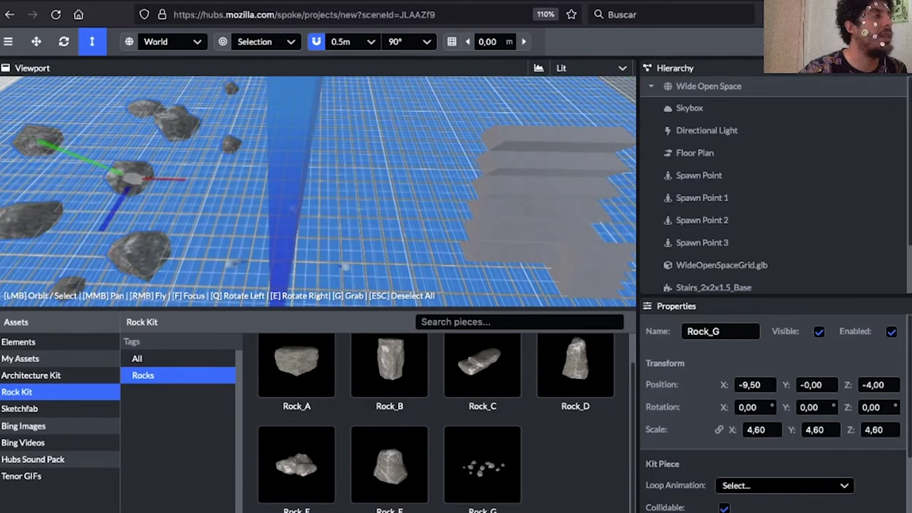
pyautogui.click(342, 178)
pyautogui.moveTo(342, 178); pyautogui.dragTo(366, 191)
pyautogui.scroll(-10, 366, 191)
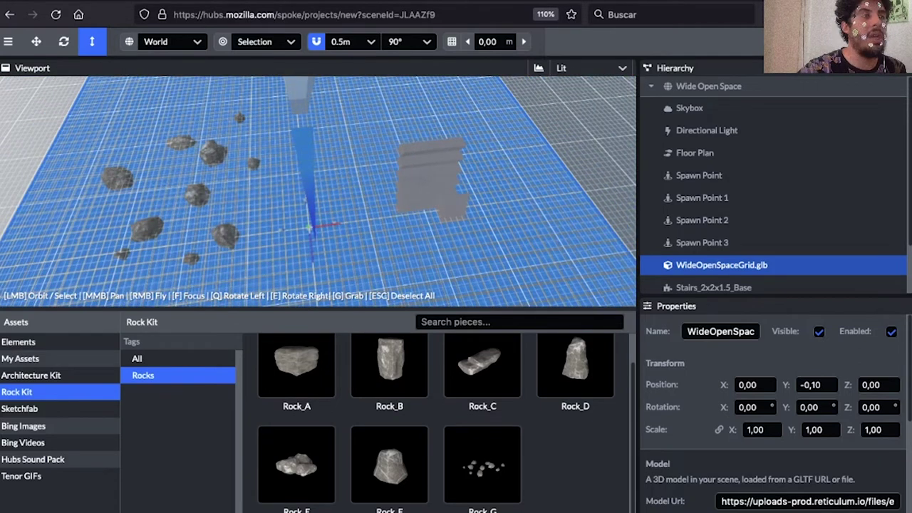
pyautogui.click(702, 220)
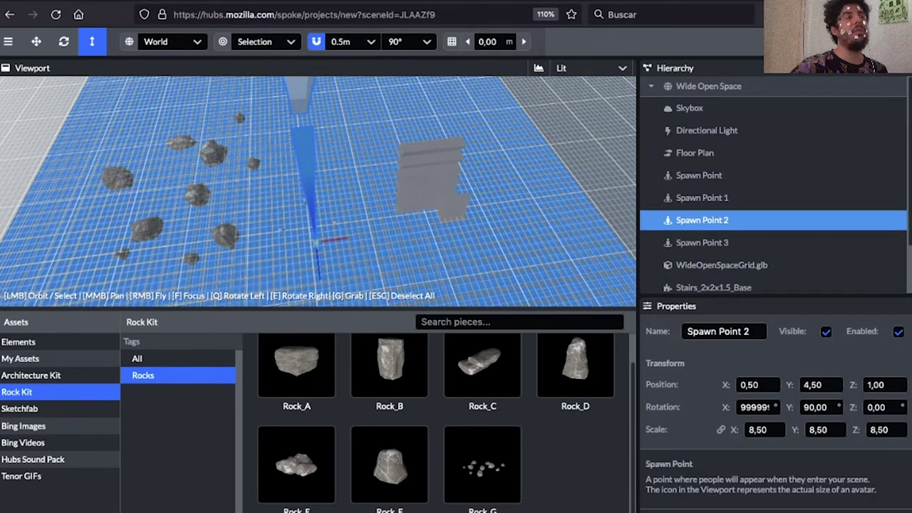
pyautogui.rightClick(748, 224)
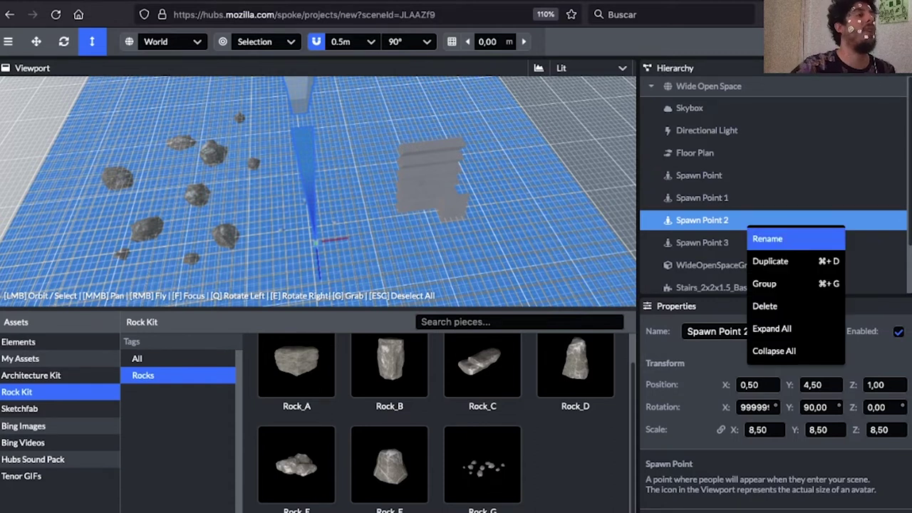
pyautogui.click(767, 239)
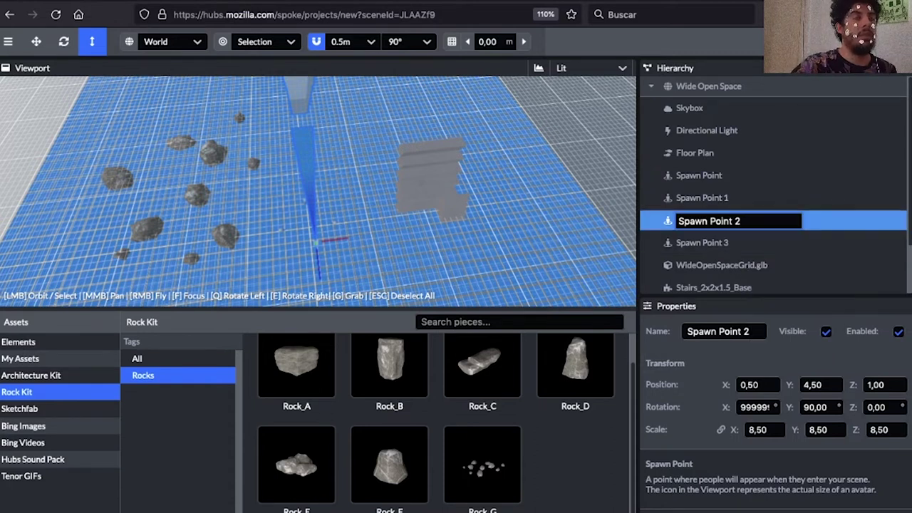
pyautogui.press('Return')
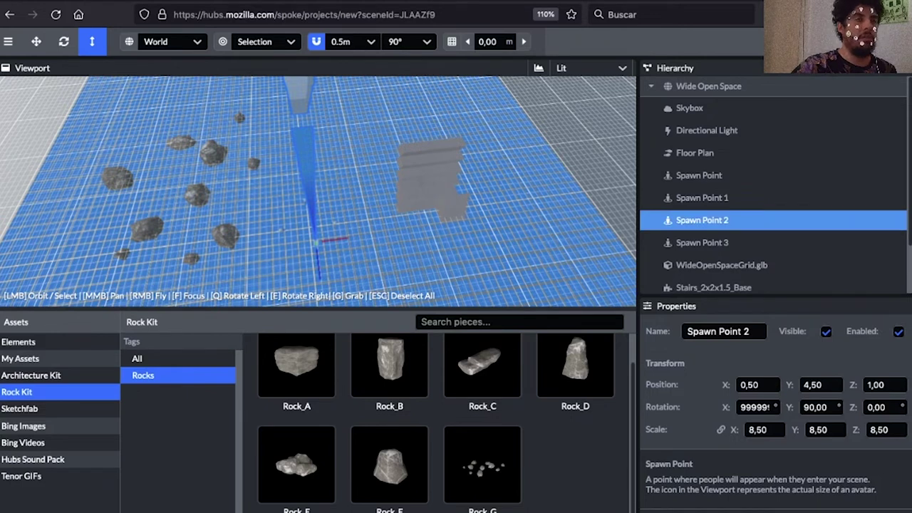
# Delete Spawn Point 2 from the scene
pyautogui.rightClick(730, 223)
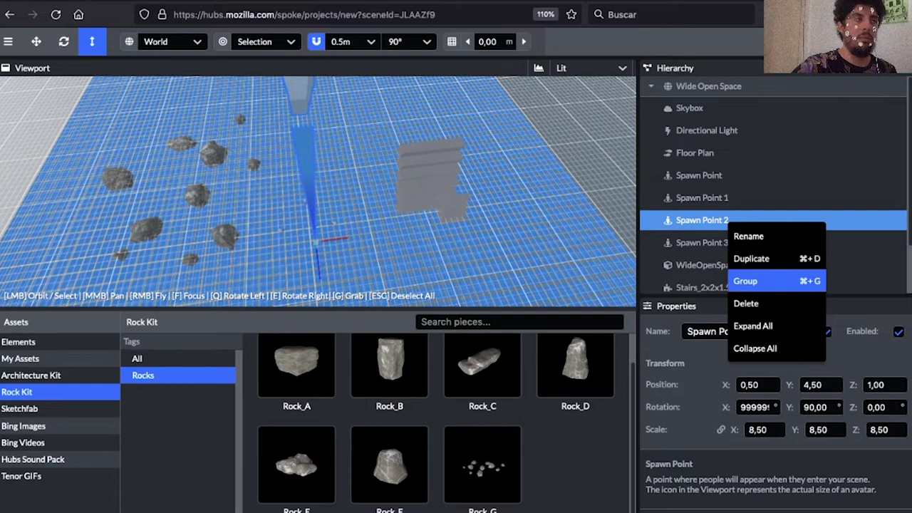
pyautogui.click(746, 304)
pyautogui.moveTo(318, 185); pyautogui.dragTo(320, 217)
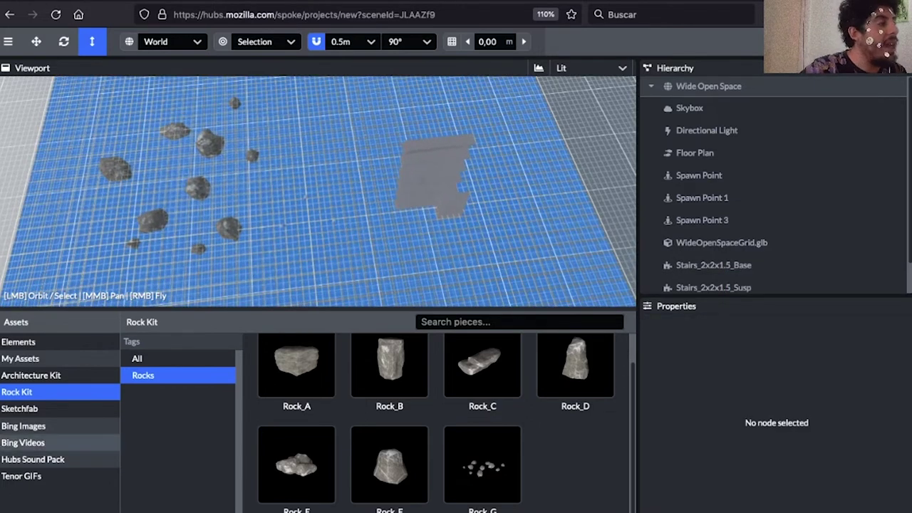
# Search the Sketchfab model library for "meme"
pyautogui.click(20, 409)
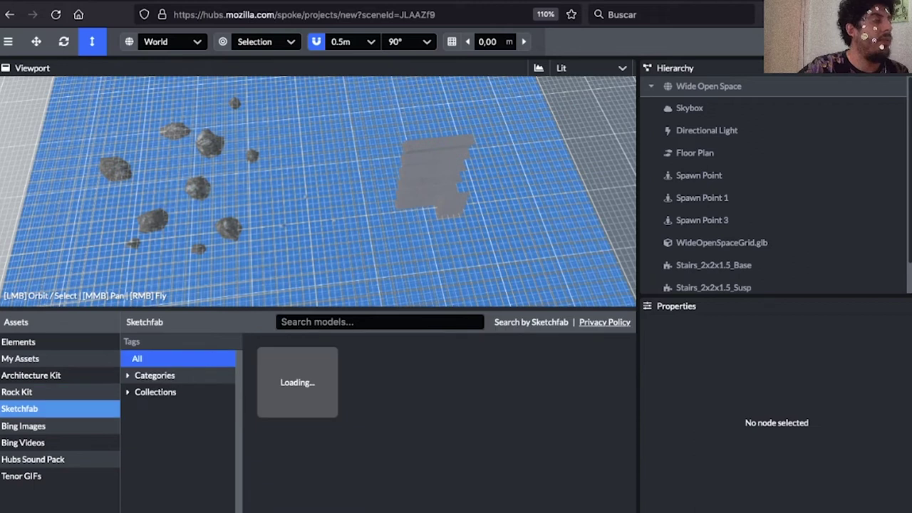
pyautogui.click(380, 322)
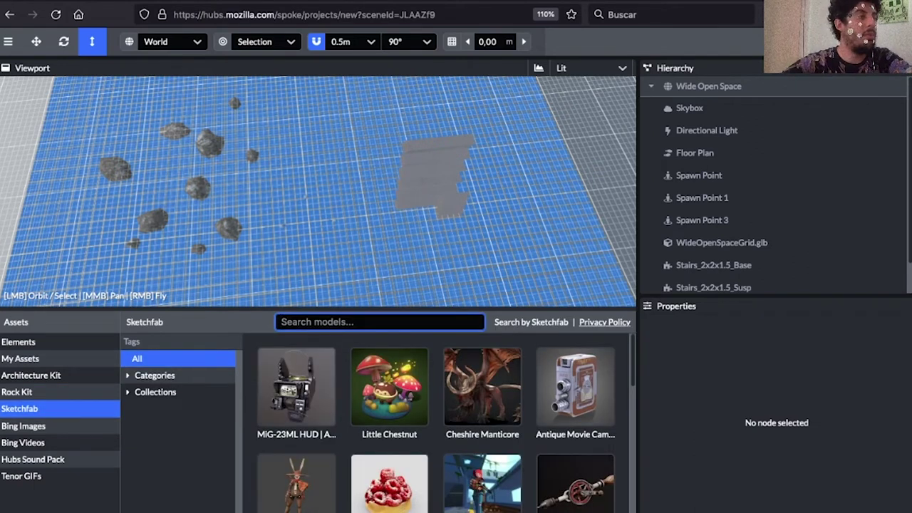
pyautogui.write('meme')
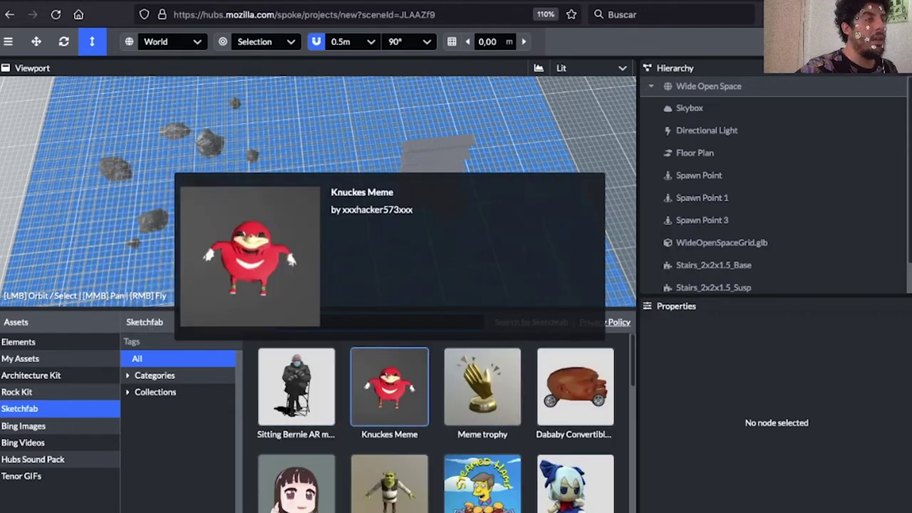
# Place the Knuckes Meme model on the floor between the rocks and the stairs at about X 3.50, Z -2.00
pyautogui.click(389, 385)
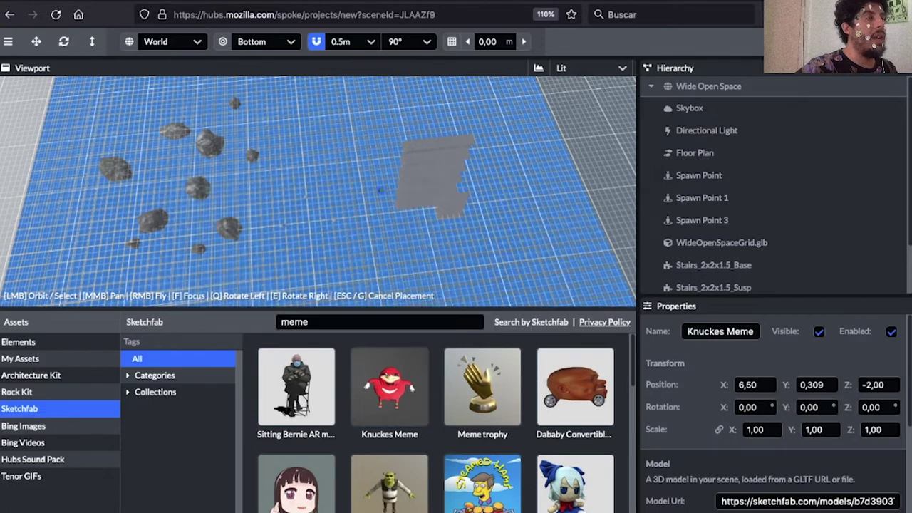
pyautogui.click(348, 196)
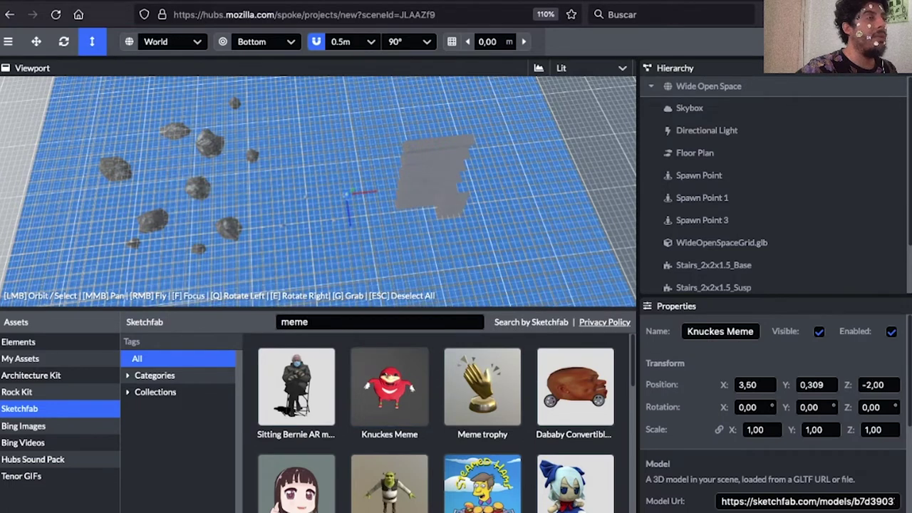
pyautogui.moveTo(348, 193); pyautogui.dragTo(344, 135)
pyautogui.scroll(-3, 343, 164)
pyautogui.scroll(8, 343, 163)
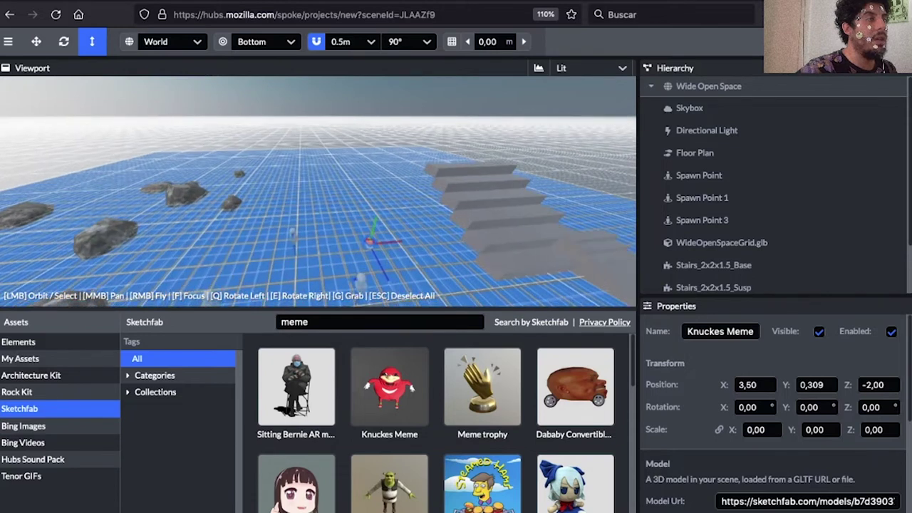
pyautogui.moveTo(344, 164); pyautogui.dragTo(342, 192)
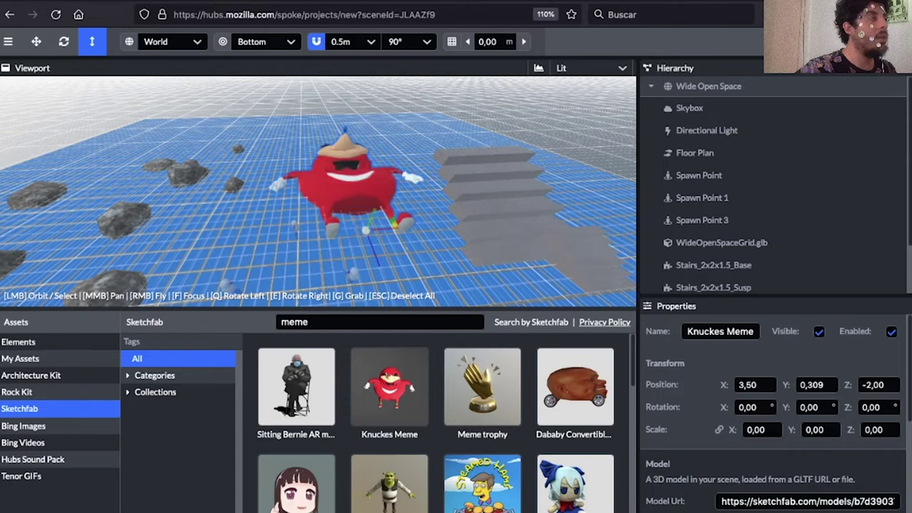
# Rotate the Knuckes Meme model freehand to about X 90°, Z -90°
pyautogui.click(64, 42)
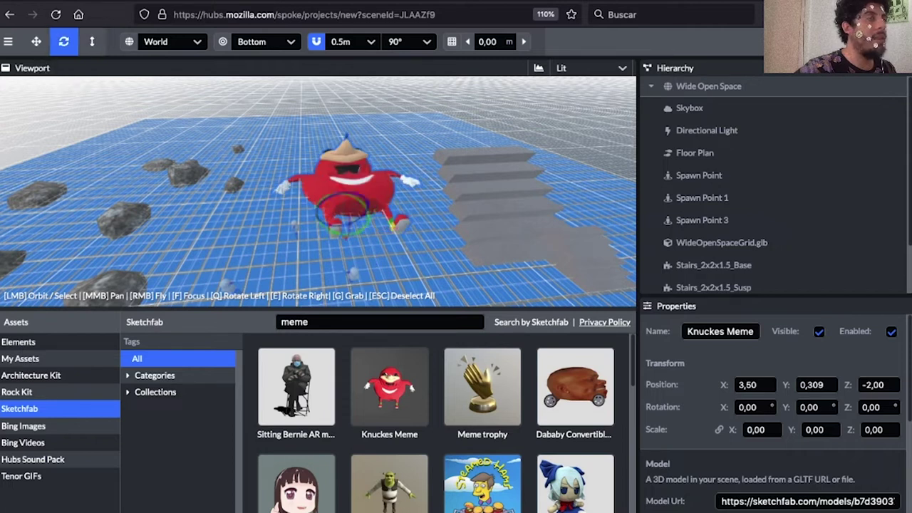
pyautogui.moveTo(377, 185); pyautogui.dragTo(393, 222)
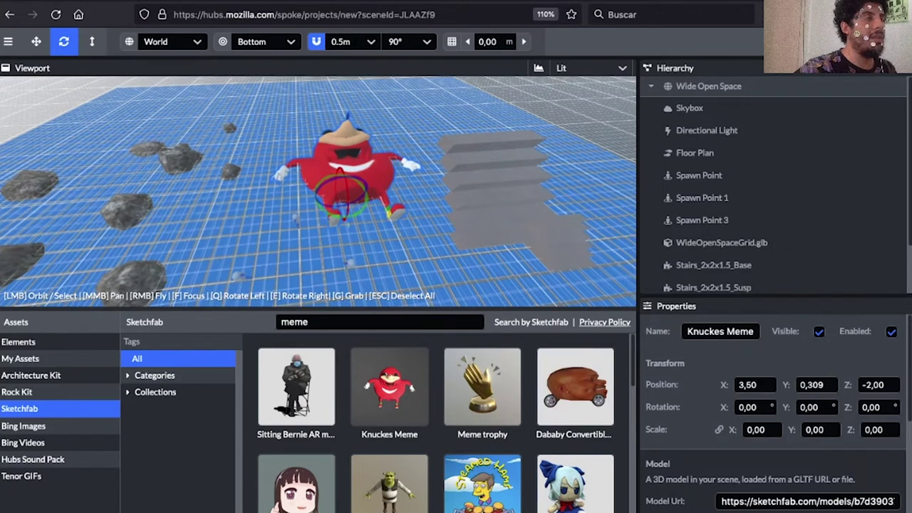
pyautogui.moveTo(347, 191); pyautogui.dragTo(369, 193)
# Set the Knuckes Meme model's rotation to X 90° and Y 90°, and raise it to about X 7.21, Y 2.53
pyautogui.click(754, 407)
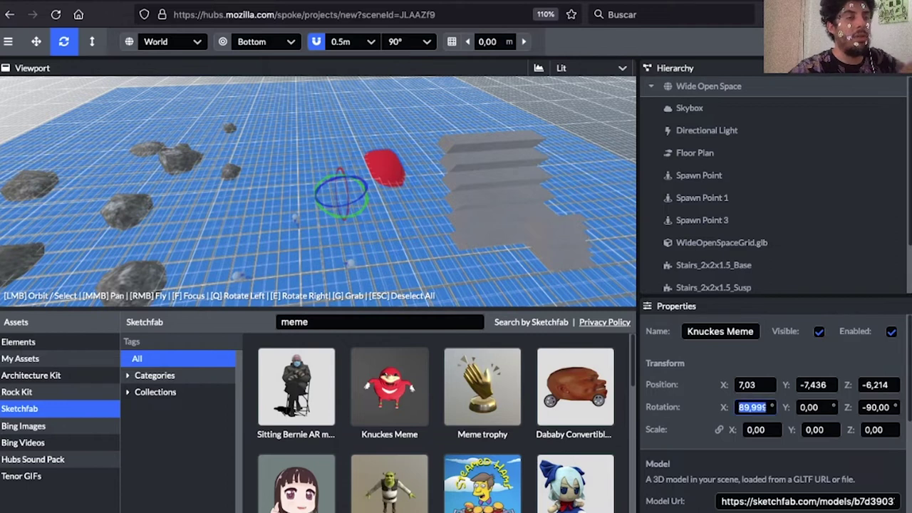
pyautogui.write('0')
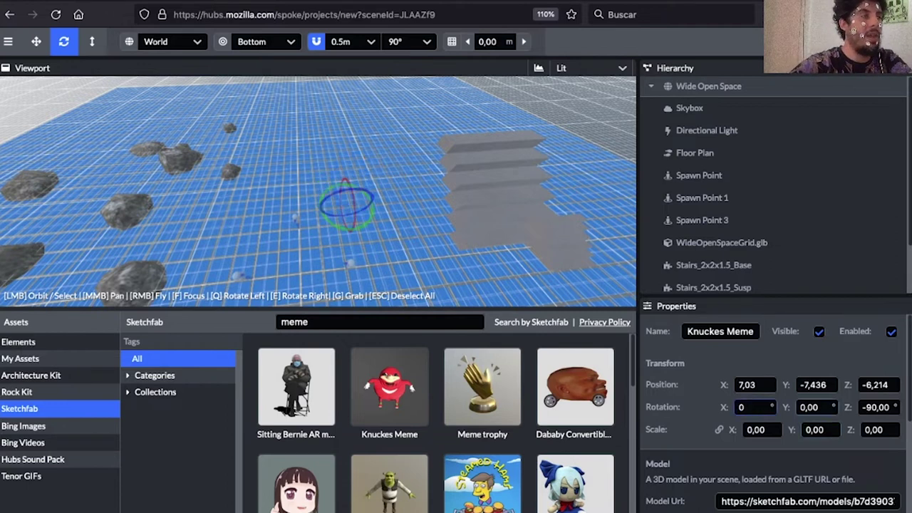
pyautogui.press('Tab')
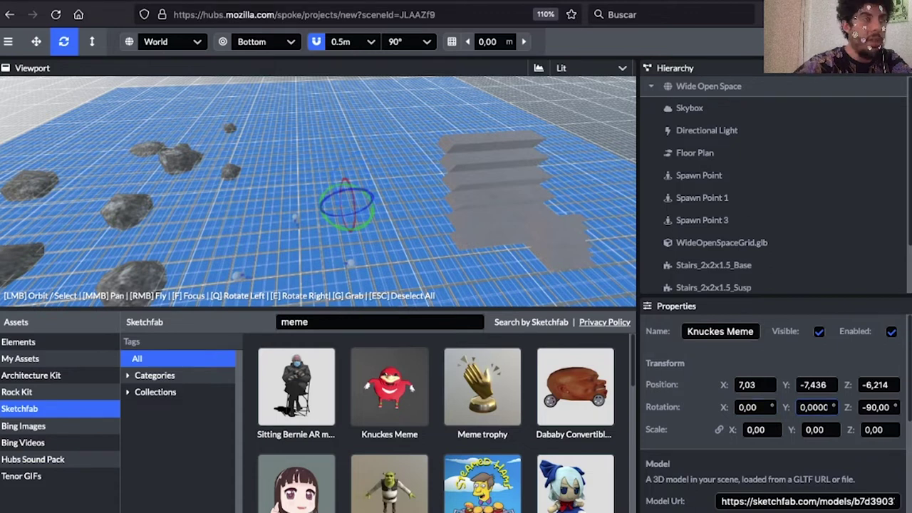
pyautogui.write('9')
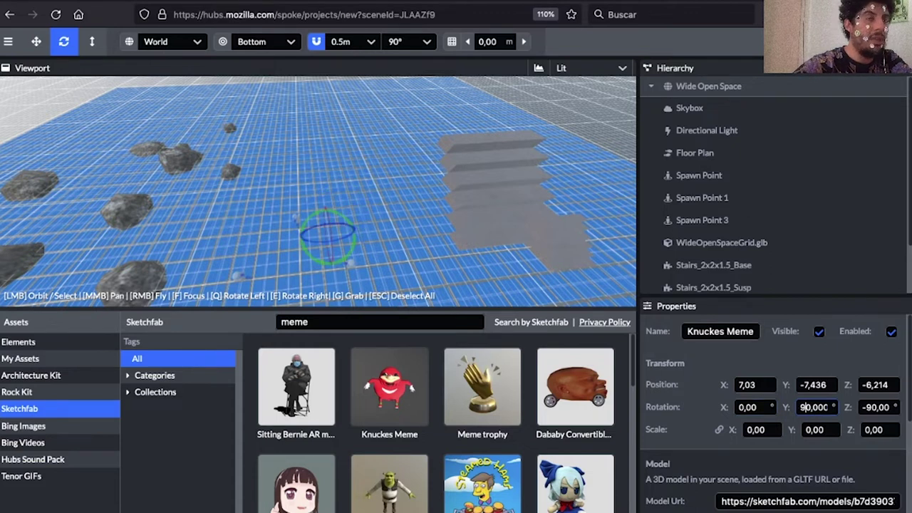
pyautogui.click(747, 408)
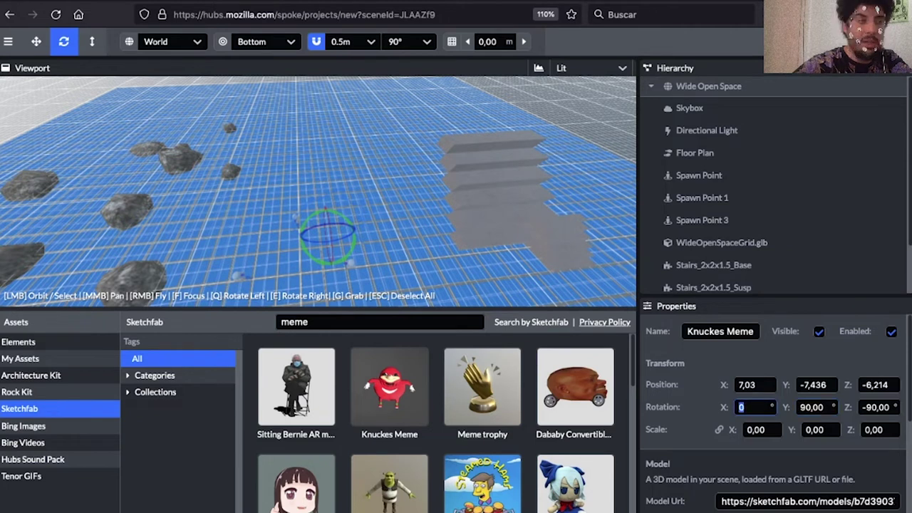
pyautogui.write('90')
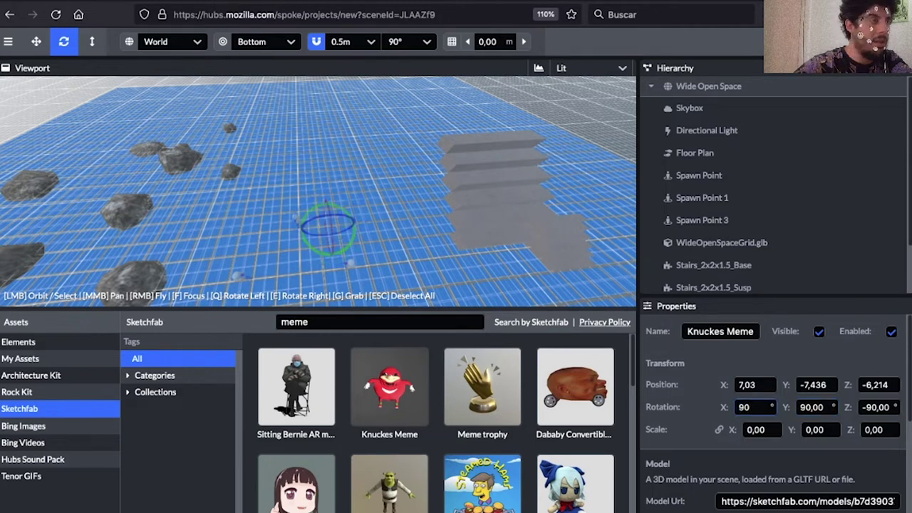
pyautogui.press('Tab')
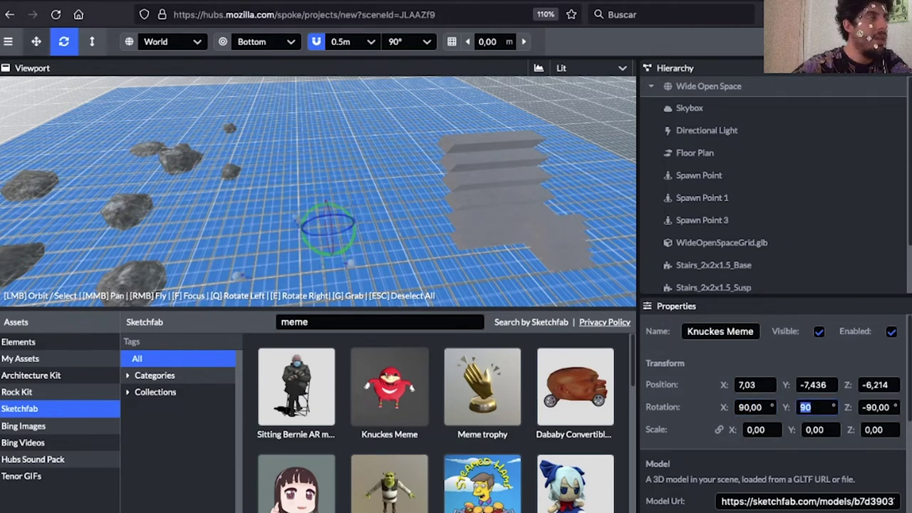
pyautogui.click(37, 42)
pyautogui.moveTo(330, 216); pyautogui.dragTo(363, 176)
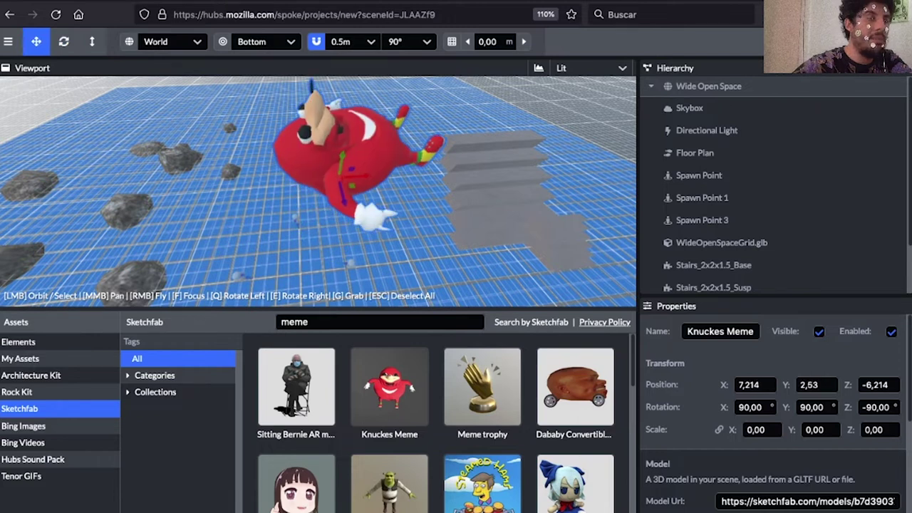
# Try other X rotation values, such as 0°, on the Knuckes Meme model and return it to 90°
pyautogui.click(752, 408)
pyautogui.write('0')
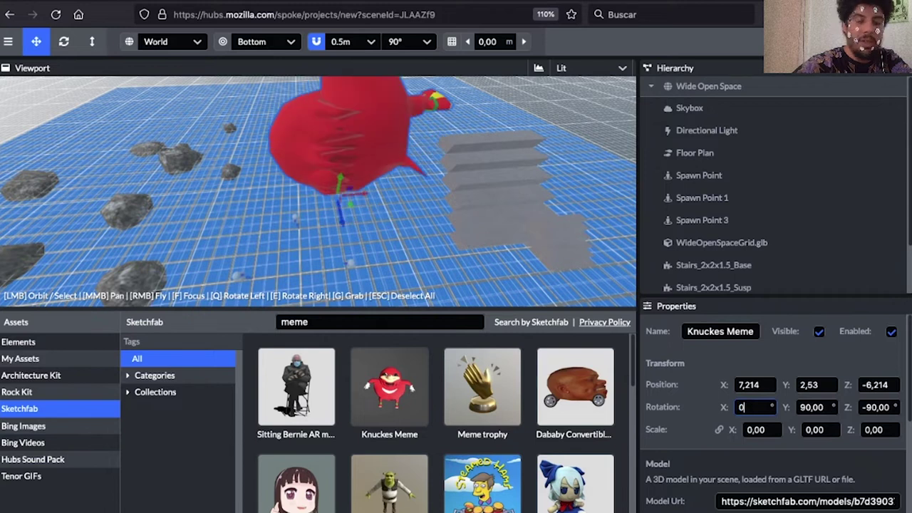
pyautogui.write('189')
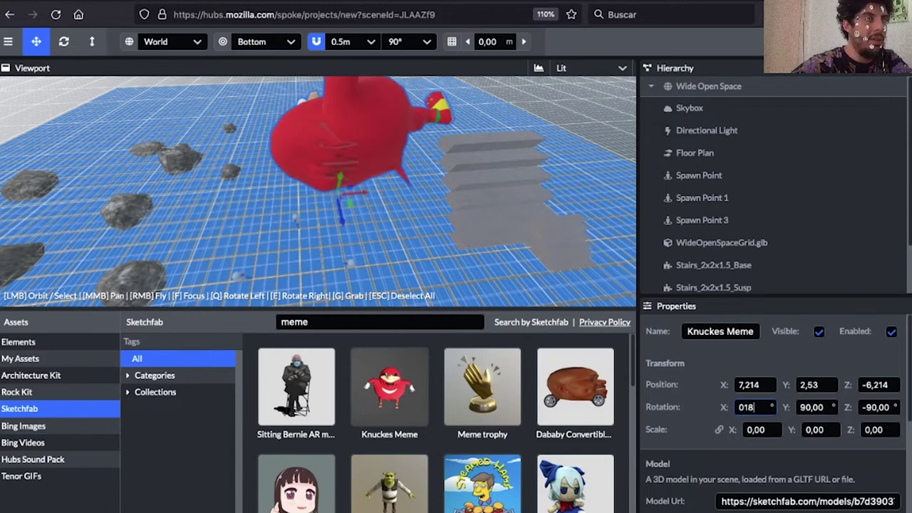
pyautogui.press('BackSpace')
pyautogui.press('BackSpace')
pyautogui.press('BackSpace')
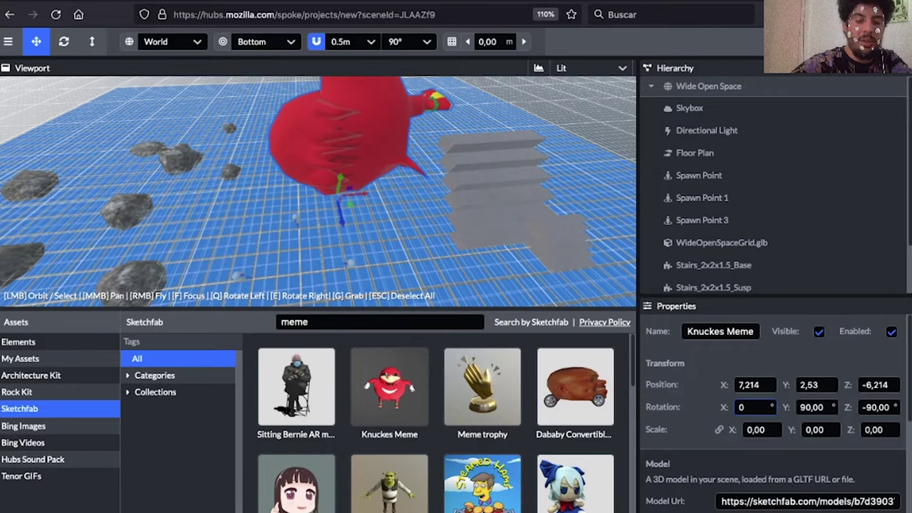
pyautogui.write('90')
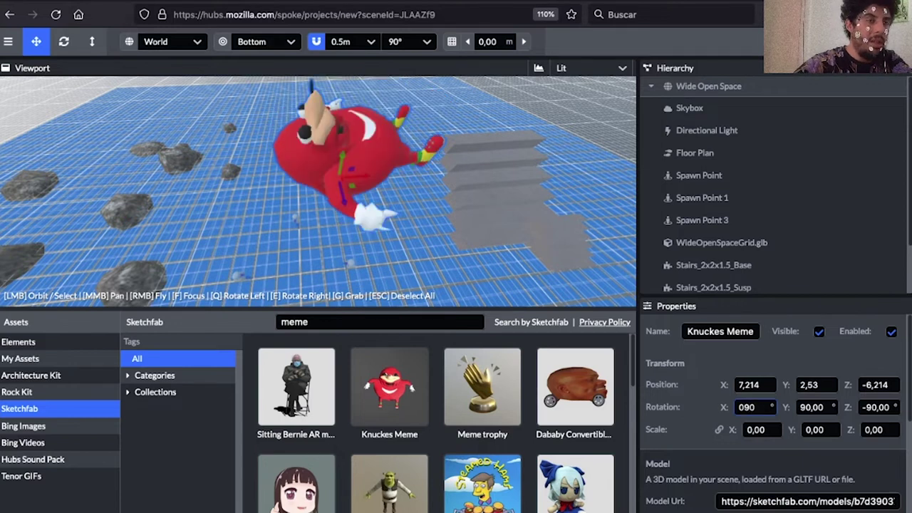
# Set the Knuckes Meme model's Y rotation to 0°
pyautogui.press('Tab')
pyautogui.write('180')
pyautogui.press('BackSpace')
pyautogui.press('BackSpace')
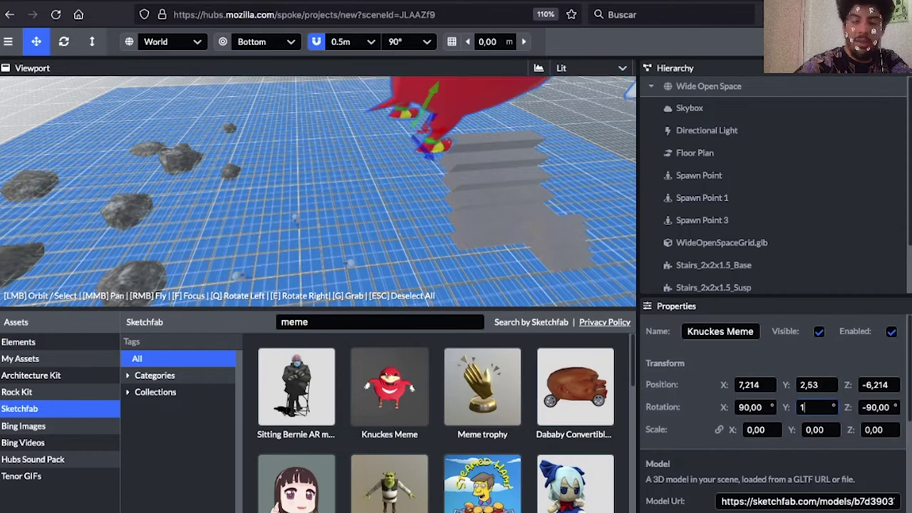
pyautogui.press('BackSpace')
pyautogui.write('0')
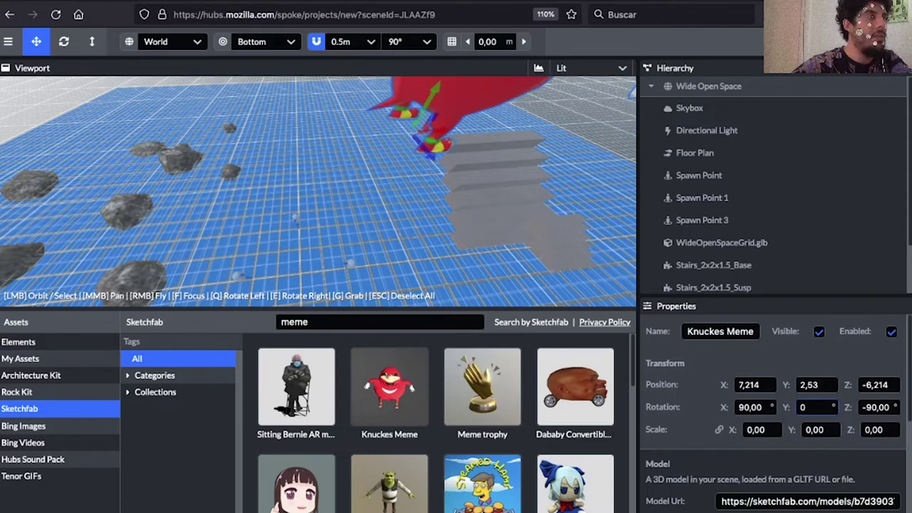
# Lower the Knuckes Meme model to floor level at about Y -0.03
pyautogui.moveTo(433, 91); pyautogui.dragTo(407, 138)
pyautogui.moveTo(357, 200); pyautogui.dragTo(299, 232)
pyautogui.moveTo(363, 221); pyautogui.dragTo(378, 222)
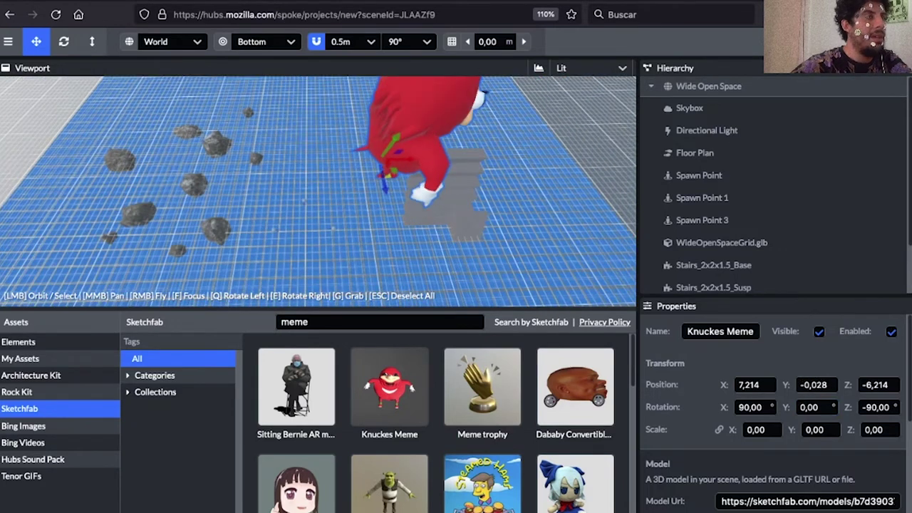
# Rotate the Knuckes Meme model by 90° to a Z rotation of 0° and check it from a low viewpoint
pyautogui.click(63, 41)
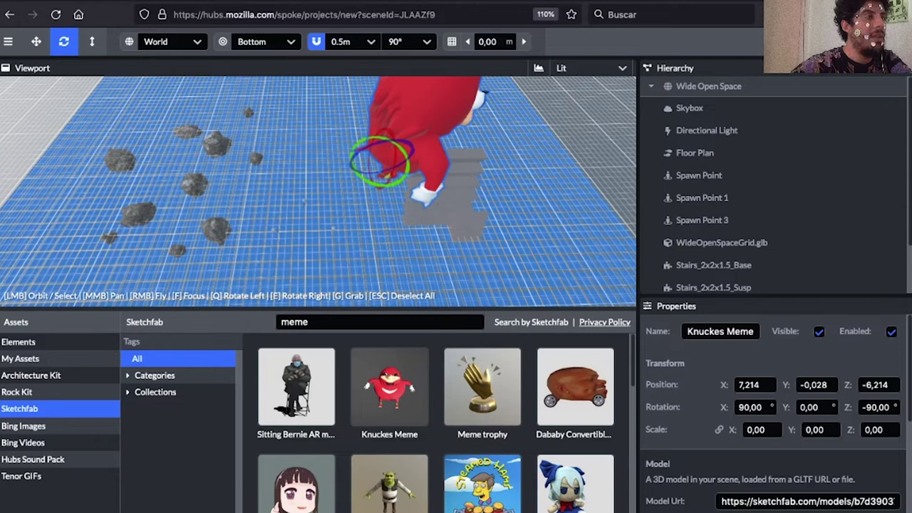
pyautogui.press('e')
pyautogui.moveTo(331, 228); pyautogui.dragTo(325, 155)
pyautogui.click(313, 196)
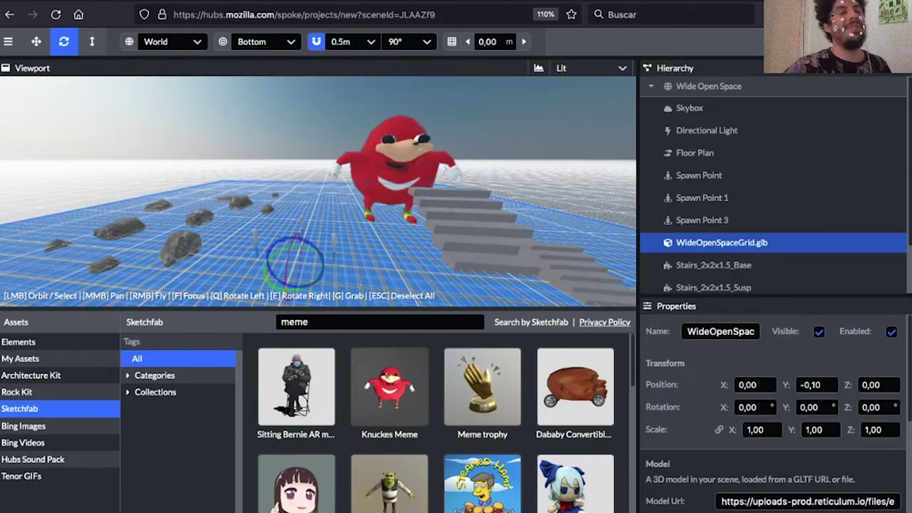
pyautogui.click(398, 167)
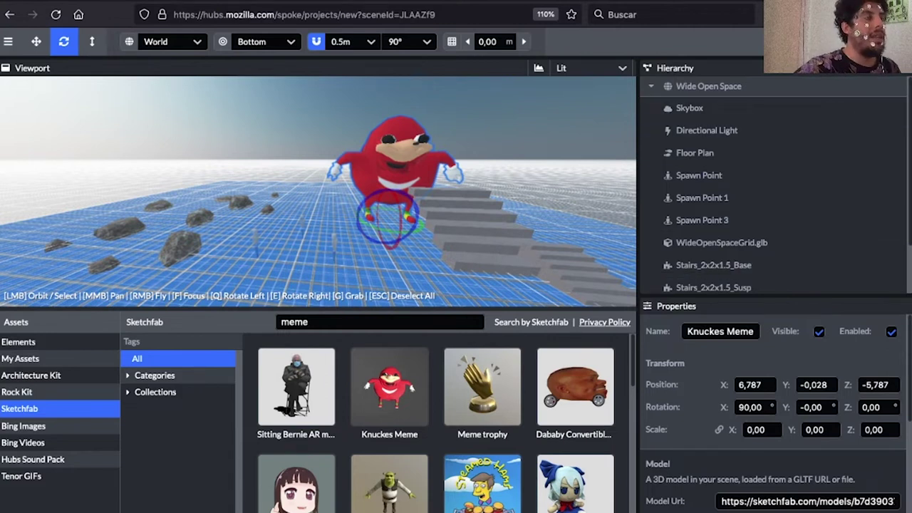
# Select the WideOpenSpaceGrid.glb object and browse the Sketchfab meme models together with the source's Categories and Collections tags
pyautogui.click(721, 243)
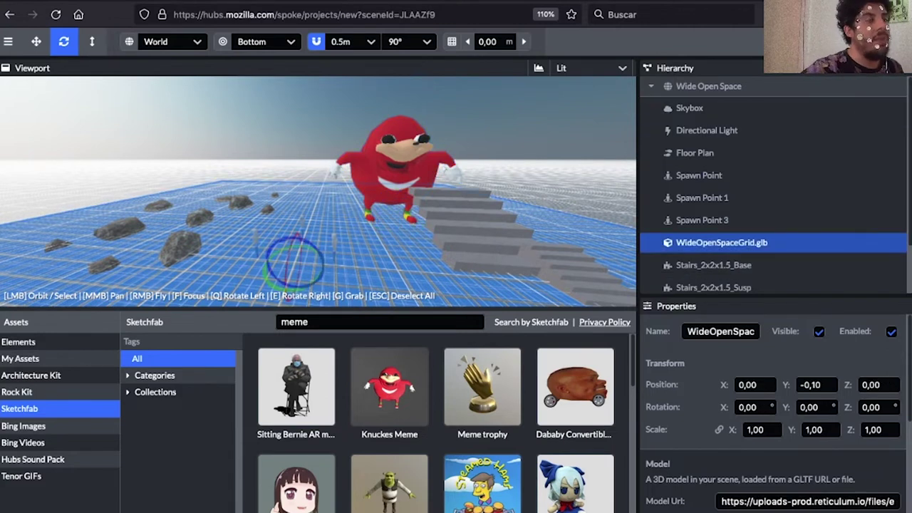
pyautogui.scroll(-3, 389, 463)
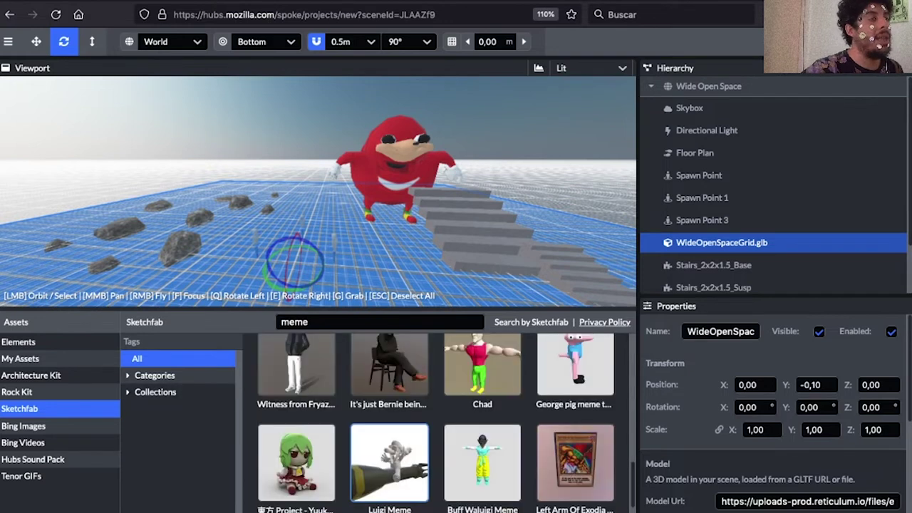
pyautogui.scroll(-3, 389, 456)
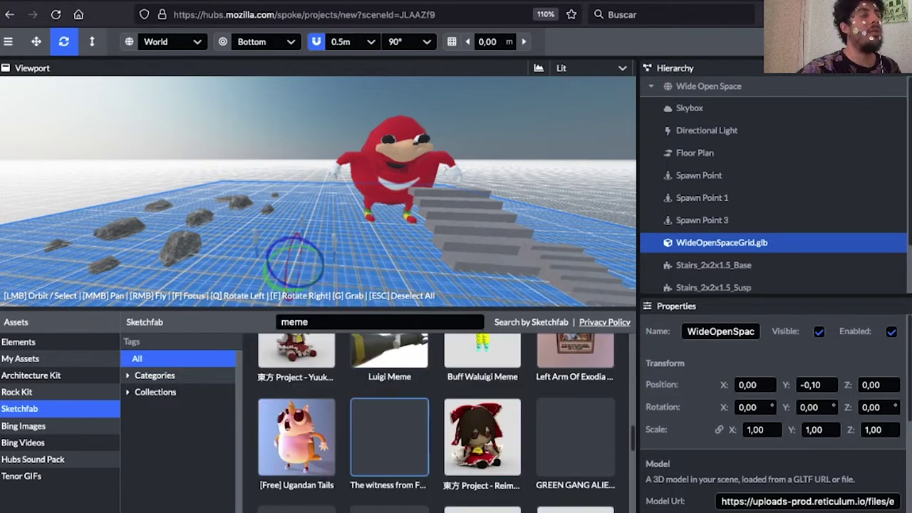
pyautogui.scroll(-10, 389, 428)
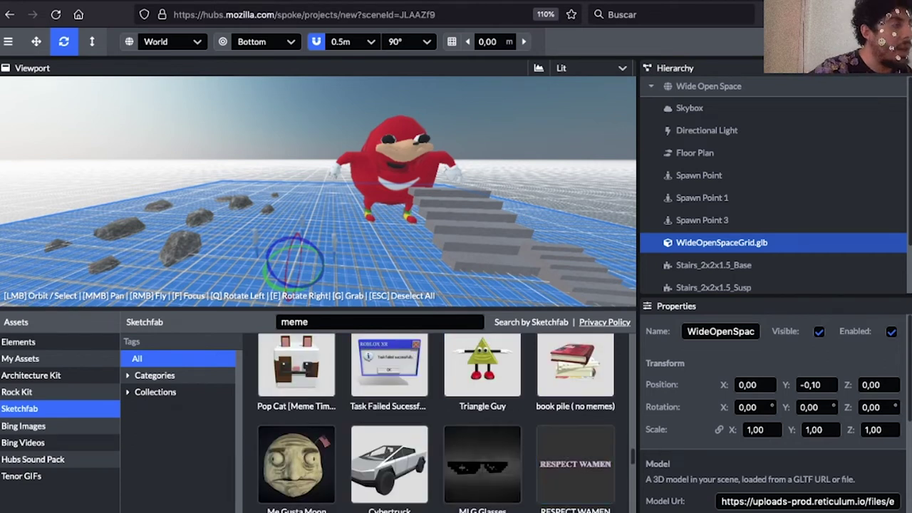
pyautogui.click(155, 392)
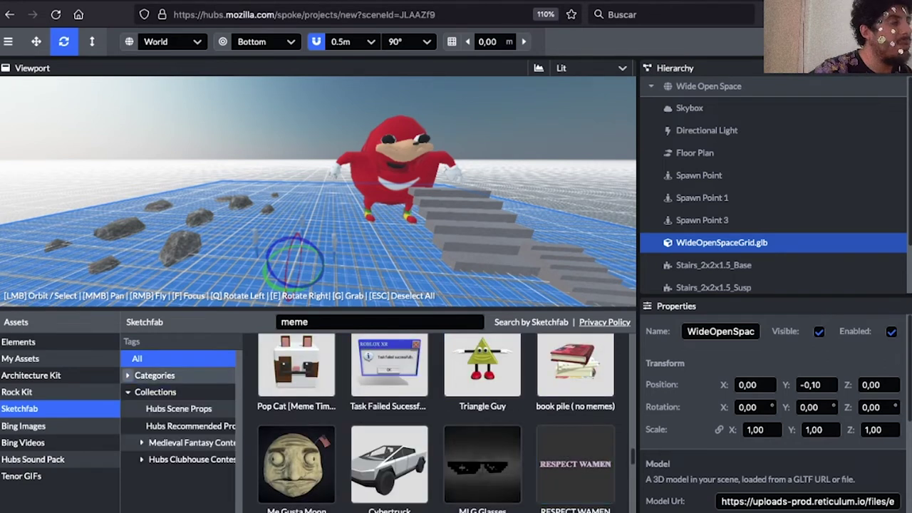
pyautogui.click(155, 375)
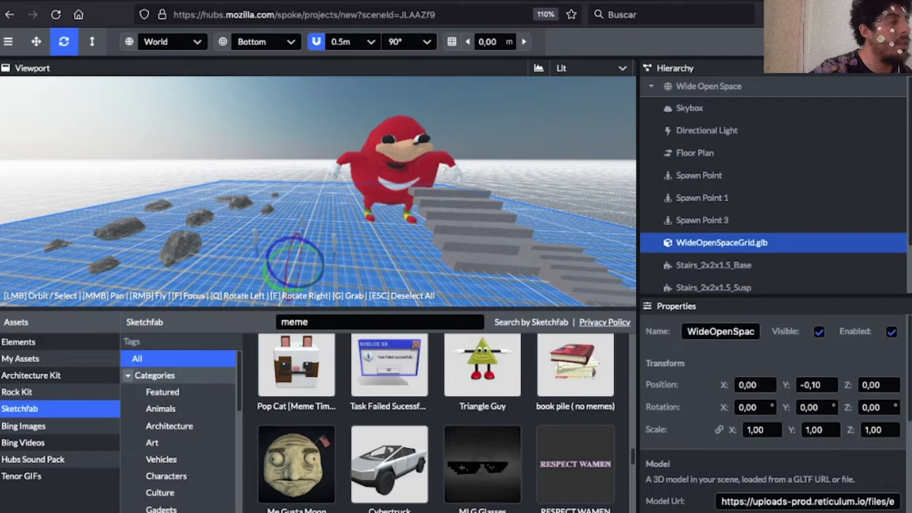
pyautogui.click(154, 375)
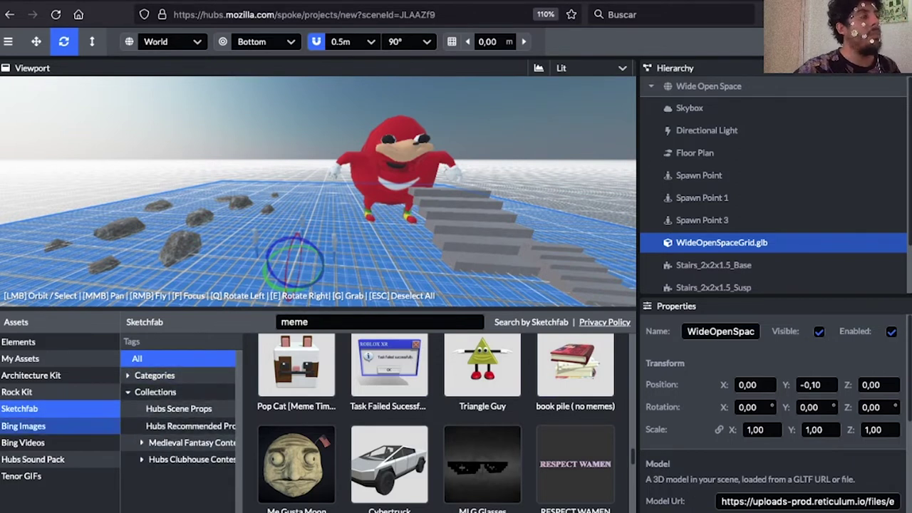
# Search the Bing Images asset source for "meme"
pyautogui.click(23, 426)
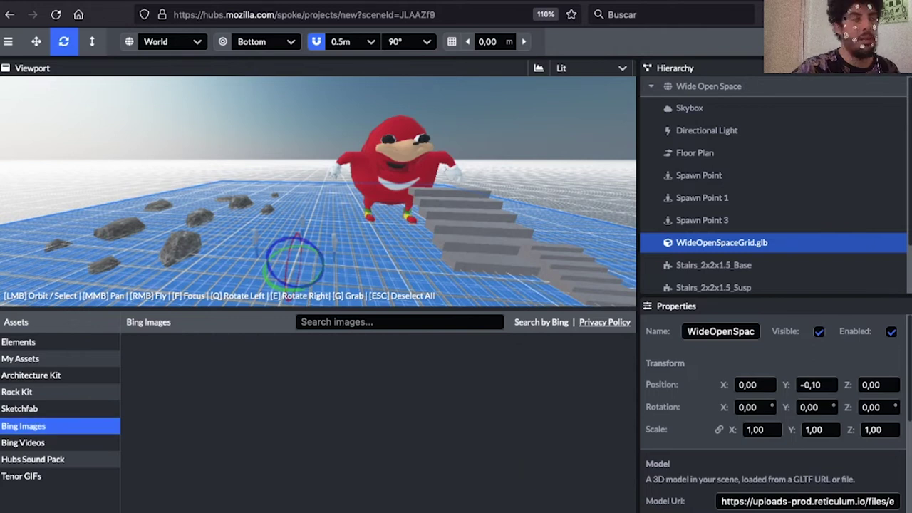
pyautogui.click(399, 322)
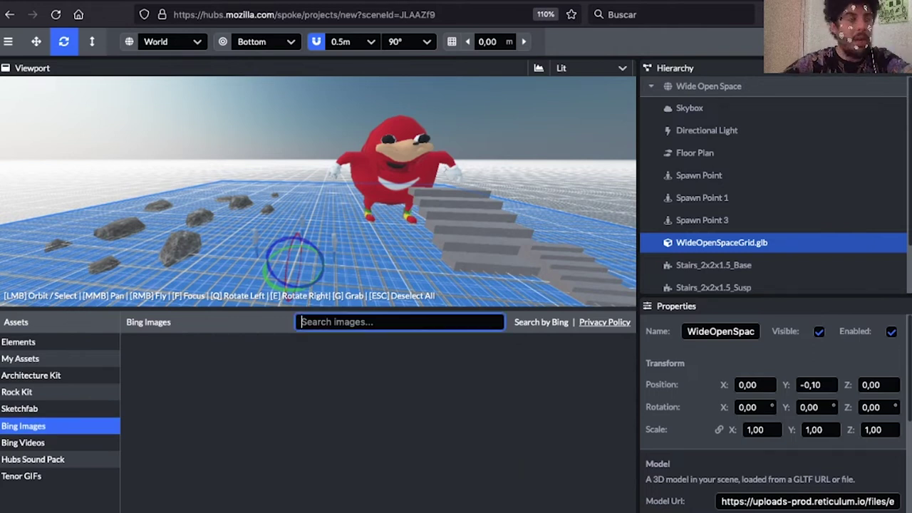
pyautogui.write('meme')
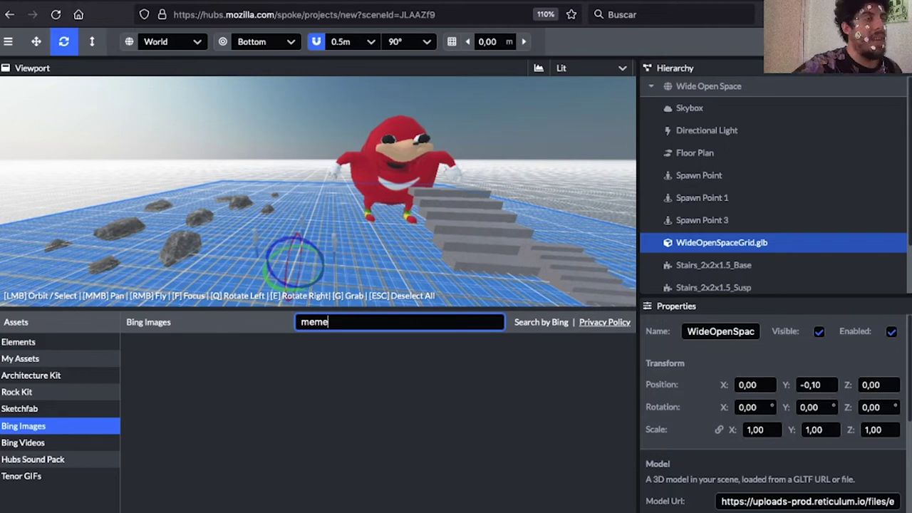
pyautogui.press('Return')
pyautogui.click(331, 323)
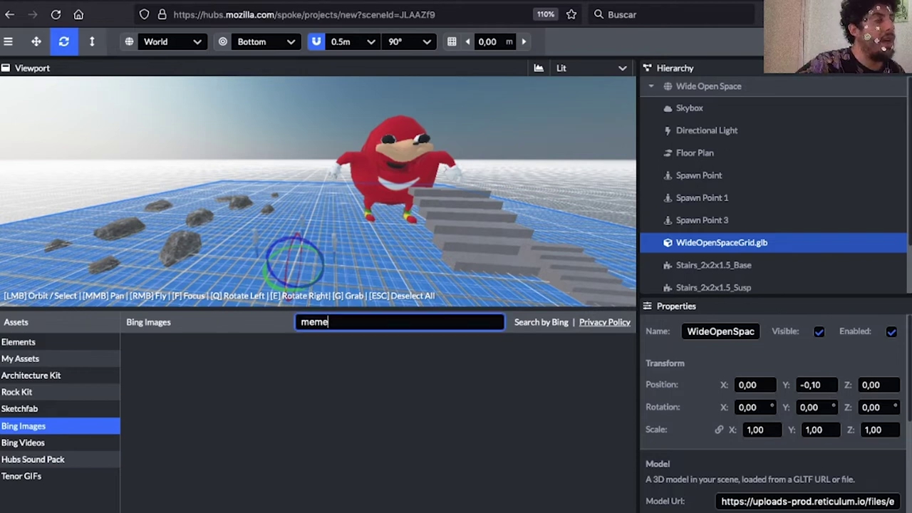
# Look through the remaining asset sources: Bing Videos, Hubs Sound Pack and Tenor GIFs
pyautogui.click(24, 443)
pyautogui.click(23, 426)
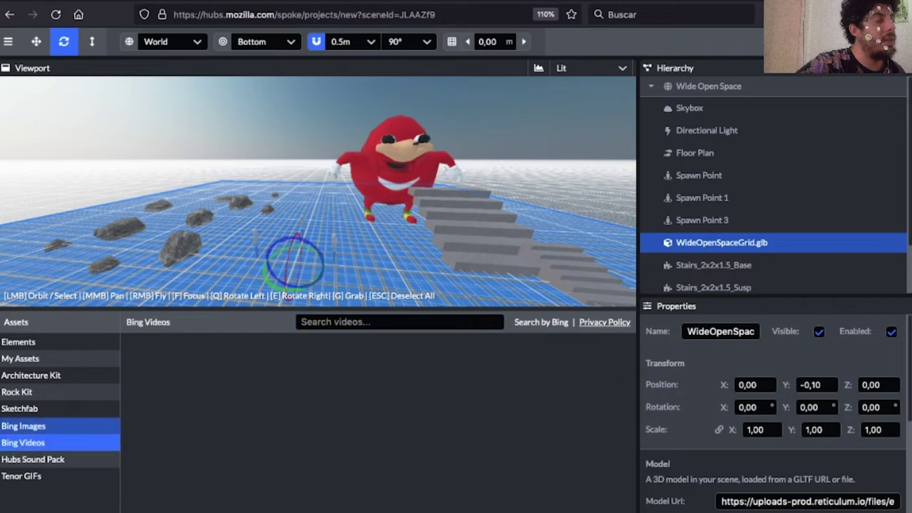
pyautogui.click(33, 460)
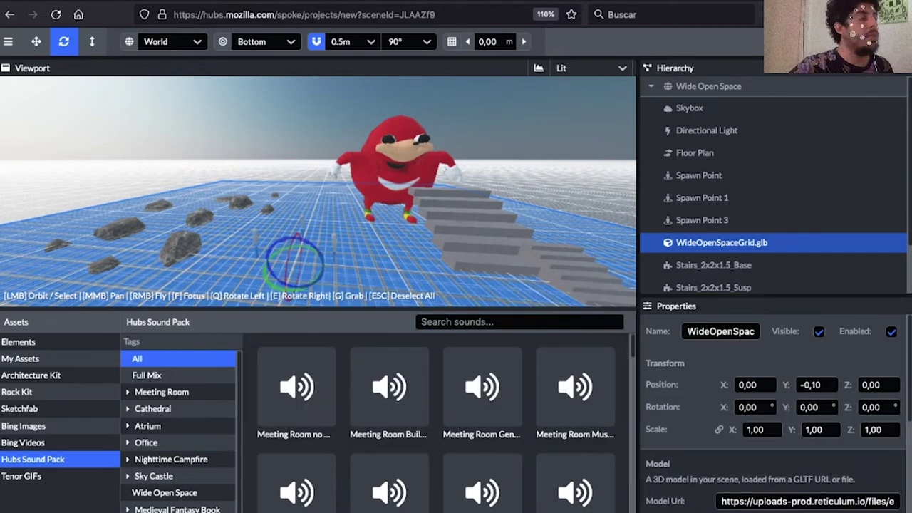
pyautogui.click(43, 476)
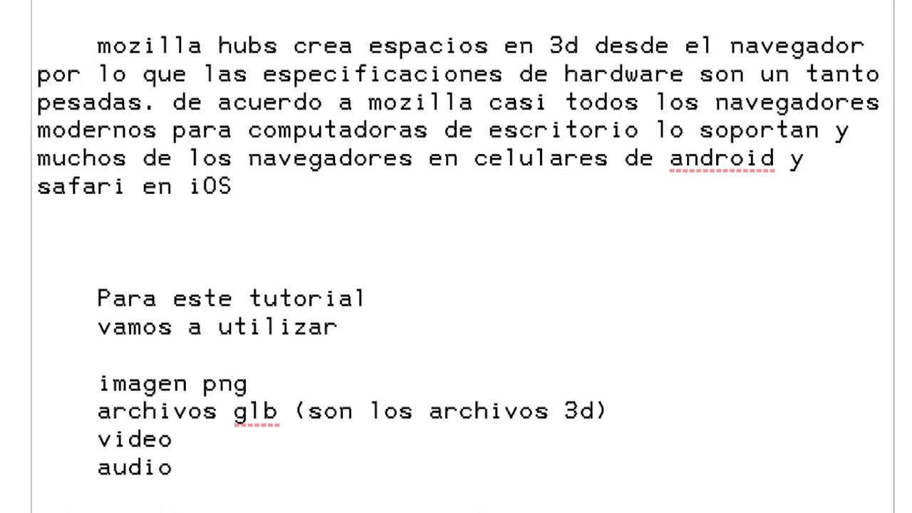
# In the notes document, read the list of file types for the tutorial and select the tutorial.zip download address
pyautogui.scroll(-4, 456, 257)
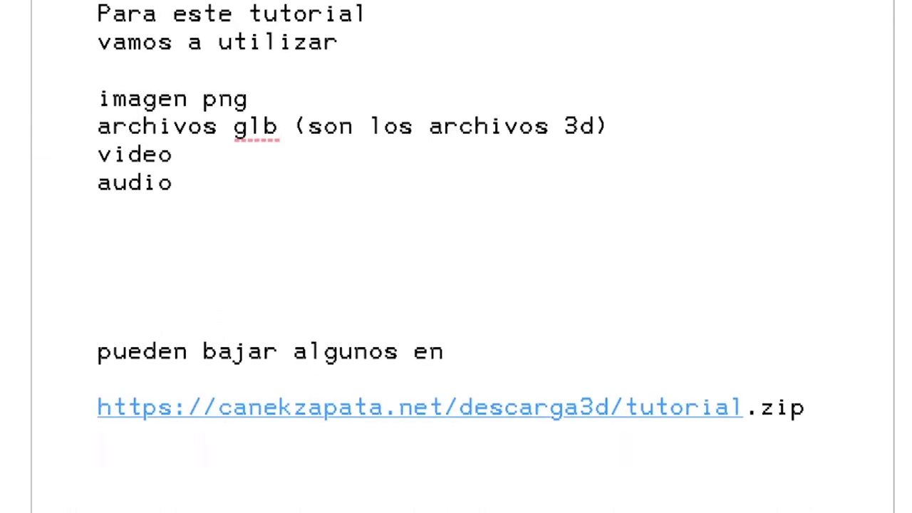
pyautogui.moveTo(806, 408); pyautogui.dragTo(98, 408)
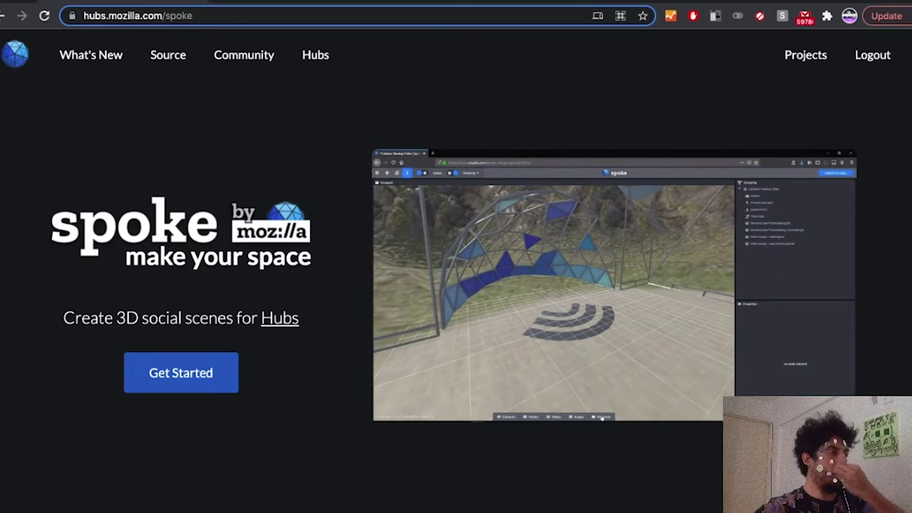
# On the Spoke website, create a new empty project
pyautogui.click(181, 372)
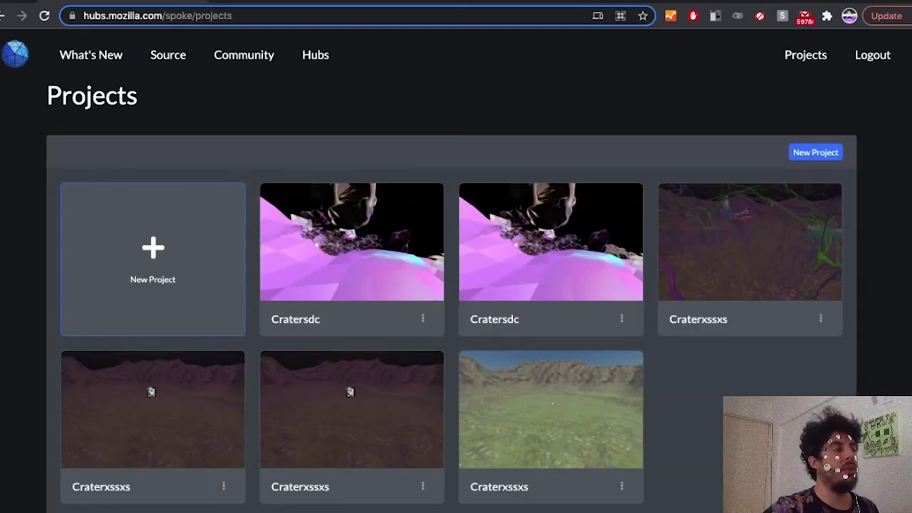
pyautogui.click(164, 267)
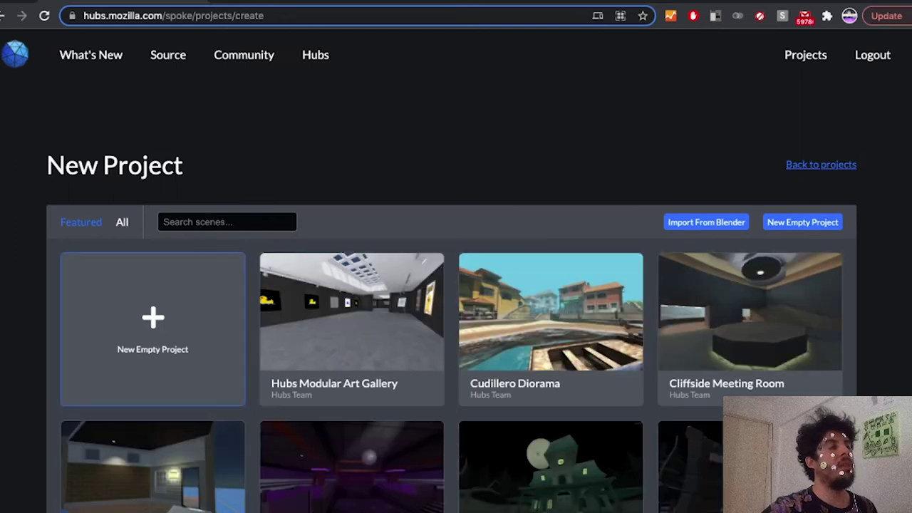
pyautogui.click(153, 271)
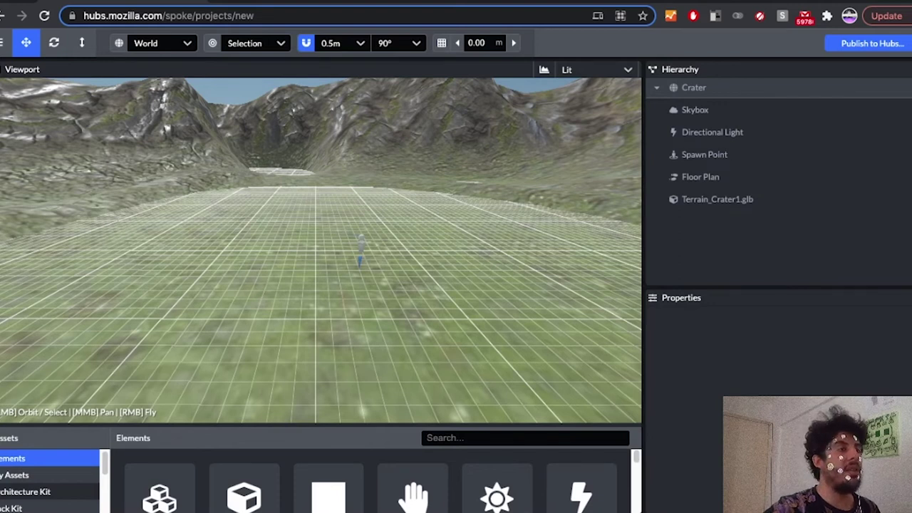
# Look over the default objects of the Crater scene and delete its Directional Light and Floor Plan
pyautogui.click(456, 246)
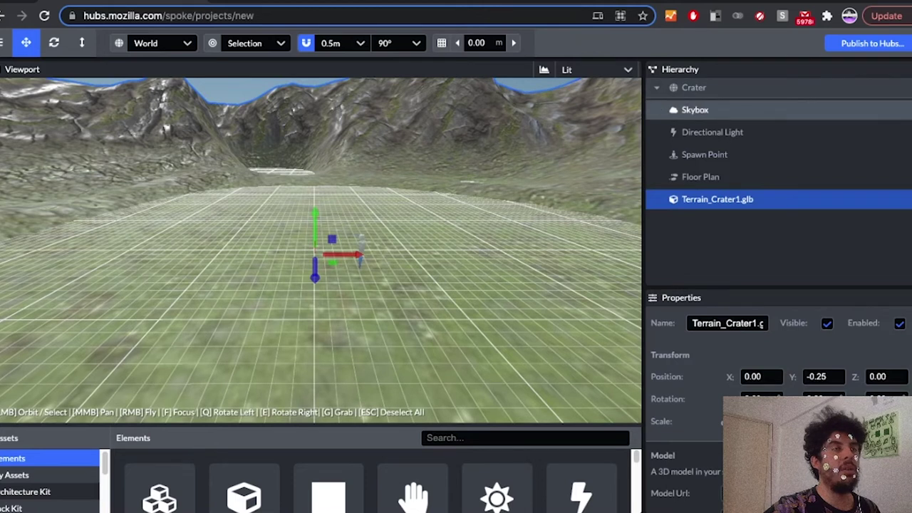
pyautogui.click(694, 110)
pyautogui.click(712, 132)
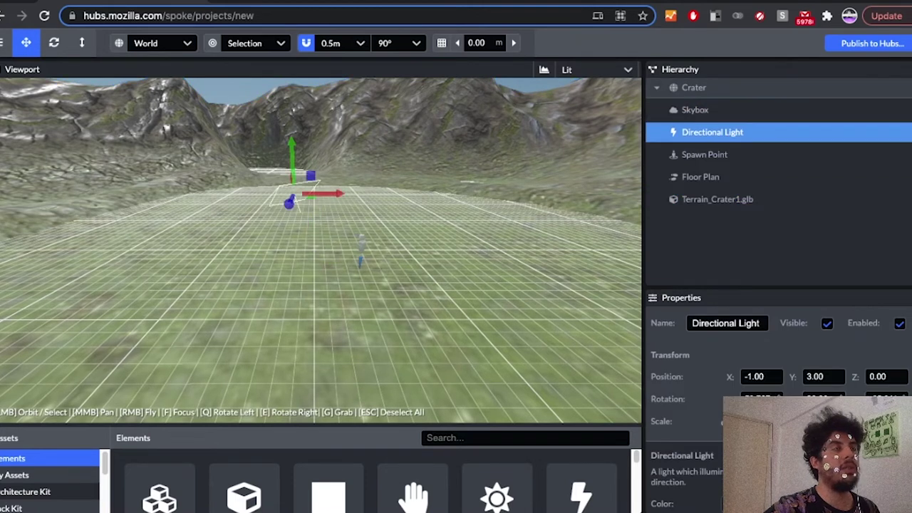
pyautogui.click(704, 155)
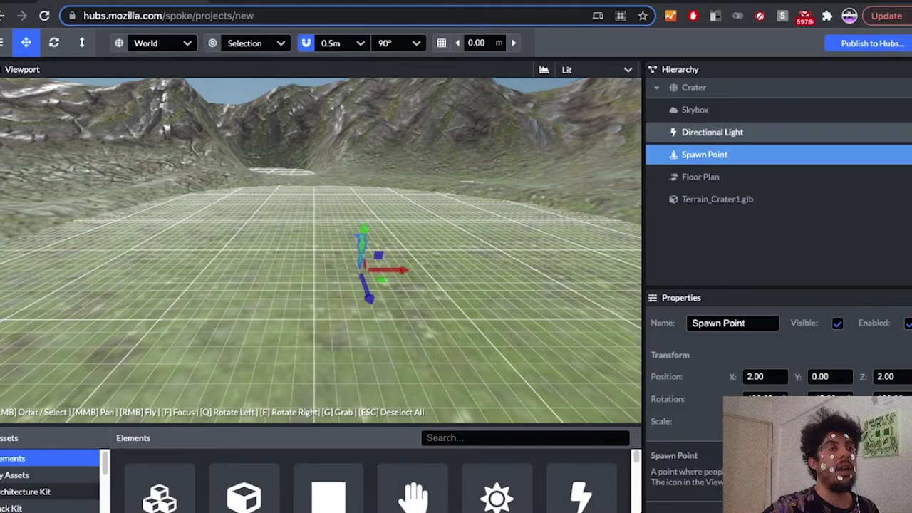
pyautogui.rightClick(781, 139)
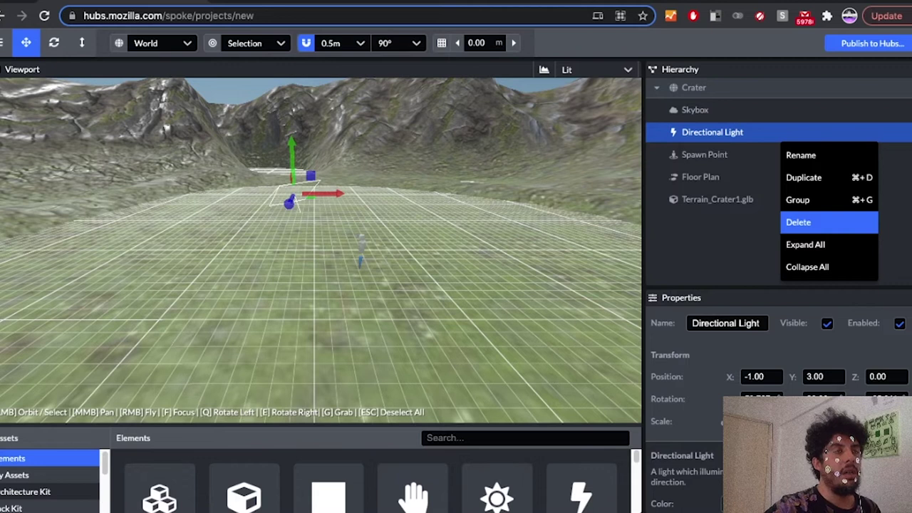
pyautogui.click(799, 222)
pyautogui.click(713, 155)
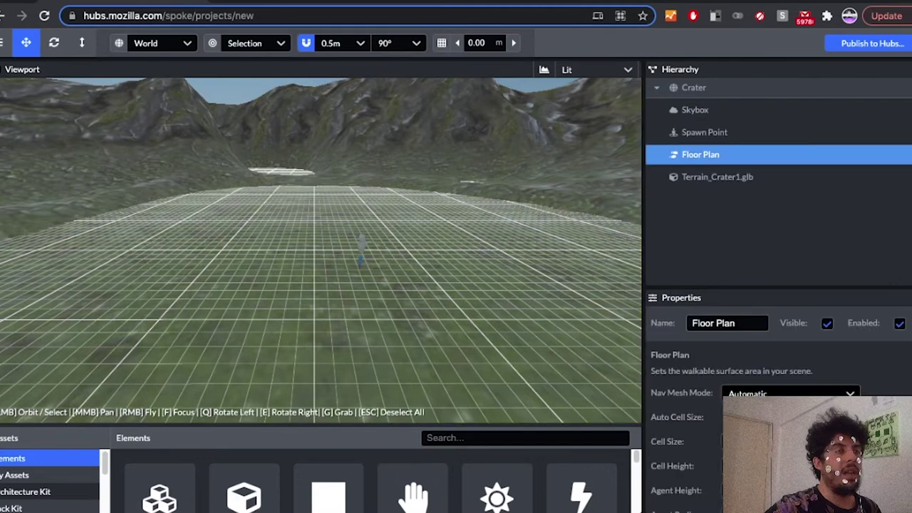
pyautogui.rightClick(715, 154)
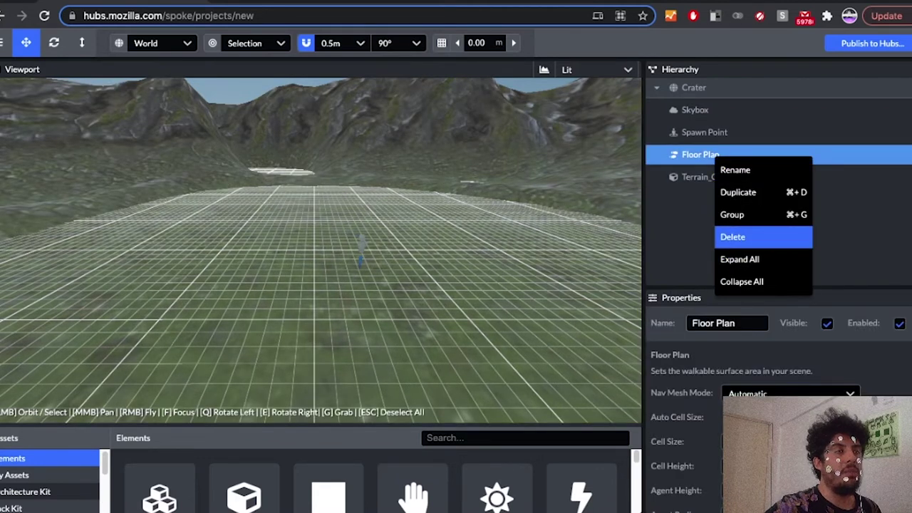
pyautogui.click(748, 236)
# Delete the Terrain_Crater1.glb model and the Spawn Point, keeping only the Skybox in the scene
pyautogui.rightClick(745, 154)
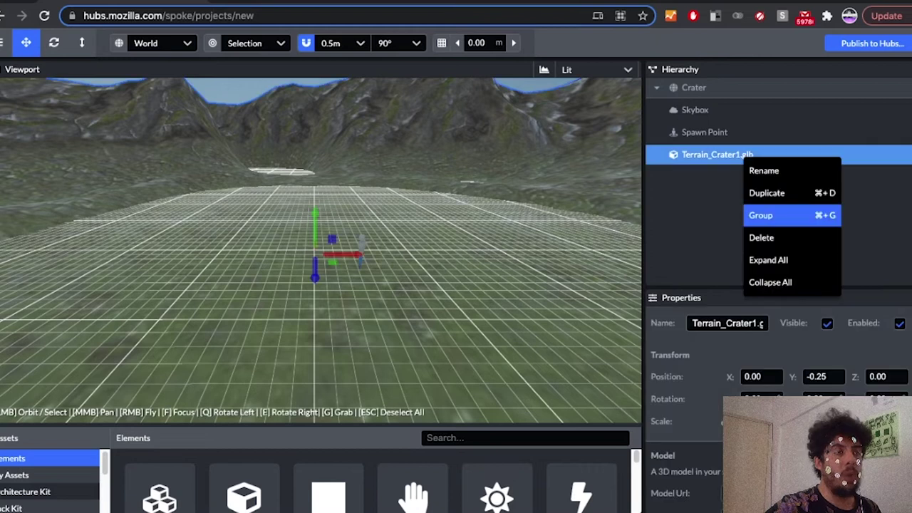
pyautogui.click(758, 238)
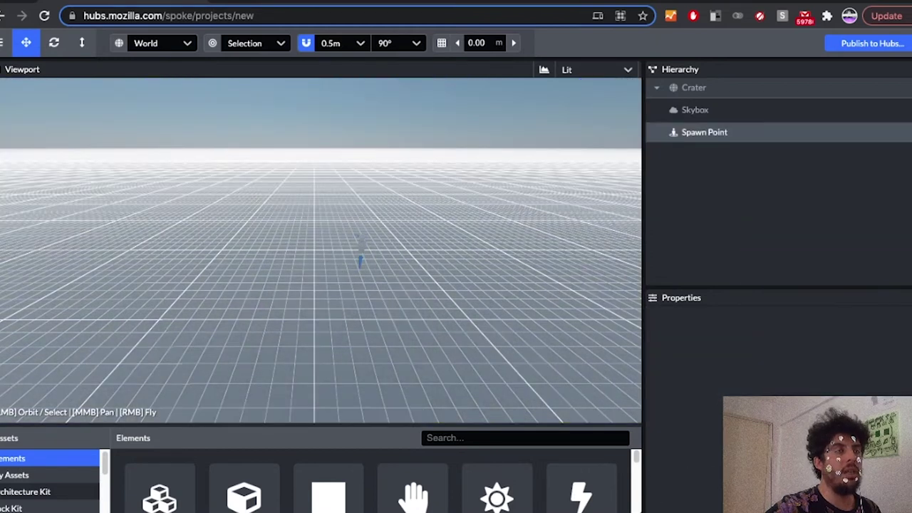
pyautogui.rightClick(709, 133)
pyautogui.click(741, 216)
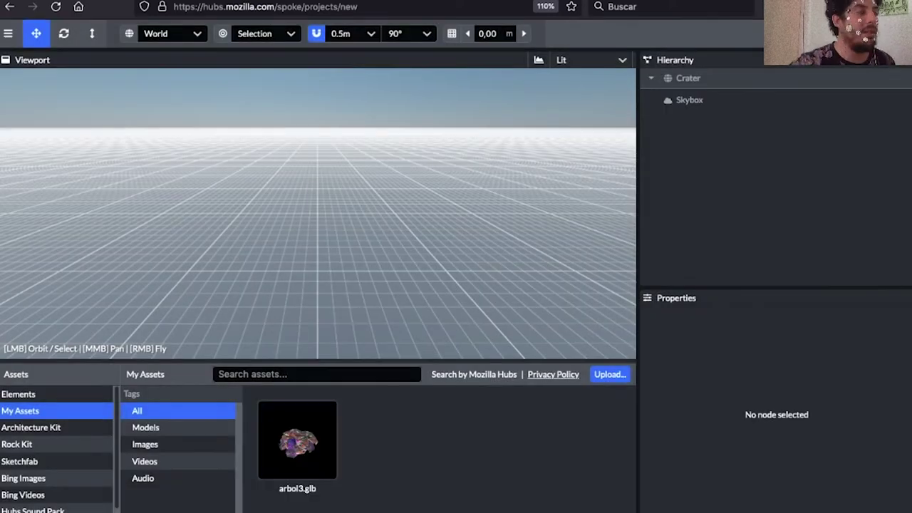
# Place the arbol3.glb model from the uploaded assets at about X 5, Y -4, Z -7 and scale it to 0.30
pyautogui.moveTo(298, 440)
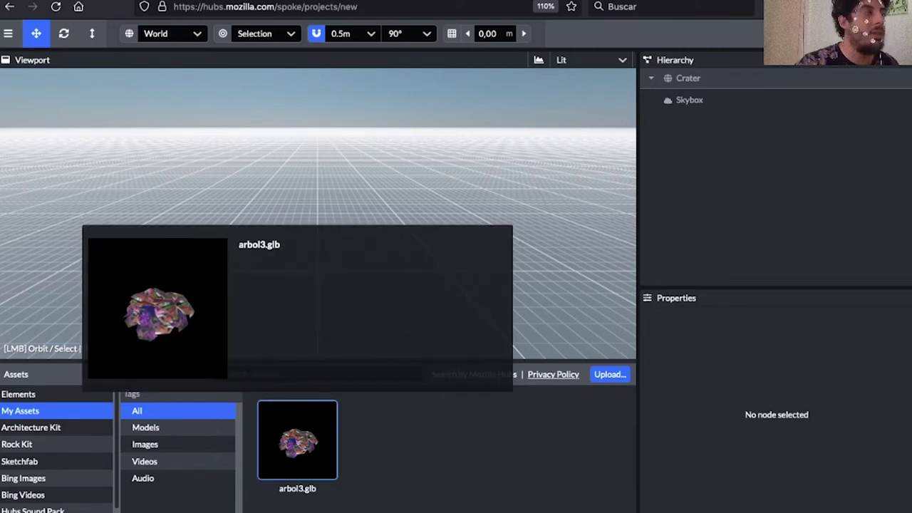
pyautogui.moveTo(297, 440); pyautogui.dragTo(377, 215)
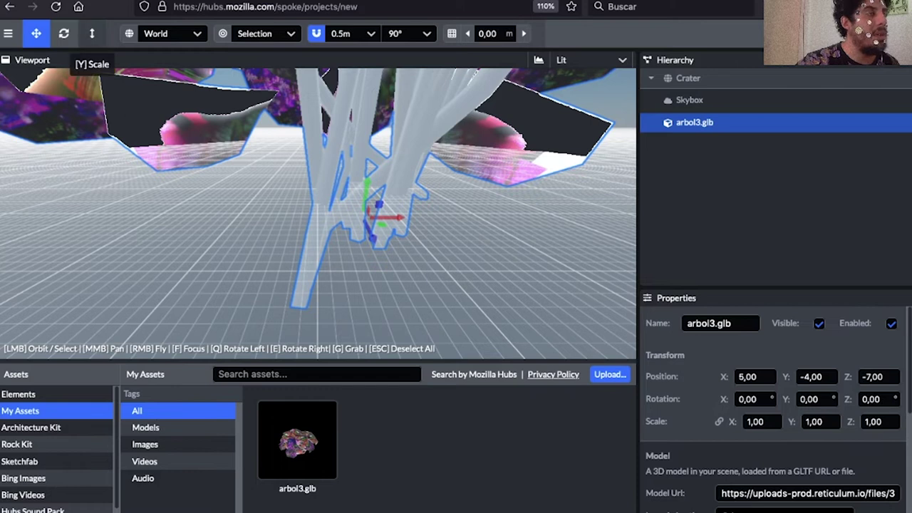
pyautogui.click(92, 33)
pyautogui.moveTo(363, 218); pyautogui.dragTo(353, 224)
pyautogui.scroll(3, 353, 224)
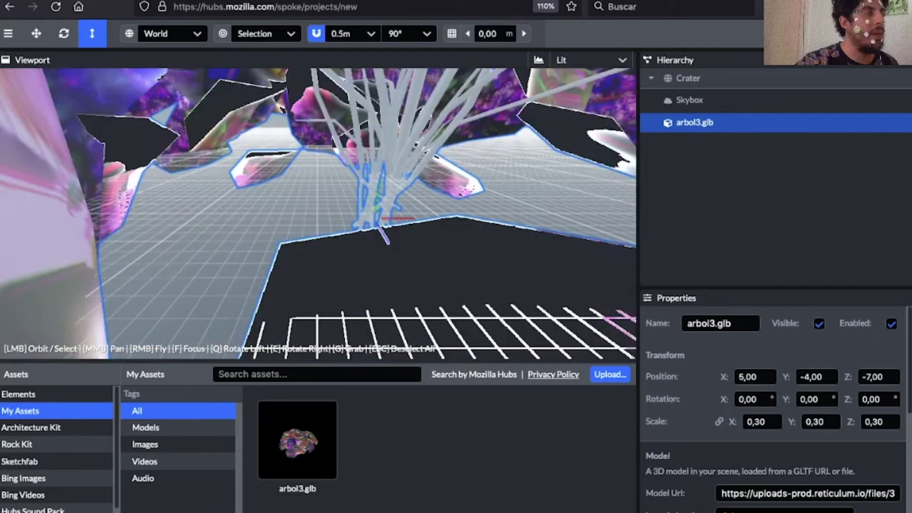
pyautogui.press('f')
pyautogui.scroll(-3, 319, 214)
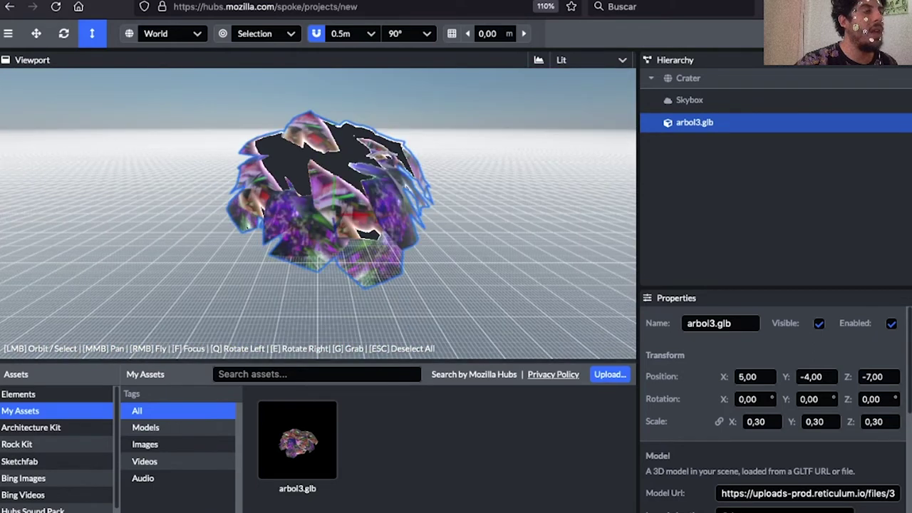
pyautogui.moveTo(355, 192); pyautogui.dragTo(350, 172)
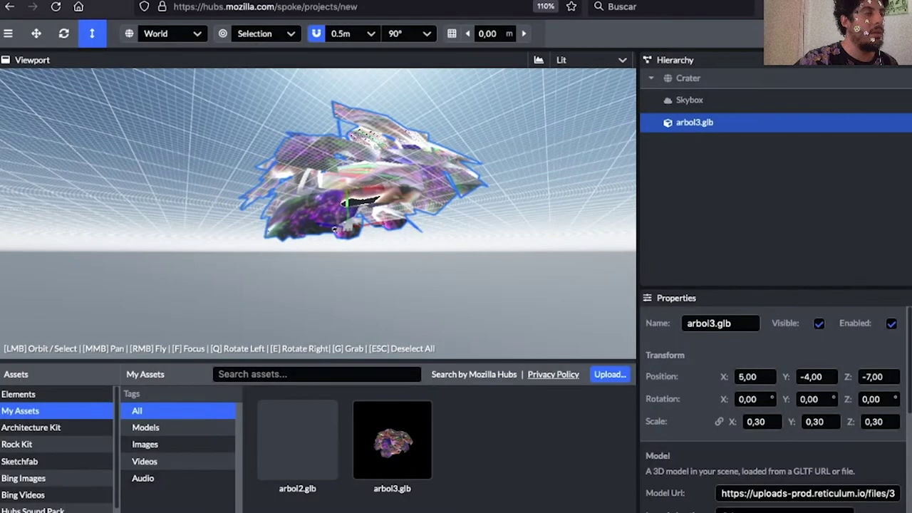
# Place the arbol2.glb model from the uploaded assets at about X 37, Y -10, Z 19 near arbol3.glb
pyautogui.moveTo(392, 439)
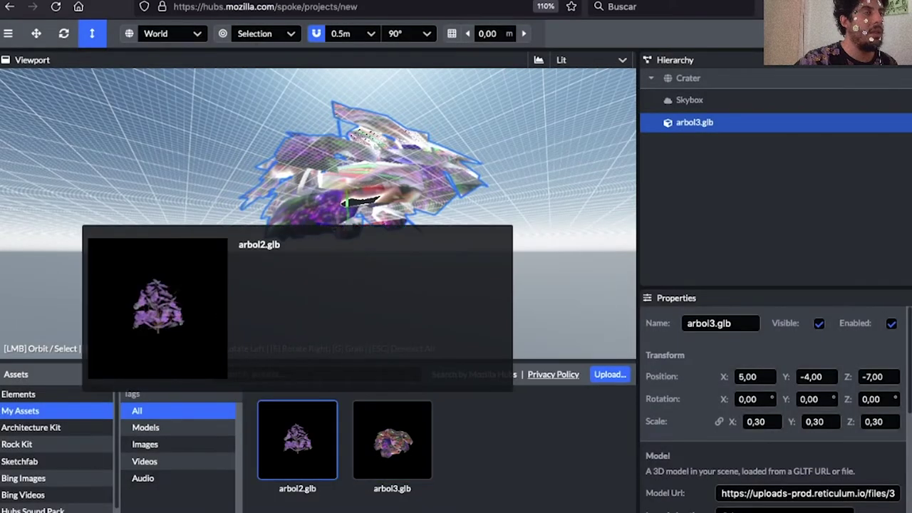
pyautogui.click(297, 440)
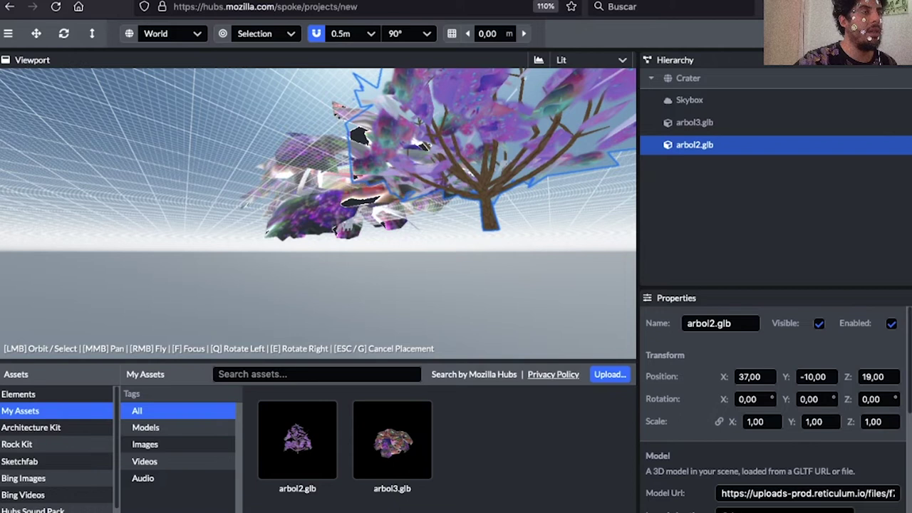
pyautogui.click(490, 229)
pyautogui.scroll(4, 490, 229)
pyautogui.moveTo(489, 229); pyautogui.dragTo(441, 251)
pyautogui.scroll(-5, 474, 294)
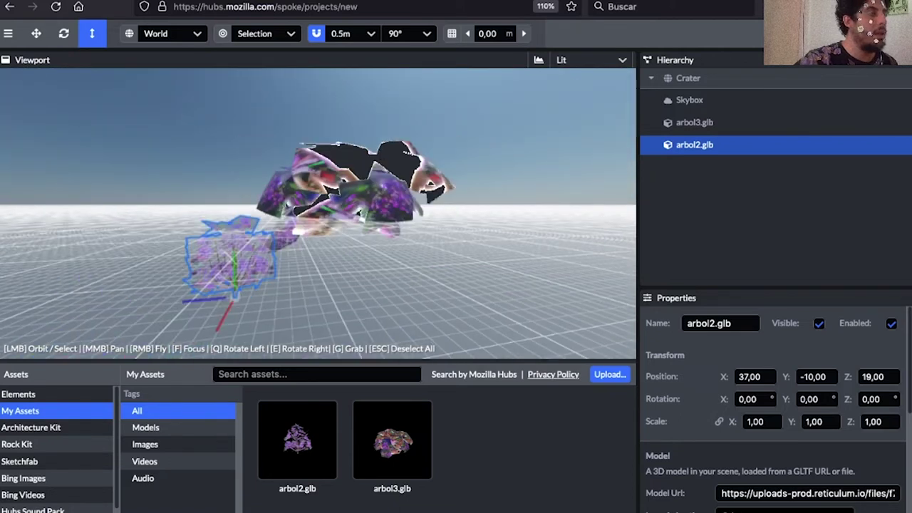
pyautogui.moveTo(399, 250); pyautogui.dragTo(385, 217)
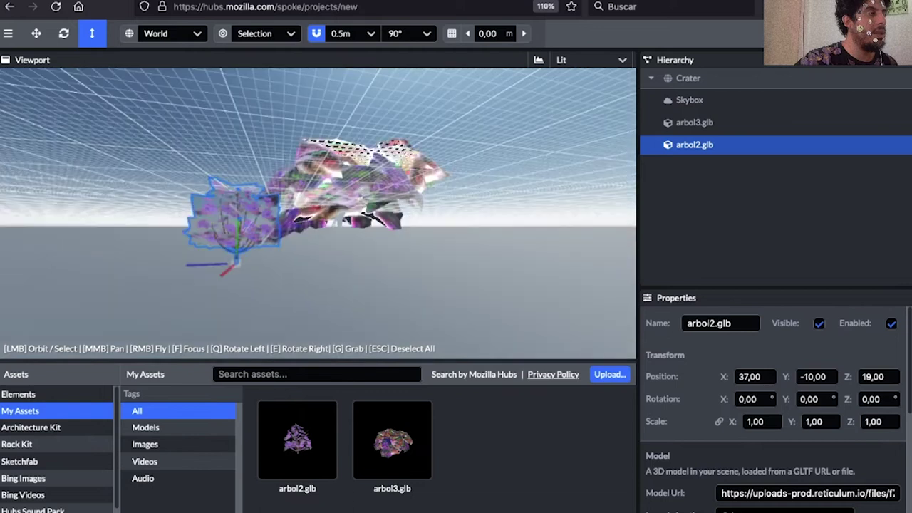
# Try to scale arbol2.glb freehand, enlarging it to about 32.10 and shrinking it to 0
pyautogui.moveTo(236, 264); pyautogui.dragTo(364, 264)
pyautogui.scroll(-10, 322, 209)
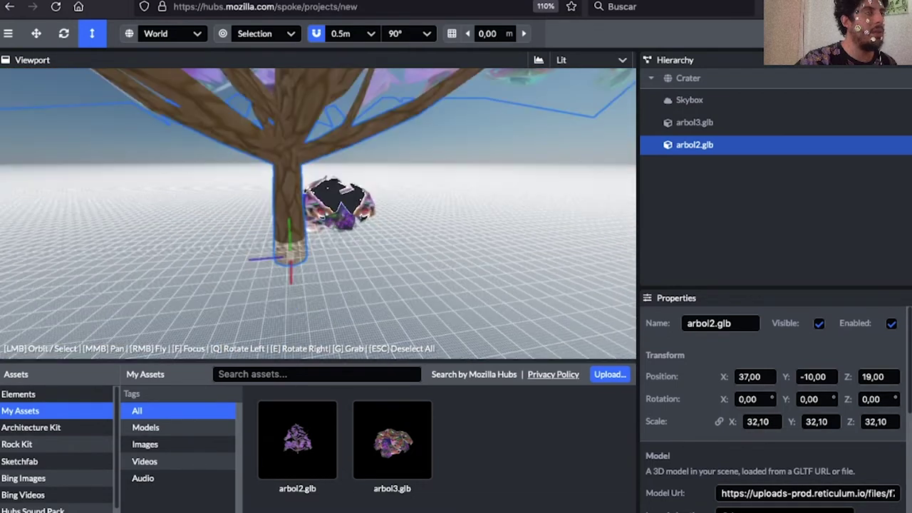
pyautogui.scroll(-10, 322, 208)
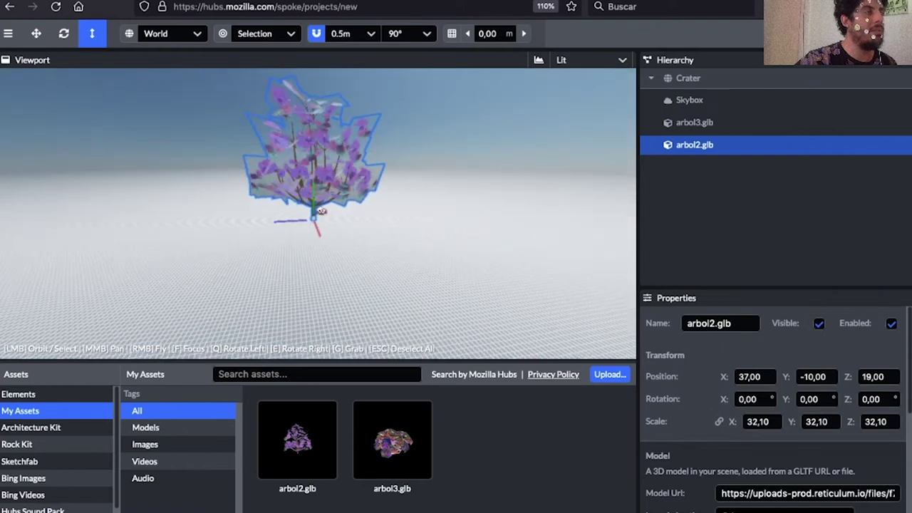
pyautogui.moveTo(320, 210); pyautogui.dragTo(320, 212)
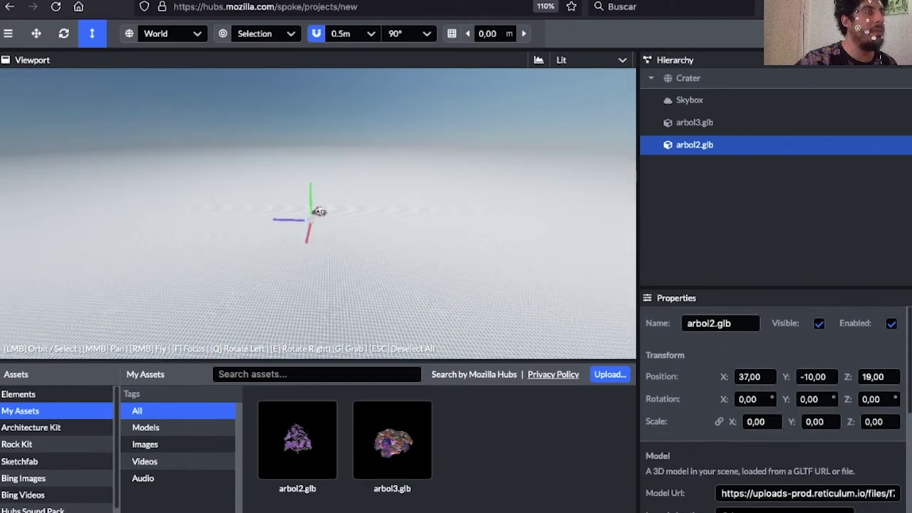
# Undo and redo the freehand scale changes of arbol2.glb to compare its sizes
pyautogui.hotkey('ctrl', 'z')
pyautogui.hotkey('ctrl', 'shift', 'z')
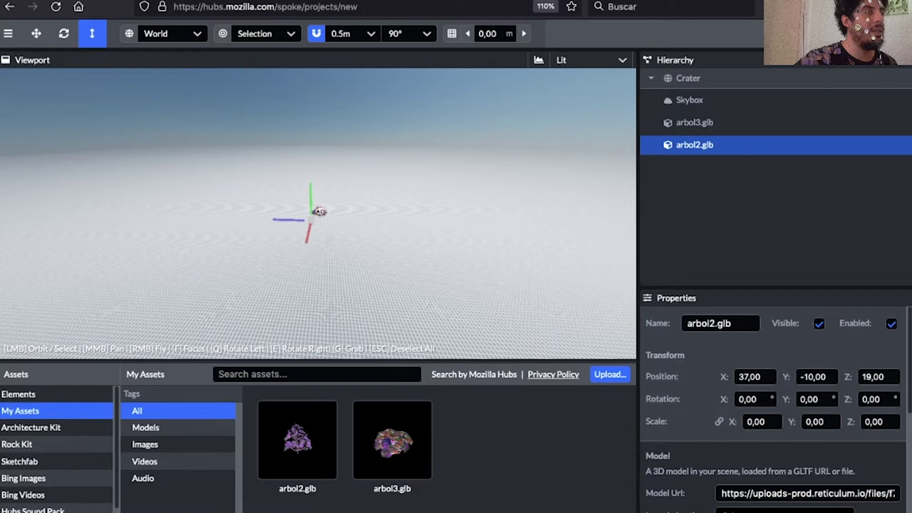
pyautogui.hotkey('ctrl', 'z')
pyautogui.scroll(10, 320, 209)
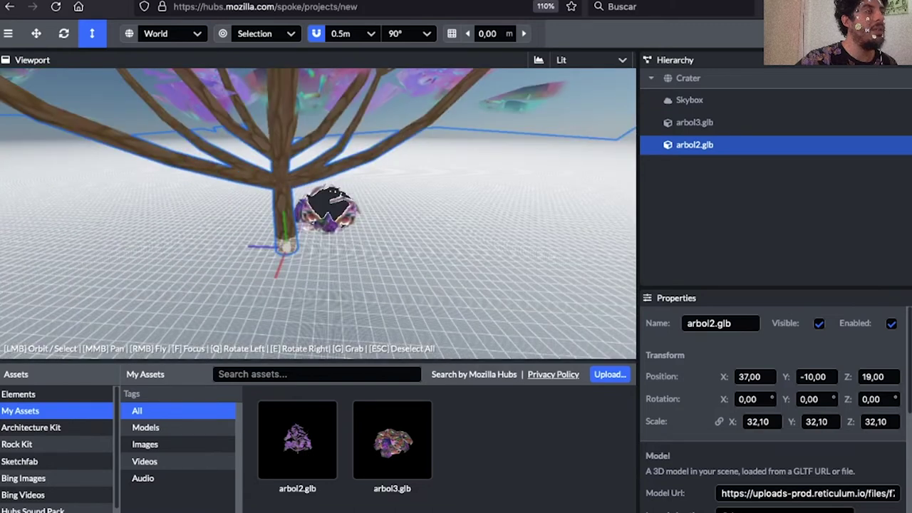
pyautogui.hotkey('ctrl', 'z')
pyautogui.hotkey('ctrl', 'shift', 'z')
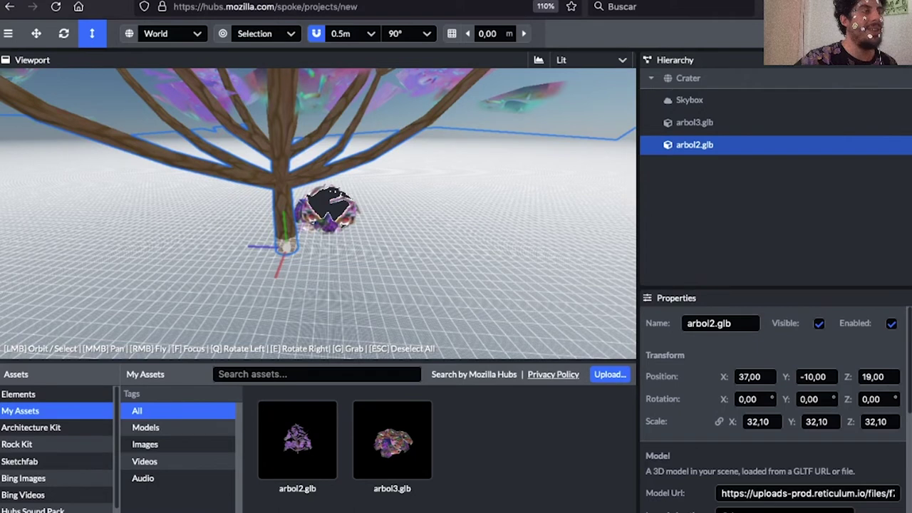
pyautogui.hotkey('ctrl', 'z')
pyautogui.hotkey('ctrl', 'shift', 'z')
pyautogui.hotkey('ctrl', 'z')
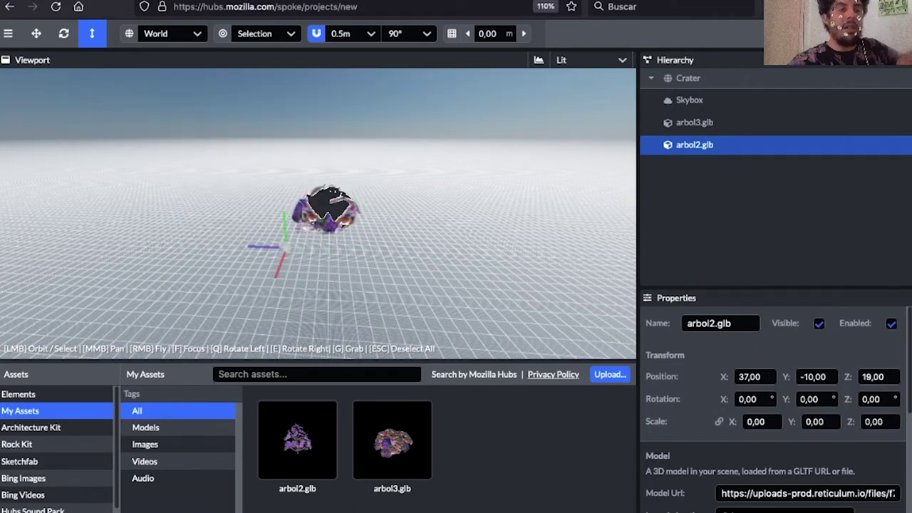
# Set the scale of arbol2.glb to 0.30 and enlarge it uniformly to about 3.78, comparing its size with arbol3.glb
pyautogui.click(762, 422)
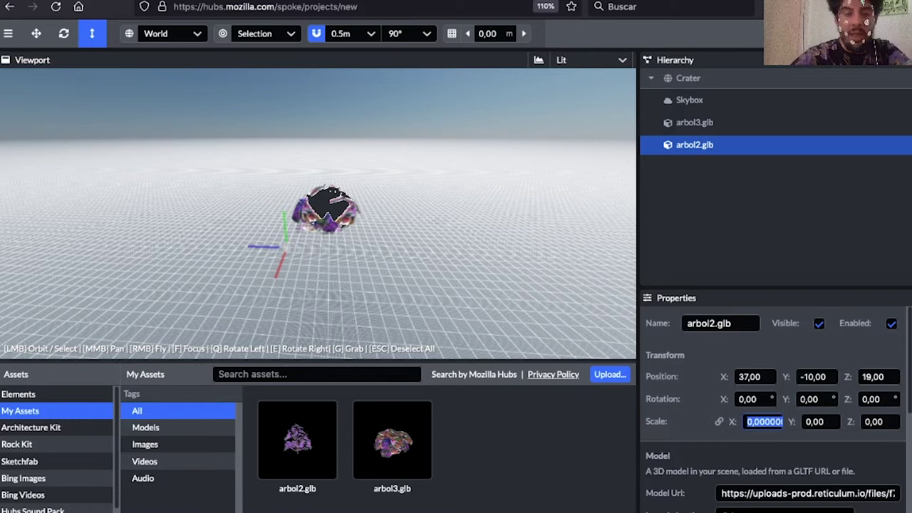
pyautogui.write('1')
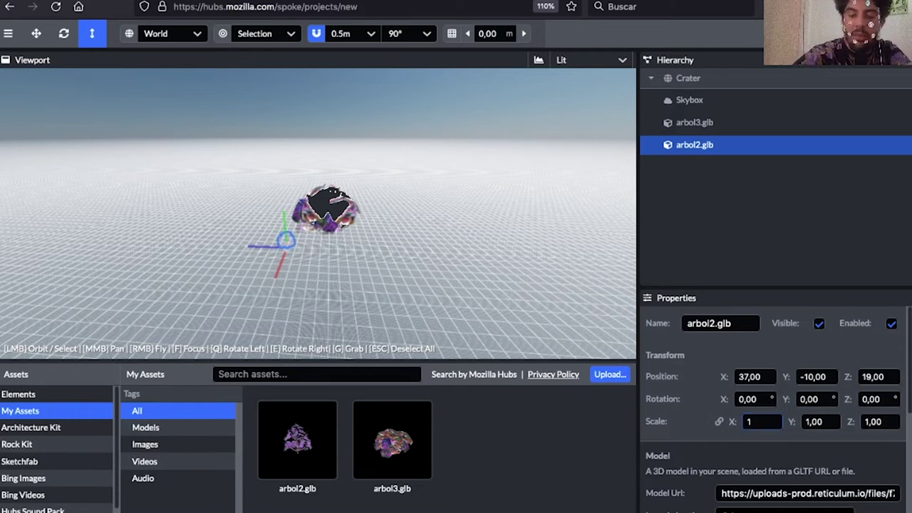
pyautogui.press('BackSpace')
pyautogui.write(',3')
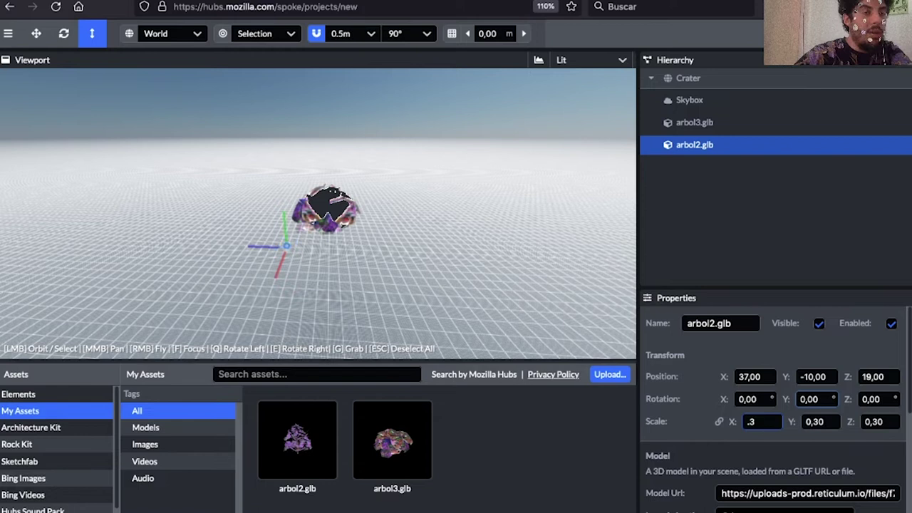
pyautogui.press('Tab')
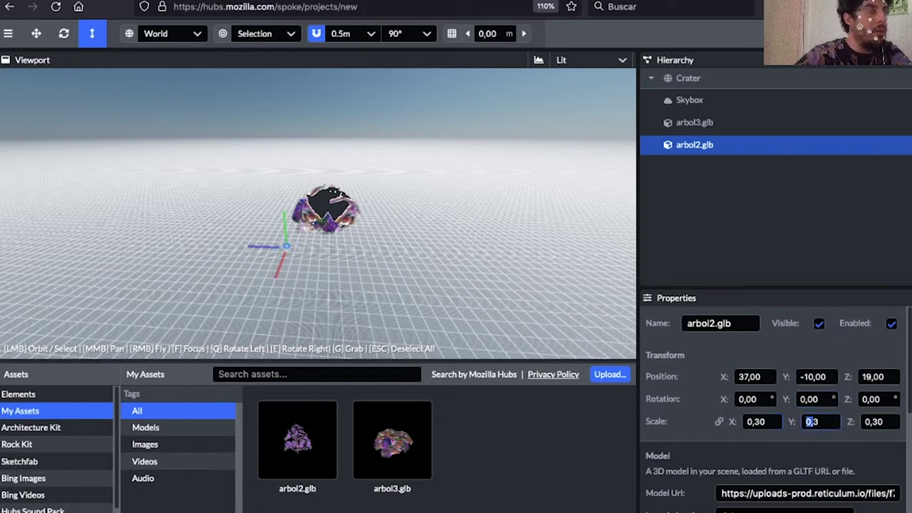
pyautogui.moveTo(792, 422); pyautogui.dragTo(911, 421)
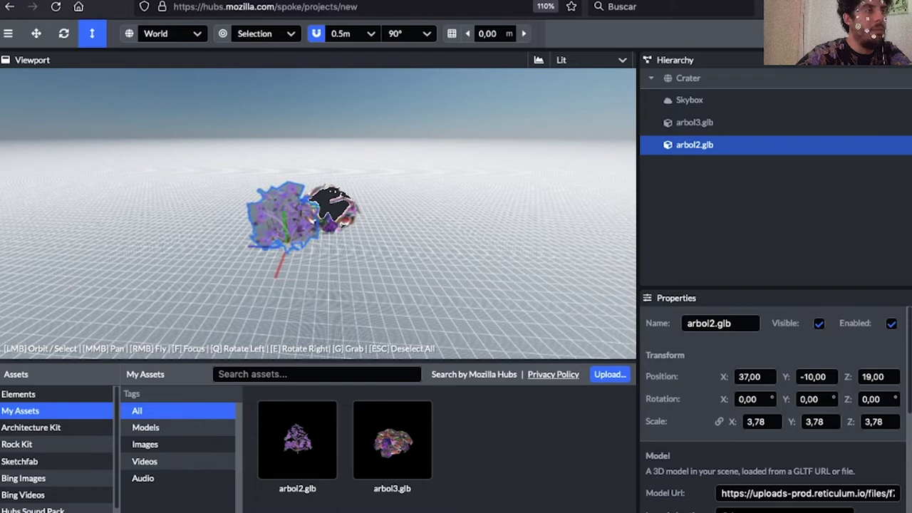
pyautogui.press('Escape')
pyautogui.scroll(-3, 318, 214)
pyautogui.scroll(10, 318, 214)
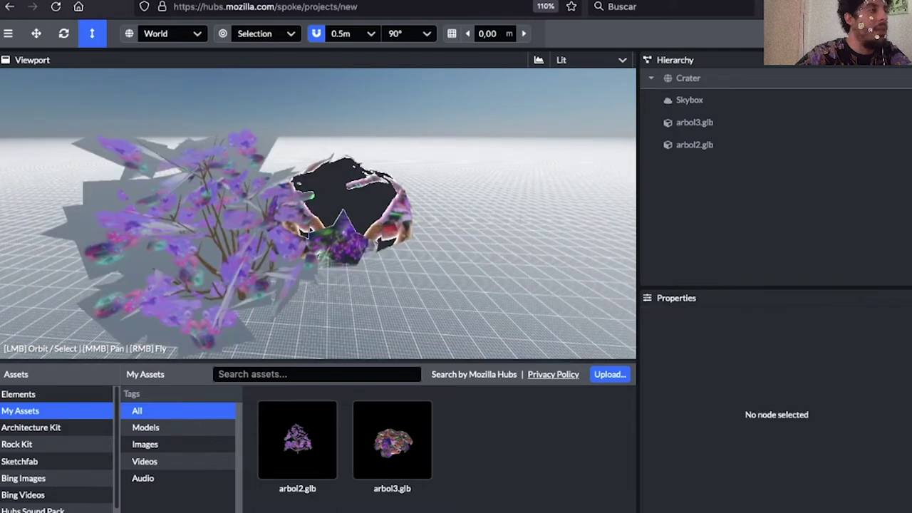
pyautogui.click(221, 242)
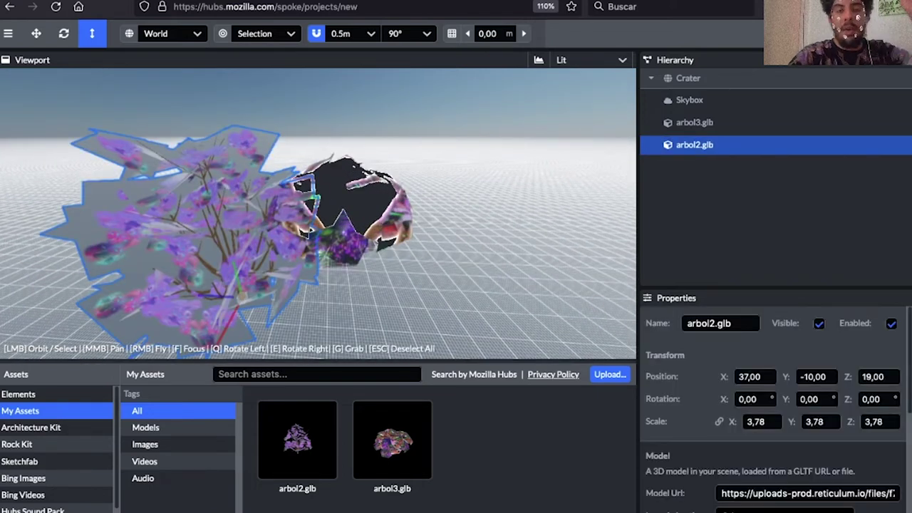
pyautogui.click(344, 243)
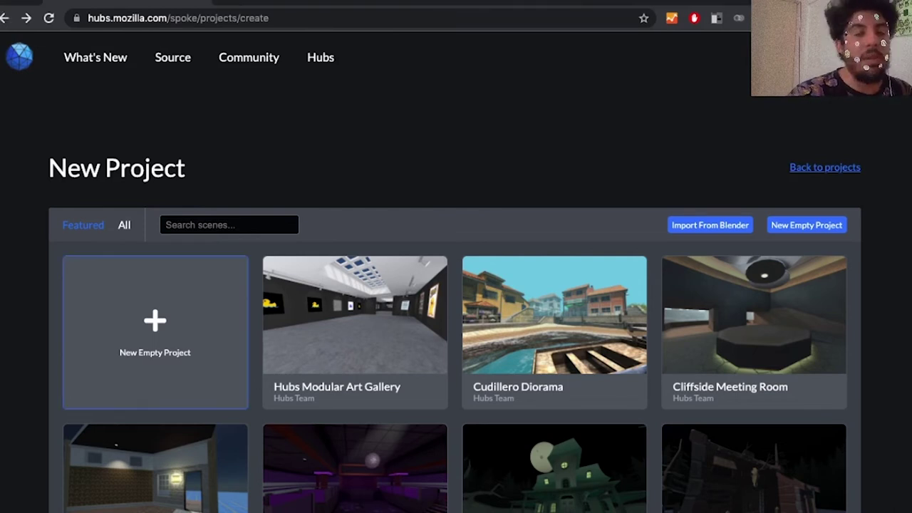
# Create a new empty project and delete its Spawn Point and Terrain_Crater1.glb model
pyautogui.click(155, 332)
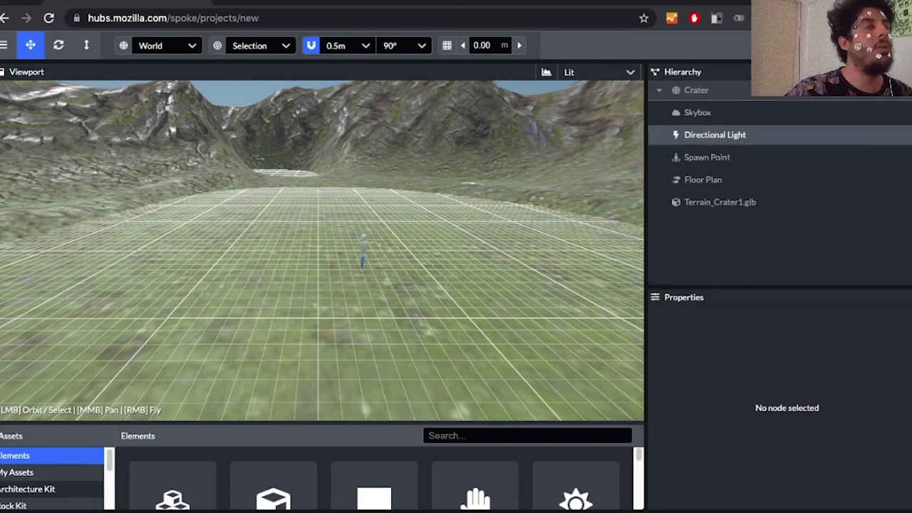
pyautogui.click(707, 158)
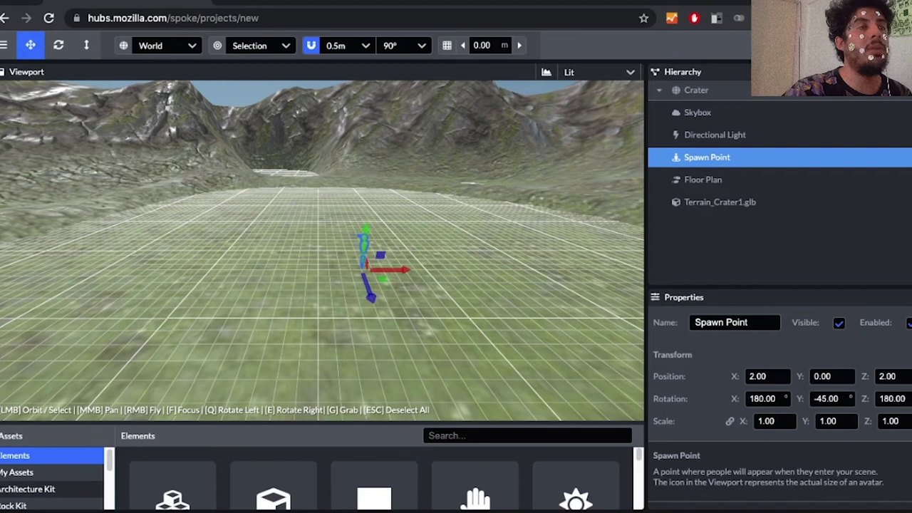
pyautogui.rightClick(749, 158)
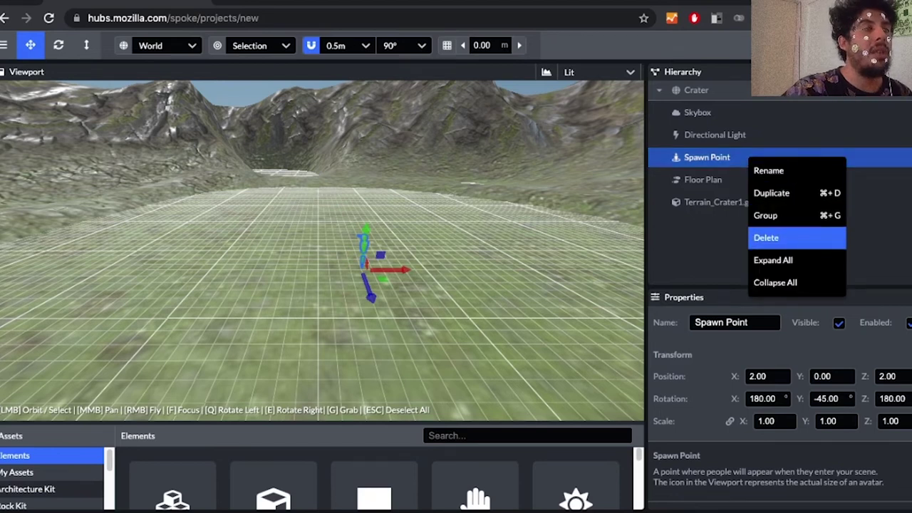
pyautogui.click(768, 238)
pyautogui.click(727, 180)
pyautogui.rightClick(733, 181)
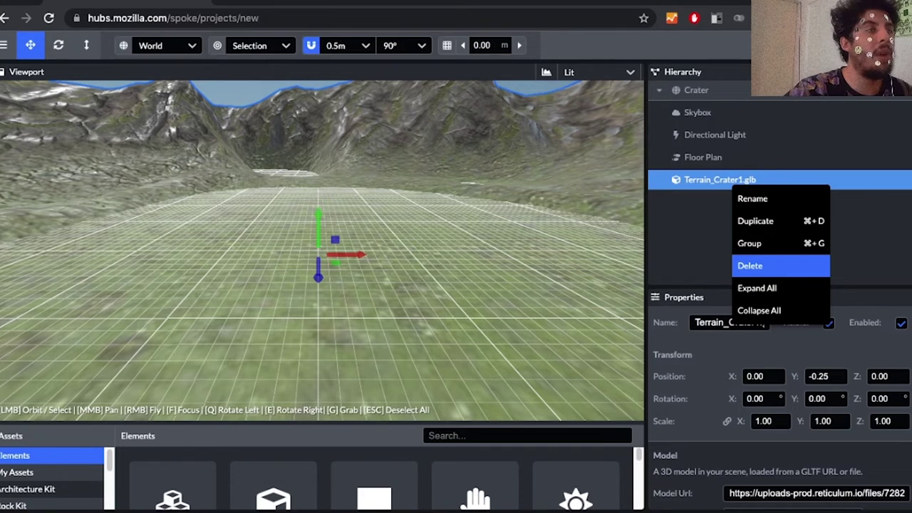
pyautogui.click(750, 265)
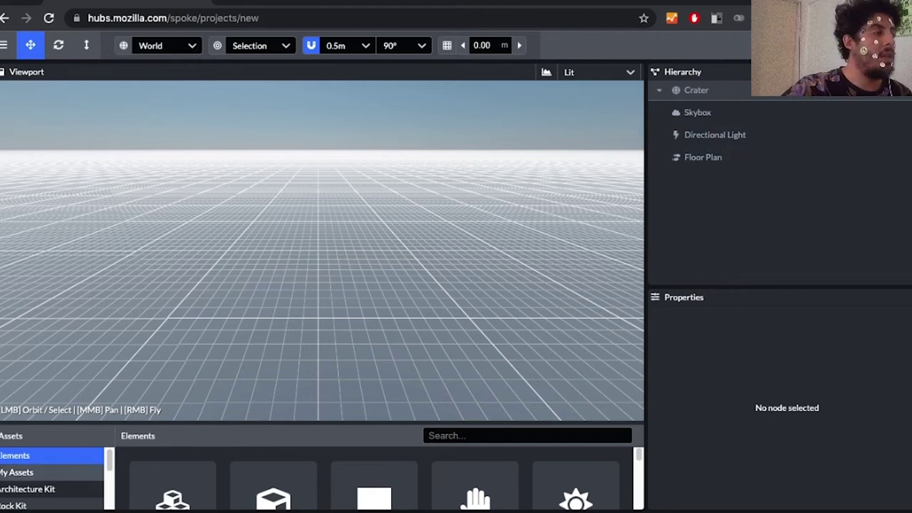
# Enlarge the asset area and look through the uploaded assets, previewing models such as roca3bconpiso.glb and untitled.glb
pyautogui.click(29, 472)
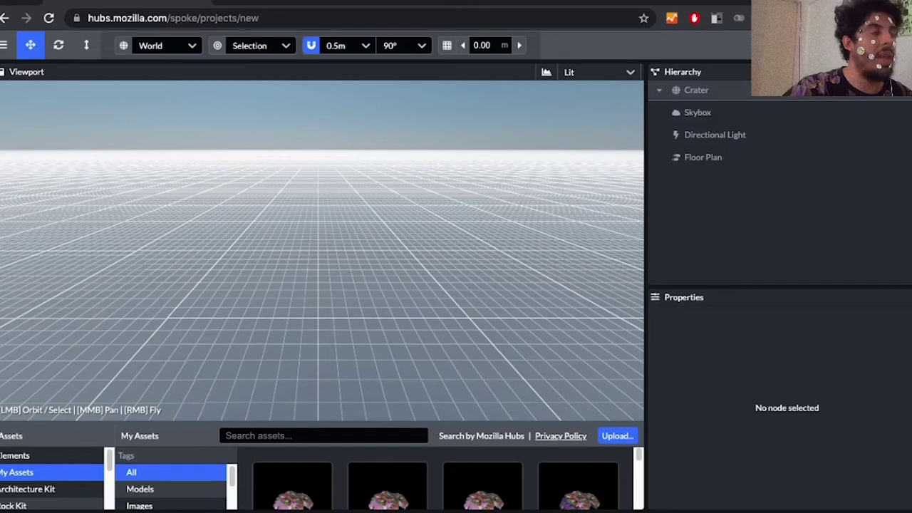
pyautogui.moveTo(322, 422); pyautogui.dragTo(322, 364)
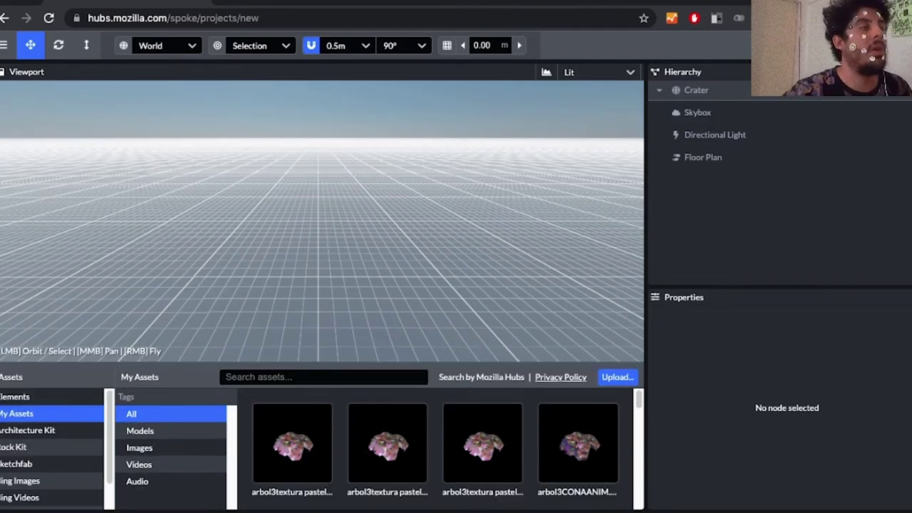
pyautogui.scroll(-2, 292, 444)
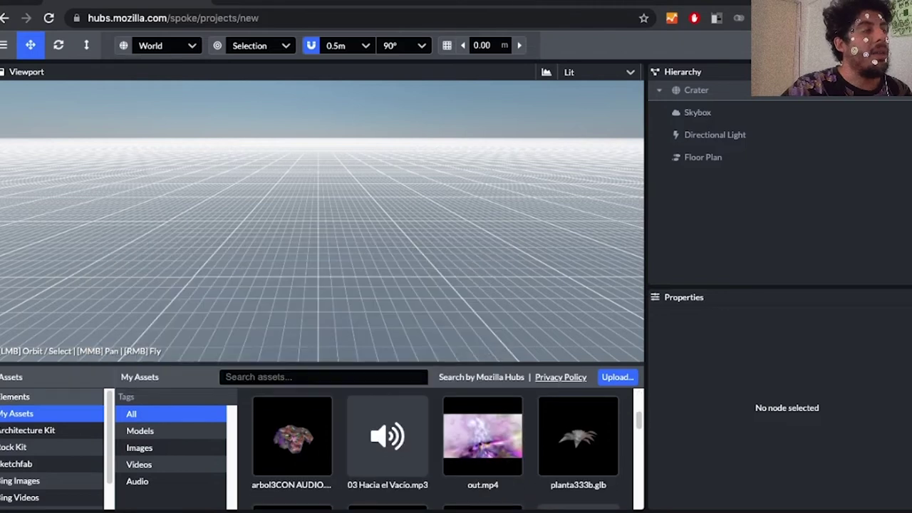
pyautogui.scroll(1, 292, 443)
pyautogui.scroll(1, 292, 485)
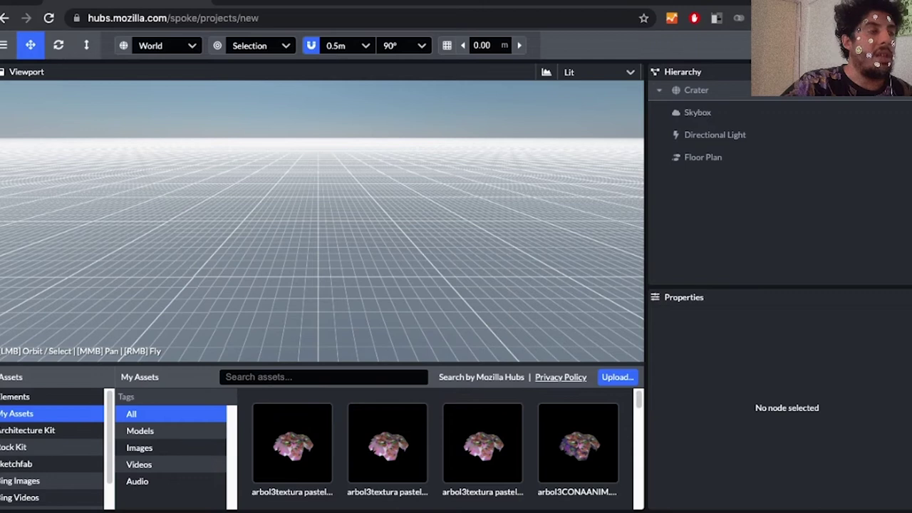
pyautogui.scroll(-2, 498, 449)
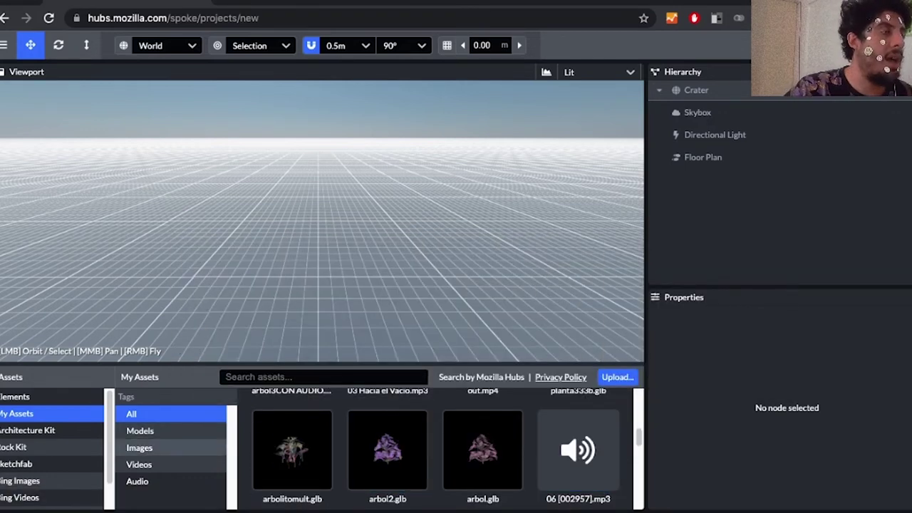
pyautogui.moveTo(387, 449)
pyautogui.scroll(-2, 387, 449)
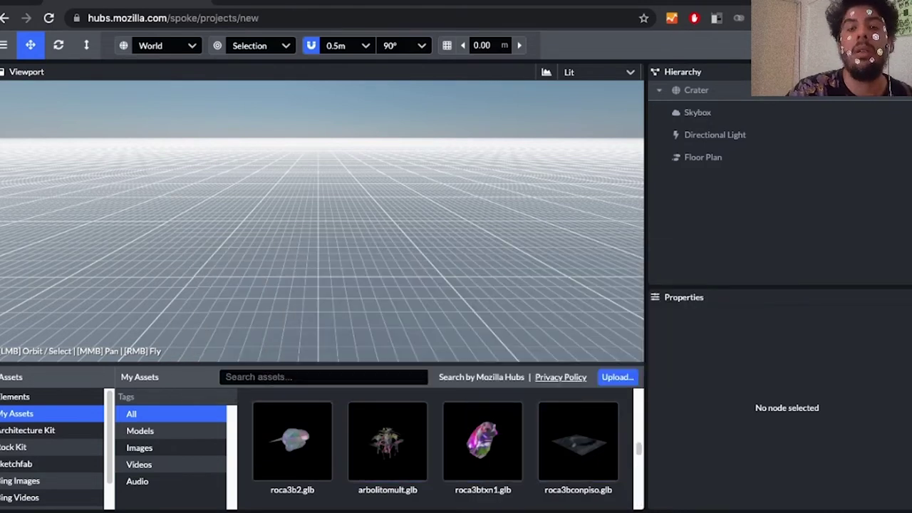
pyautogui.moveTo(578, 442)
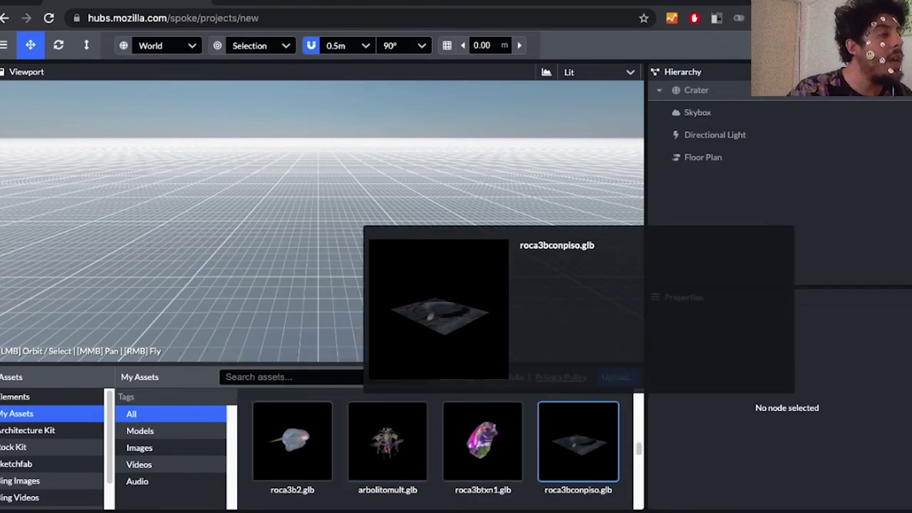
pyautogui.scroll(-2, 578, 442)
pyautogui.scroll(-2, 578, 449)
pyautogui.moveTo(292, 476)
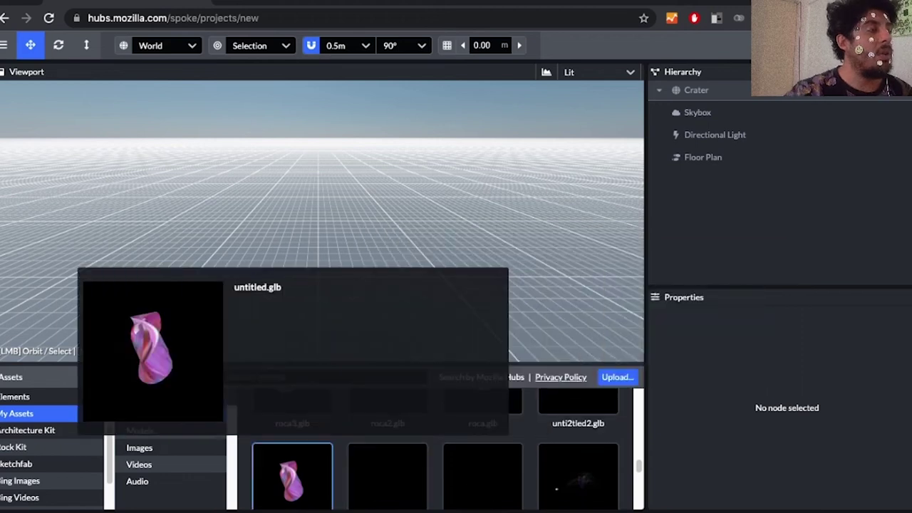
# Check the Architecture Kit pieces, return to the uploaded assets and preview the arbolitomult.glb model
pyautogui.click(28, 431)
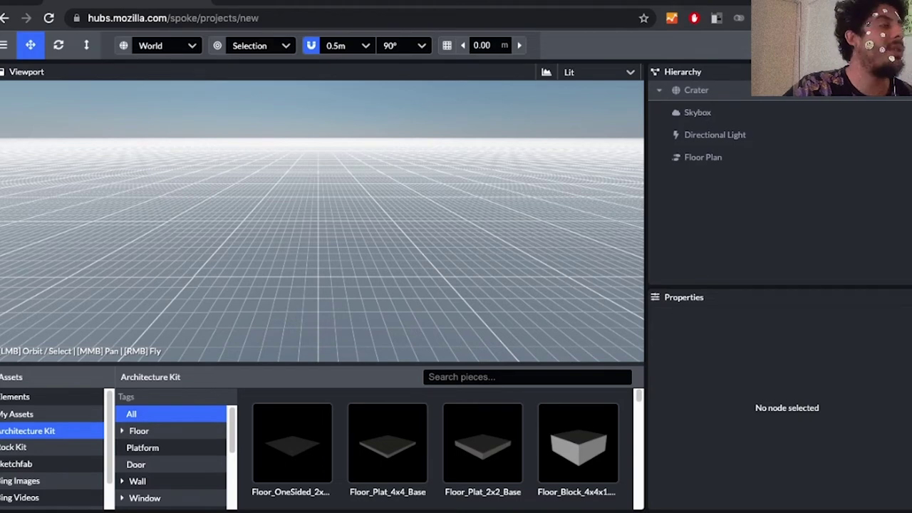
pyautogui.click(16, 414)
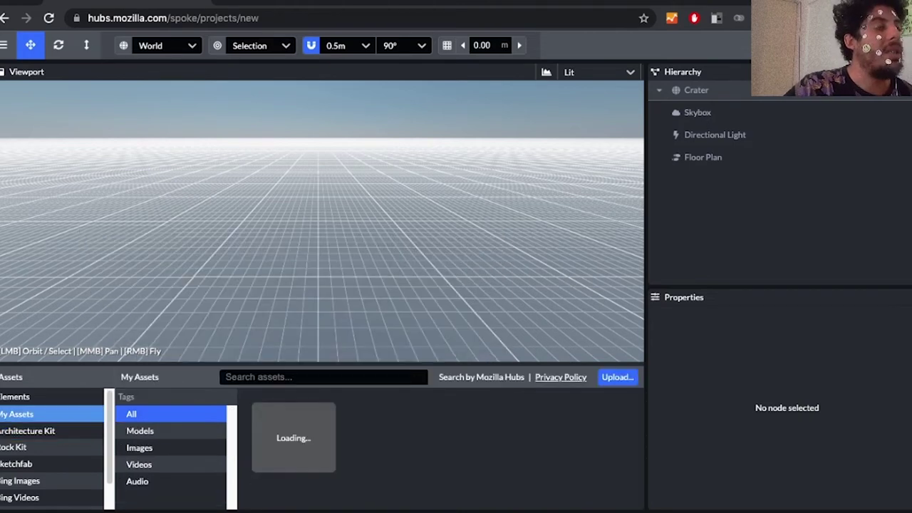
pyautogui.moveTo(483, 427)
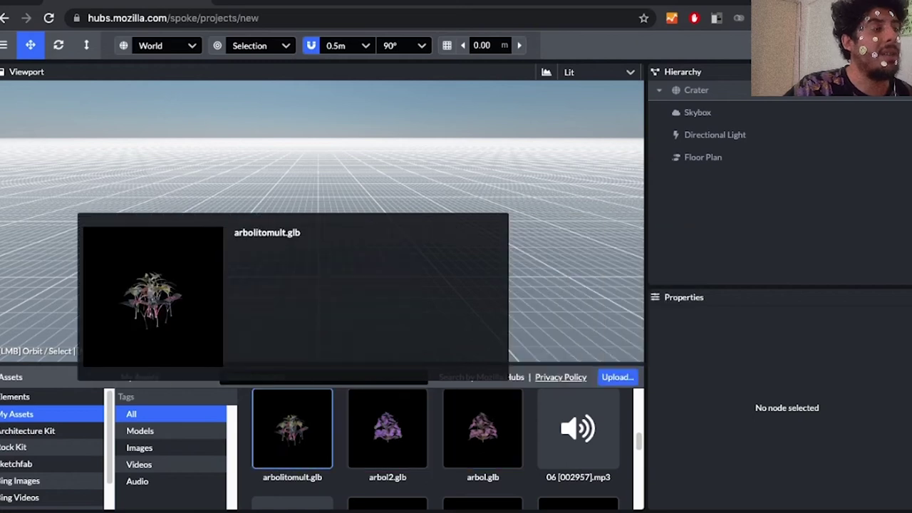
# Browse the uploaded assets and place the pink twisted untitled.glb model in the scene at X 2, Y 0, Z -6
pyautogui.scroll(-3, 292, 427)
pyautogui.moveTo(482, 456)
pyautogui.scroll(-5, 483, 456)
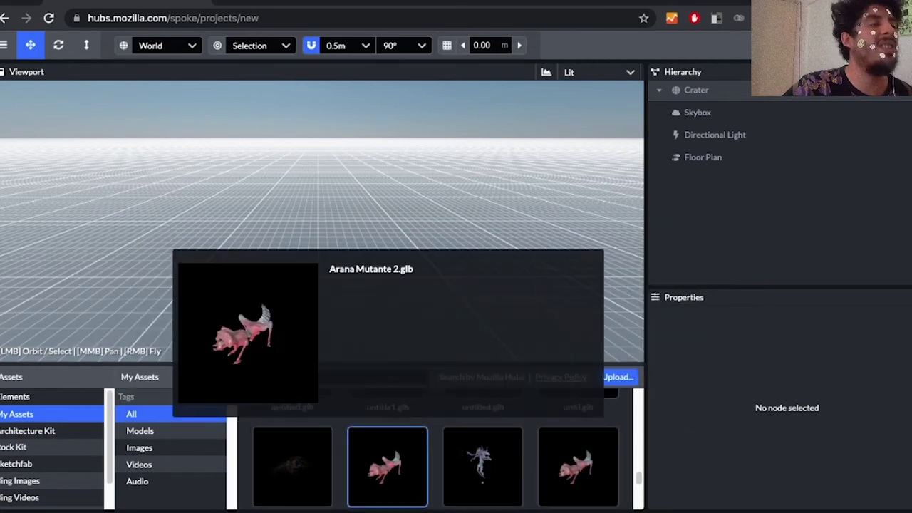
pyautogui.scroll(2, 388, 465)
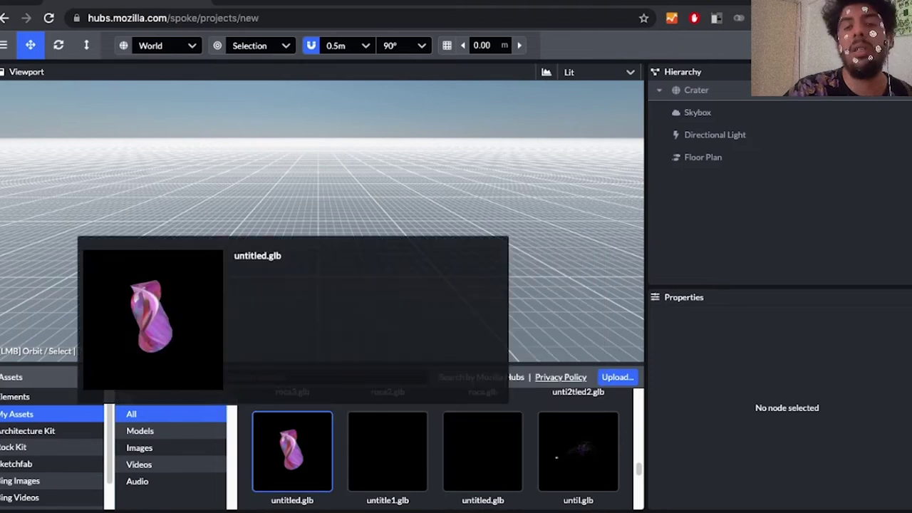
pyautogui.click(292, 451)
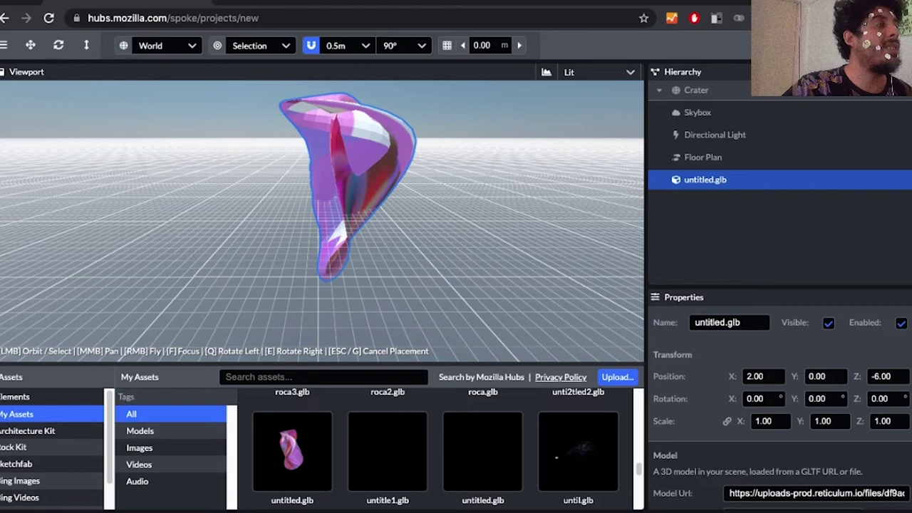
# Scale the untitled.glb model up uniformly to 1.40
pyautogui.click(86, 45)
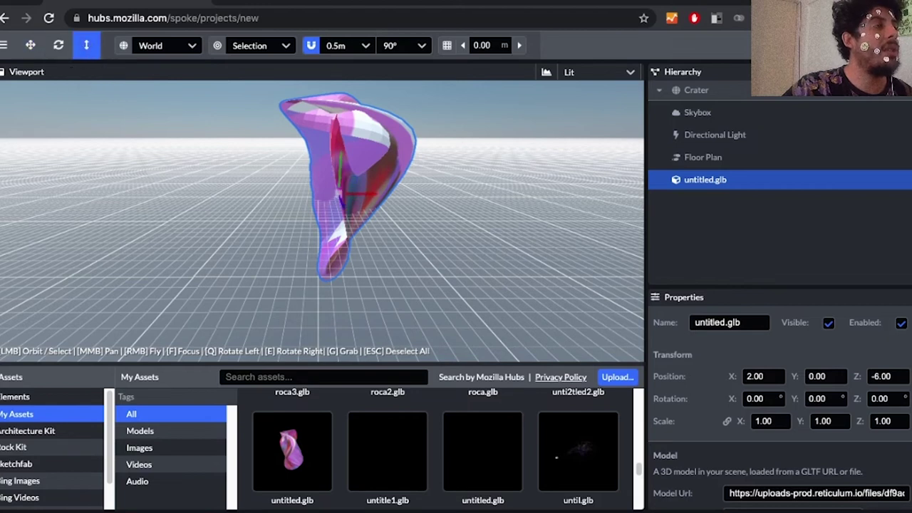
pyautogui.moveTo(339, 194)
pyautogui.mouseDown()
pyautogui.moveTo(384, 171)
pyautogui.moveTo(350, 189)
pyautogui.mouseUp()
pyautogui.scroll(3, 349, 190)
pyautogui.scroll(-8, 349, 190)
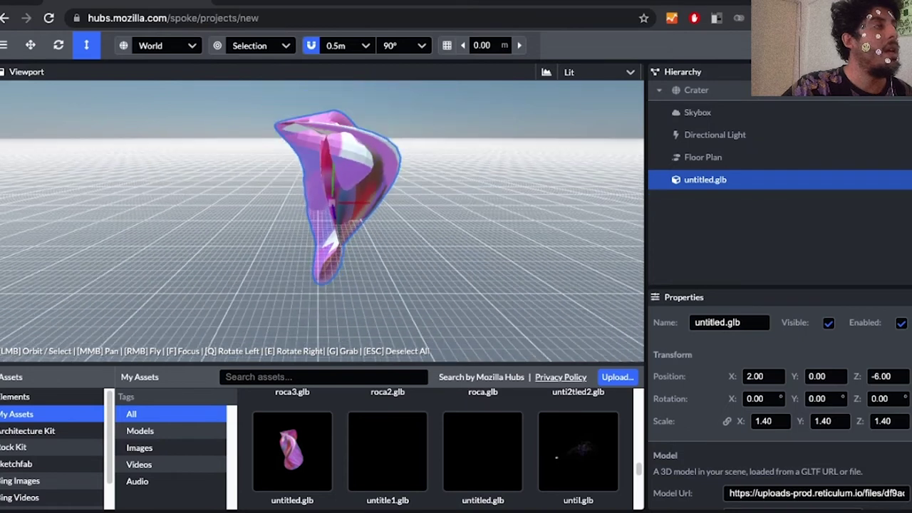
# Rotate the untitled.glb model -90° about the Z axis so it lies on its side
pyautogui.click(58, 45)
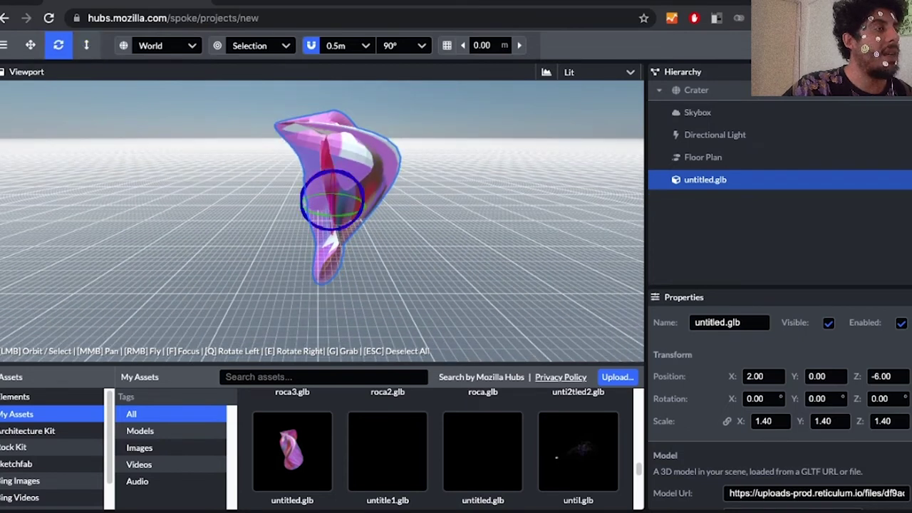
pyautogui.moveTo(333, 170); pyautogui.dragTo(365, 202)
pyautogui.moveTo(427, 214); pyautogui.dragTo(171, 278)
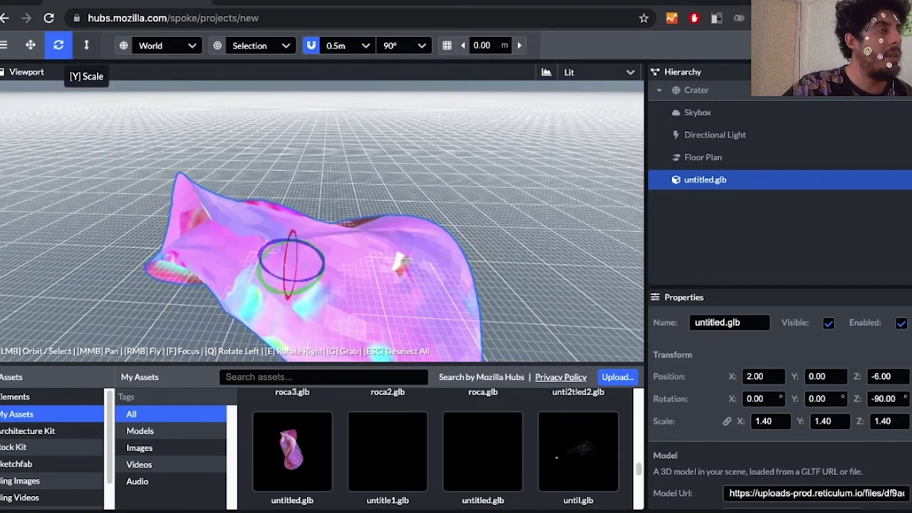
# Enlarge the rotated untitled.glb model uniformly into a terrain-sized surface and deselect it
pyautogui.click(86, 45)
pyautogui.moveTo(291, 263); pyautogui.dragTo(421, 281)
pyautogui.press('Escape')
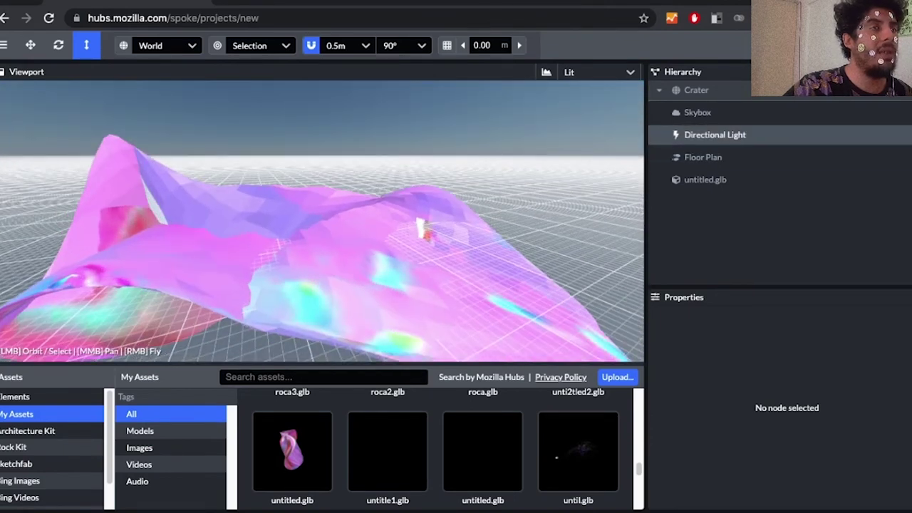
# Set the Floor Plan's cell size to 1 and its cell height to 1 m
pyautogui.click(704, 157)
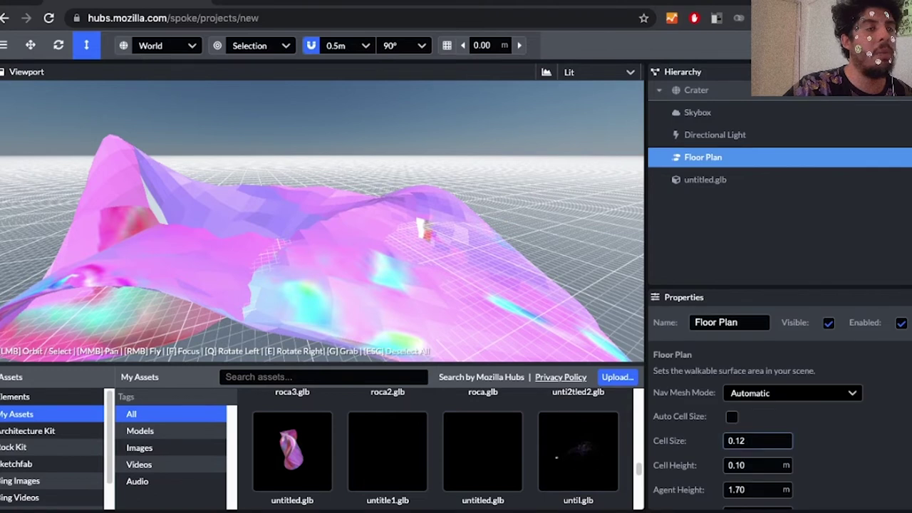
pyautogui.click(756, 441)
pyautogui.doubleClick(756, 441)
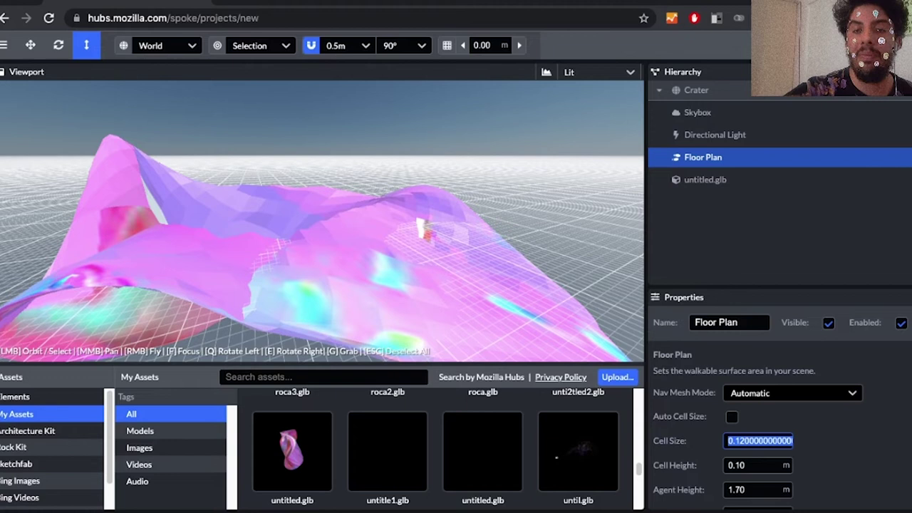
pyautogui.write('1')
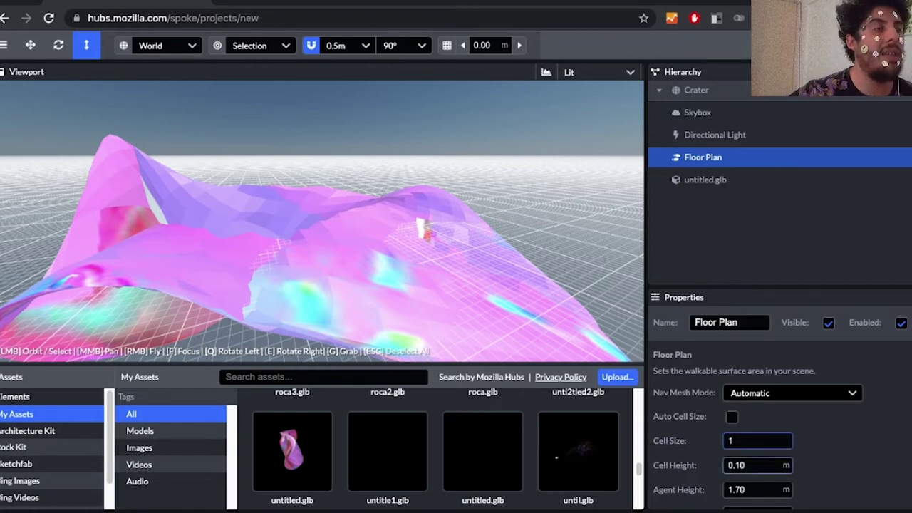
pyautogui.press('Tab')
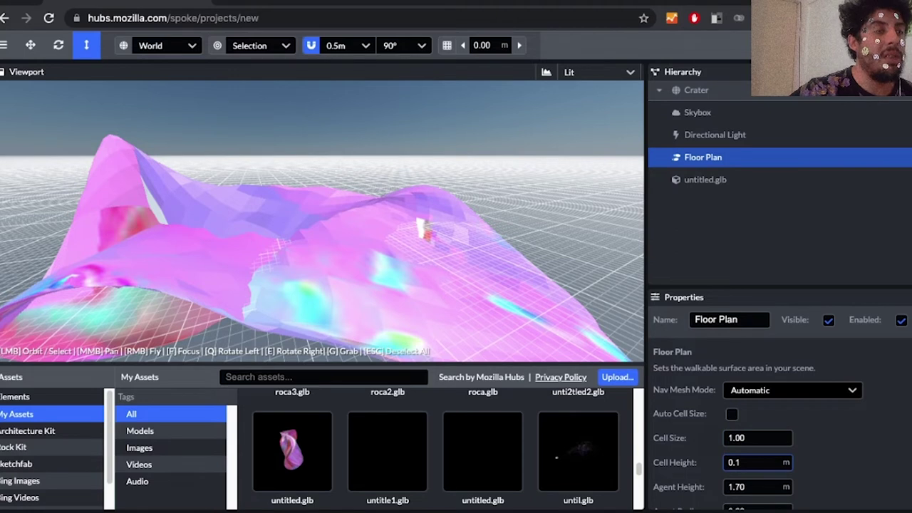
pyautogui.write('1')
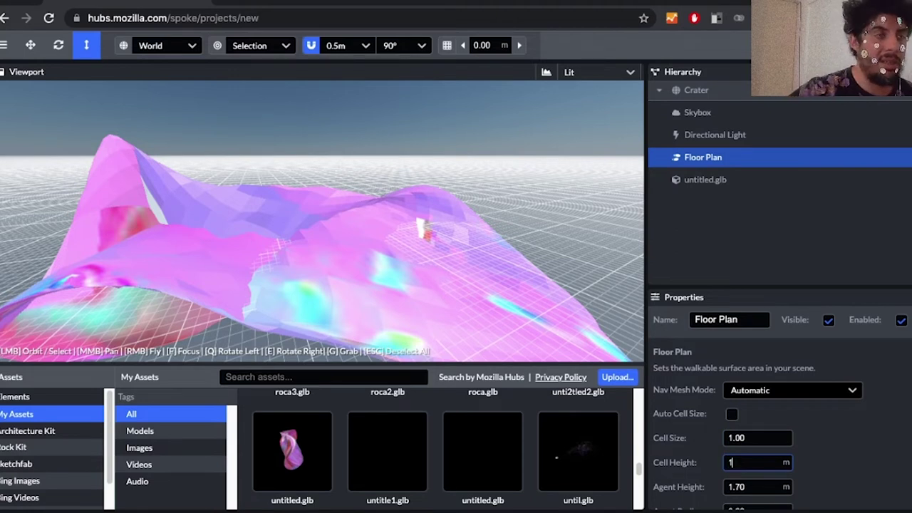
pyautogui.press('Return')
# Set the Floor Plan's maximum step height to 2 m and regenerate the walkable surface
pyautogui.scroll(-2, 780, 400)
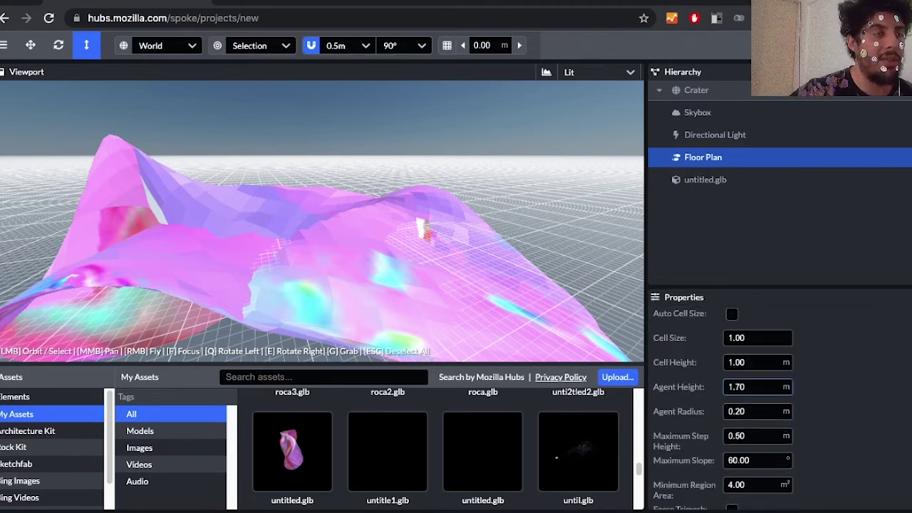
pyautogui.click(730, 436)
pyautogui.write('2')
pyautogui.hotkey('ctrl', 'a')
pyautogui.write('2')
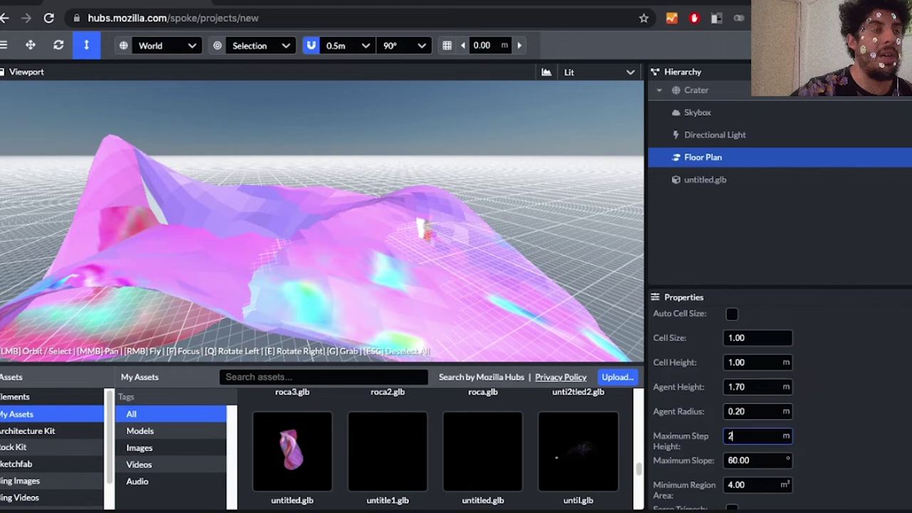
pyautogui.press('Return')
pyautogui.scroll(-1, 780, 399)
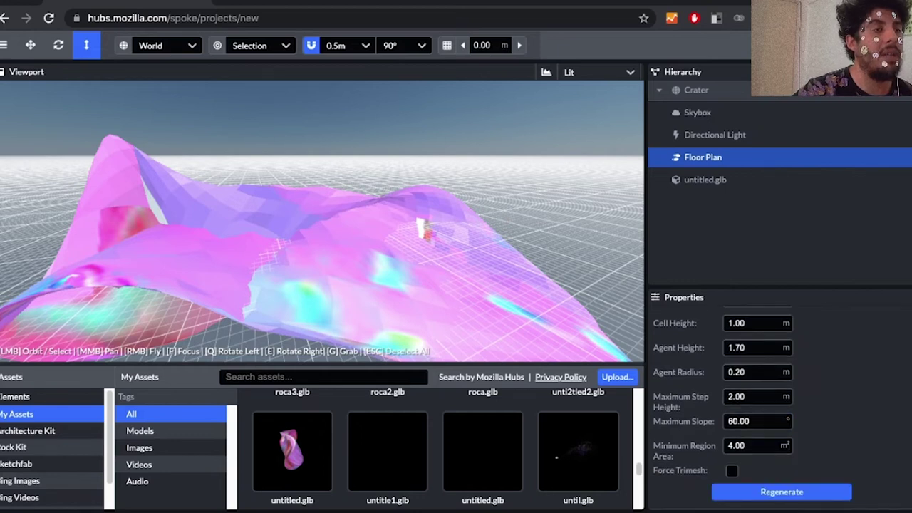
pyautogui.click(782, 493)
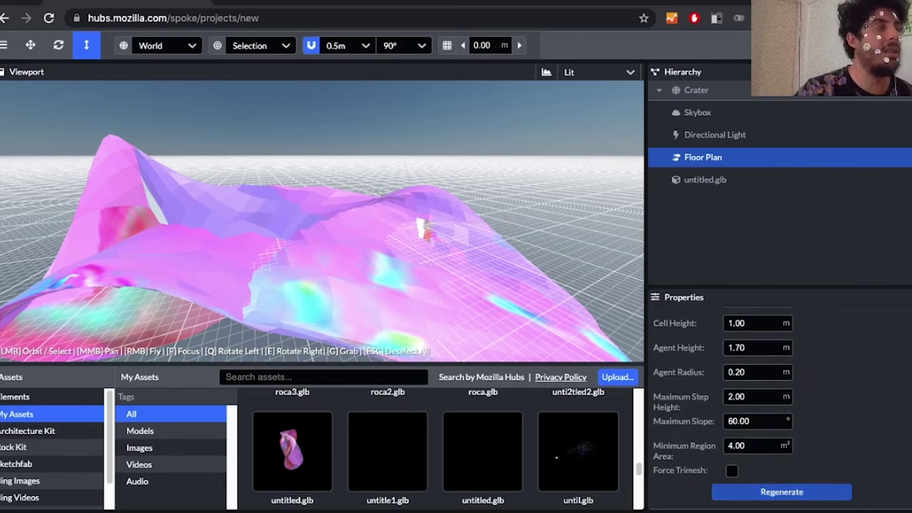
pyautogui.click(781, 492)
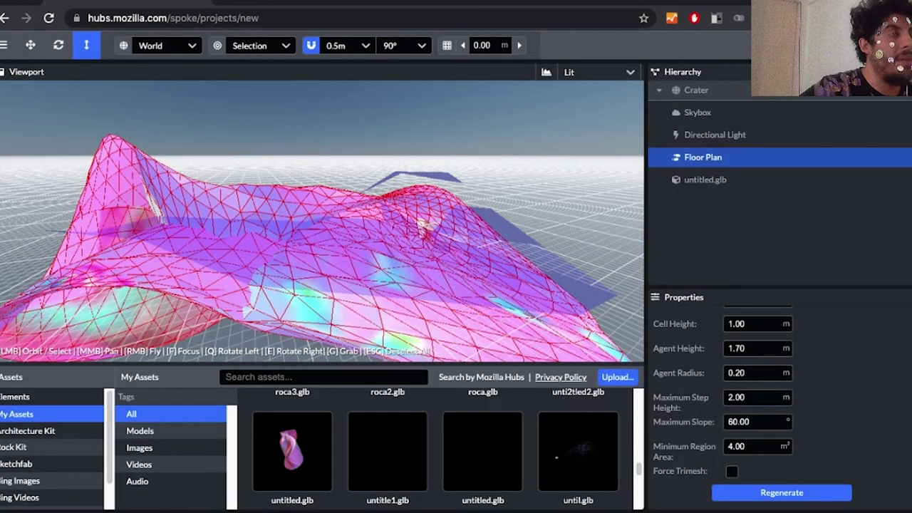
# Inspect the regenerated floor plan over the terrain and check the model settings of untitled.glb
pyautogui.moveTo(370, 235); pyautogui.dragTo(428, 229)
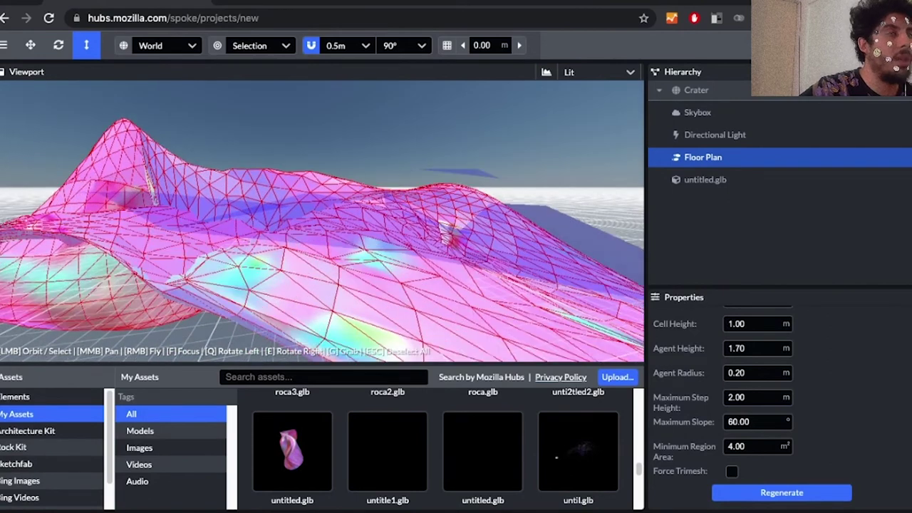
pyautogui.click(705, 179)
pyautogui.moveTo(342, 228); pyautogui.dragTo(413, 205)
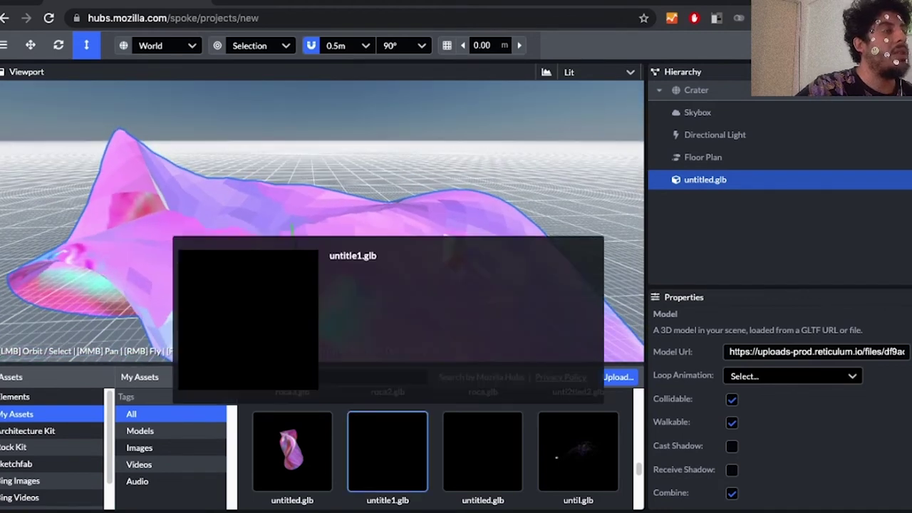
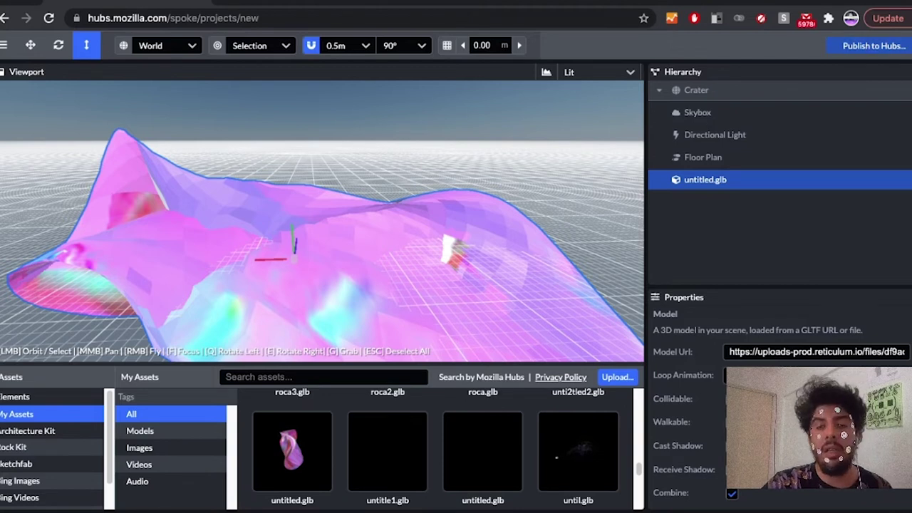
# Start publishing the scene to Hubs and save the project under the name lugar x
pyautogui.click(874, 46)
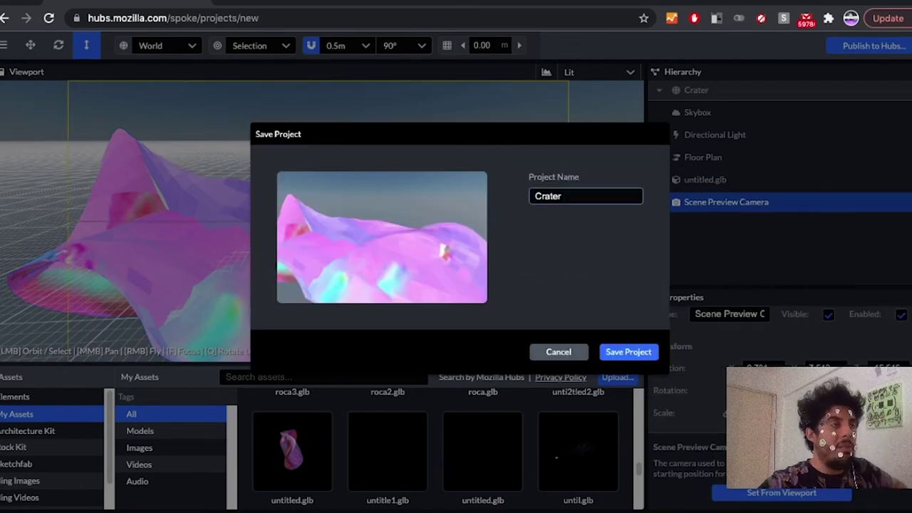
pyautogui.doubleClick(554, 196)
pyautogui.write('lugar z')
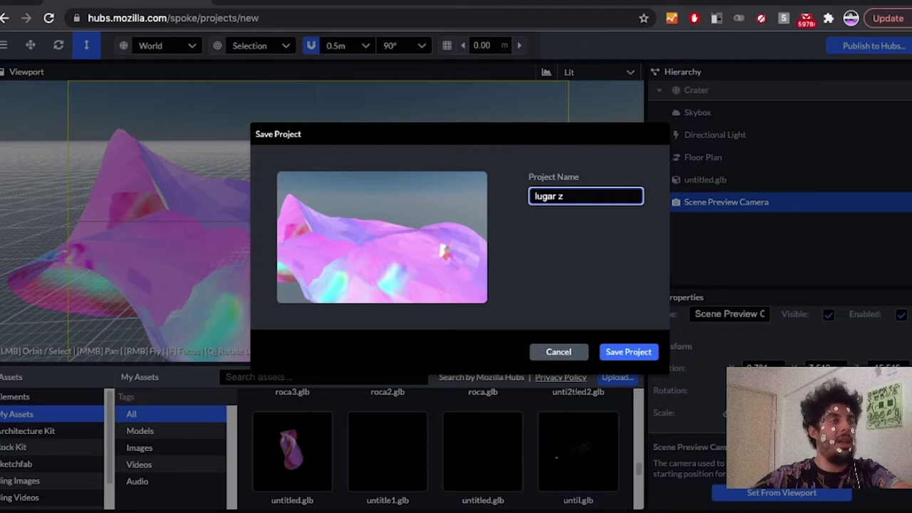
pyautogui.press('BackSpace')
pyautogui.write('x')
pyautogui.press('Return')
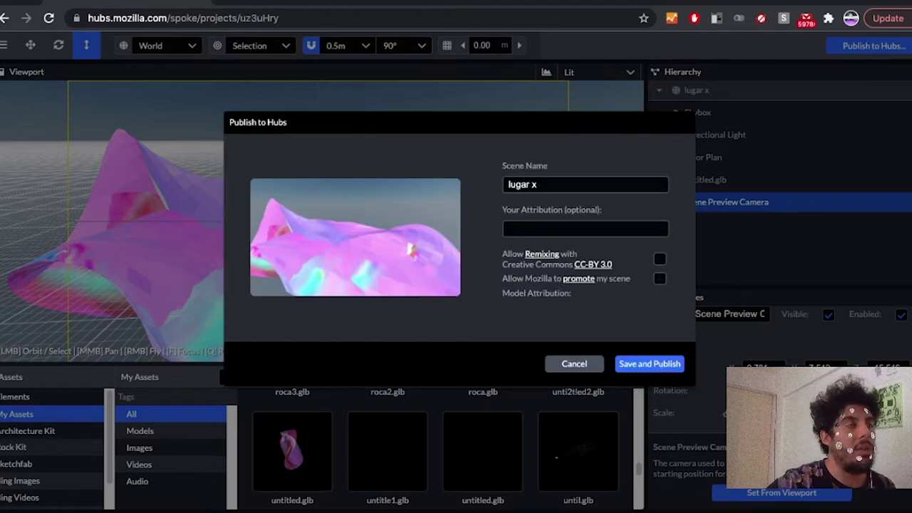
# Publish the lugar x scene to Hubs past the performance check and open the published scene
pyautogui.click(649, 364)
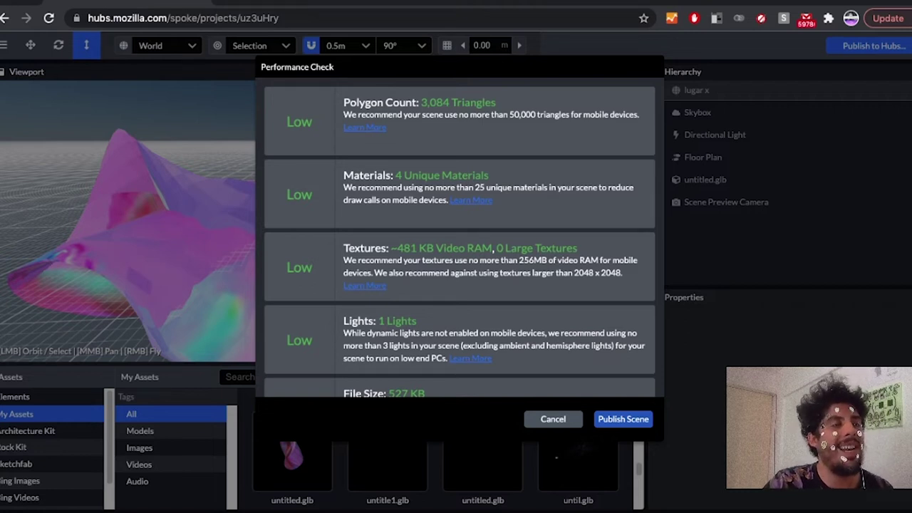
pyautogui.click(624, 419)
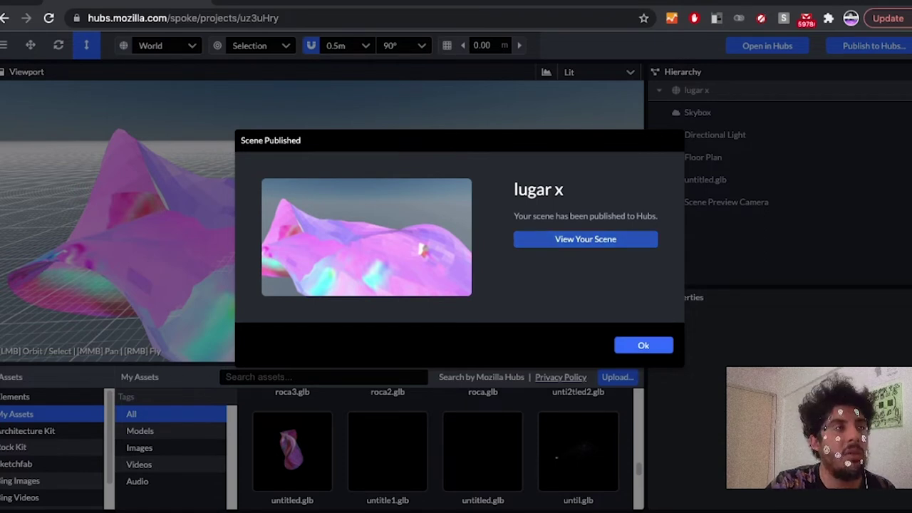
pyautogui.click(585, 239)
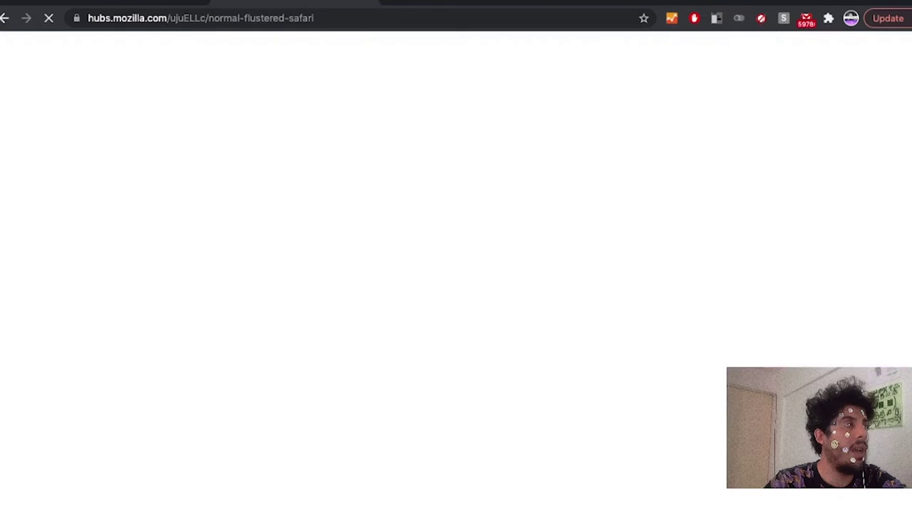
# Join the scene's Hubs room with the suggested display name, the current avatar and the default internal microphone
pyautogui.click(314, 18)
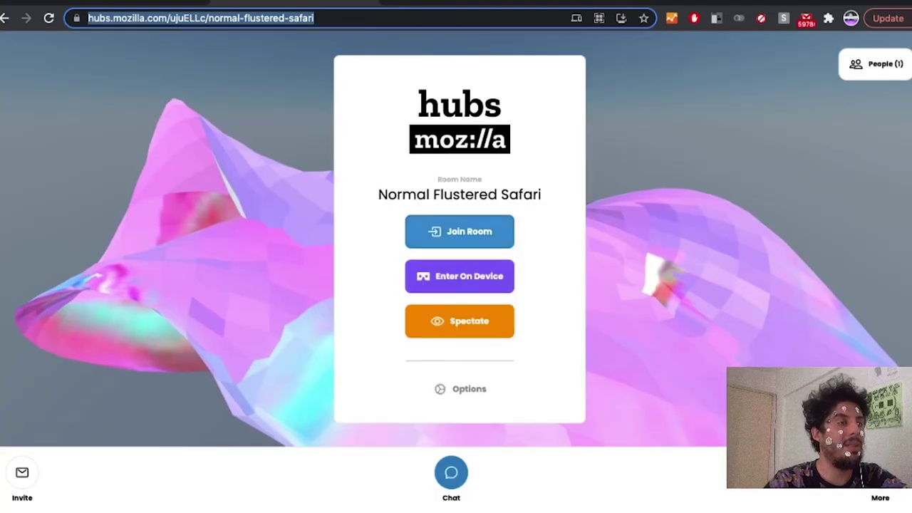
pyautogui.click(460, 232)
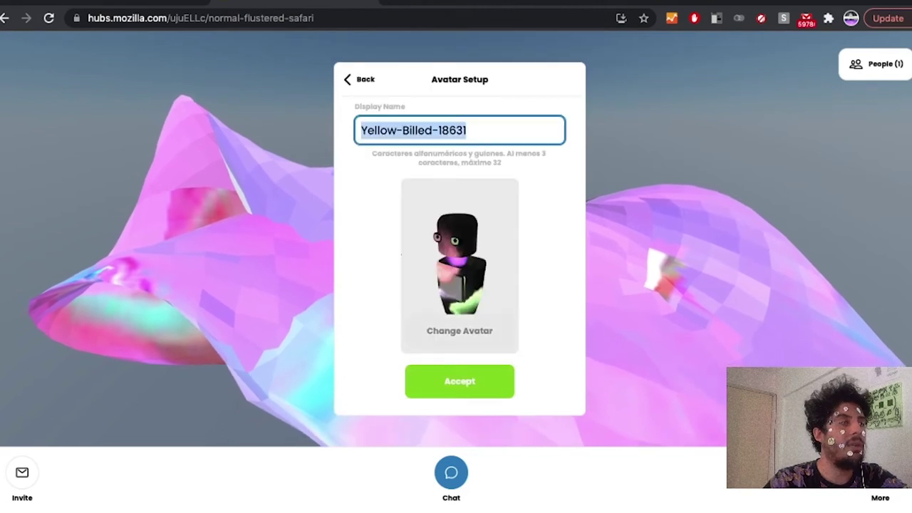
pyautogui.click(460, 381)
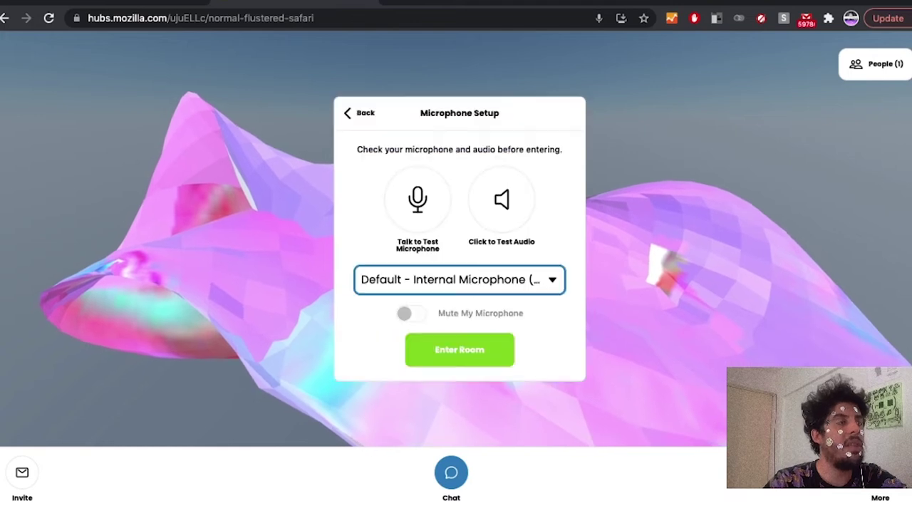
pyautogui.click(460, 284)
pyautogui.click(459, 282)
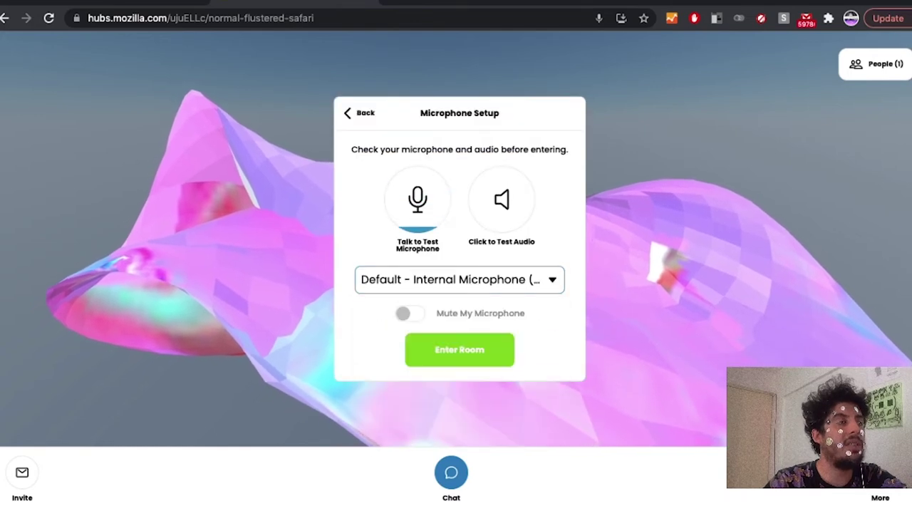
pyautogui.click(478, 343)
# Look around the room from the avatar's view and move sideways to examine the pink terrain
pyautogui.moveTo(450, 257); pyautogui.dragTo(112, 298)
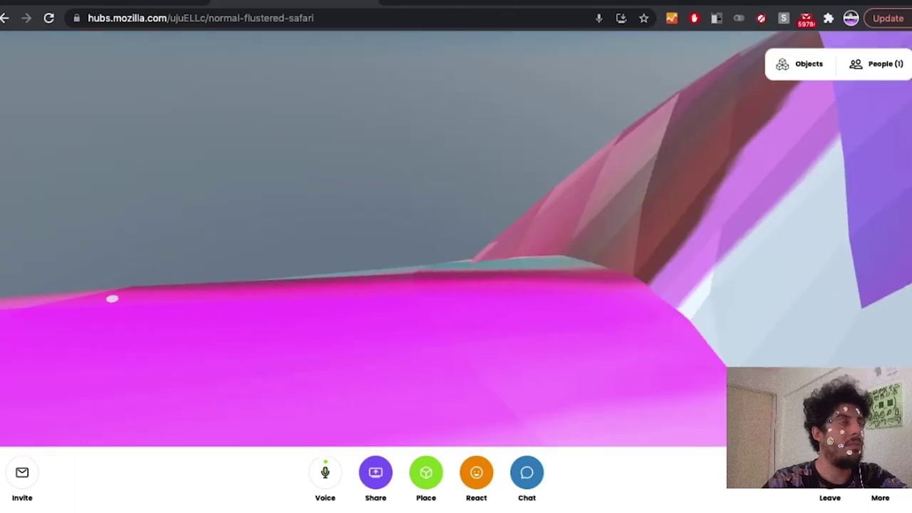
pyautogui.moveTo(112, 299); pyautogui.dragTo(325, 171)
pyautogui.press('a')
pyautogui.moveTo(499, 157); pyautogui.dragTo(588, 112)
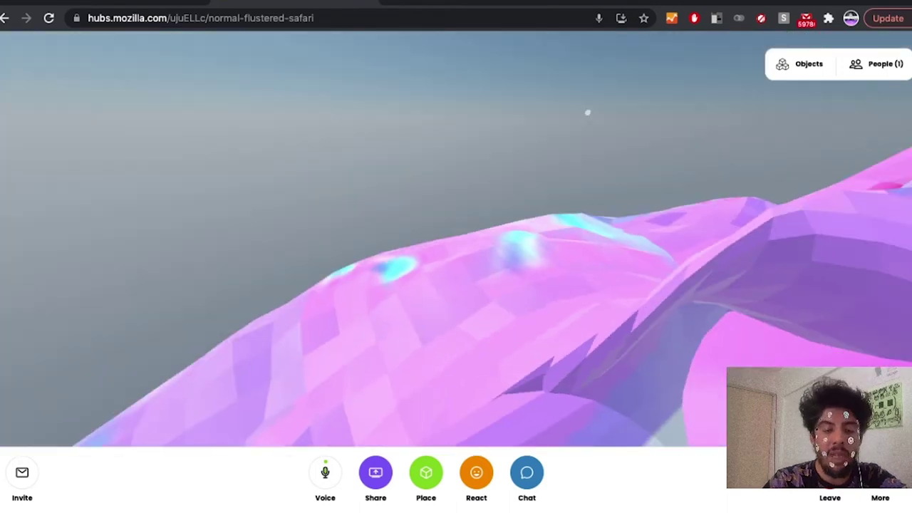
# Enable fly mode and fly forward over the pink terrain, turning the view to follow its surface
pyautogui.press('g')
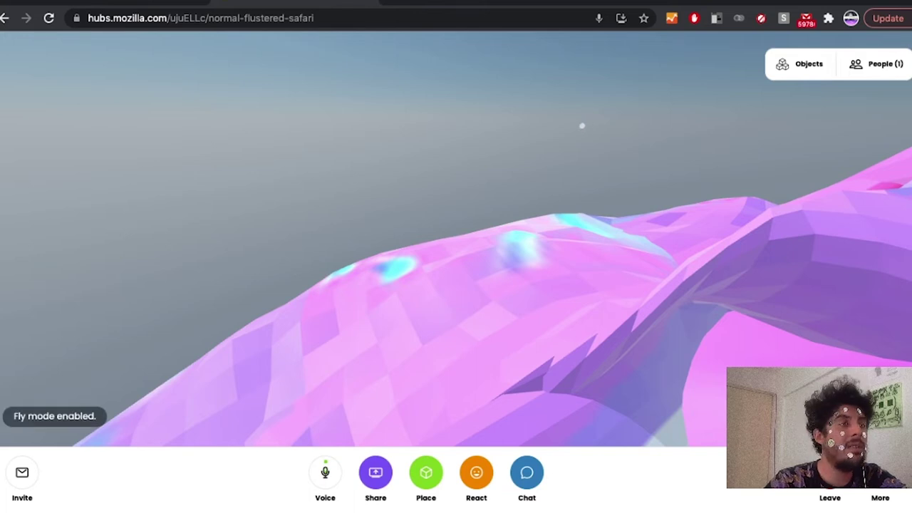
pyautogui.press('w')
pyautogui.moveTo(585, 131); pyautogui.dragTo(800, 102)
pyautogui.press('w')
pyautogui.press('w')
pyautogui.moveTo(531, 153); pyautogui.dragTo(820, 154)
pyautogui.press('w')
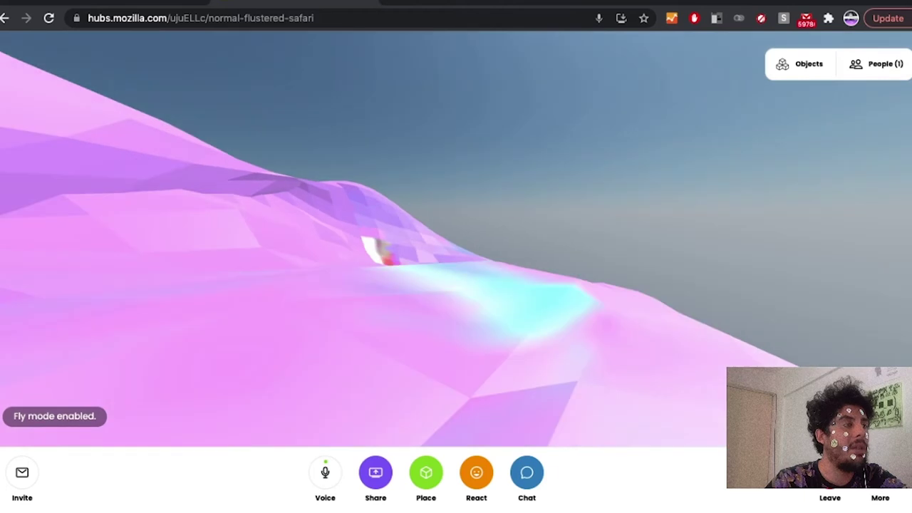
# Leave the room flight, return to the Spoke project, close the scene-published notice and select the untitled.glb terrain
pyautogui.press('w')
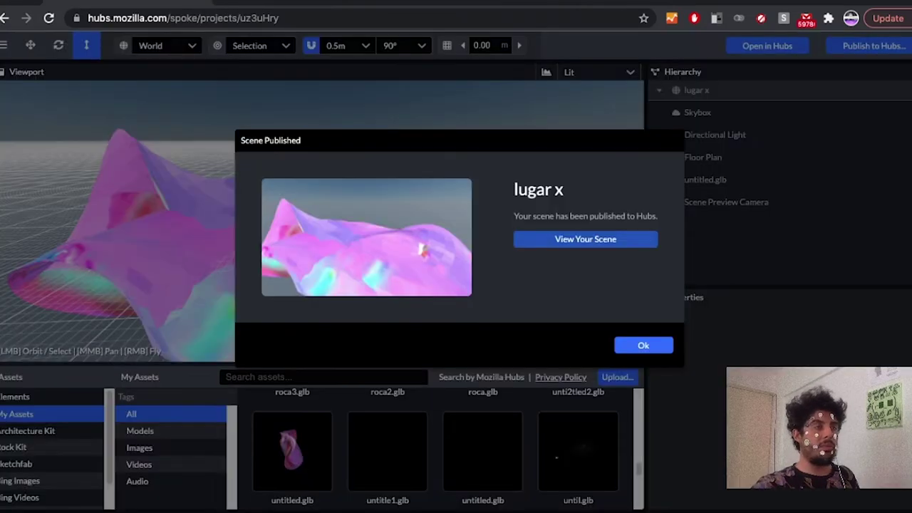
pyautogui.click(644, 345)
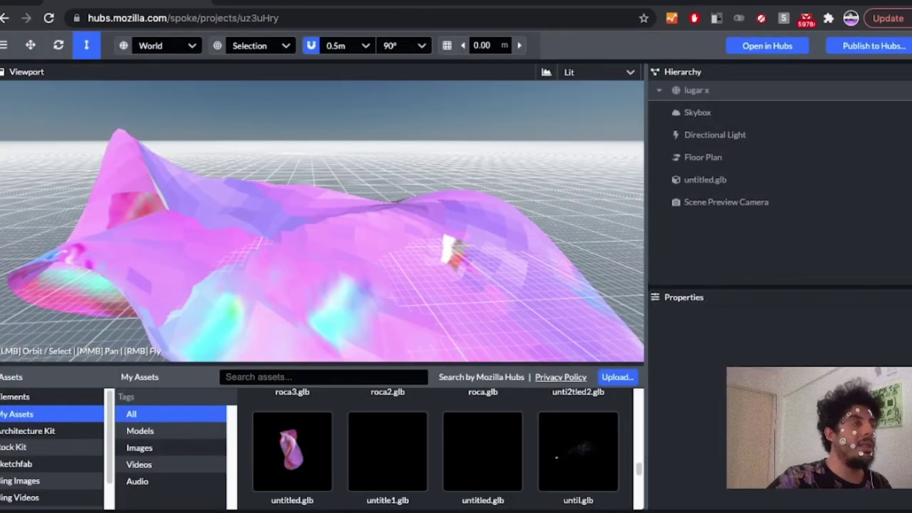
pyautogui.click(705, 179)
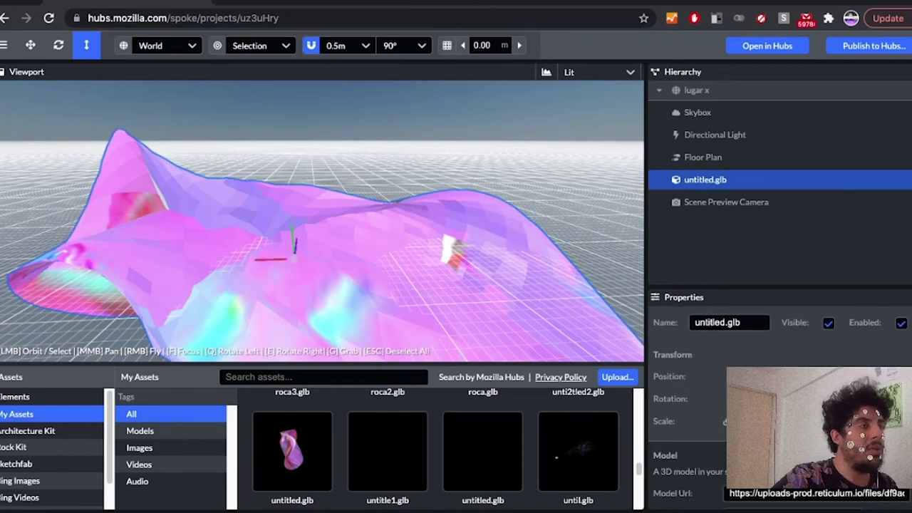
pyautogui.moveTo(399, 220); pyautogui.dragTo(402, 256)
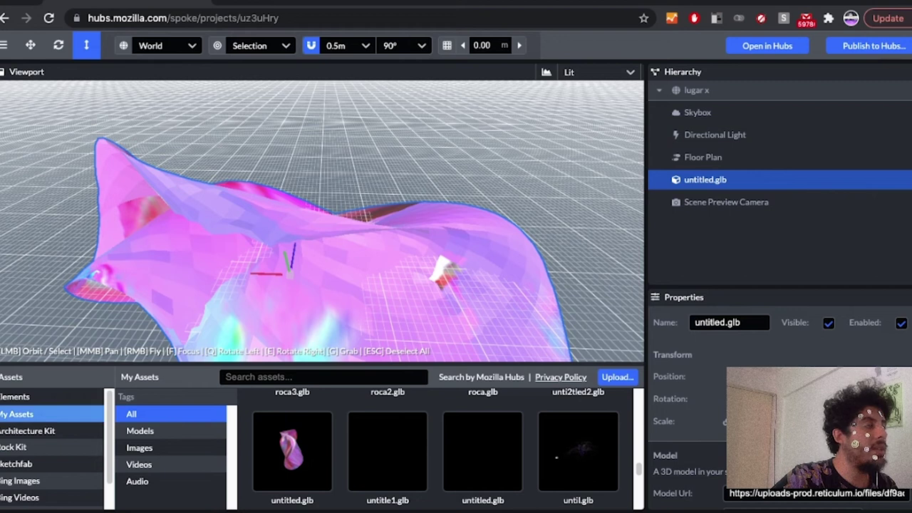
# Add a Spawn Point element from the built-in elements and place it near the middle of the pink terrain
pyautogui.click(14, 397)
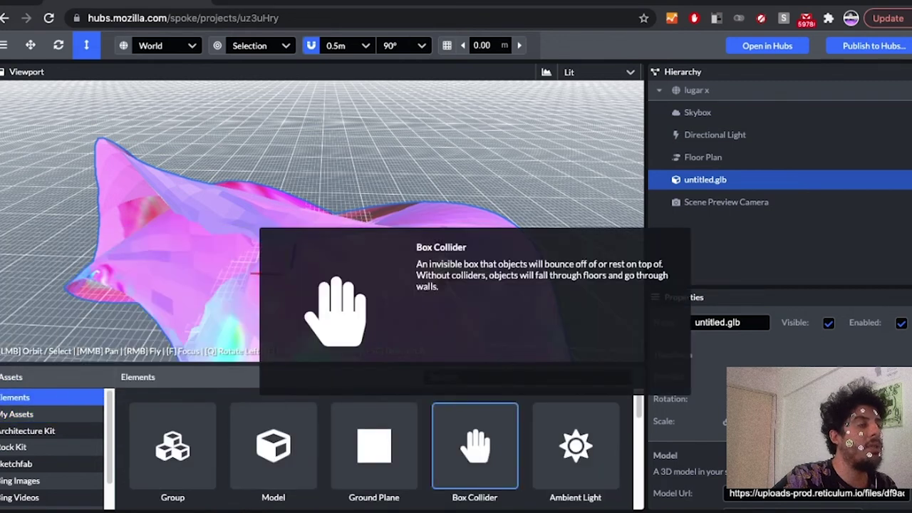
pyautogui.scroll(-1, 474, 427)
pyautogui.scroll(-3, 474, 428)
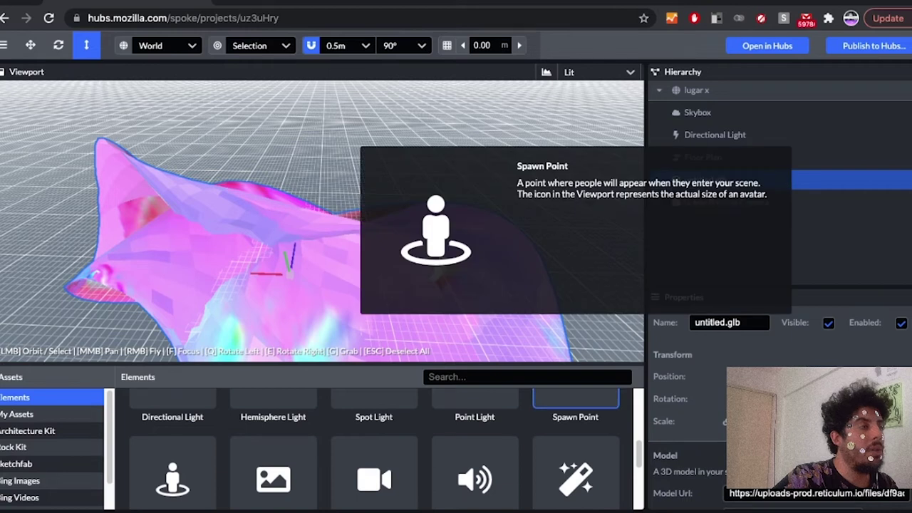
pyautogui.click(575, 403)
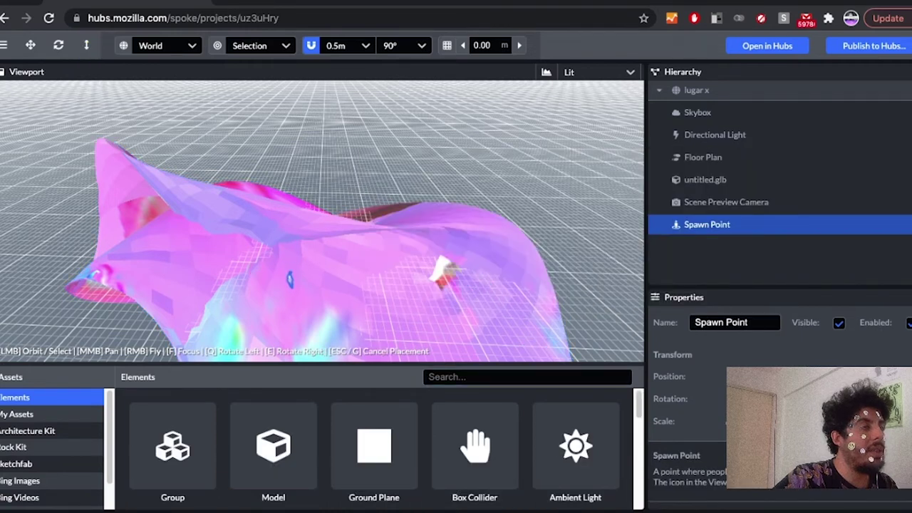
pyautogui.click(289, 286)
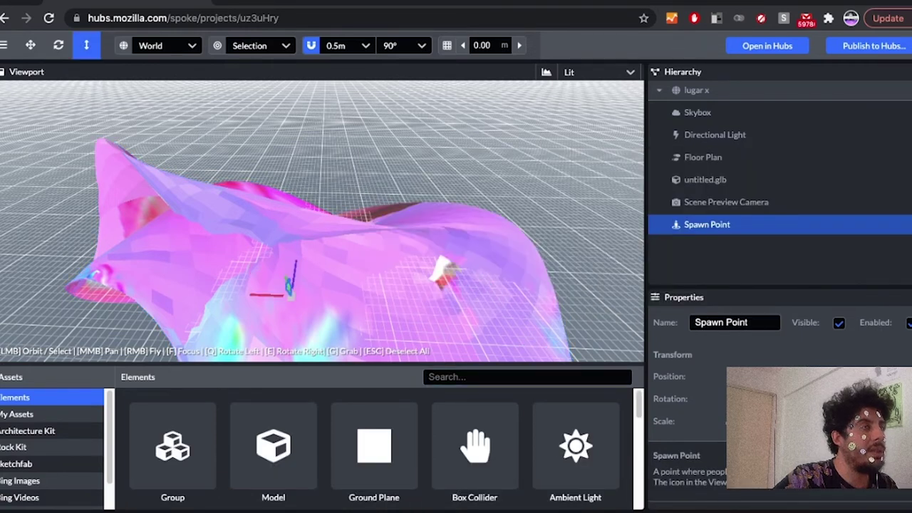
pyautogui.moveTo(300, 288); pyautogui.dragTo(289, 248)
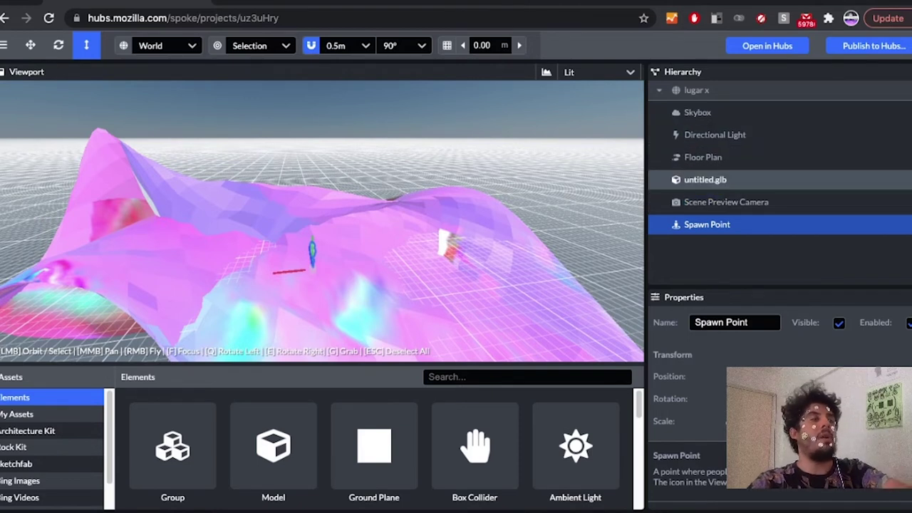
# Duplicate the untitled.glb terrain and select the copy
pyautogui.click(705, 179)
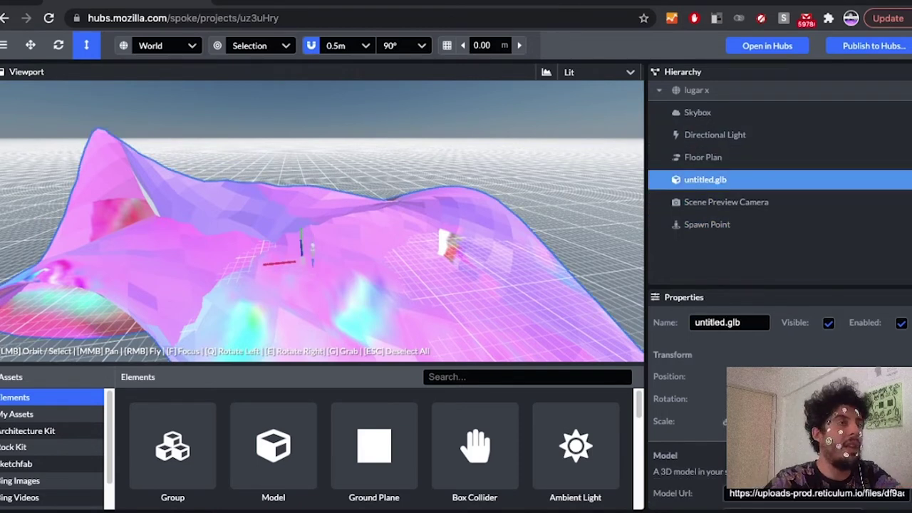
pyautogui.rightClick(771, 184)
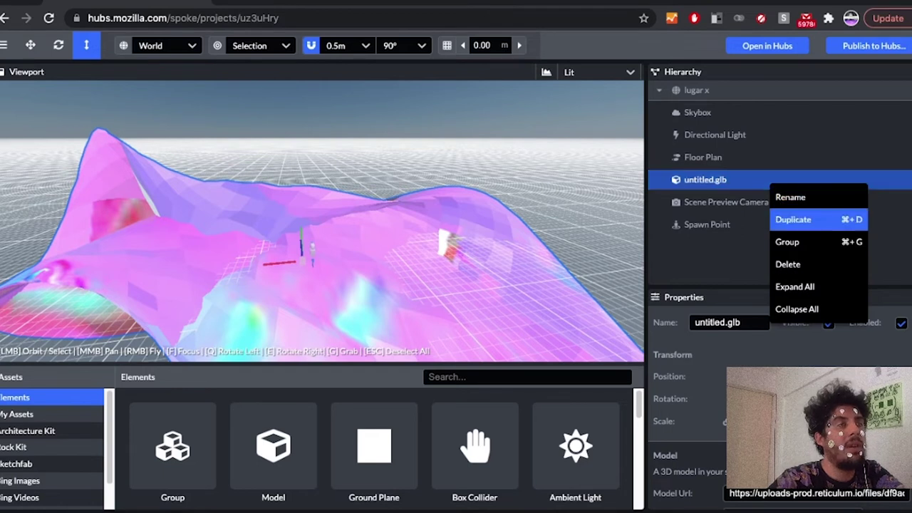
pyautogui.click(793, 219)
pyautogui.moveTo(788, 258); pyautogui.dragTo(791, 196)
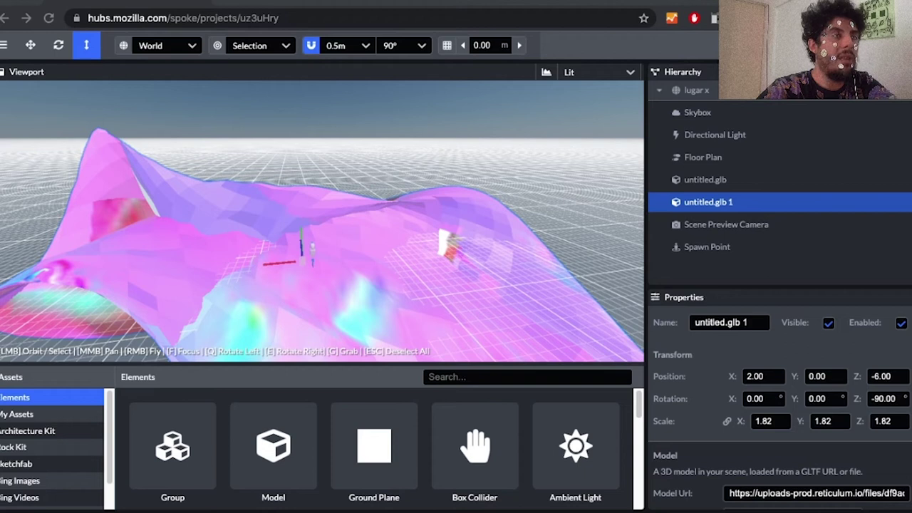
pyautogui.click(780, 202)
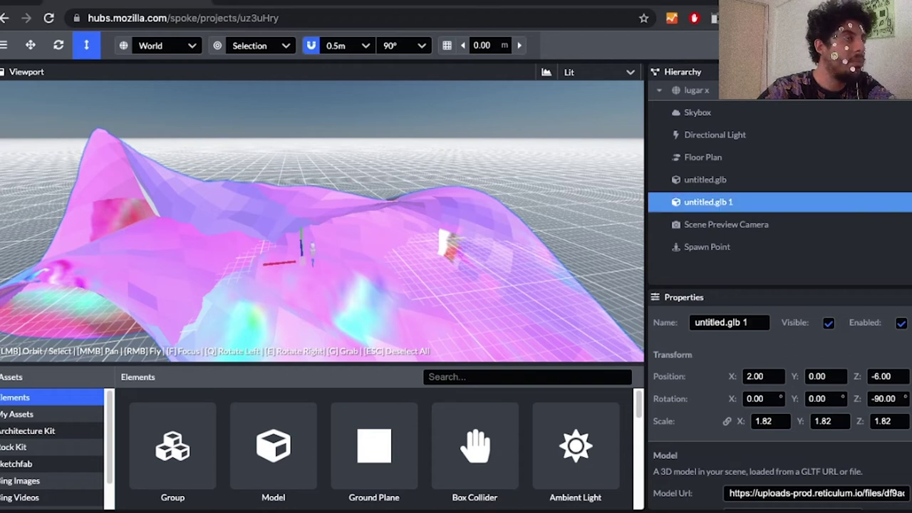
# Move the terrain copy along the X axis to position -4.50
pyautogui.click(30, 45)
pyautogui.moveTo(277, 263); pyautogui.dragTo(342, 322)
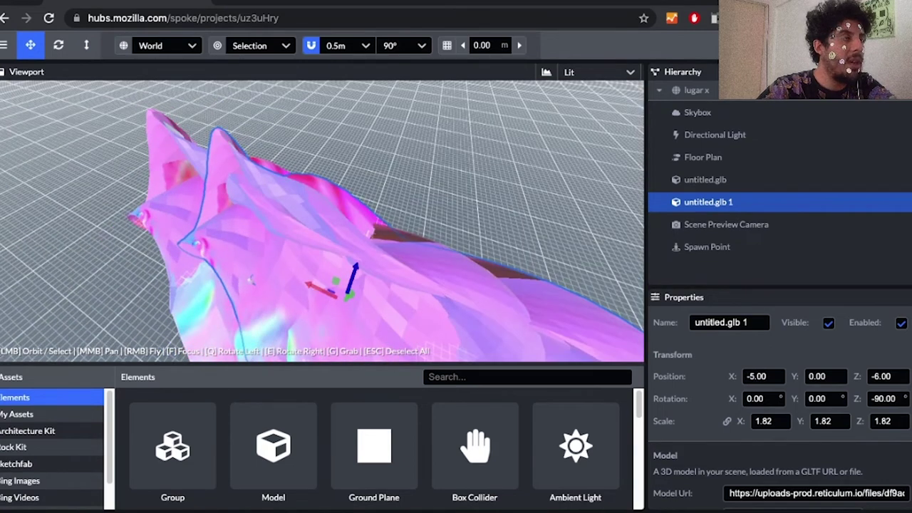
pyautogui.moveTo(322, 290); pyautogui.dragTo(344, 295)
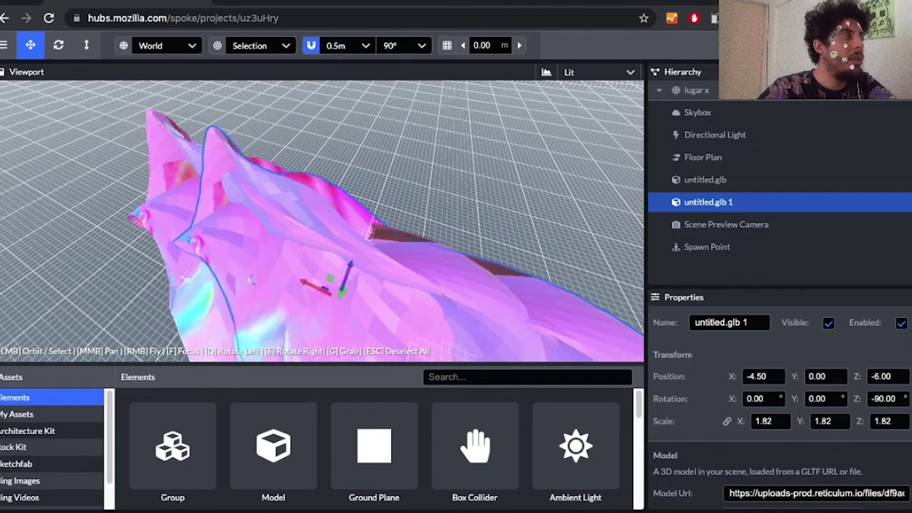
# Rotate the terrain copy 180° about the vertical axis in 90° increments and move it to X position 6.00
pyautogui.click(58, 45)
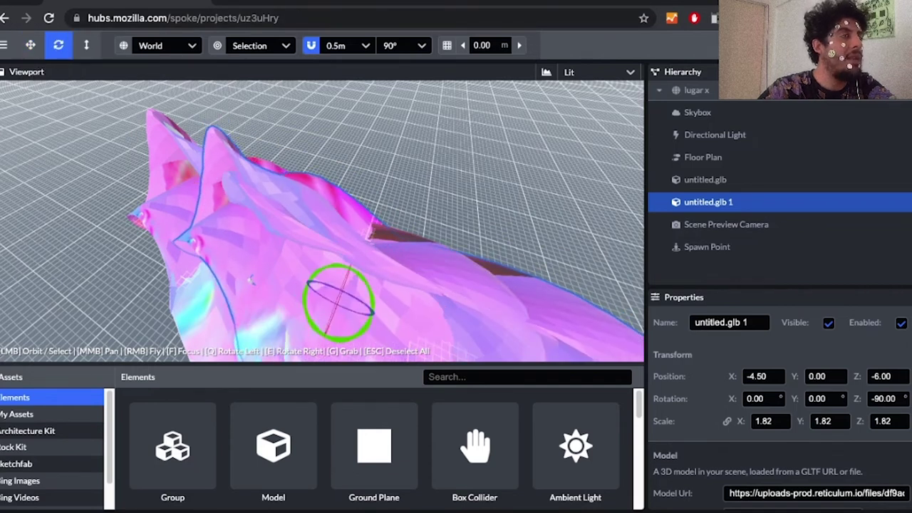
pyautogui.press('q')
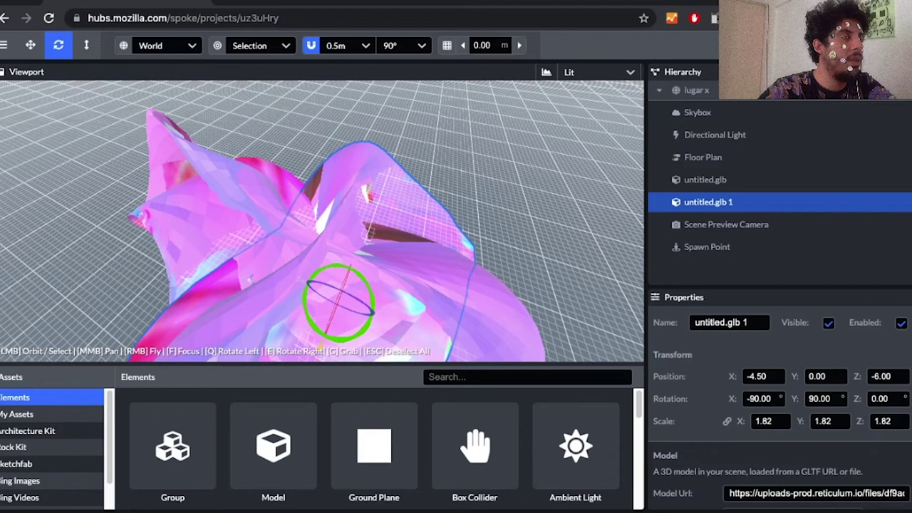
pyautogui.press('q')
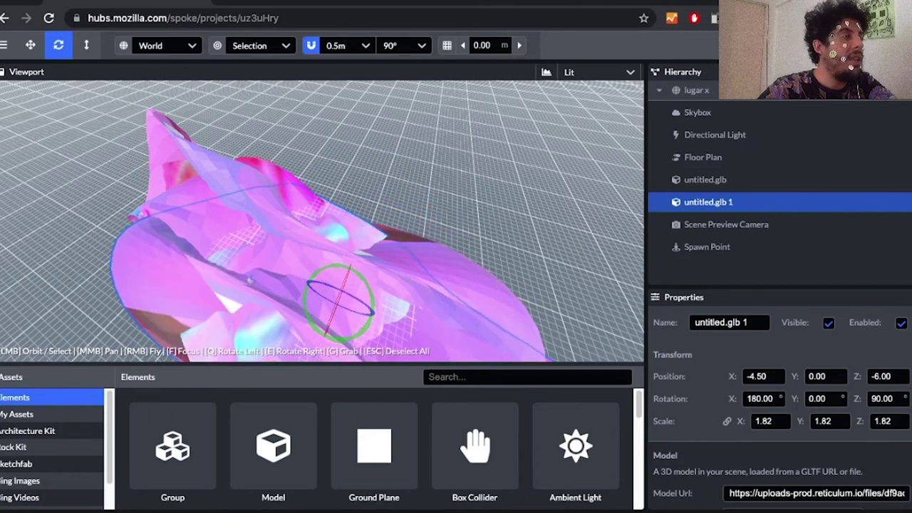
pyautogui.press('t')
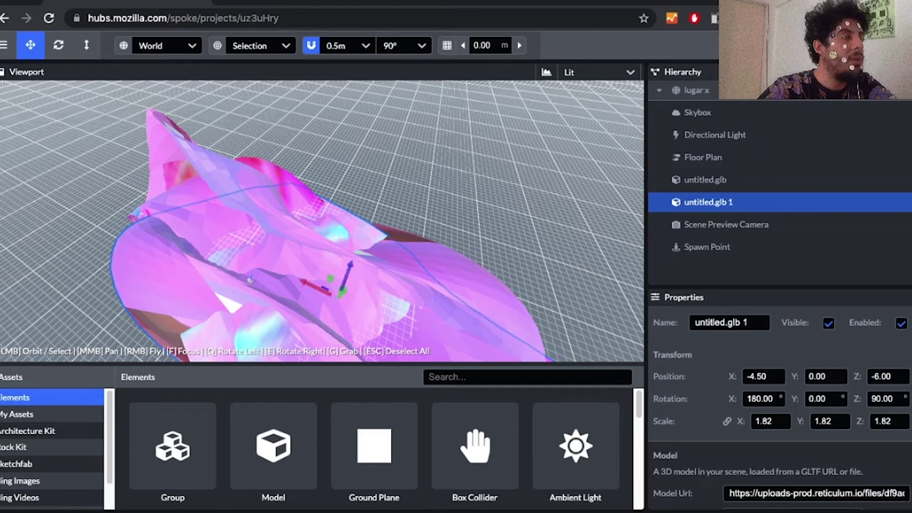
pyautogui.moveTo(314, 287); pyautogui.dragTo(221, 233)
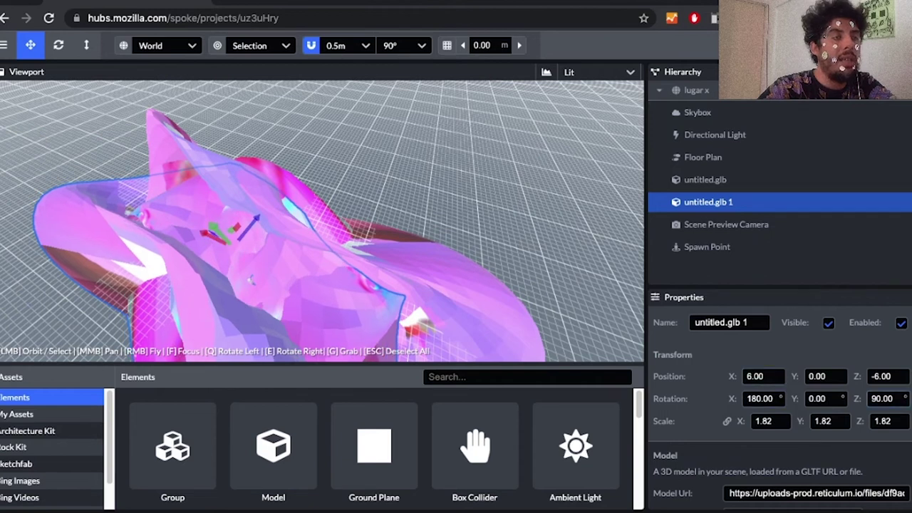
# Set the terrain copy's linked scale to 3 on all axes
pyautogui.click(885, 400)
pyautogui.click(885, 377)
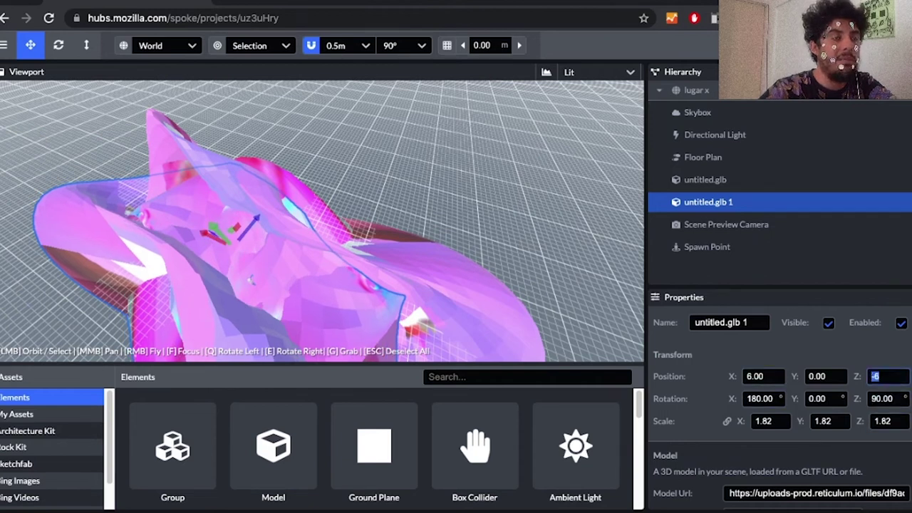
pyautogui.click(884, 421)
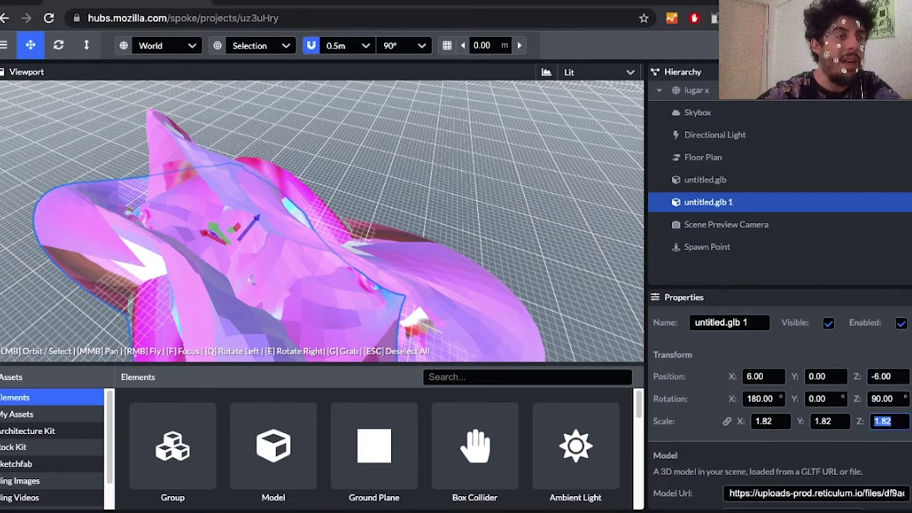
pyautogui.click(826, 420)
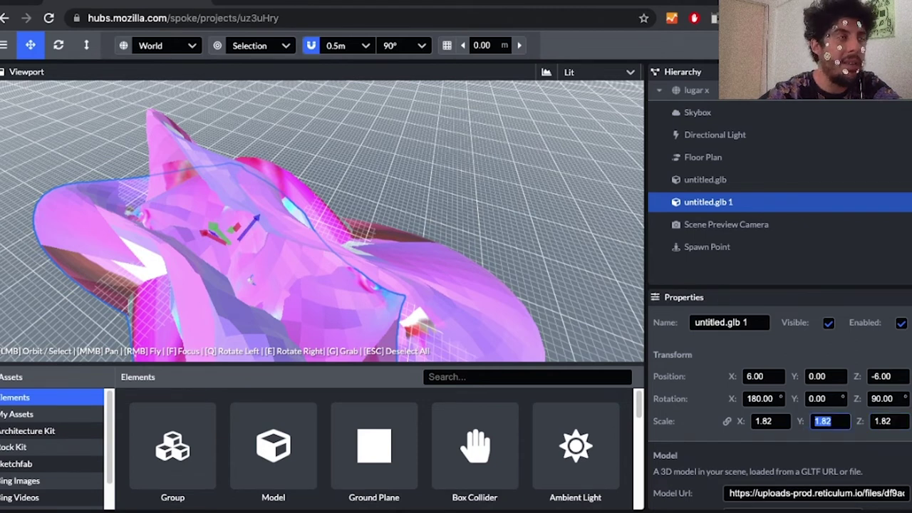
pyautogui.write('2')
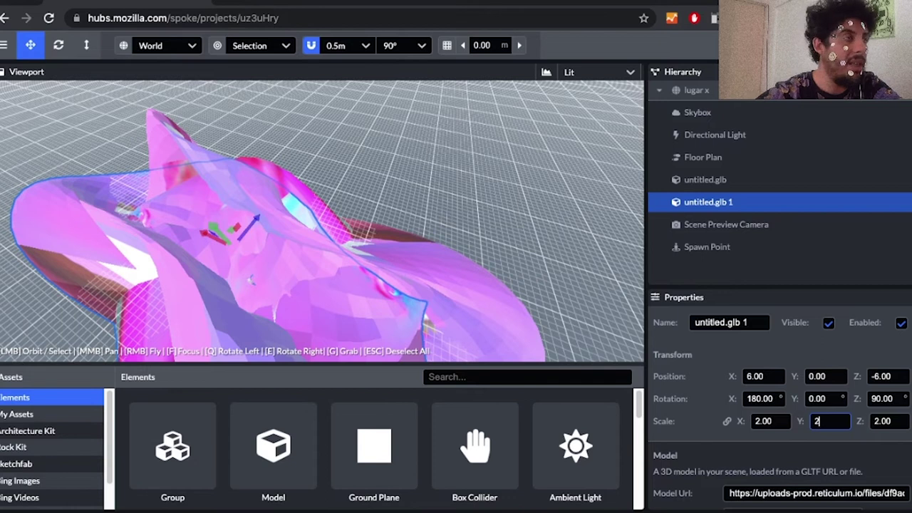
pyautogui.press('BackSpace')
pyautogui.write('3')
pyautogui.press('Tab')
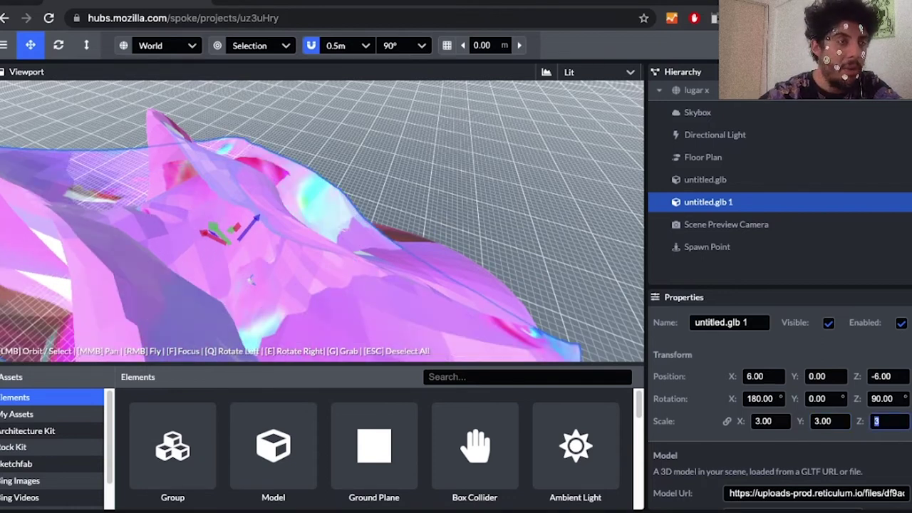
# Unlink the terrain copy's scale axes and set its X scale to 2 and Z scale to 1
pyautogui.click(727, 421)
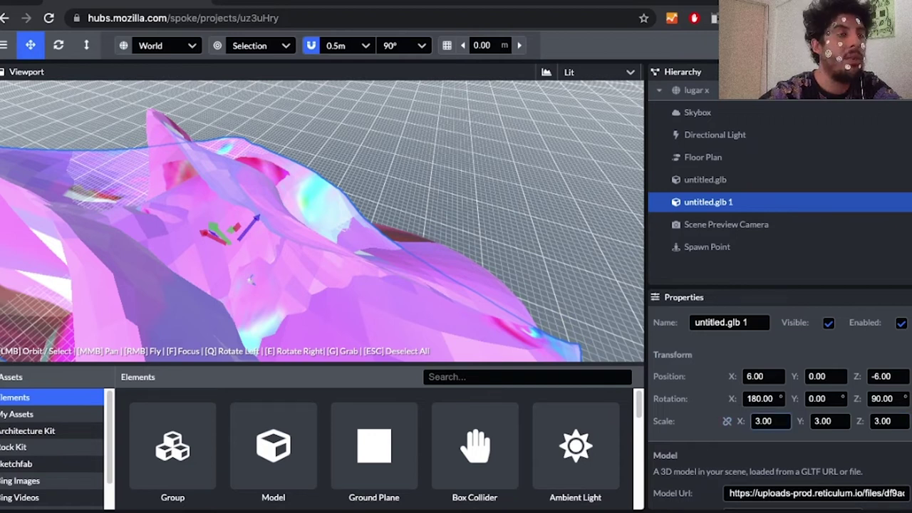
pyautogui.press('BackSpace')
pyautogui.press('BackSpace')
pyautogui.press('BackSpace')
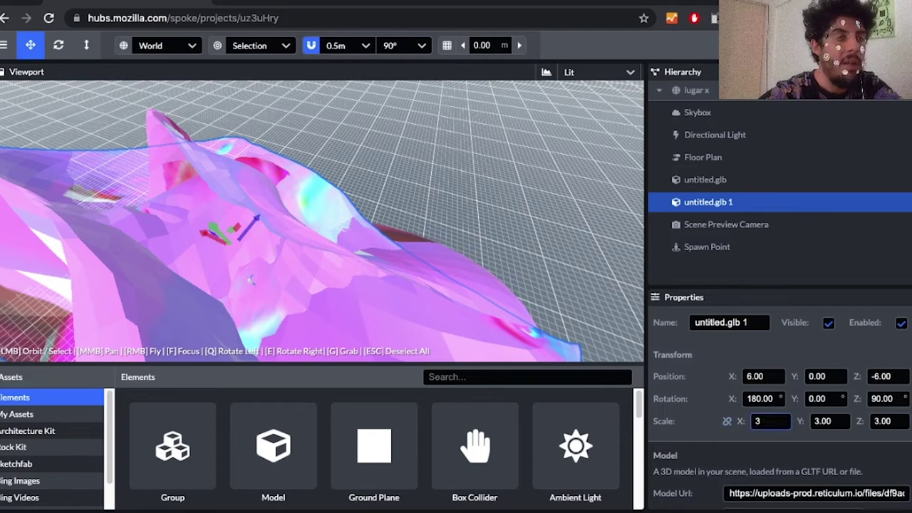
pyautogui.write('2')
pyautogui.press('Tab')
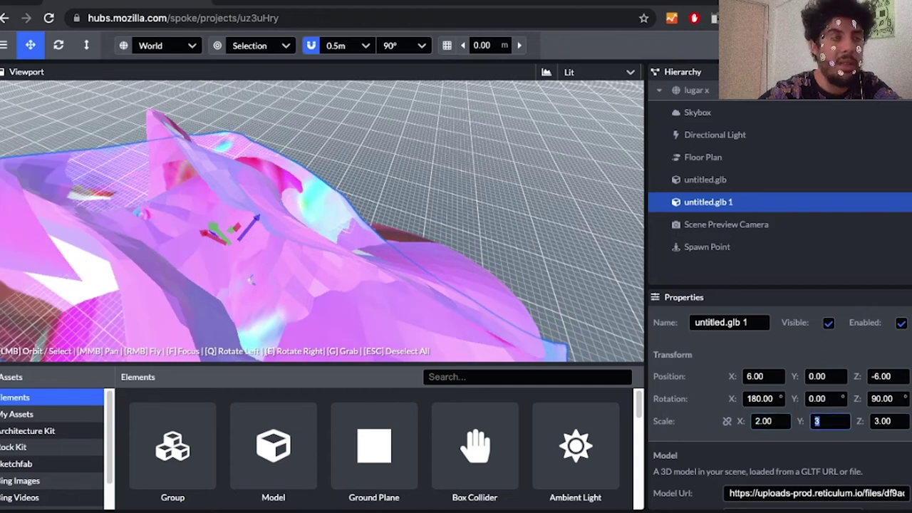
pyautogui.press('Tab')
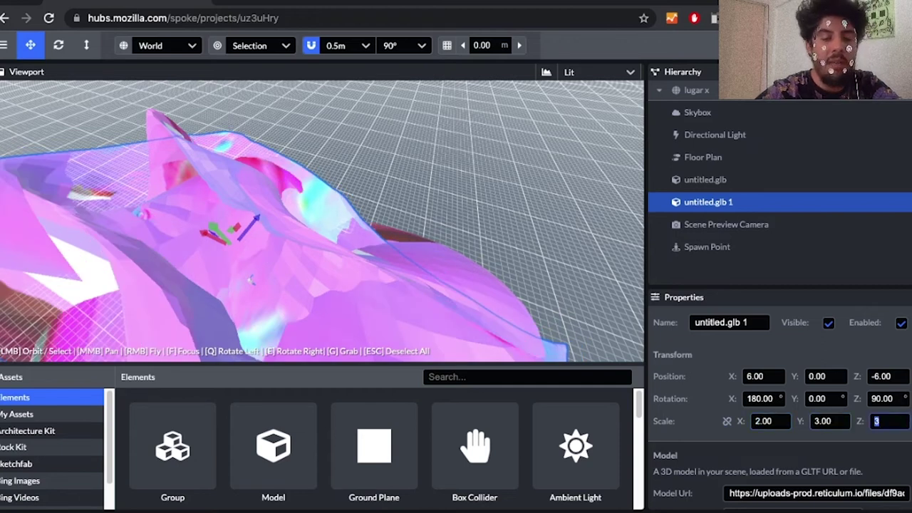
pyautogui.write('1')
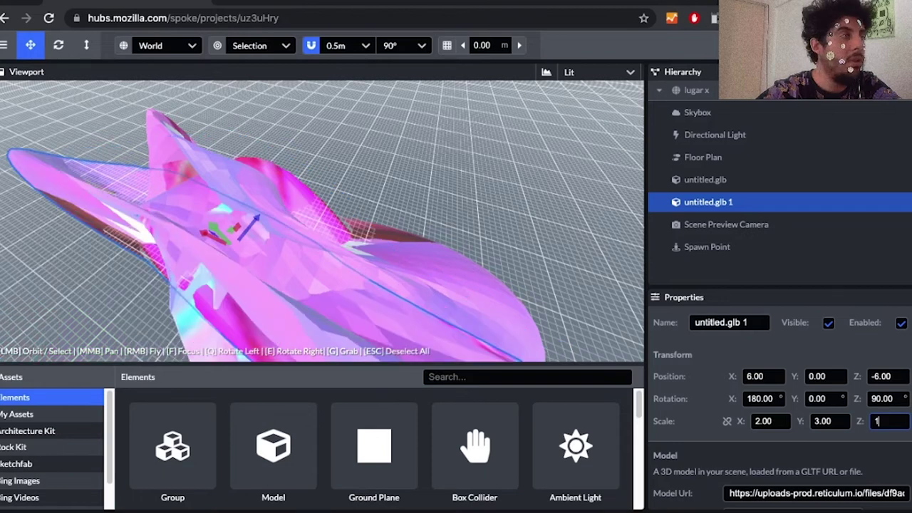
# Reselect the terrain copy and raise it along the Y axis to position 5.50
pyautogui.moveTo(456, 193); pyautogui.dragTo(459, 161)
pyautogui.click(460, 160)
pyautogui.click(708, 203)
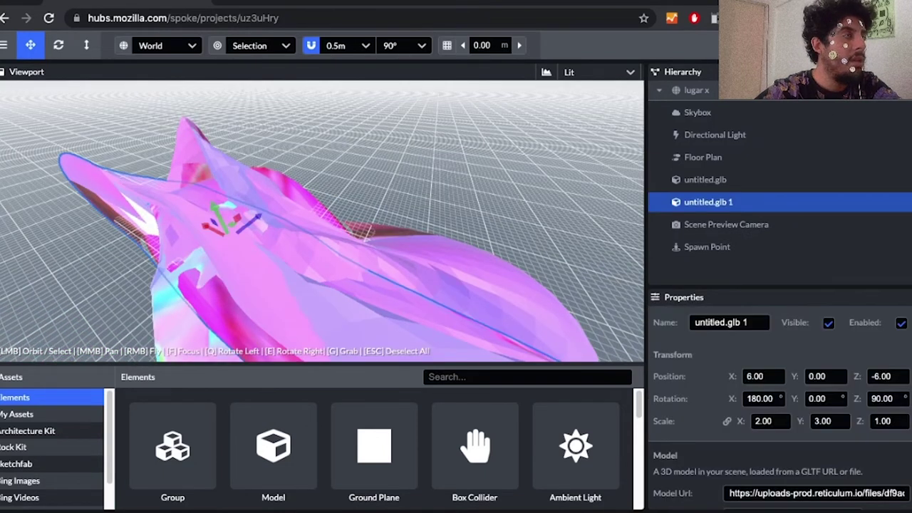
pyautogui.moveTo(215, 208); pyautogui.dragTo(9, 89)
pyautogui.scroll(-10, 143, 142)
pyautogui.moveTo(214, 249); pyautogui.dragTo(375, 257)
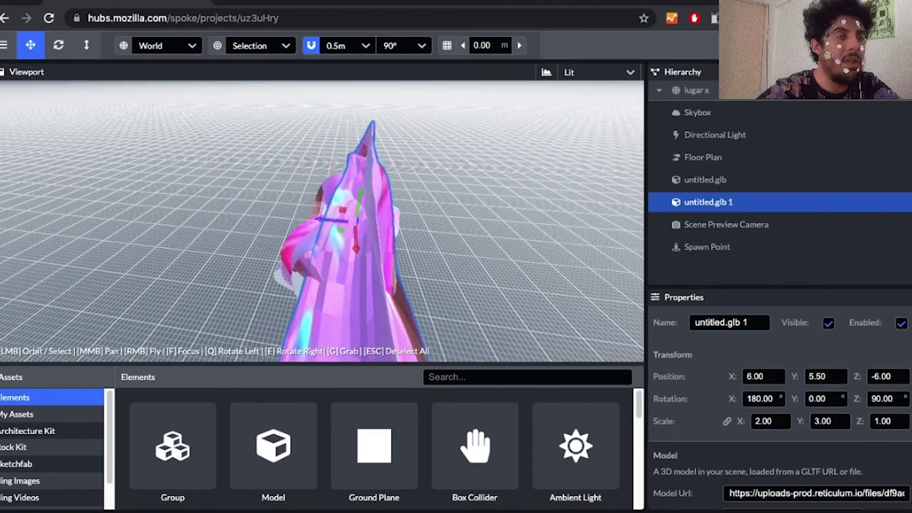
# Set the terrain copy's linked scale to 4 on all axes and deselect it
pyautogui.click(888, 422)
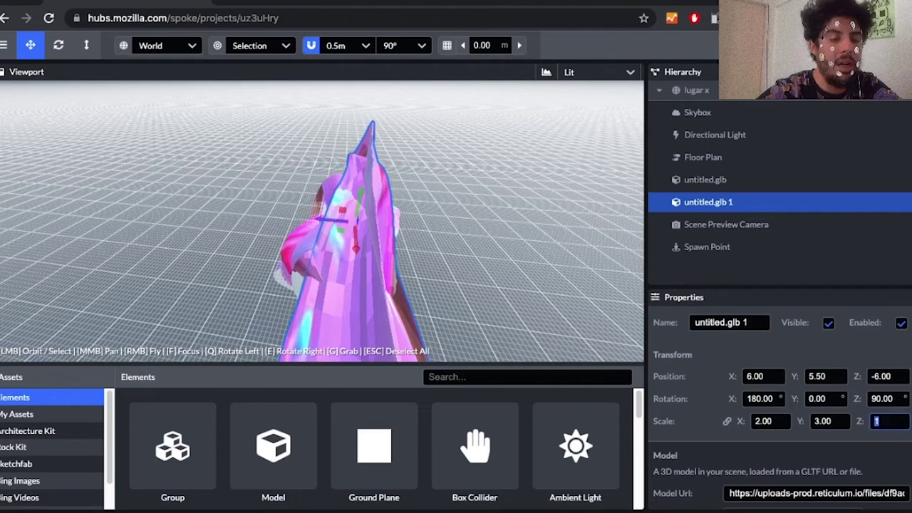
pyautogui.write('4')
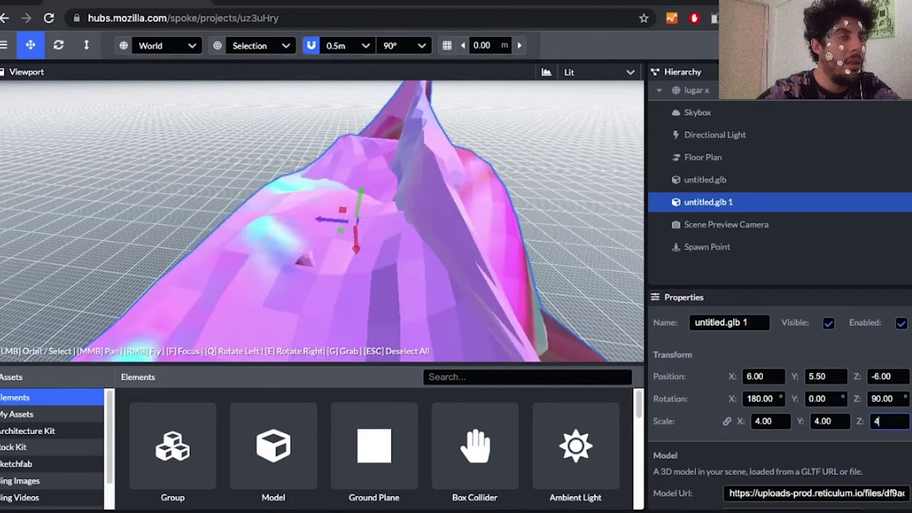
pyautogui.press('Escape')
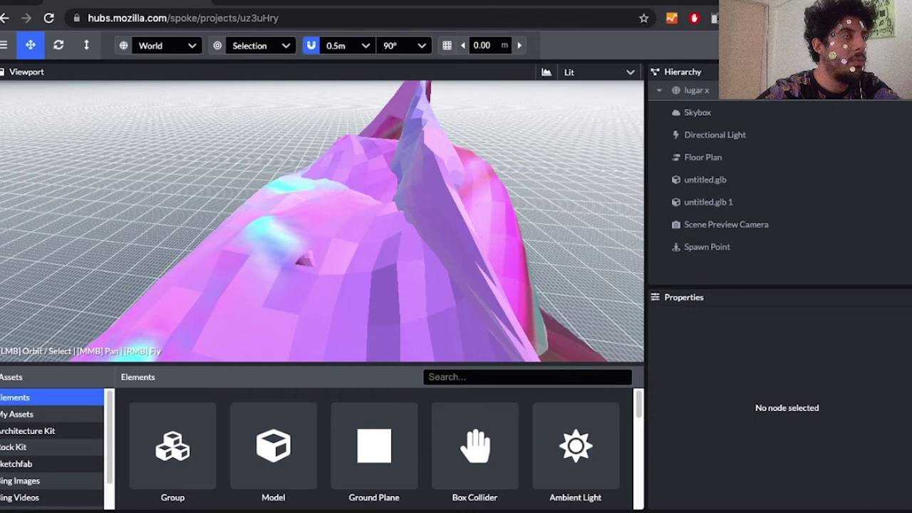
# Move the terrain copy untitled.glb 1 to Y position -1.50 and Z position -27.50, and deselect it
pyautogui.click(708, 202)
pyautogui.moveTo(331, 220); pyautogui.dragTo(630, 229)
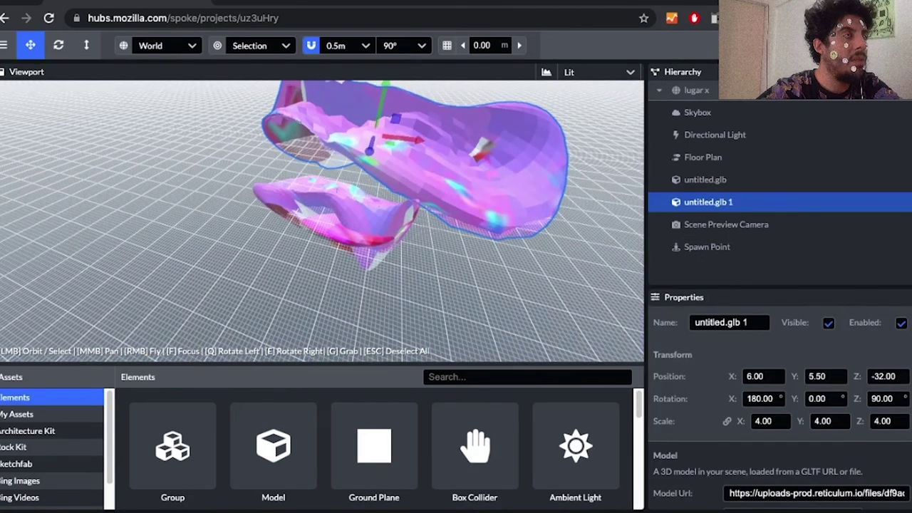
pyautogui.moveTo(383, 99); pyautogui.dragTo(371, 156)
pyautogui.moveTo(372, 156); pyautogui.dragTo(239, 187)
pyautogui.moveTo(437, 273); pyautogui.dragTo(430, 211)
pyautogui.moveTo(520, 214); pyautogui.dragTo(526, 188)
pyautogui.moveTo(399, 192); pyautogui.dragTo(417, 260)
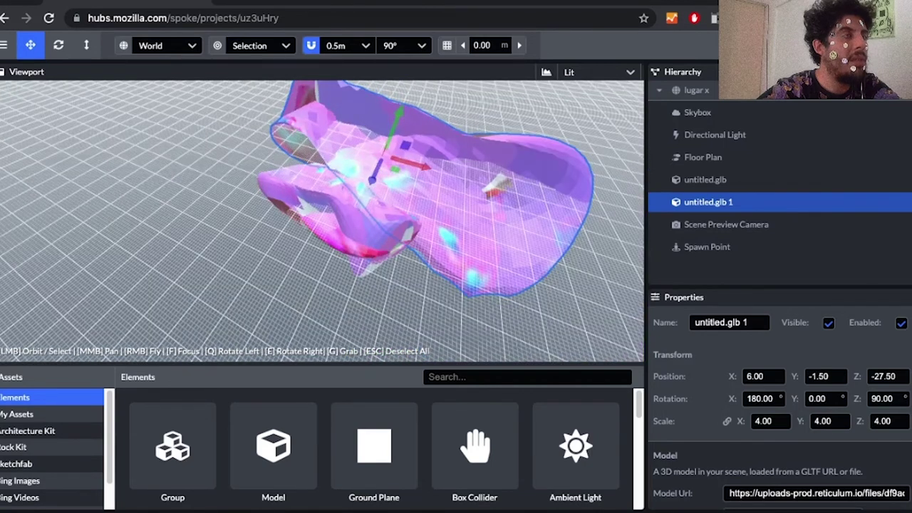
pyautogui.press('Escape')
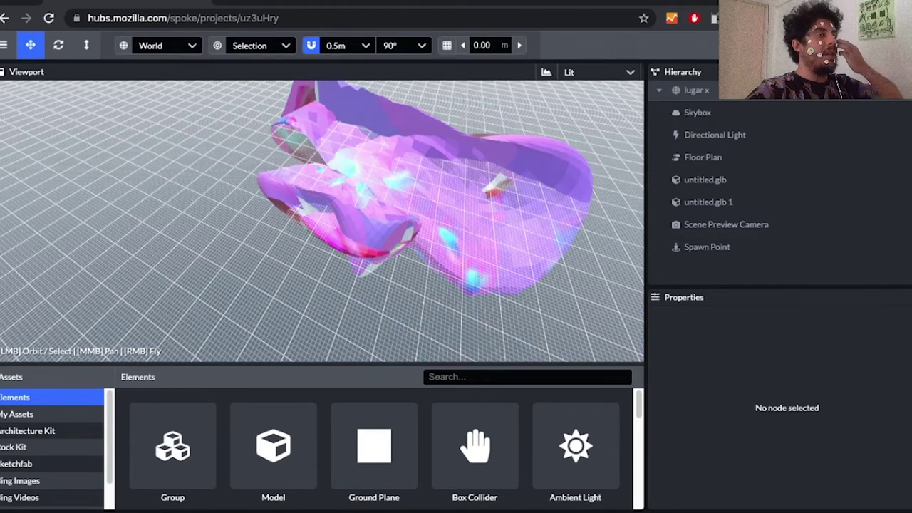
# Select the Floor Plan and regenerate it so it covers both terrain pieces
pyautogui.moveTo(417, 249); pyautogui.dragTo(674, 91)
pyautogui.moveTo(563, 178); pyautogui.dragTo(513, 214)
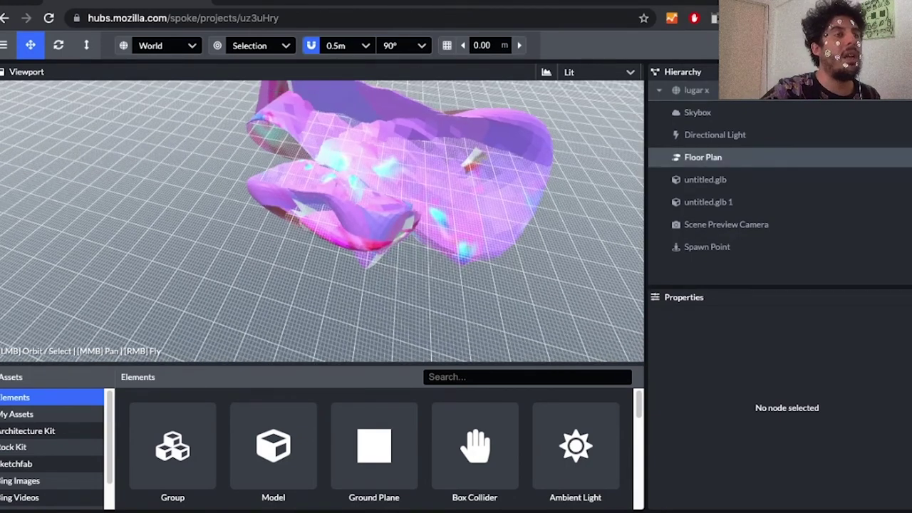
pyautogui.click(703, 157)
pyautogui.scroll(-3, 758, 407)
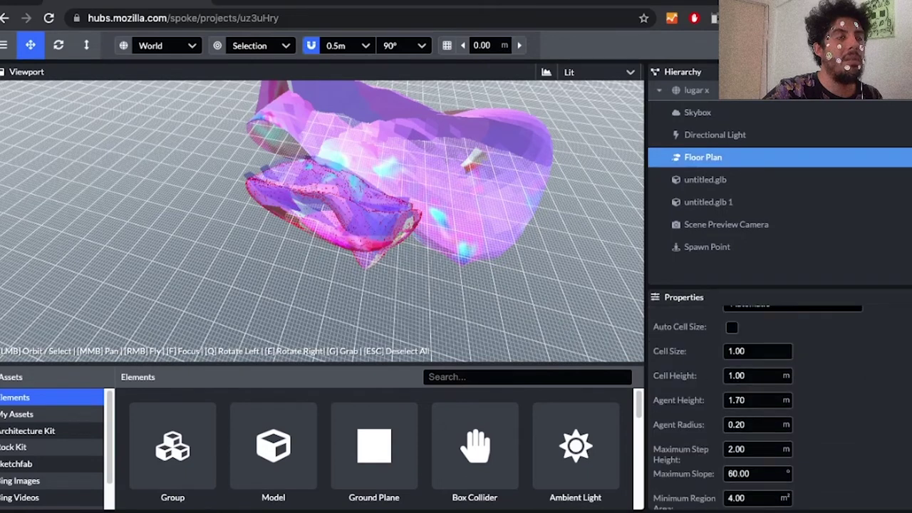
pyautogui.click(782, 492)
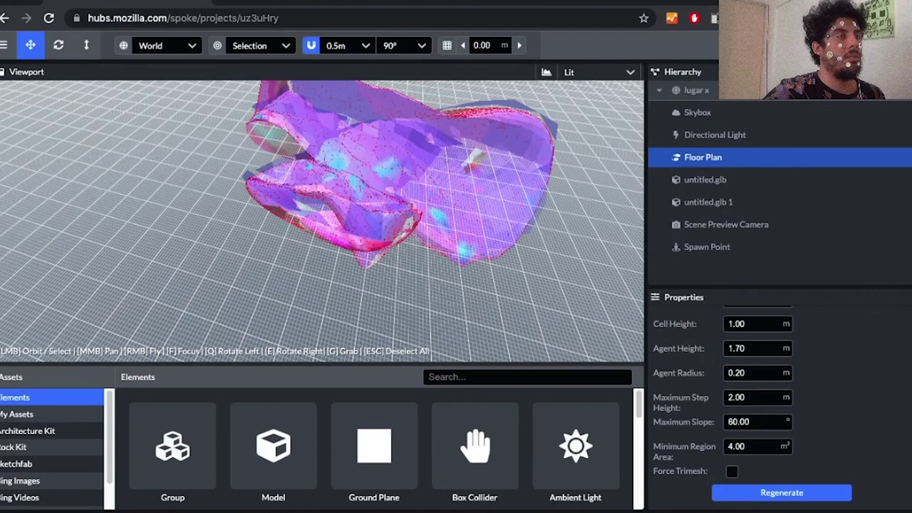
pyautogui.moveTo(400, 235); pyautogui.dragTo(285, 178)
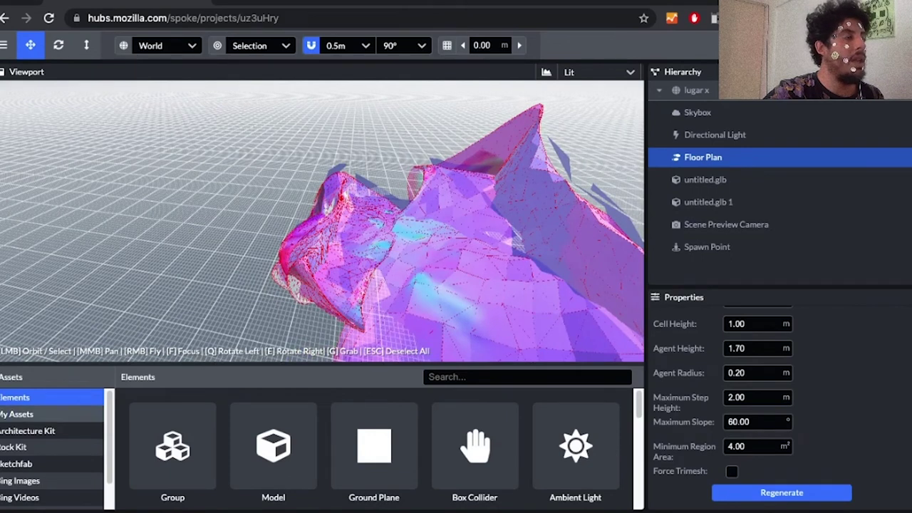
# Place the uploaded tree model arbol2.glb on the terrain at X -1.00, Y 0.00, Z -25.00
pyautogui.click(29, 414)
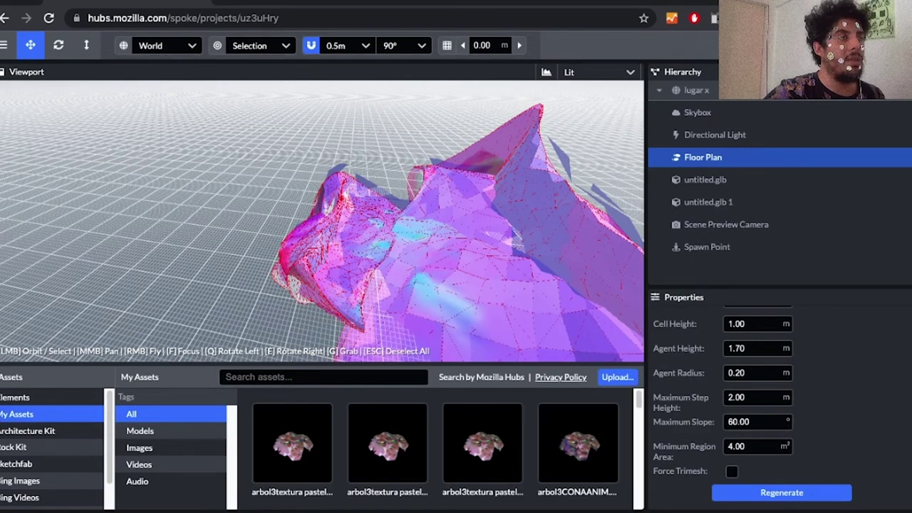
pyautogui.click(200, 214)
pyautogui.moveTo(199, 213); pyautogui.dragTo(317, 278)
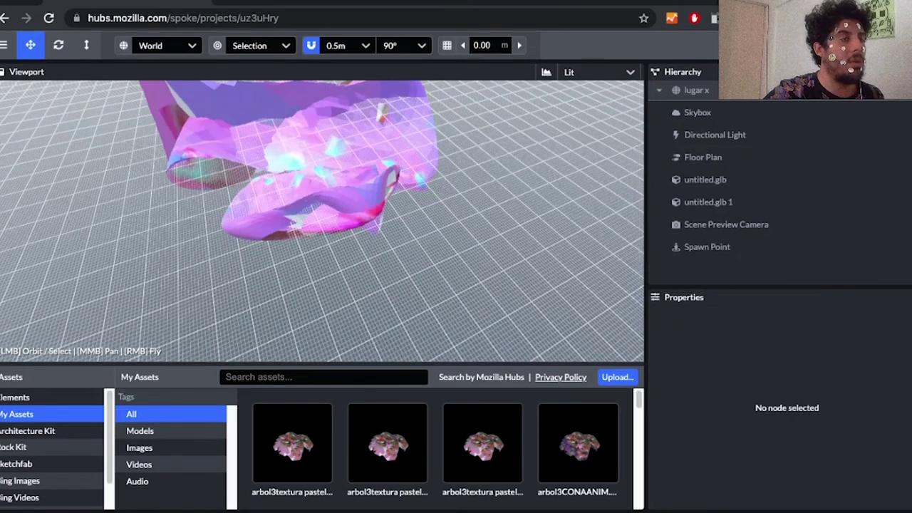
pyautogui.scroll(-1, 483, 444)
pyautogui.scroll(-2, 447, 446)
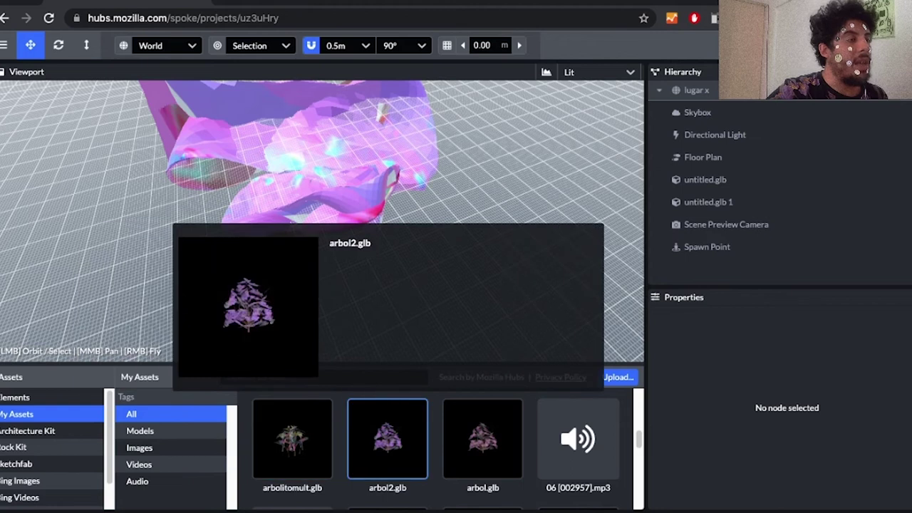
pyautogui.click(387, 438)
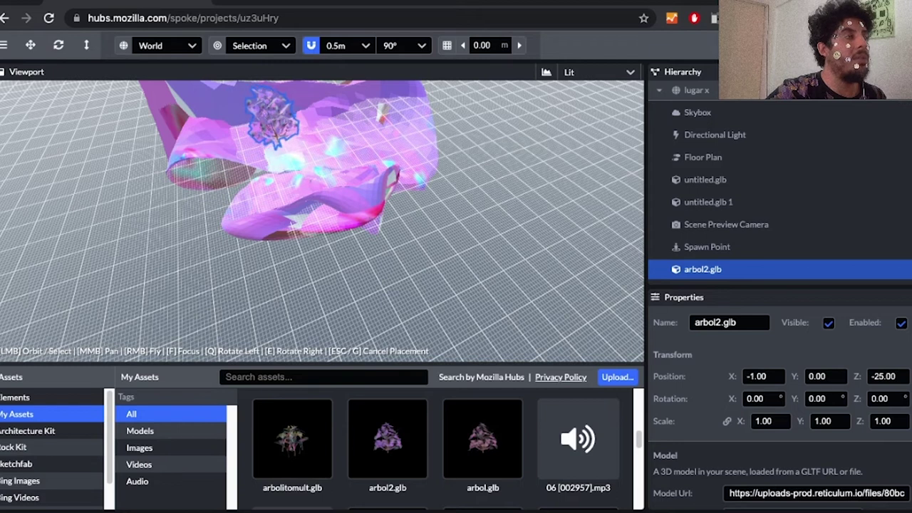
pyautogui.click(278, 139)
# Turn off transform snapping and move the tree along the Z axis to position -10.308
pyautogui.moveTo(321, 221)
pyautogui.mouseDown()
pyautogui.moveTo(349, 225)
pyautogui.moveTo(320, 264)
pyautogui.moveTo(342, 199)
pyautogui.moveTo(292, 214)
pyautogui.moveTo(335, 211)
pyautogui.mouseUp()
pyautogui.scroll(5, 321, 221)
pyautogui.scroll(5, 257, 234)
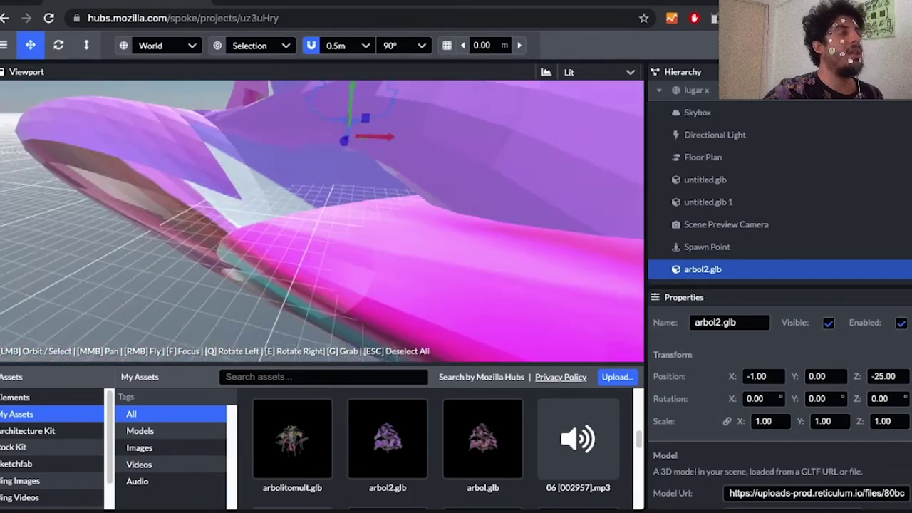
pyautogui.moveTo(321, 221); pyautogui.dragTo(310, 242)
pyautogui.scroll(-5, 321, 221)
pyautogui.click(312, 45)
pyautogui.click(311, 46)
pyautogui.click(311, 46)
pyautogui.scroll(5, 320, 214)
pyautogui.scroll(3, 400, 438)
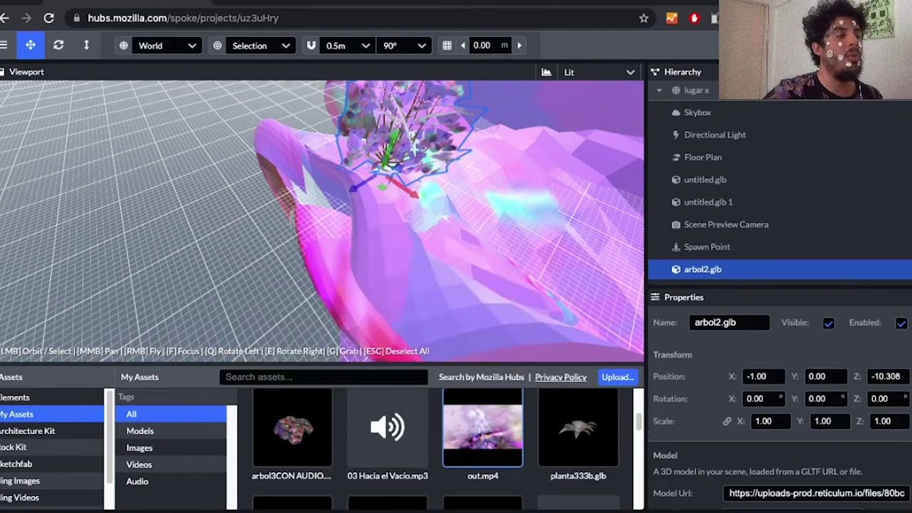
# Find color00024.png among the uploaded assets and place it on the terrain near X 9.54, Y 0.865, Z -26.625
pyautogui.moveTo(483, 428)
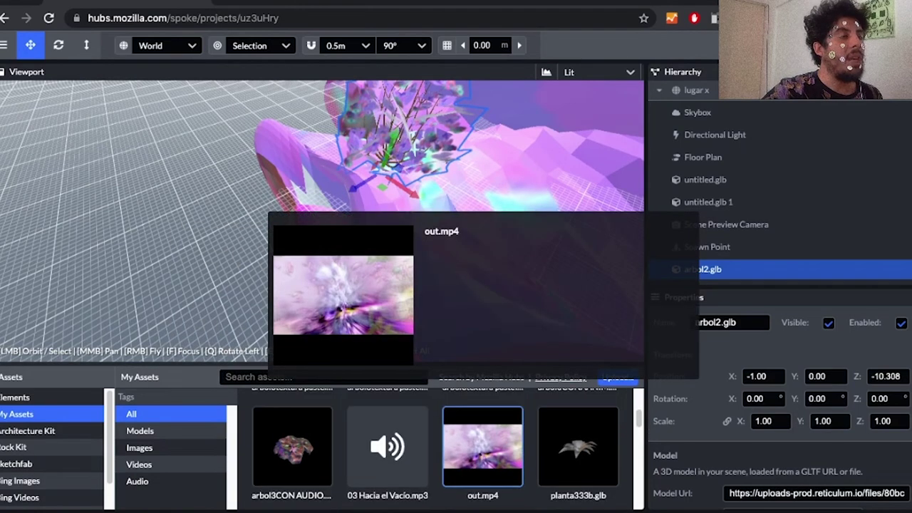
pyautogui.scroll(-5, 447, 449)
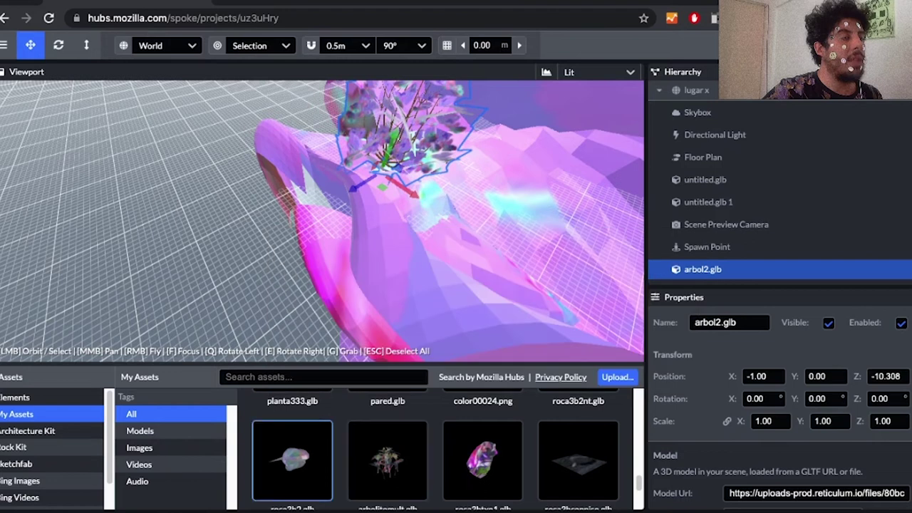
pyautogui.scroll(1, 388, 456)
pyautogui.scroll(-3, 483, 443)
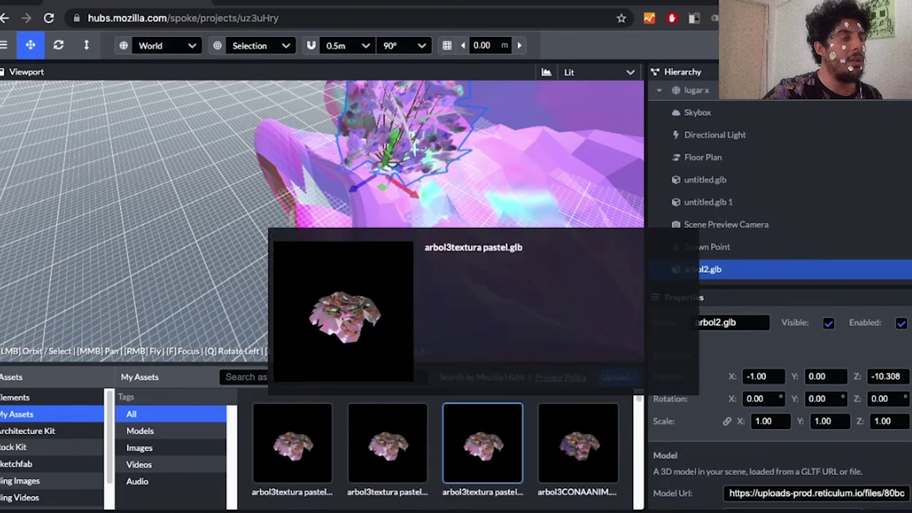
pyautogui.scroll(-3, 556, 435)
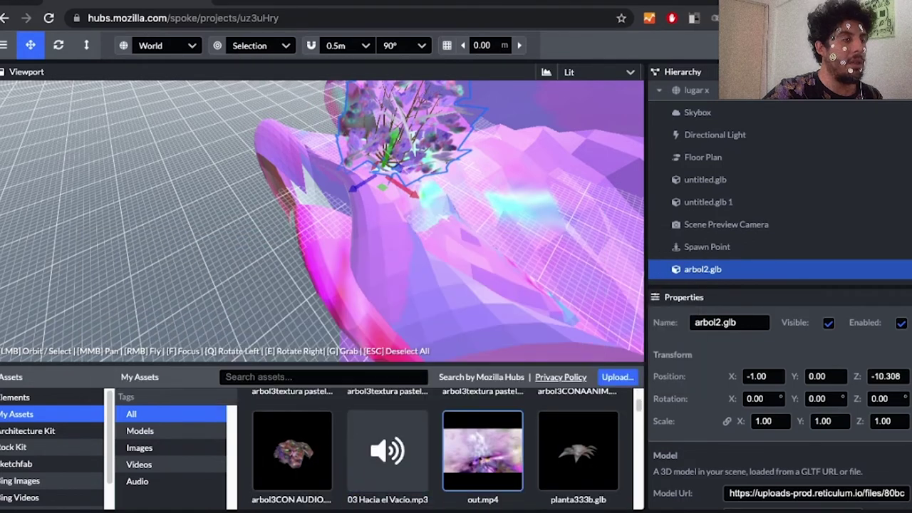
pyautogui.scroll(-2, 578, 428)
pyautogui.scroll(-5, 578, 447)
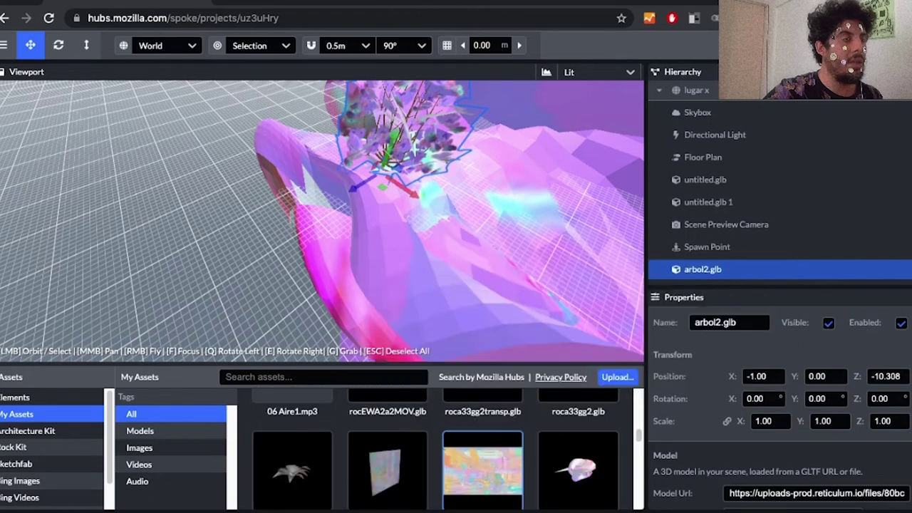
pyautogui.moveTo(483, 470); pyautogui.dragTo(568, 167)
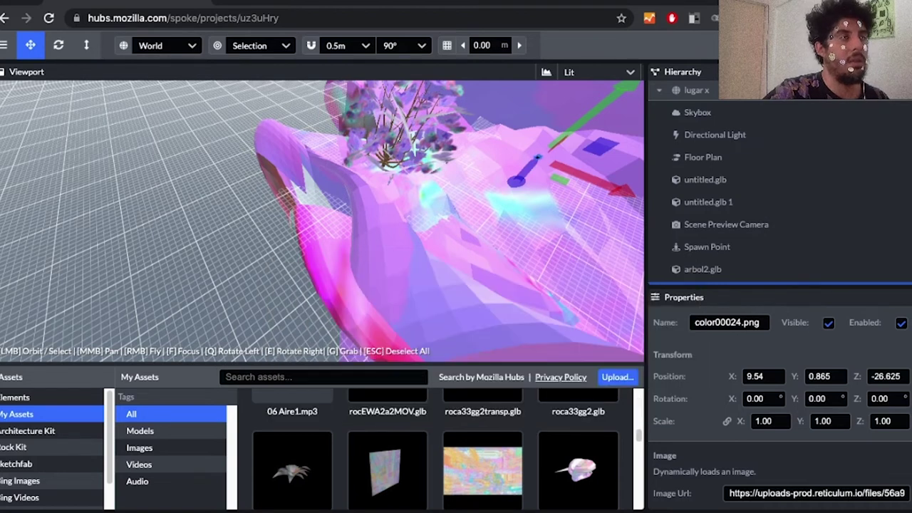
# Move the color00024.png image to Z position -18.816 and scale it uniformly to about 11.389
pyautogui.press('f')
pyautogui.moveTo(328, 192); pyautogui.dragTo(292, 278)
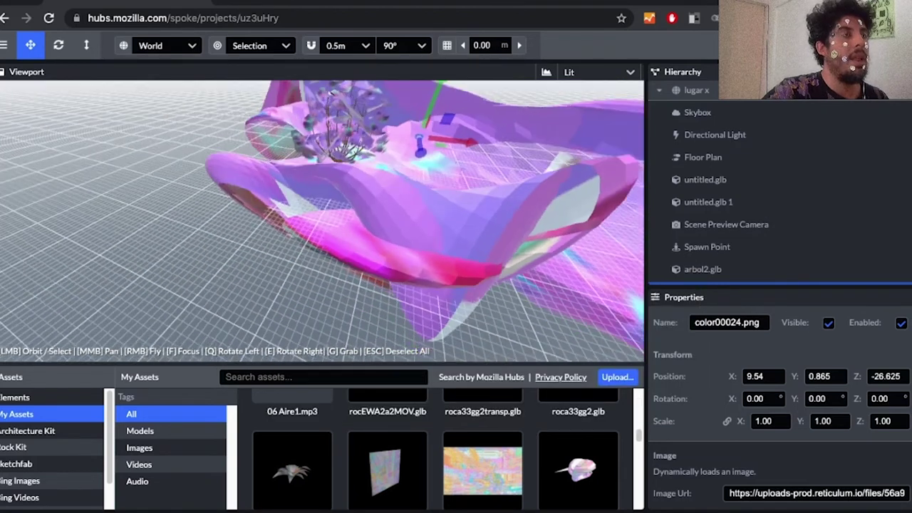
pyautogui.scroll(5, 320, 221)
pyautogui.moveTo(321, 220); pyautogui.dragTo(371, 232)
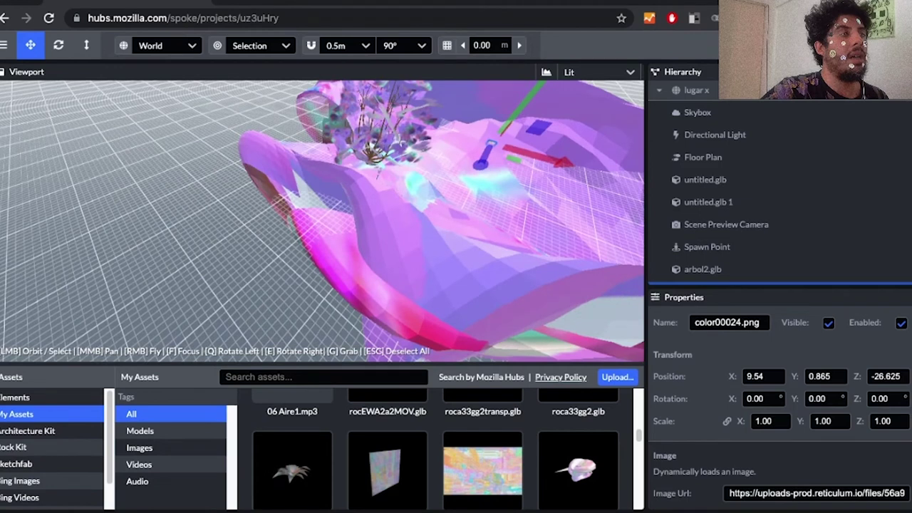
pyautogui.moveTo(484, 159); pyautogui.dragTo(469, 191)
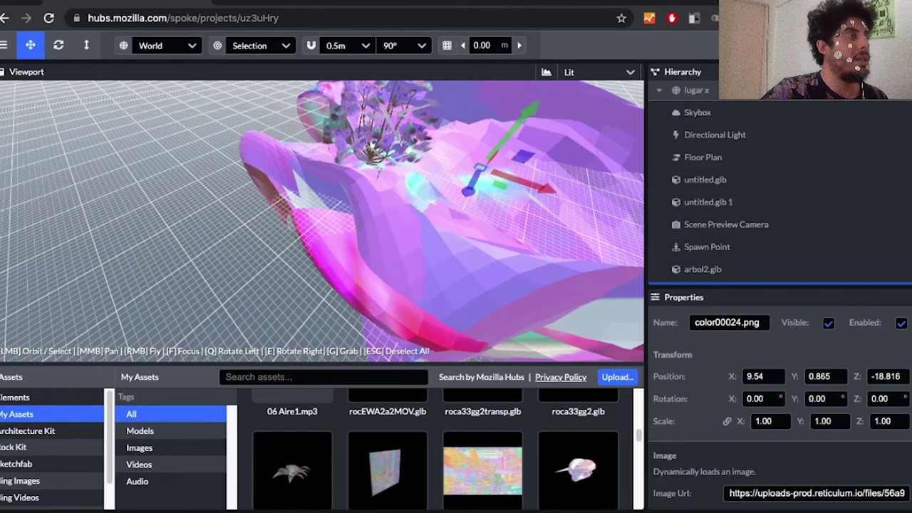
pyautogui.click(87, 44)
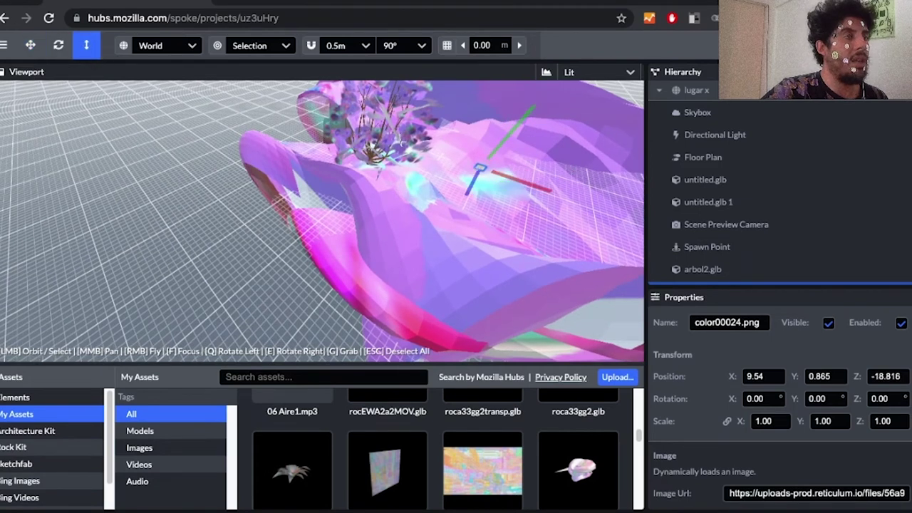
pyautogui.moveTo(481, 167); pyautogui.dragTo(576, 93)
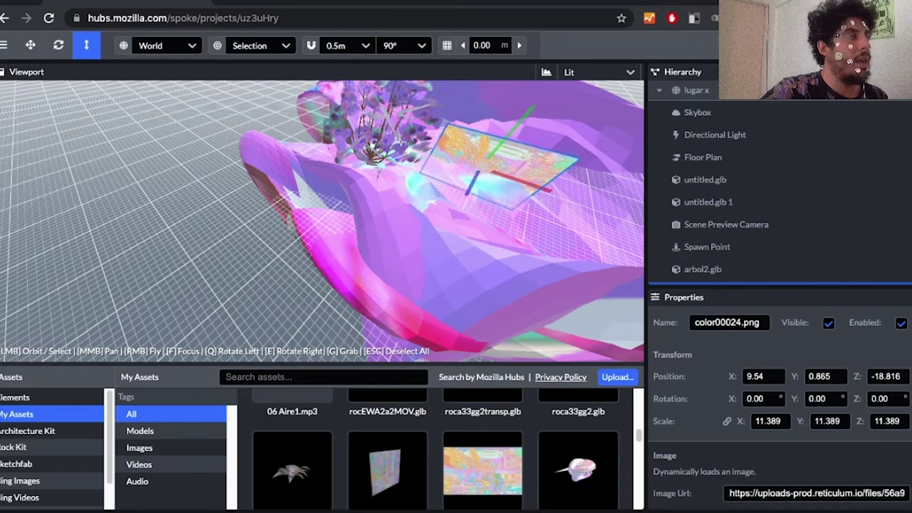
# Raise the image to Y position 17.329 and move it along the X axis to 19.026
pyautogui.click(30, 44)
pyautogui.moveTo(342, 221); pyautogui.dragTo(385, 189)
pyautogui.moveTo(461, 119); pyautogui.dragTo(471, 87)
pyautogui.moveTo(399, 214); pyautogui.dragTo(307, 250)
pyautogui.scroll(-10, 378, 214)
pyautogui.moveTo(426, 206); pyautogui.dragTo(466, 152)
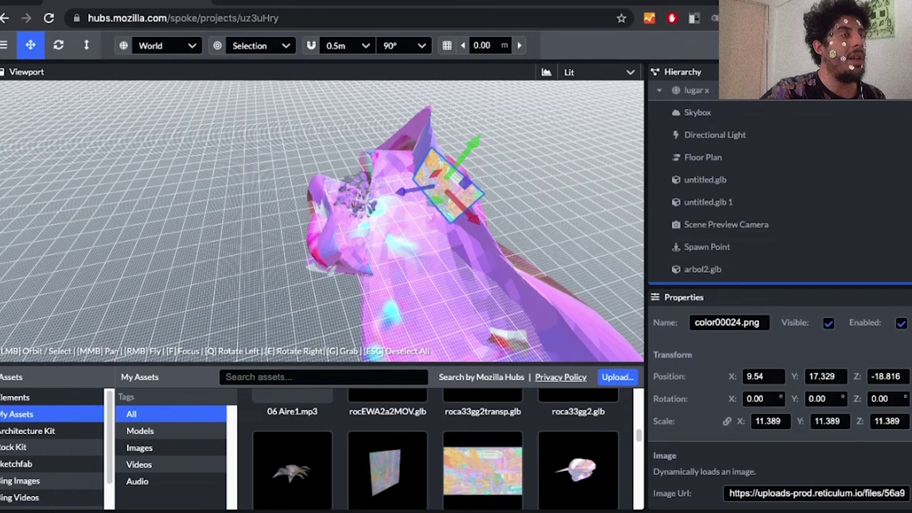
pyautogui.moveTo(466, 209); pyautogui.dragTo(530, 275)
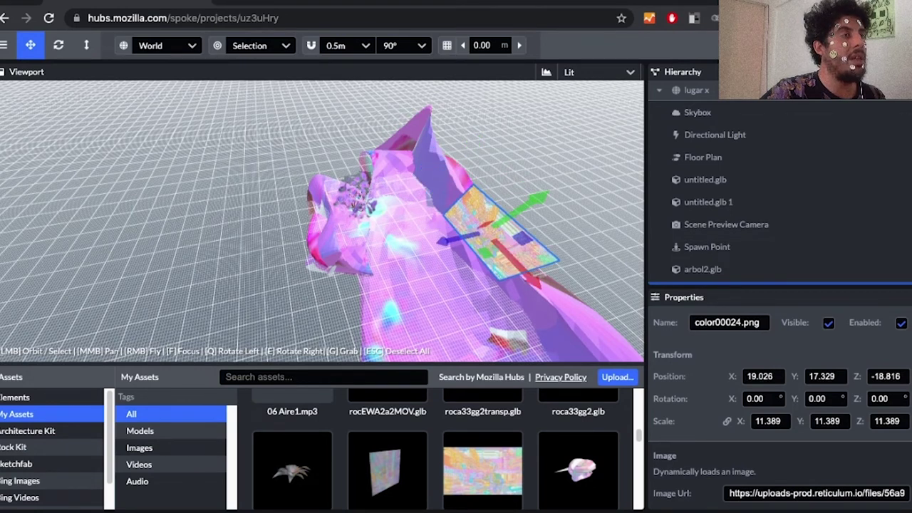
# Rotate the image to about 84.7° on X, -31.6° on Y and 87.2° on Z
pyautogui.click(58, 45)
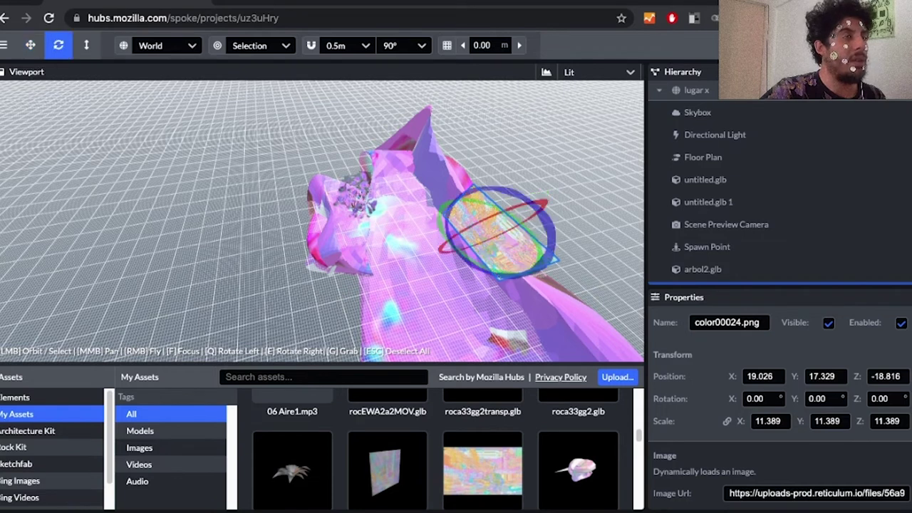
pyautogui.moveTo(507, 273); pyautogui.dragTo(460, 246)
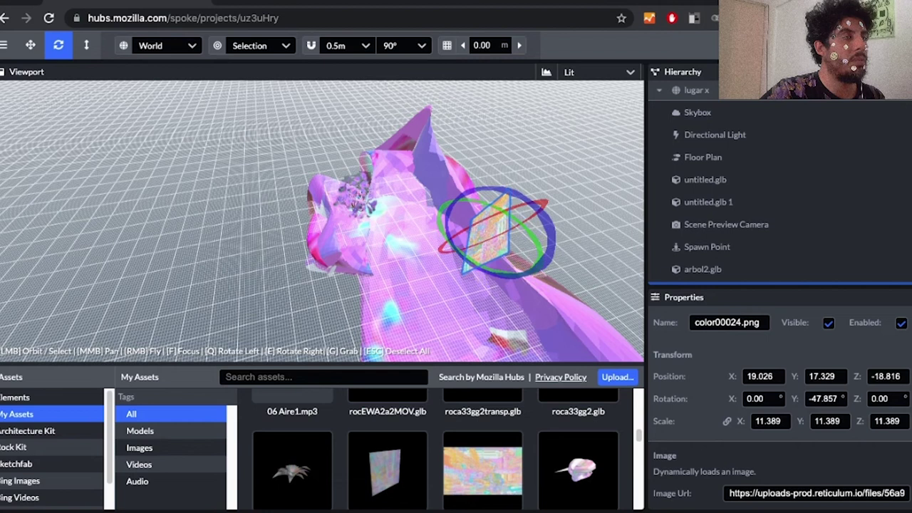
pyautogui.moveTo(505, 273); pyautogui.dragTo(470, 253)
pyautogui.moveTo(538, 196); pyautogui.dragTo(502, 188)
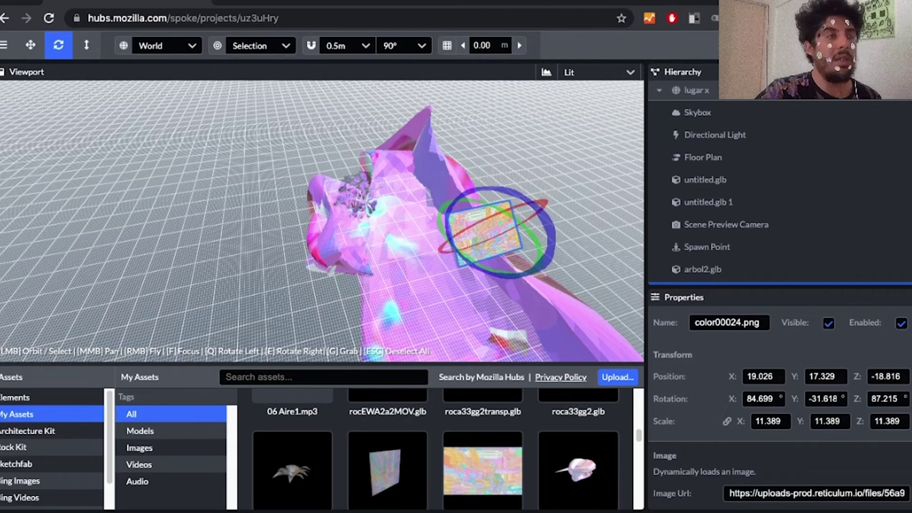
# Enable Billboard for the image, and check its transparency mode and projection options
pyautogui.scroll(-3, 781, 406)
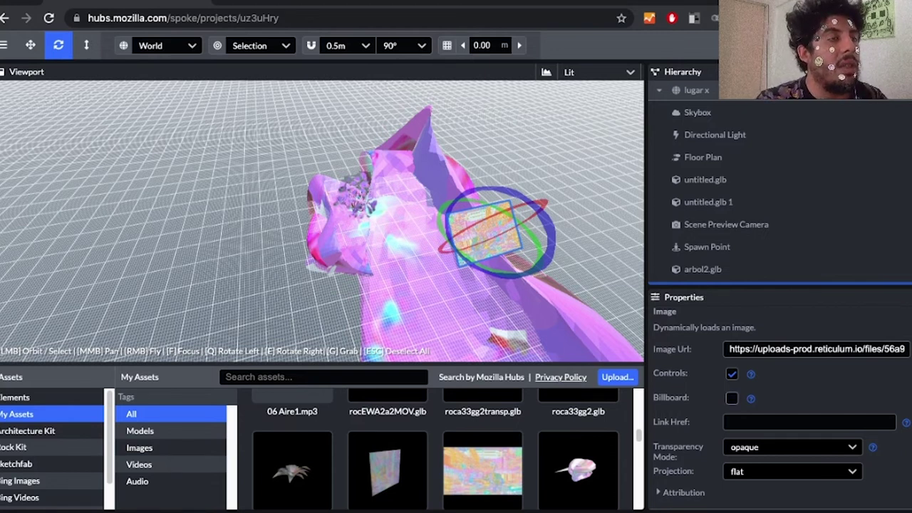
pyautogui.click(732, 398)
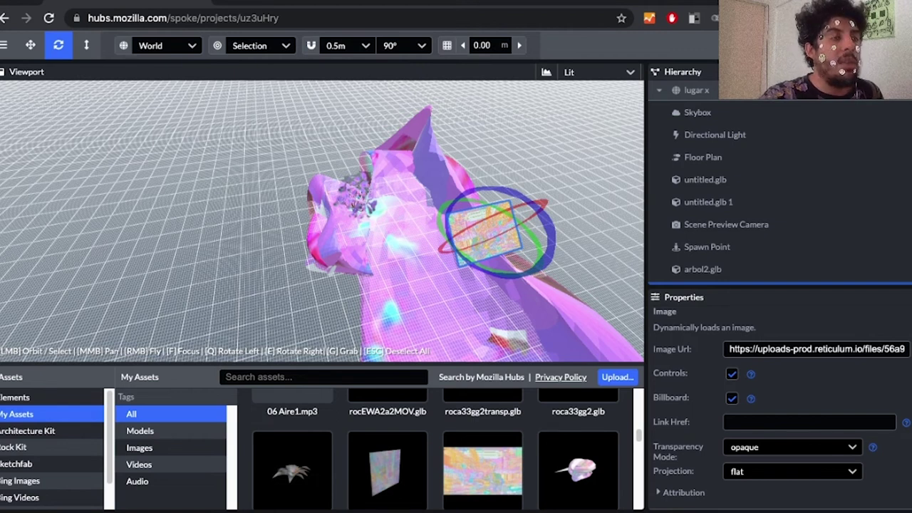
pyautogui.click(793, 447)
pyautogui.click(884, 470)
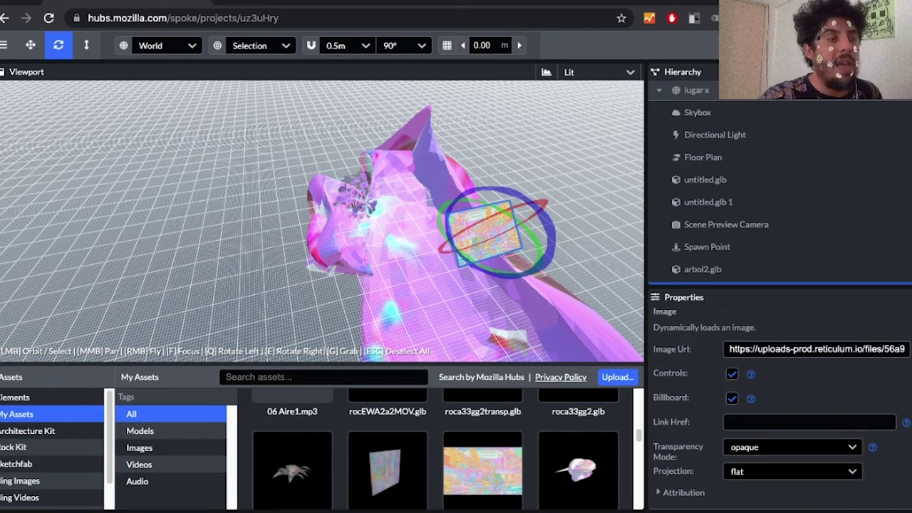
pyautogui.click(793, 472)
pyautogui.click(738, 493)
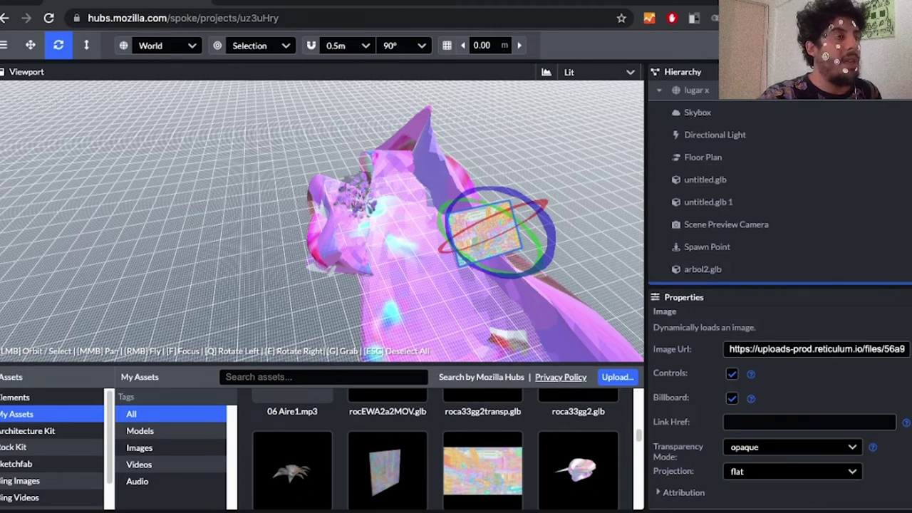
# Place the out.mp4 video from My Assets on the far end of the terrain
pyautogui.click(408, 292)
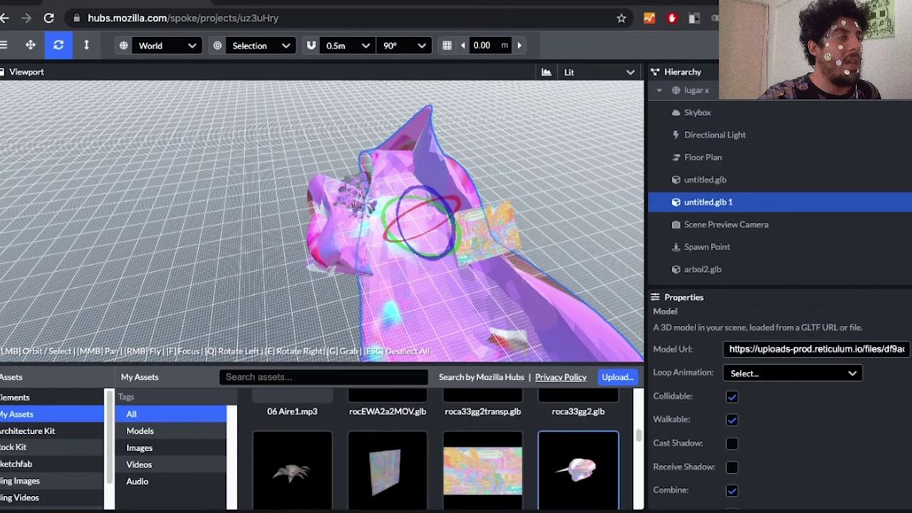
pyautogui.scroll(2, 579, 464)
pyautogui.moveTo(579, 460)
pyautogui.scroll(2, 577, 449)
pyautogui.moveTo(482, 428)
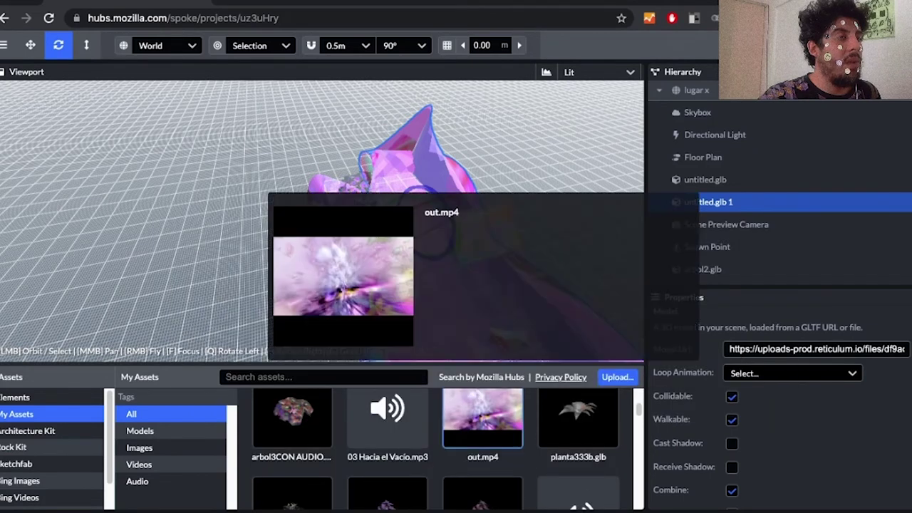
pyautogui.moveTo(499, 433); pyautogui.dragTo(400, 165)
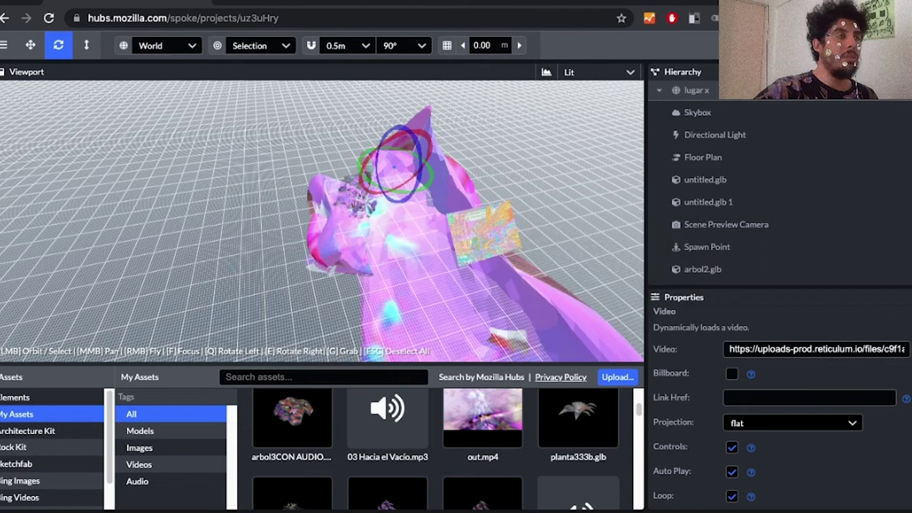
# Raise the out.mp4 video along the Y axis so it sits above the terrain surface
pyautogui.scroll(-3, 396, 168)
pyautogui.scroll(6, 396, 168)
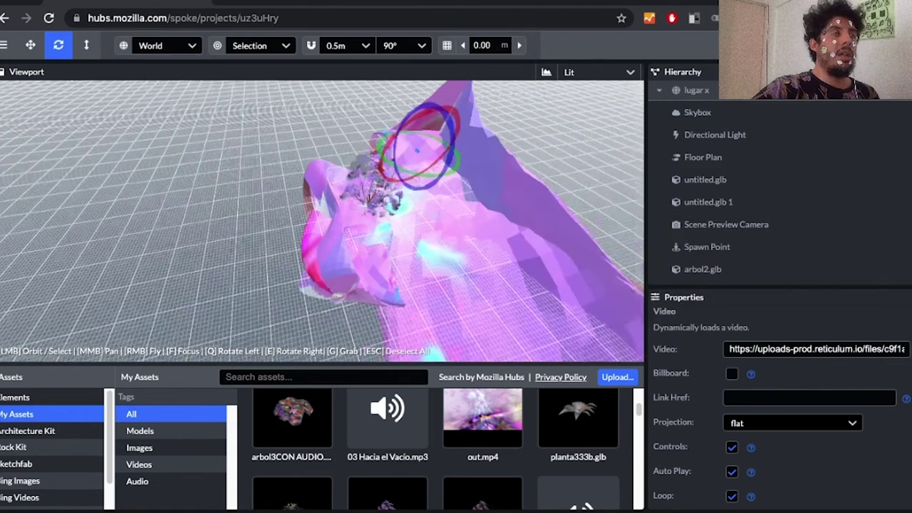
pyautogui.moveTo(396, 169); pyautogui.dragTo(648, 175)
pyautogui.moveTo(456, 175); pyautogui.dragTo(581, 161)
pyautogui.moveTo(388, 419)
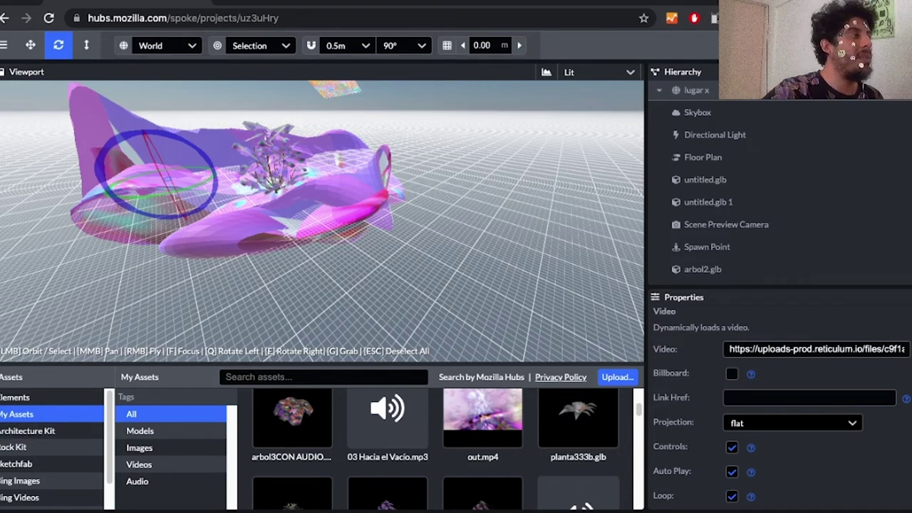
pyautogui.moveTo(371, 214); pyautogui.dragTo(364, 188)
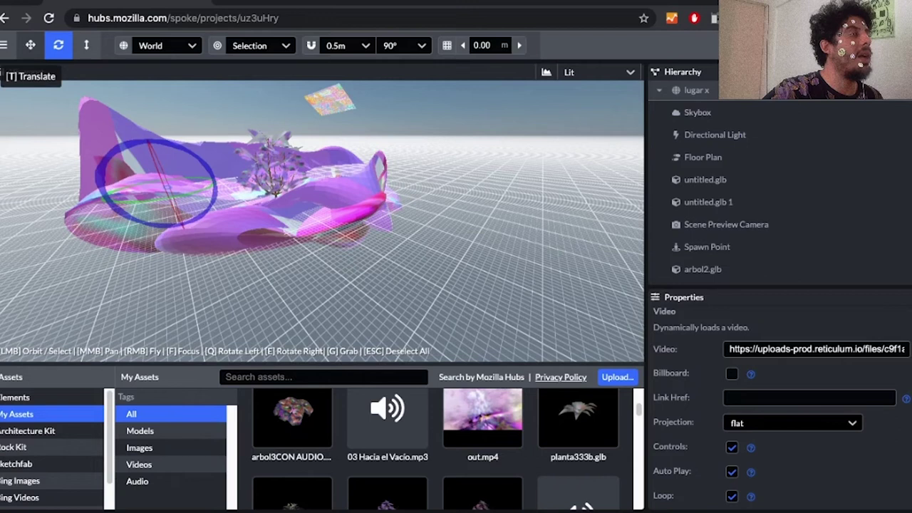
pyautogui.click(30, 45)
pyautogui.moveTo(151, 146); pyautogui.dragTo(137, 114)
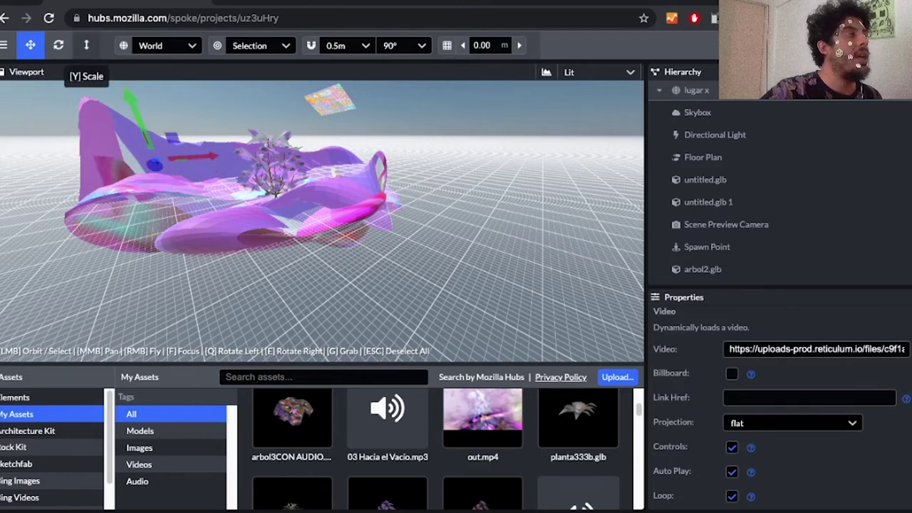
# Scale the out.mp4 video up uniformly to about 20.302
pyautogui.click(86, 44)
pyautogui.moveTo(155, 161); pyautogui.dragTo(176, 150)
pyautogui.moveTo(299, 242); pyautogui.dragTo(260, 281)
pyautogui.scroll(5, 321, 228)
pyautogui.scroll(-8, 321, 228)
pyautogui.moveTo(300, 221); pyautogui.dragTo(353, 271)
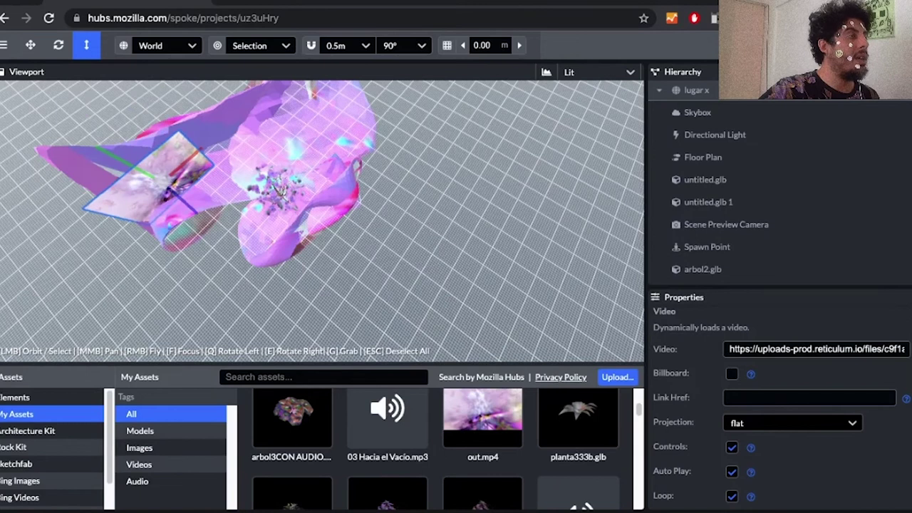
# Move the enlarged video back to the terrain's outer edge, at about X -15.264, Y 6.433, Z -20.206, and deselect it
pyautogui.press('t')
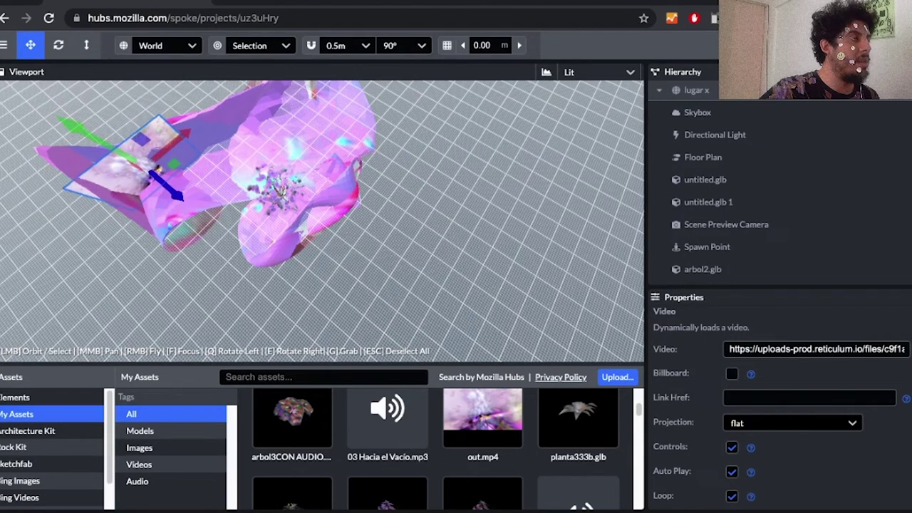
pyautogui.click(315, 258)
pyautogui.moveTo(314, 258); pyautogui.dragTo(470, 189)
pyautogui.scroll(5, 323, 221)
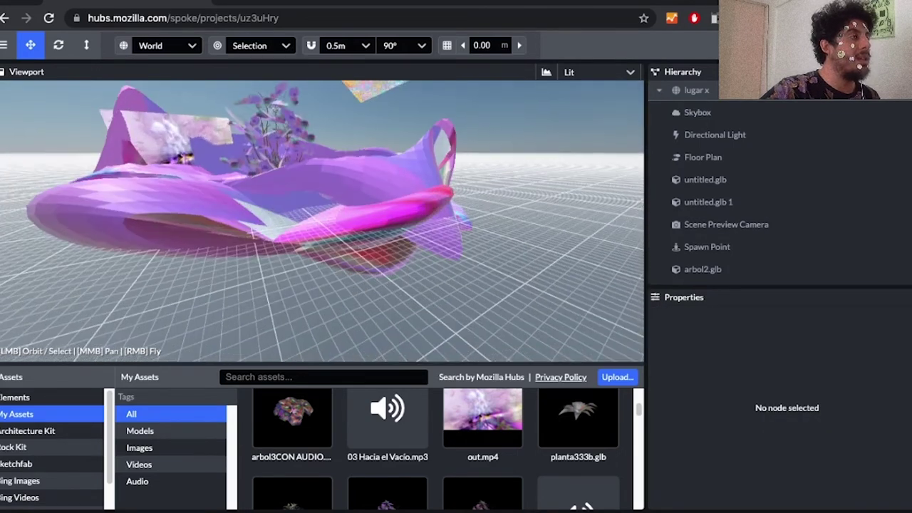
pyautogui.moveTo(322, 220); pyautogui.dragTo(377, 199)
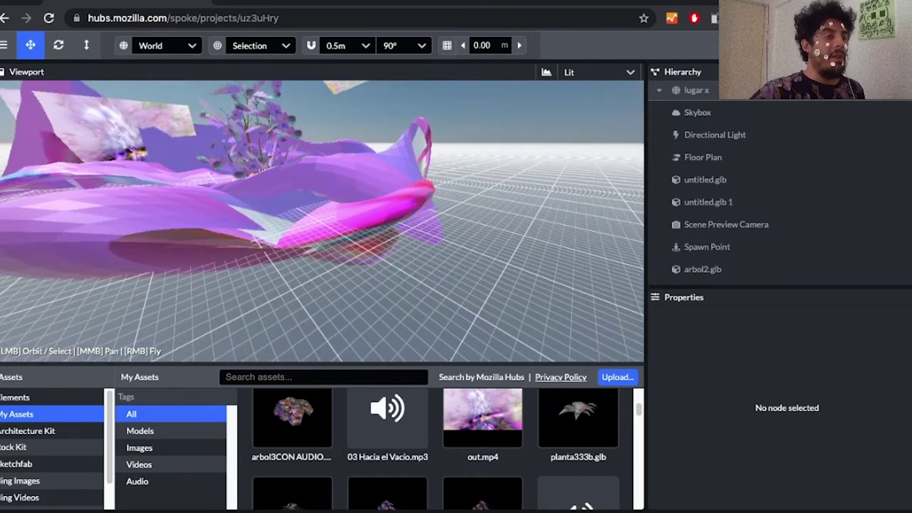
# Place the roca3btxn1.glb rock model from My Assets beside the tree, at about X 0.559, Y 6.819, Z 3.619
pyautogui.scroll(-3, 388, 424)
pyautogui.scroll(-2, 387, 424)
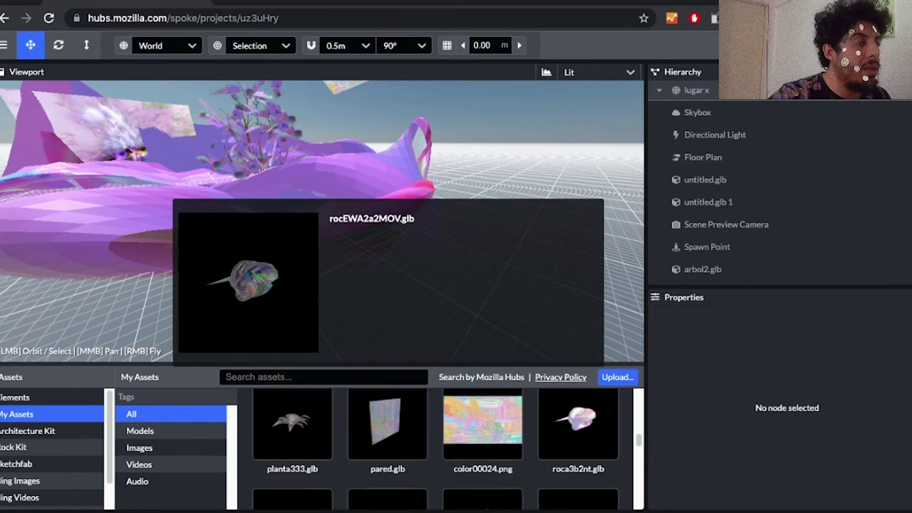
pyautogui.scroll(-2, 387, 424)
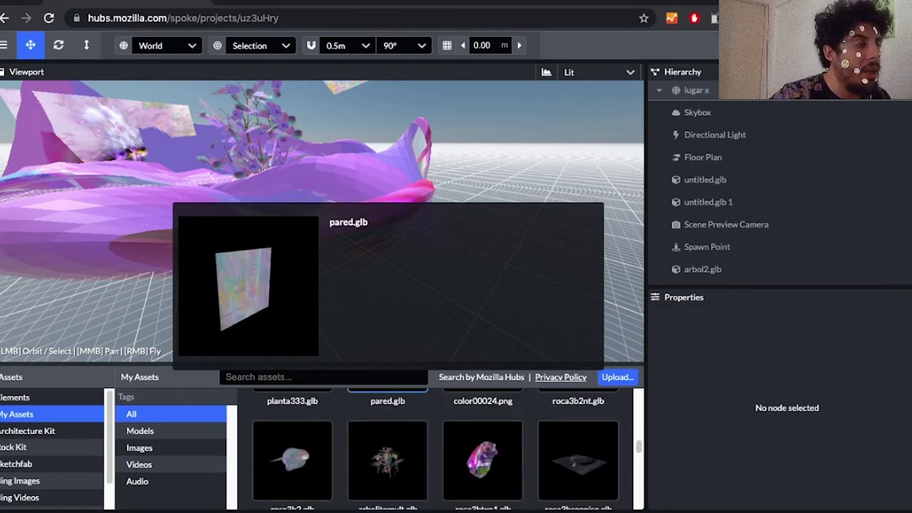
pyautogui.moveTo(483, 421)
pyautogui.click(482, 417)
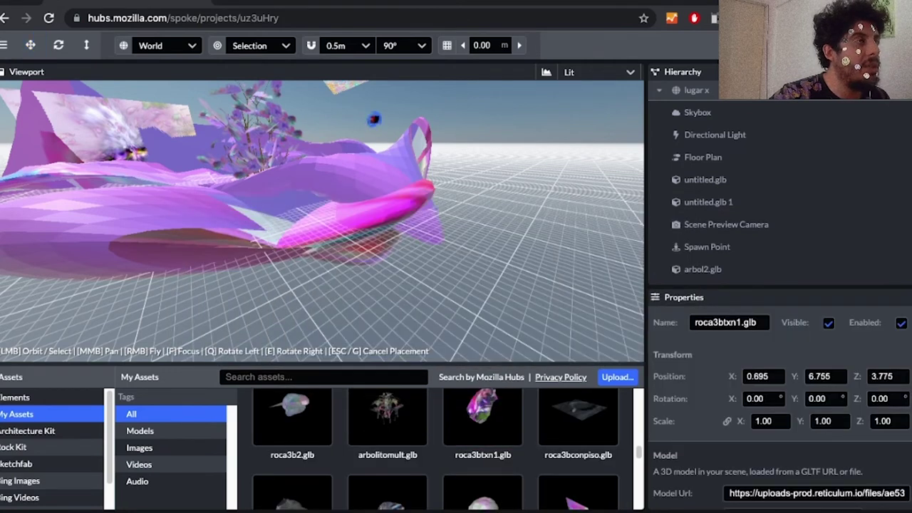
pyautogui.press('f')
pyautogui.moveTo(243, 142); pyautogui.dragTo(171, 185)
# Scale the rock model down uniformly to about 0.648 and move it along Z to about 11.644
pyautogui.scroll(3, 321, 221)
pyautogui.scroll(-10, 321, 220)
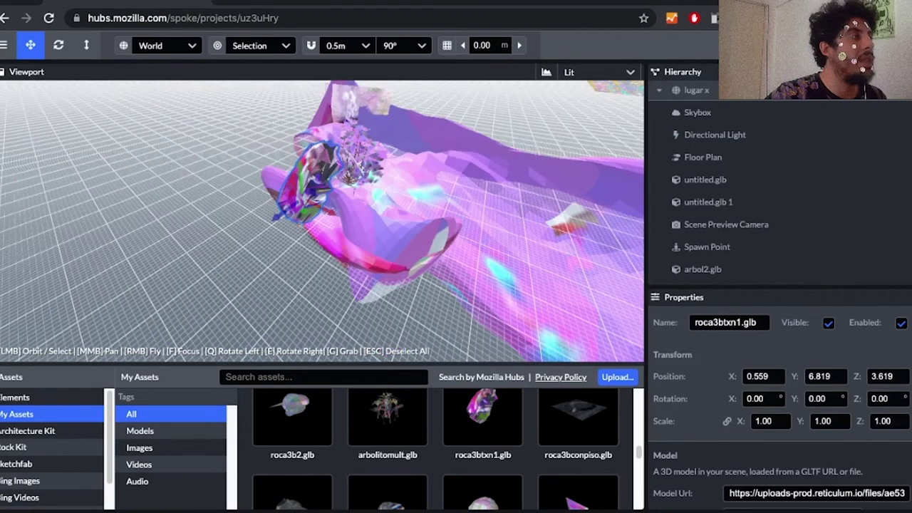
pyautogui.click(87, 45)
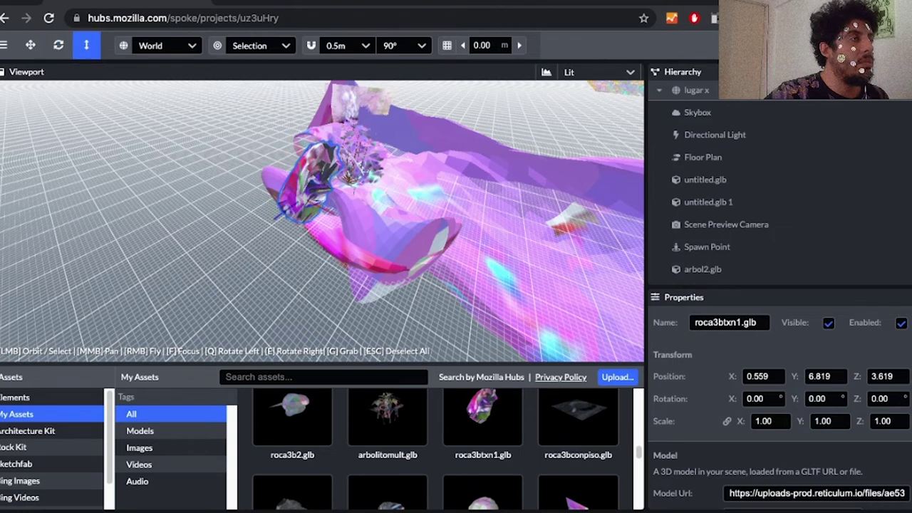
pyautogui.moveTo(794, 422); pyautogui.dragTo(762, 422)
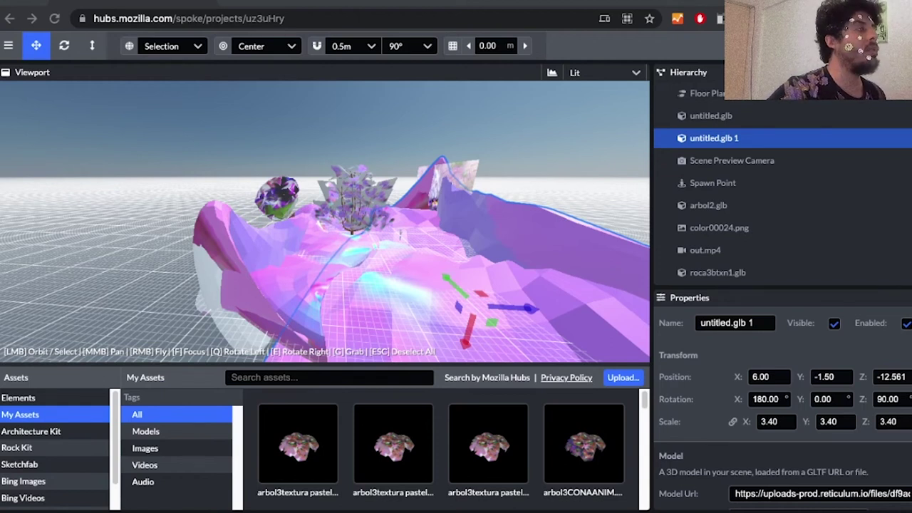
# Check the placement of the untitled.glb and untitled.glb 1 terrains and of the Spawn Point from several angles
pyautogui.moveTo(428, 214); pyautogui.dragTo(267, 306)
pyautogui.click(713, 116)
pyautogui.click(714, 138)
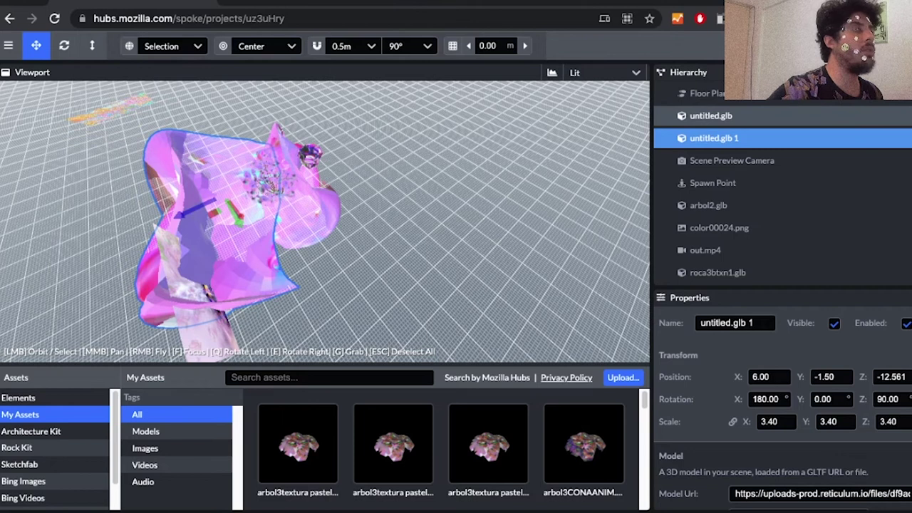
pyautogui.click(711, 116)
pyautogui.click(714, 137)
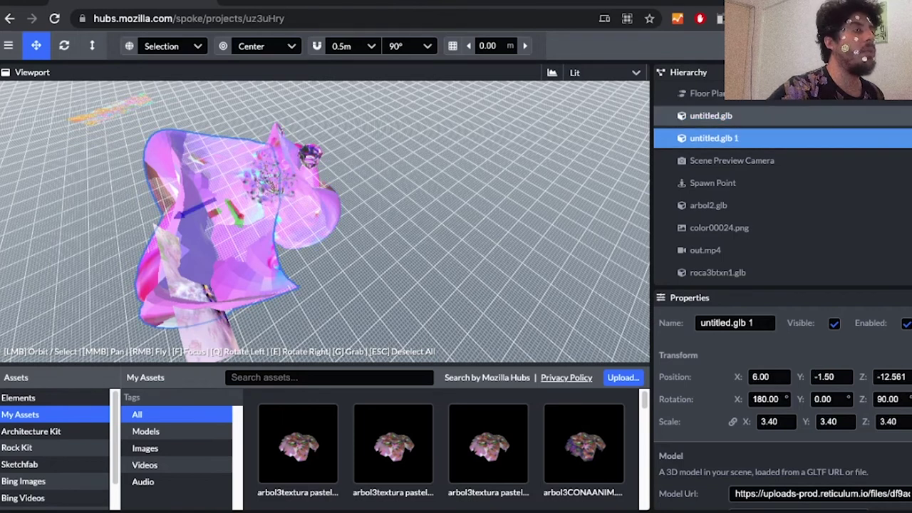
pyautogui.click(712, 182)
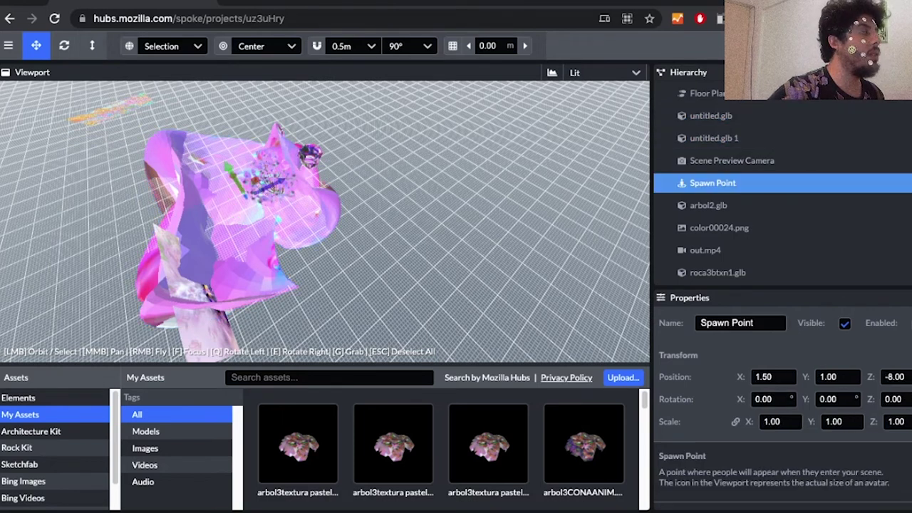
pyautogui.scroll(-3, 325, 222)
pyautogui.scroll(10, 325, 222)
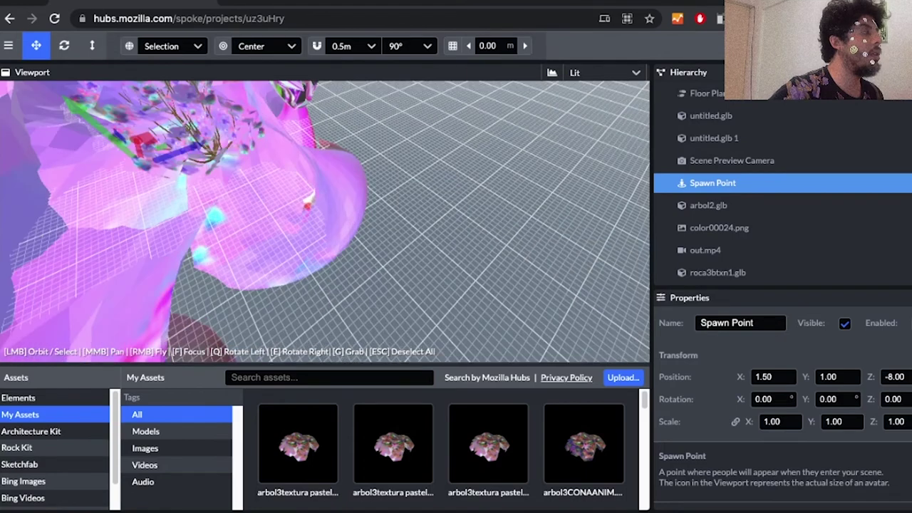
pyautogui.moveTo(325, 222); pyautogui.dragTo(306, 156)
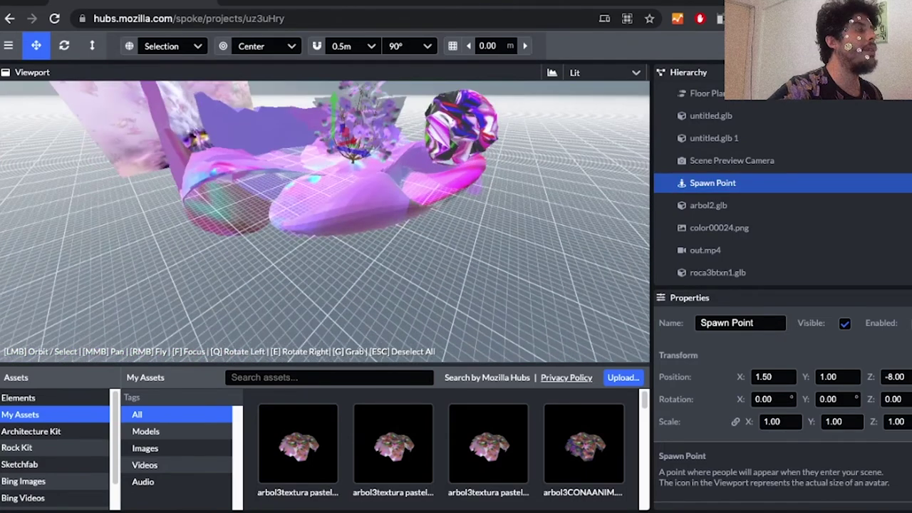
pyautogui.scroll(5, 325, 222)
pyautogui.moveTo(325, 222); pyautogui.dragTo(338, 207)
pyautogui.moveTo(325, 222); pyautogui.dragTo(382, 212, button='right')
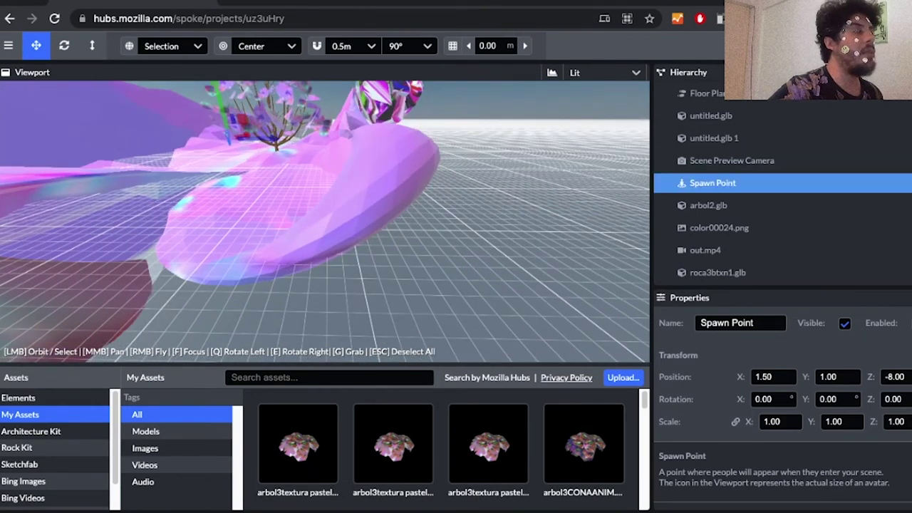
# Check how the arbol2.glb tree and the color00024.png image sit in the scene
pyautogui.click(708, 205)
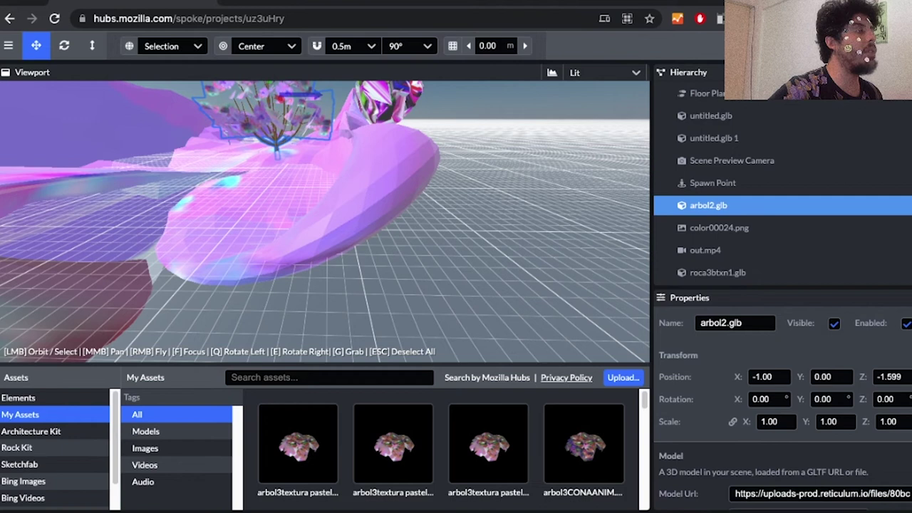
pyautogui.moveTo(325, 178); pyautogui.dragTo(329, 250)
pyautogui.scroll(3, 325, 222)
pyautogui.scroll(-8, 325, 222)
pyautogui.moveTo(325, 222); pyautogui.dragTo(320, 165)
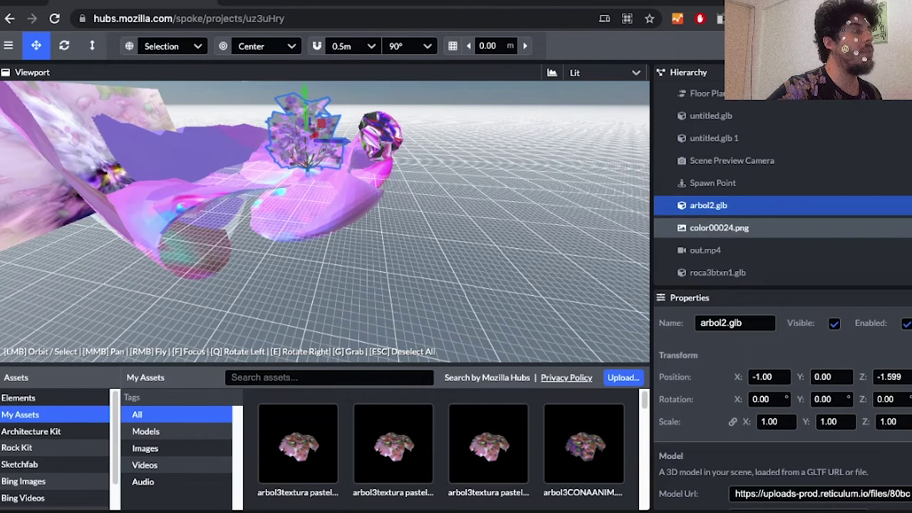
pyautogui.click(719, 228)
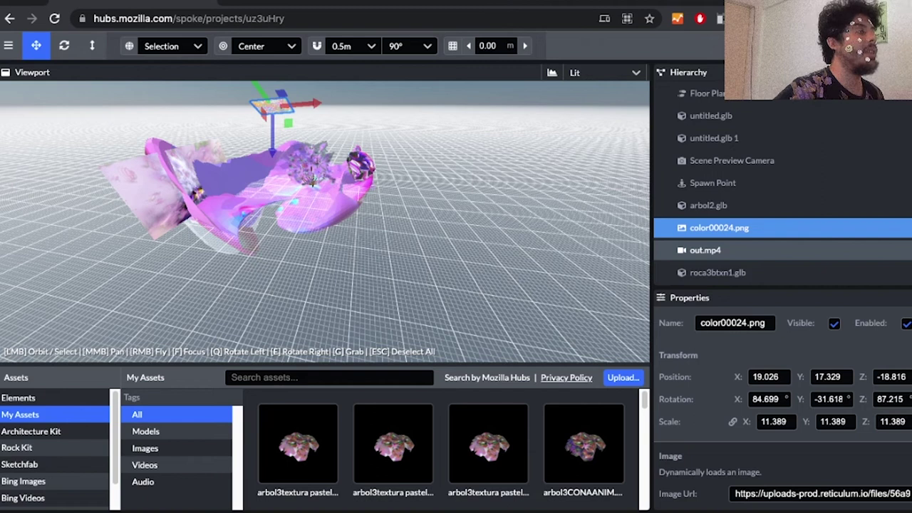
# Set the out.mp4 video's Y rotation to 20° and deselect it
pyautogui.click(705, 250)
pyautogui.moveTo(456, 250); pyautogui.dragTo(456, 282)
pyautogui.moveTo(198, 235); pyautogui.dragTo(203, 233)
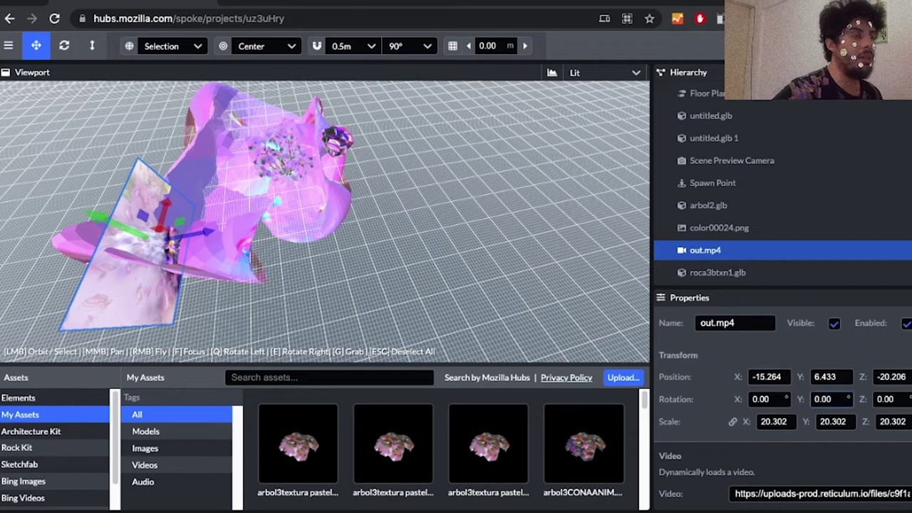
pyautogui.click(827, 400)
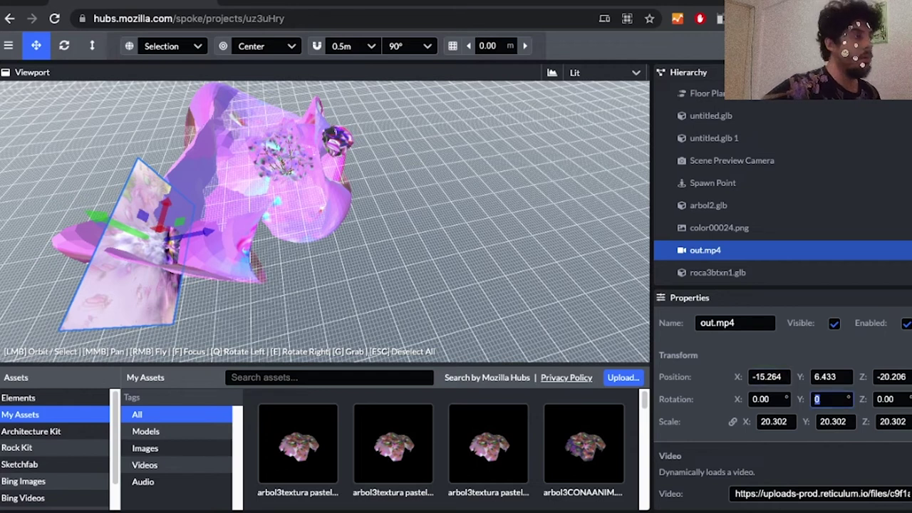
pyautogui.write('2')
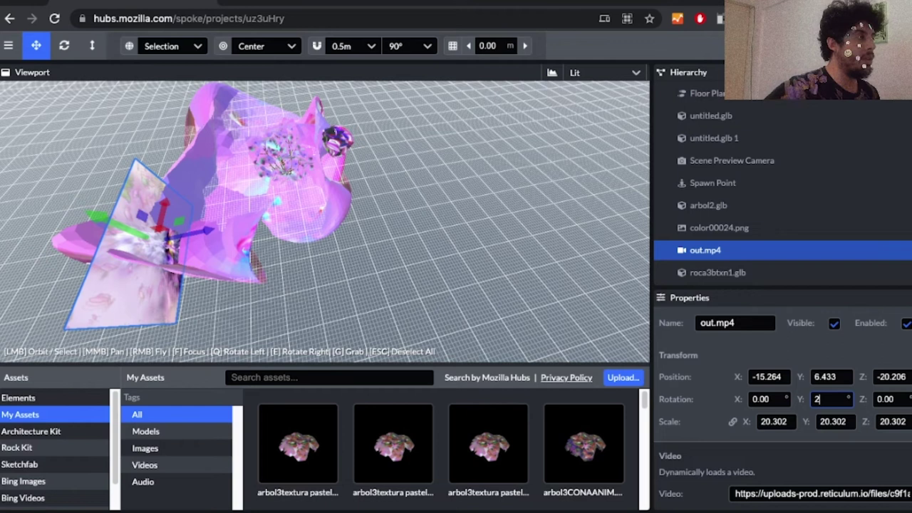
pyautogui.write('0')
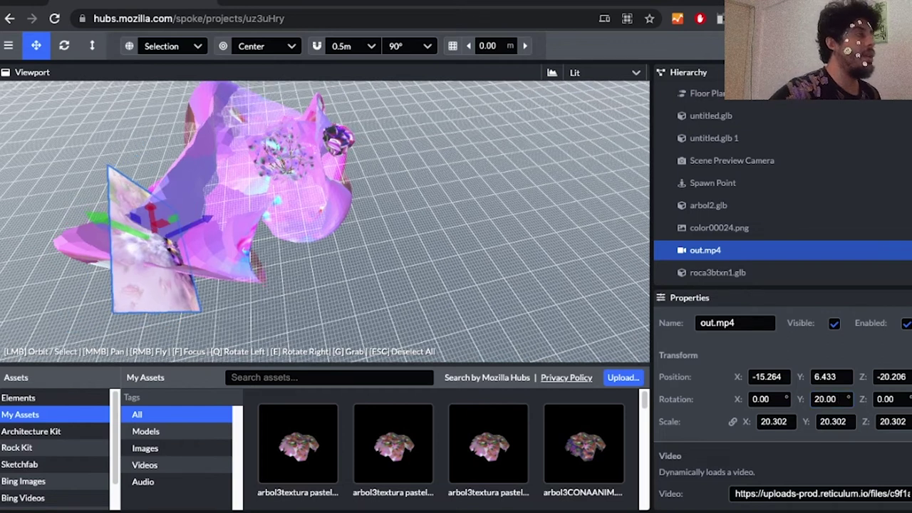
pyautogui.click(428, 271)
# Scale the roca3btxn1.glb rock up uniformly to about 1.674 and stretch its Y scale to about 2.726
pyautogui.moveTo(428, 271); pyautogui.dragTo(280, 205)
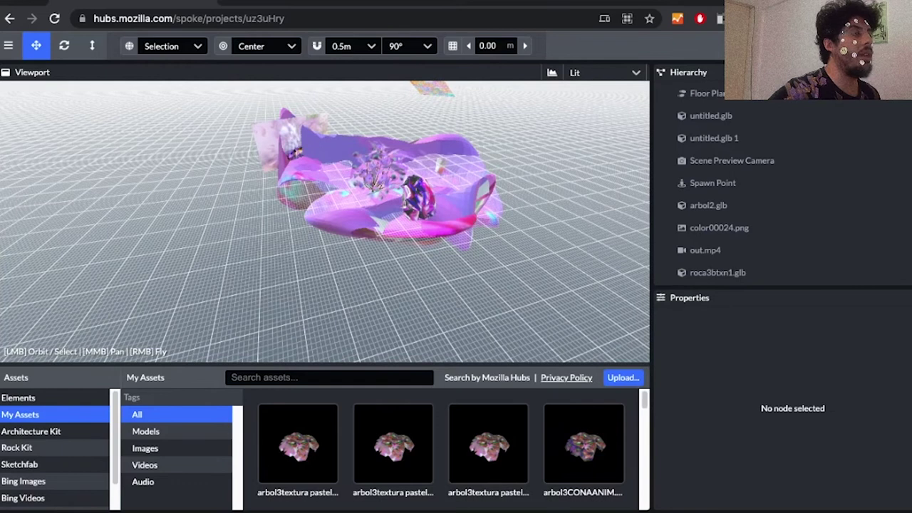
pyautogui.click(419, 198)
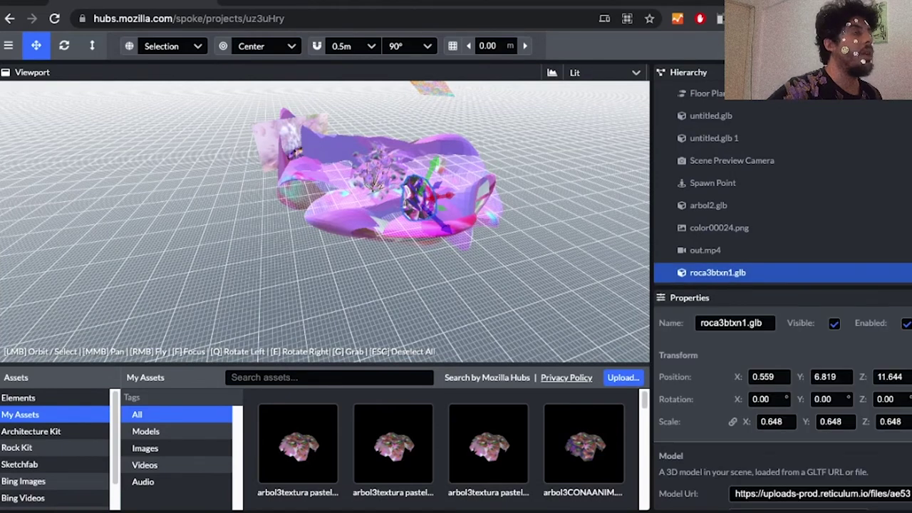
pyautogui.scroll(10, 419, 199)
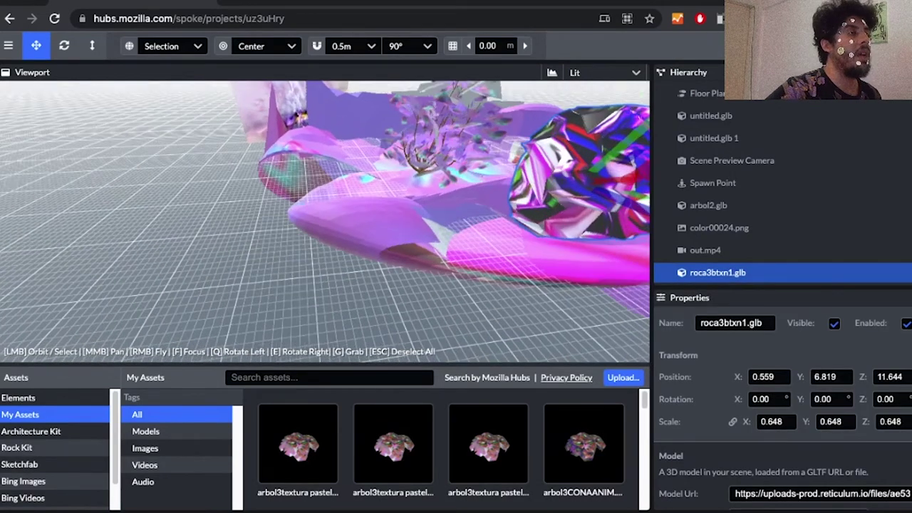
pyautogui.moveTo(419, 198); pyautogui.dragTo(471, 198)
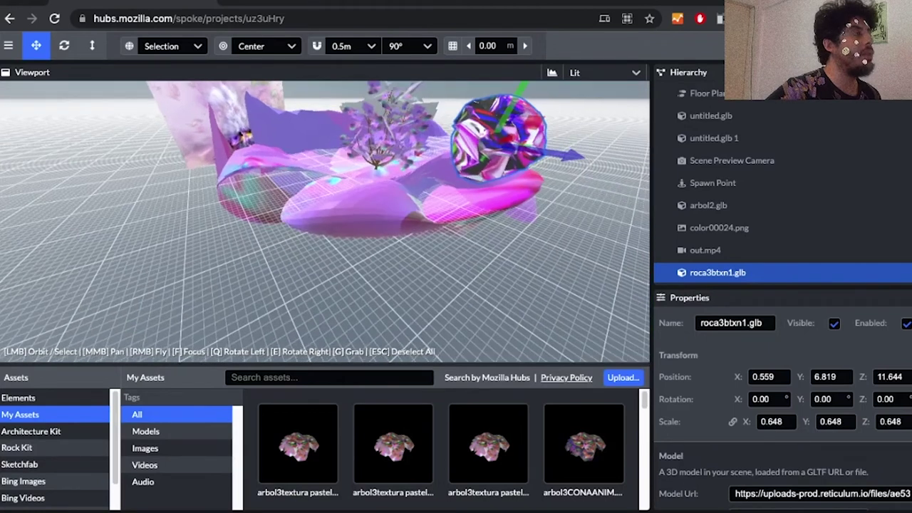
pyautogui.click(92, 46)
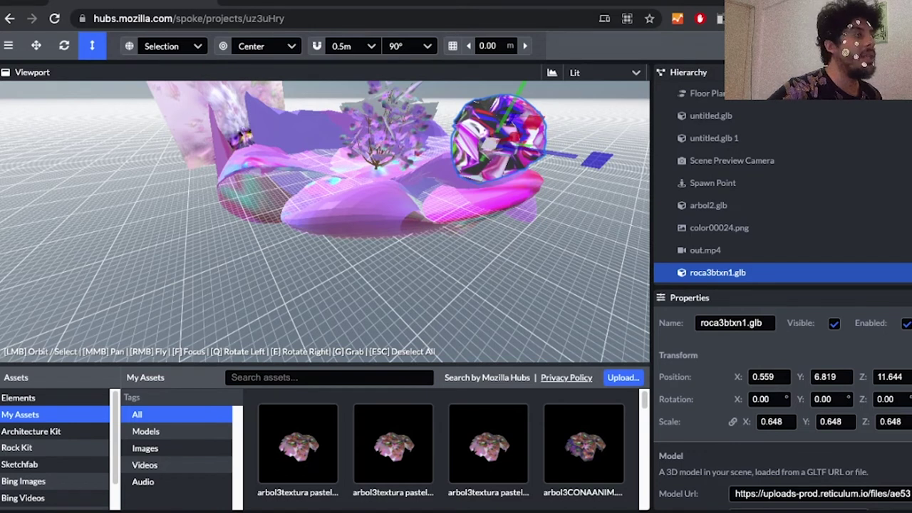
pyautogui.moveTo(491, 144)
pyautogui.mouseDown()
pyautogui.moveTo(456, 159)
pyautogui.moveTo(563, 114)
pyautogui.moveTo(487, 145)
pyautogui.moveTo(499, 135)
pyautogui.mouseUp()
pyautogui.moveTo(414, 271); pyautogui.dragTo(449, 285)
pyautogui.scroll(-8, 325, 221)
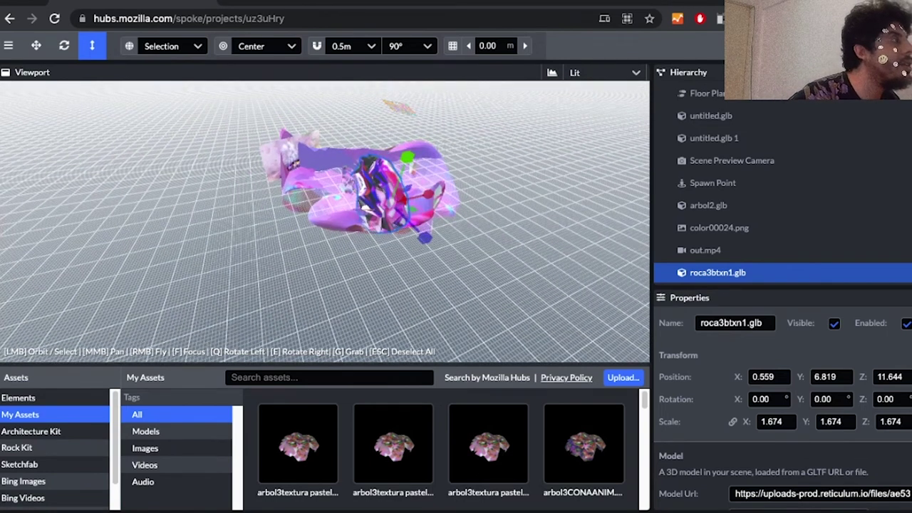
pyautogui.moveTo(407, 156); pyautogui.dragTo(402, 82)
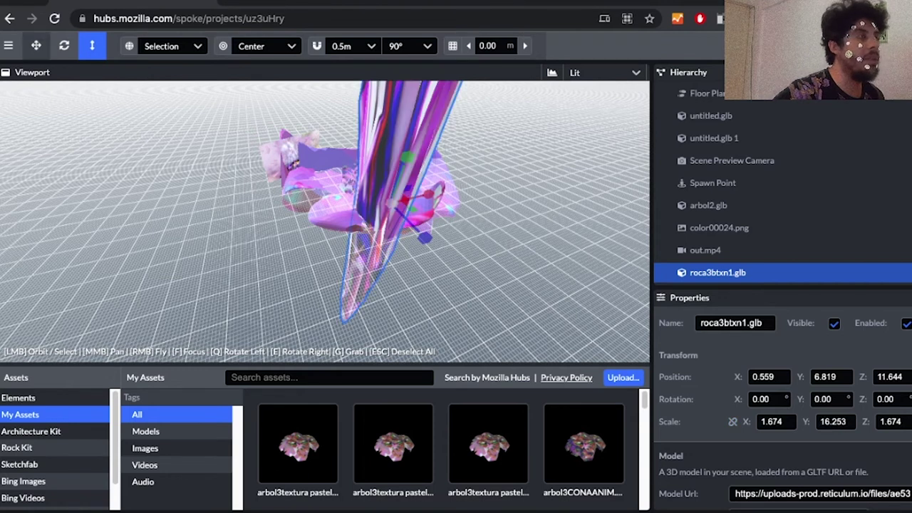
pyautogui.moveTo(407, 156)
pyautogui.mouseDown()
pyautogui.moveTo(412, 170)
pyautogui.moveTo(409, 109)
pyautogui.moveTo(412, 170)
pyautogui.moveTo(409, 127)
pyautogui.moveTo(410, 147)
pyautogui.mouseUp()
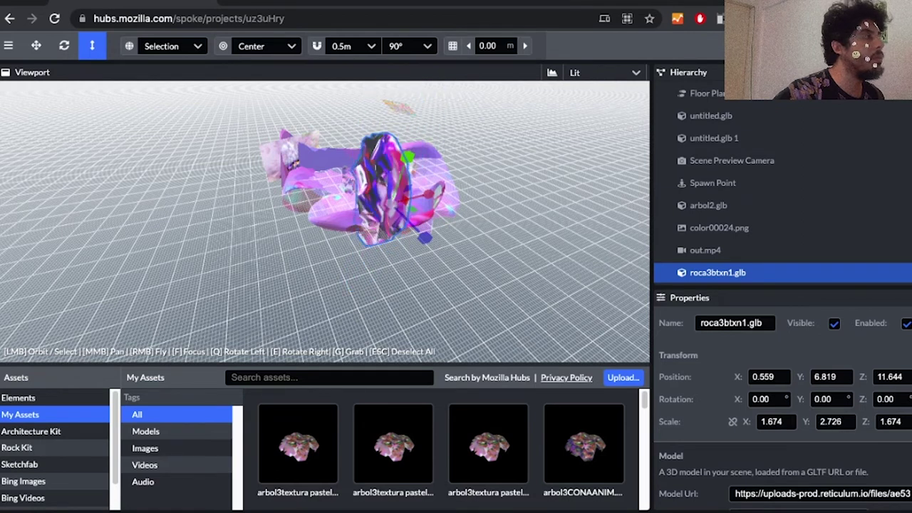
# Raise the roca3btxn1.glb rock above the terrain to a Y position of about 27.829
pyautogui.click(35, 46)
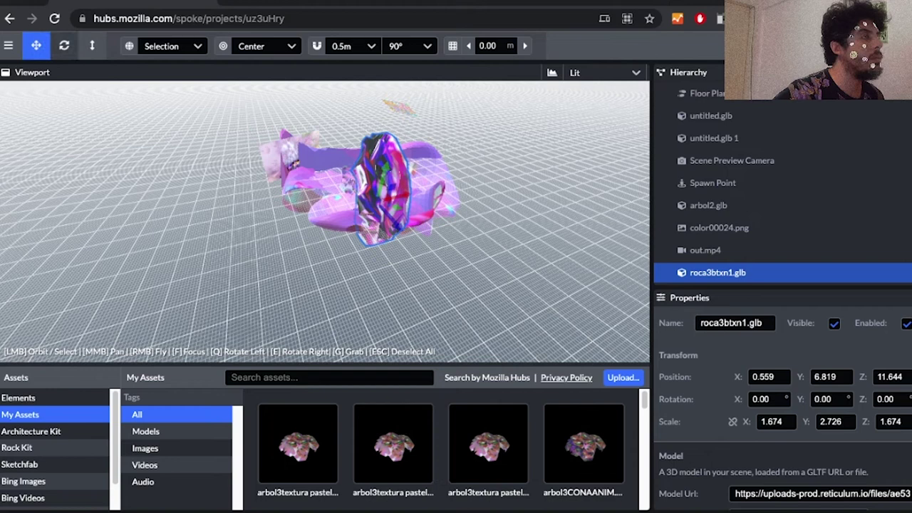
pyautogui.moveTo(385, 174); pyautogui.dragTo(397, 115)
pyautogui.moveTo(457, 214); pyautogui.dragTo(364, 187)
pyautogui.moveTo(397, 124); pyautogui.dragTo(407, 84)
pyautogui.moveTo(408, 187); pyautogui.dragTo(391, 162)
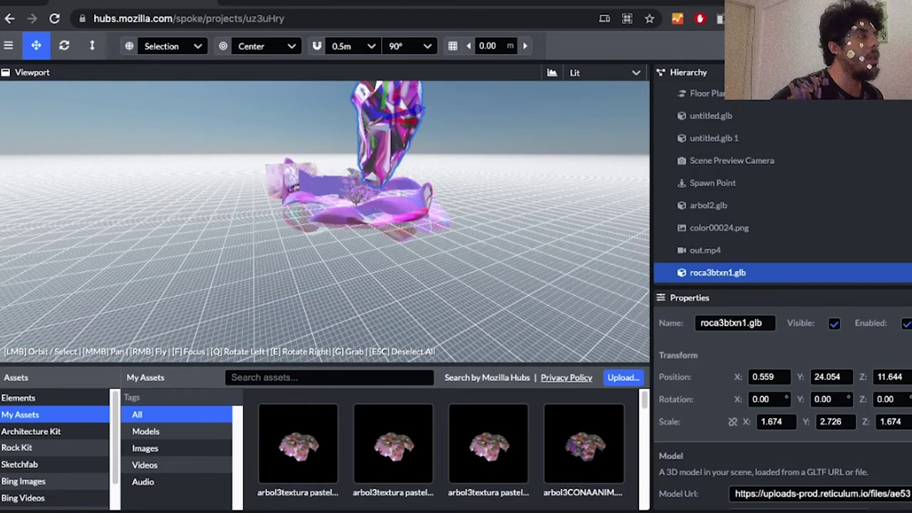
pyautogui.moveTo(385, 101); pyautogui.dragTo(387, 83)
pyautogui.moveTo(385, 178); pyautogui.dragTo(421, 207)
pyautogui.scroll(-5, 385, 214)
pyautogui.scroll(5, 385, 214)
pyautogui.moveTo(313, 213); pyautogui.dragTo(449, 225)
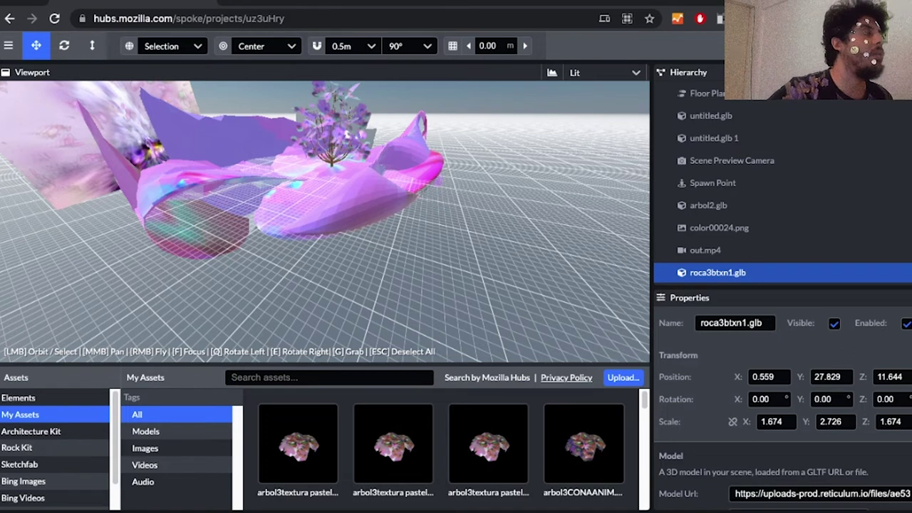
# Look through the uploaded models, images and sounds in My Assets for another element to add
pyautogui.scroll(-1, 394, 443)
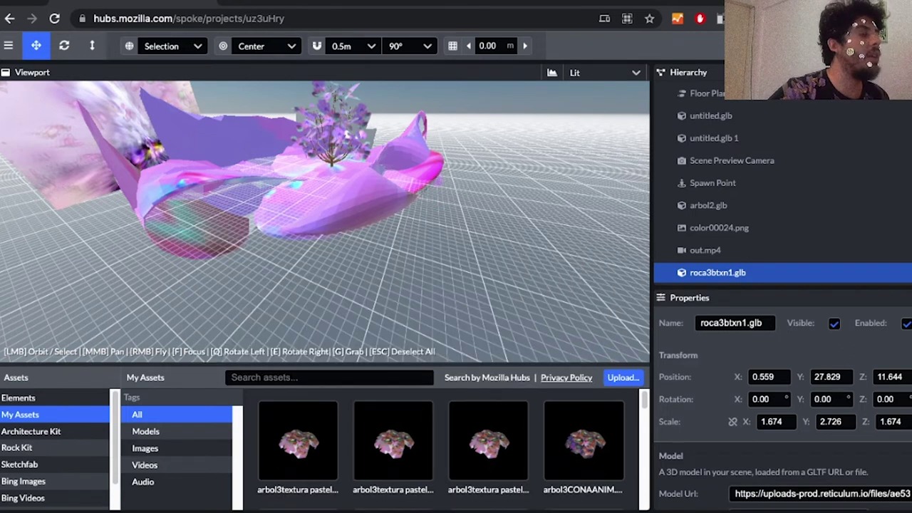
pyautogui.scroll(-5, 332, 235)
pyautogui.scroll(-8, 488, 420)
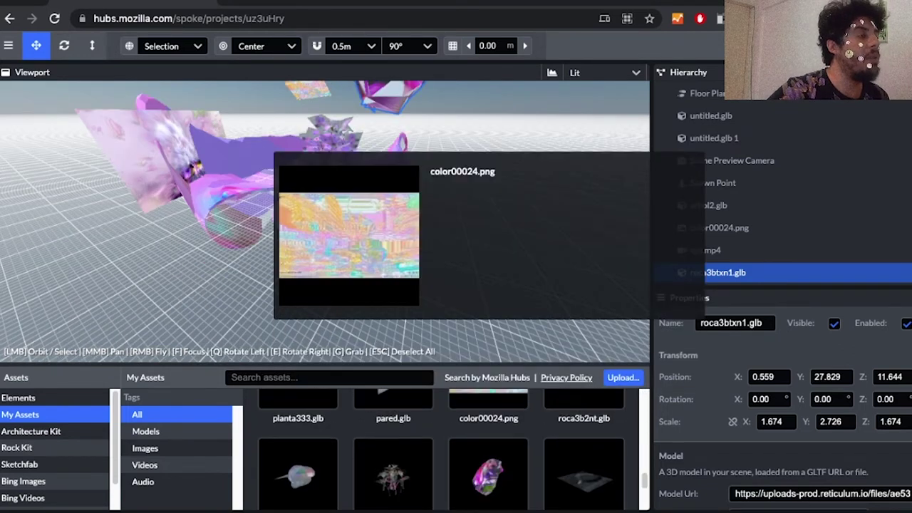
pyautogui.scroll(1, 488, 422)
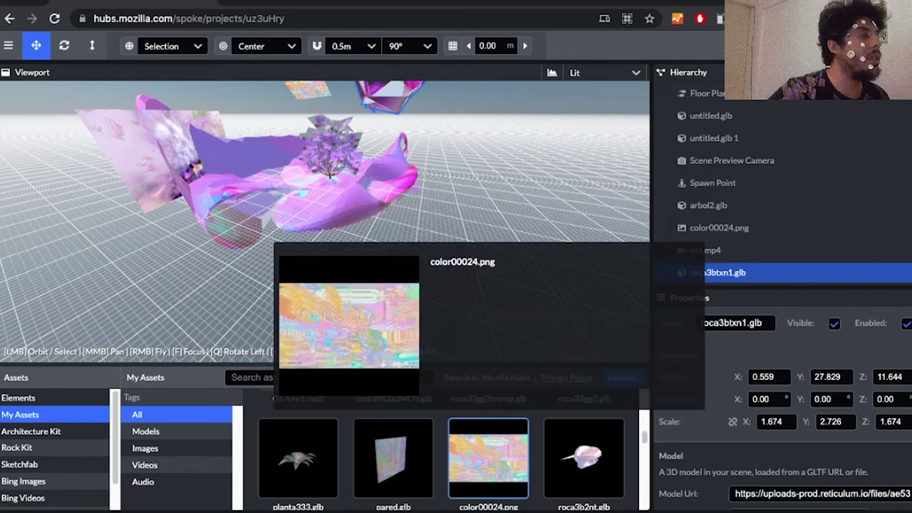
pyautogui.scroll(-10, 442, 449)
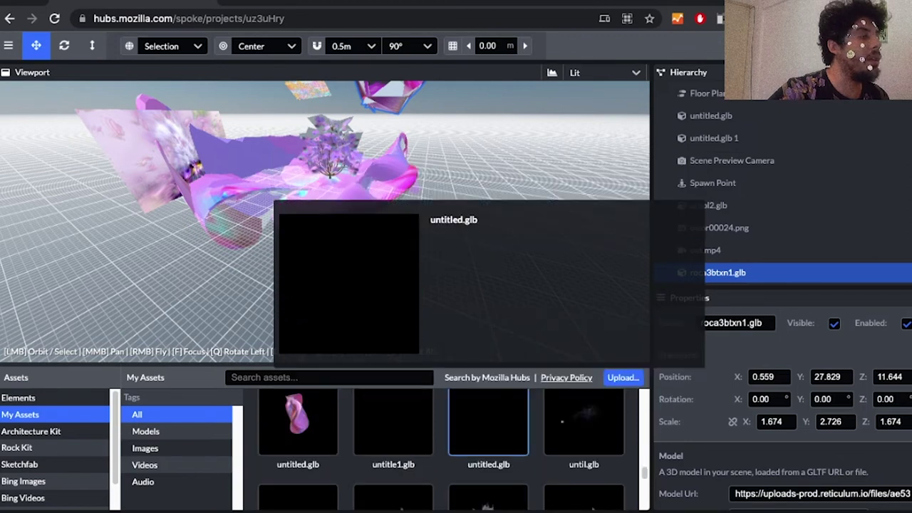
pyautogui.scroll(-5, 456, 449)
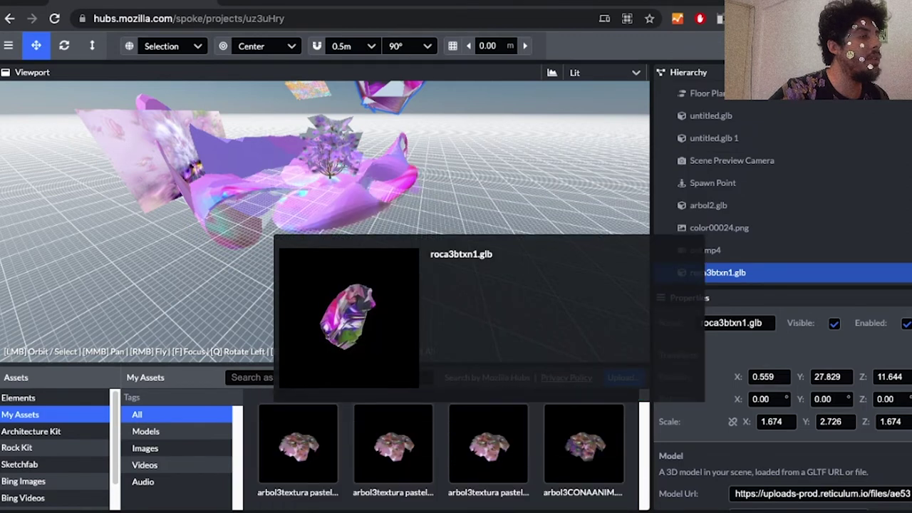
pyautogui.scroll(-4, 456, 442)
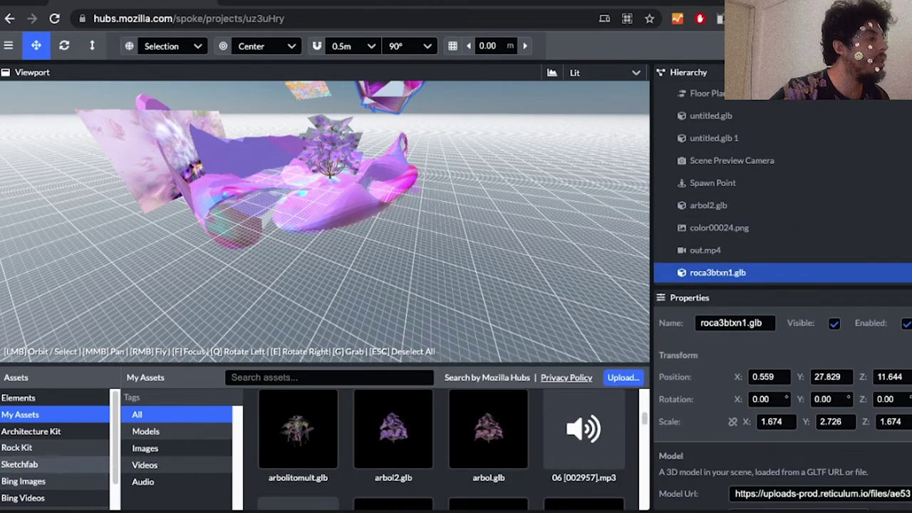
# Search Bing Images for "water"
pyautogui.click(23, 481)
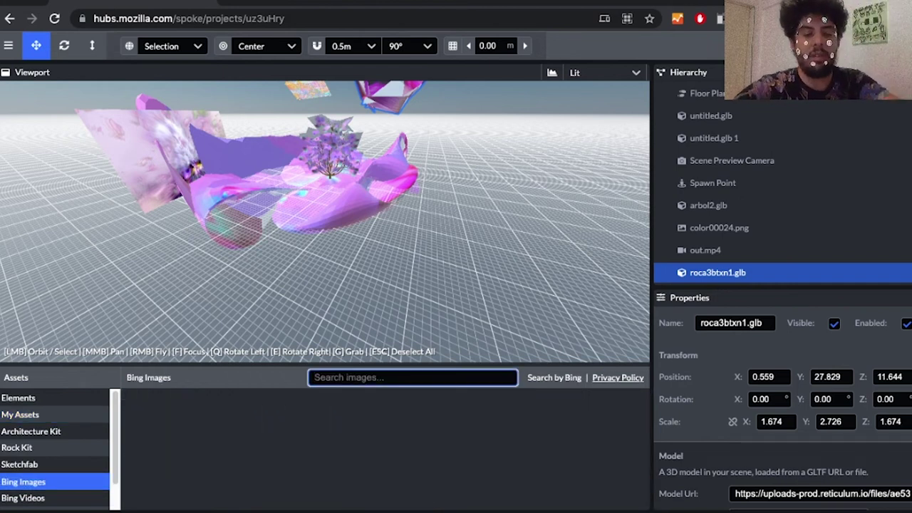
pyautogui.write('w')
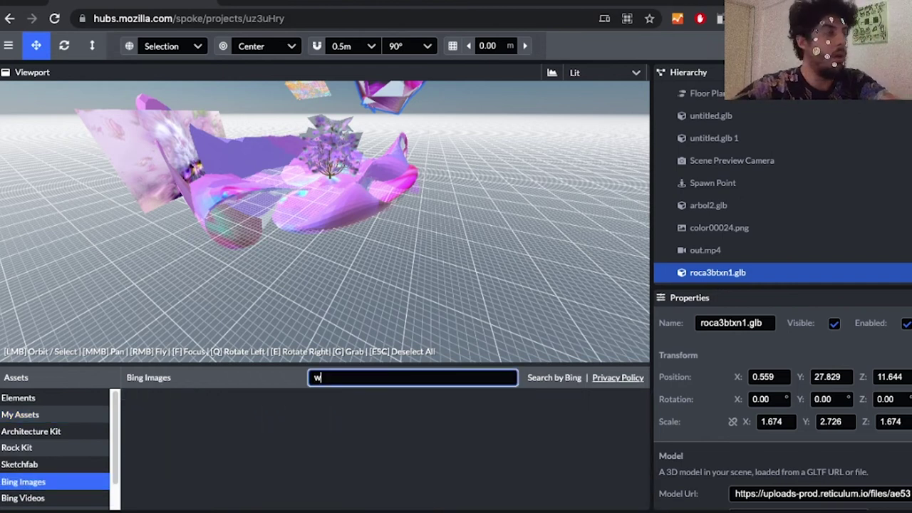
pyautogui.write('ater')
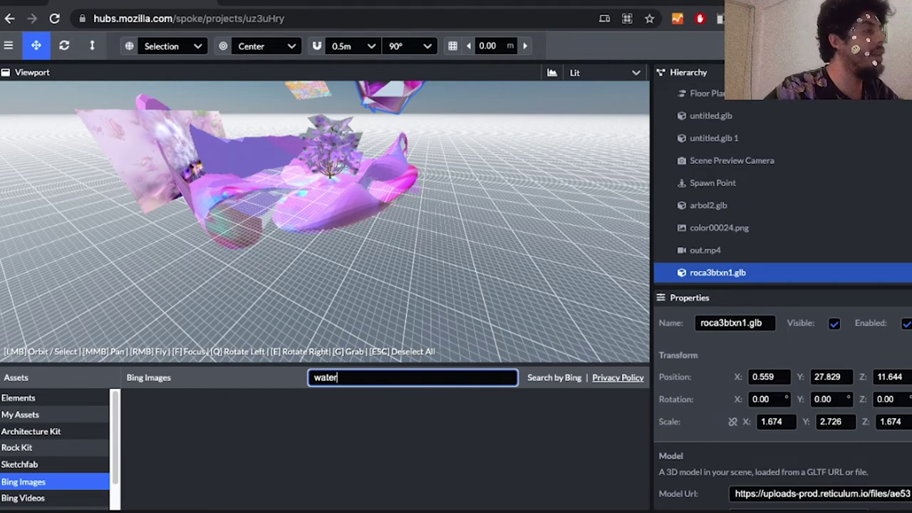
# Search Tenor GIFs for "water" and browse the resulting animations
pyautogui.scroll(-1, 54, 449)
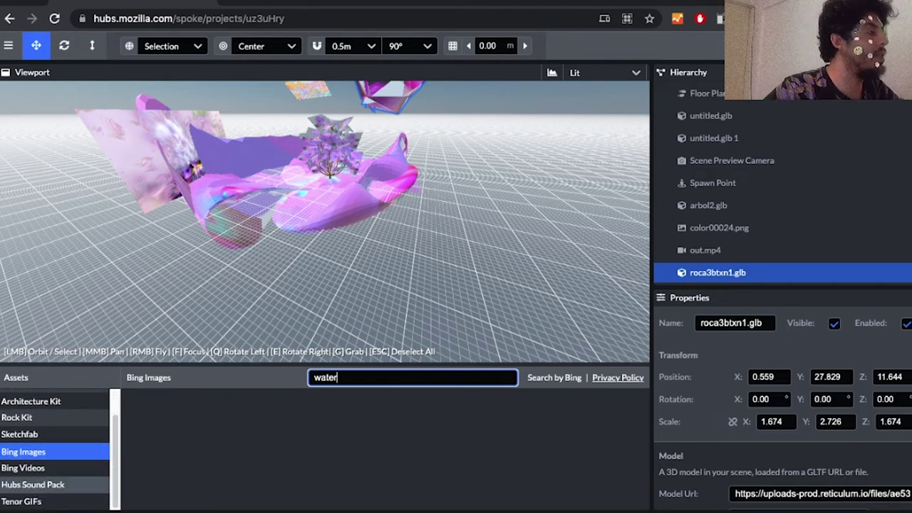
pyautogui.click(21, 502)
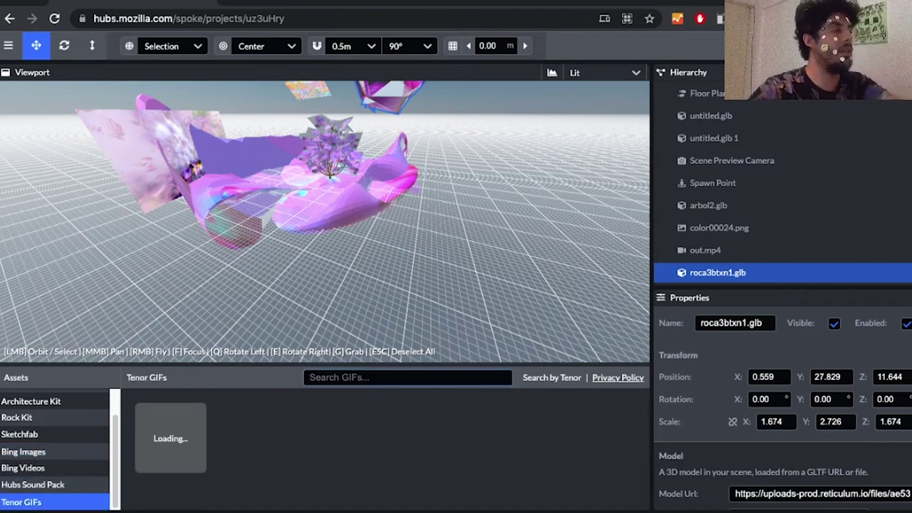
pyautogui.click(370, 378)
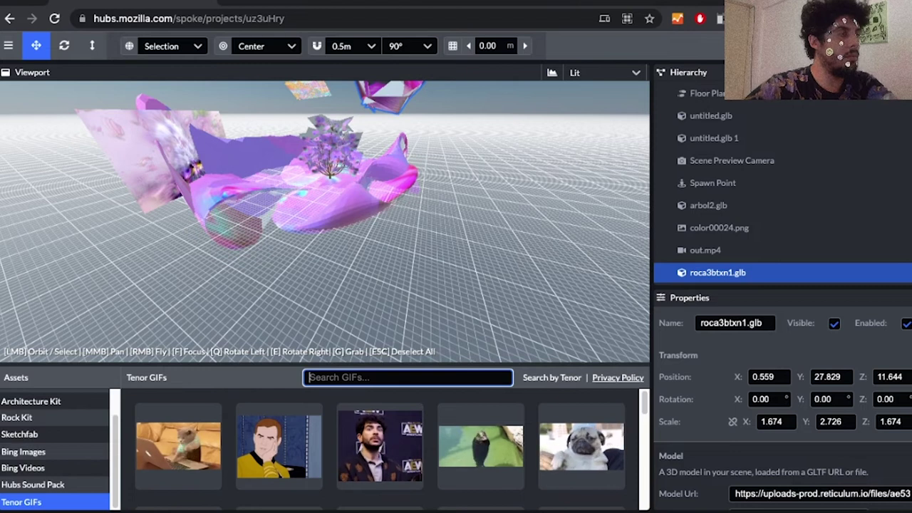
pyautogui.write('water')
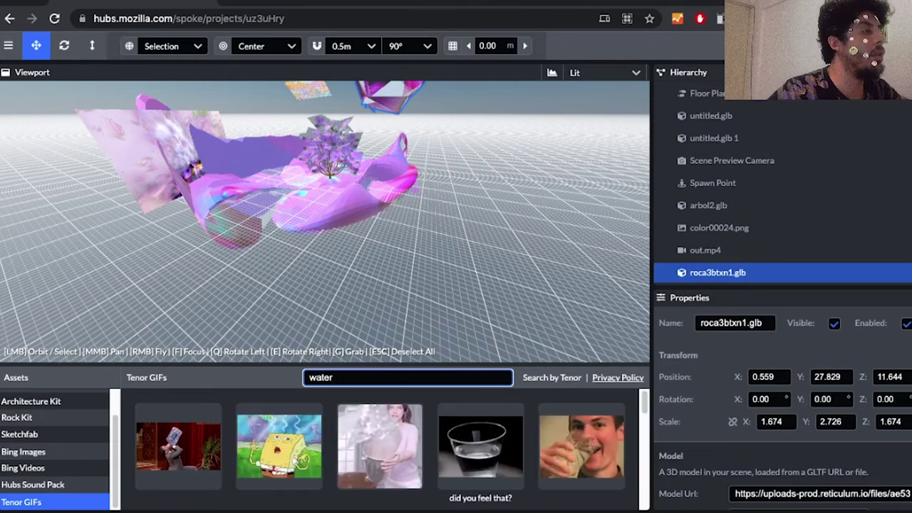
pyautogui.scroll(-5, 385, 449)
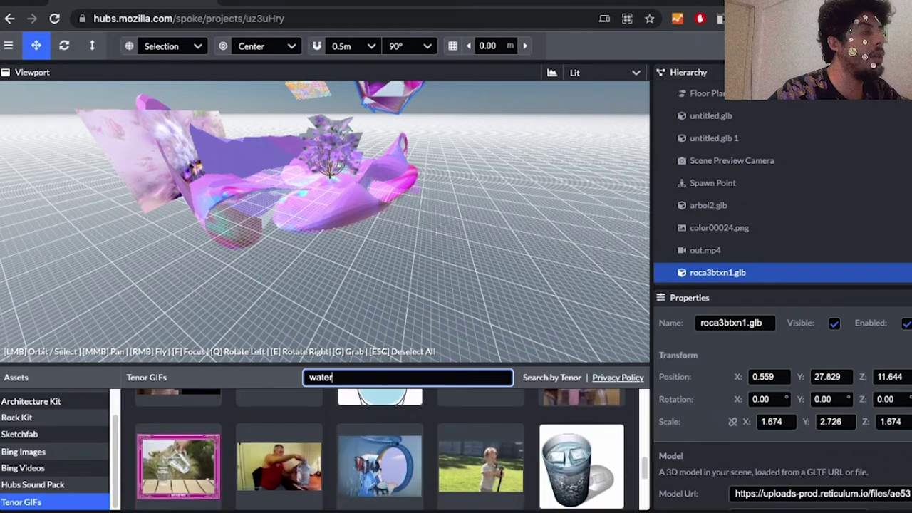
pyautogui.scroll(3, 481, 459)
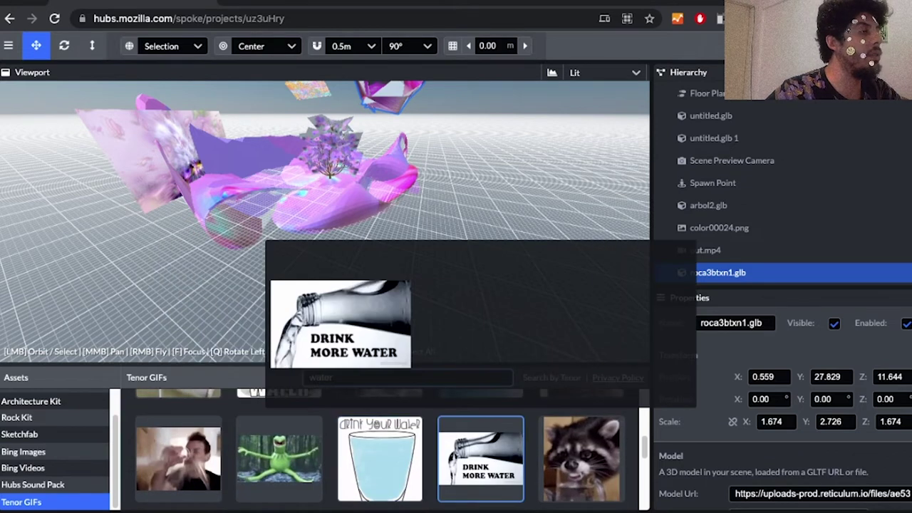
# Place the "Drink more water" GIF on the terrain near the out.mp4 video, at about X -8.084, Y 0.44, Z -18.653
pyautogui.click(480, 459)
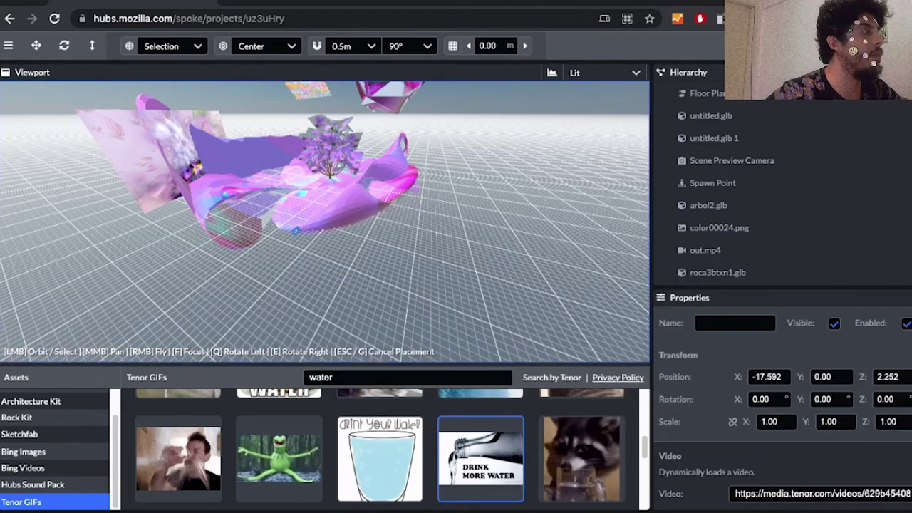
pyautogui.click(252, 178)
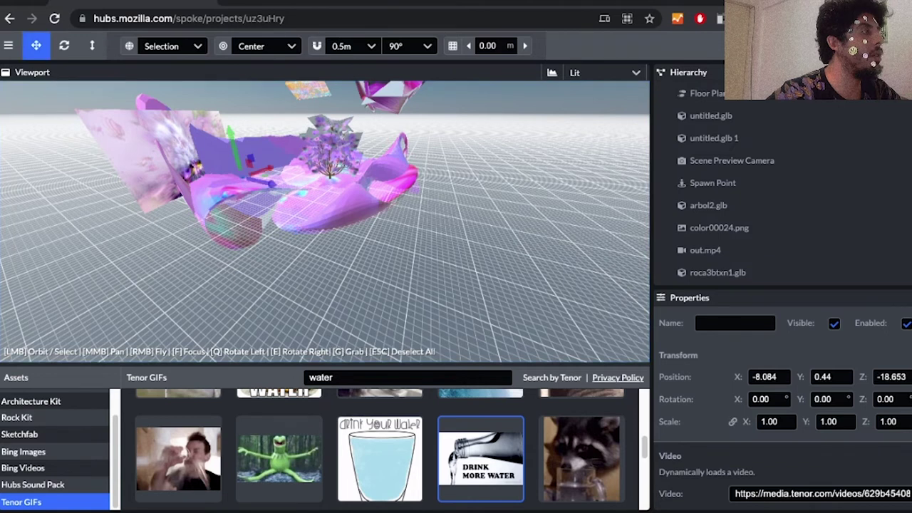
pyautogui.scroll(5, 251, 178)
pyautogui.moveTo(251, 179)
pyautogui.mouseDown()
pyautogui.moveTo(255, 214)
pyautogui.moveTo(249, 191)
pyautogui.mouseUp()
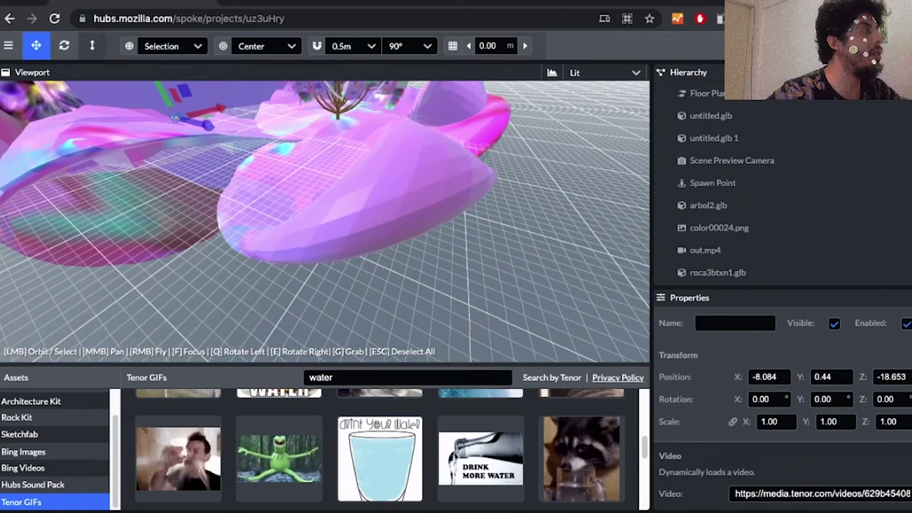
# Scale the "Drink more water" GIF uniformly to about 4.164 on all axes
pyautogui.click(92, 45)
pyautogui.moveTo(176, 117); pyautogui.dragTo(228, 105)
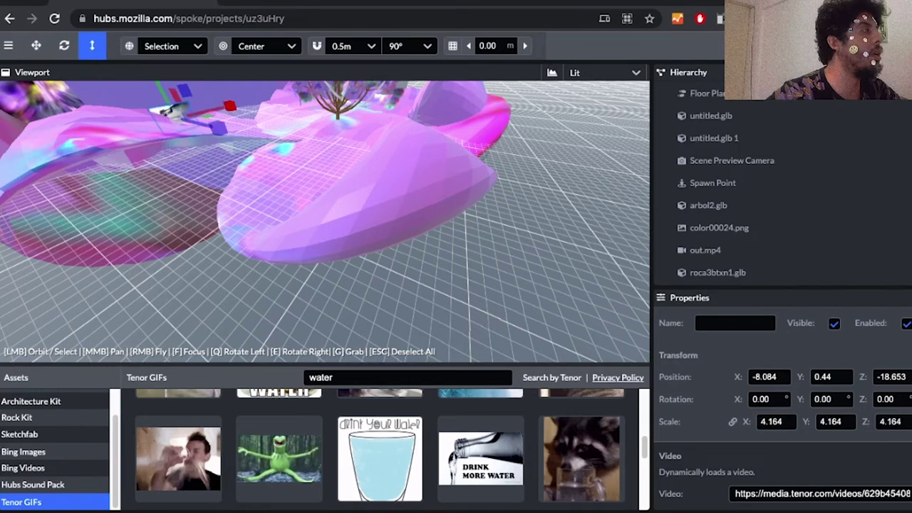
pyautogui.click(229, 148)
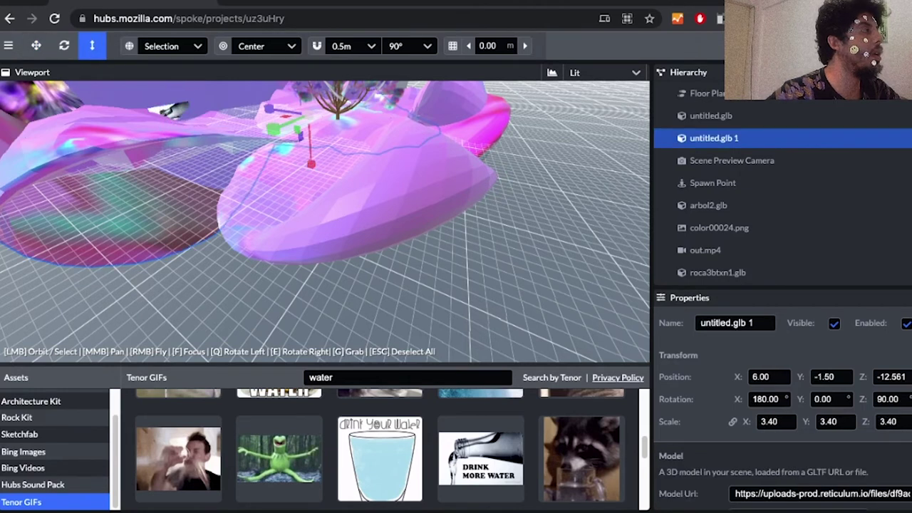
# Move the "Drink more water" GIF along its X axis to about -4.62
pyautogui.click(37, 45)
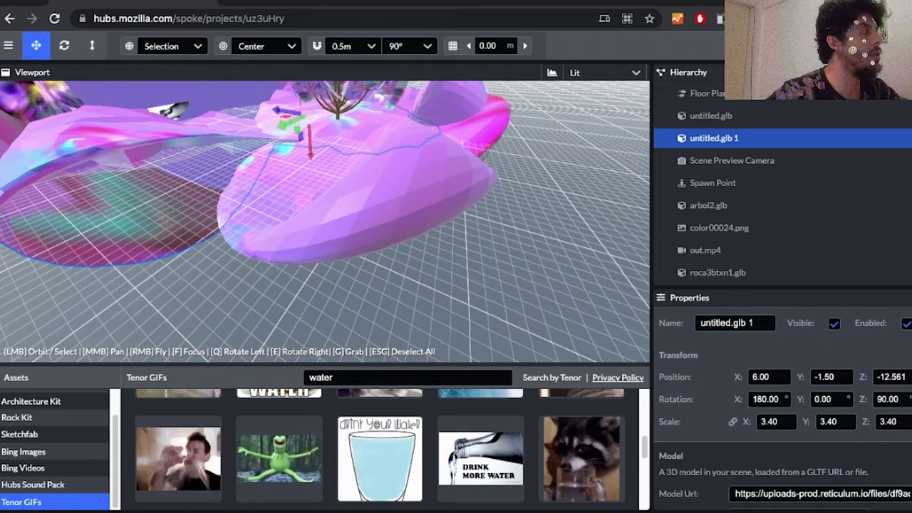
pyautogui.click(171, 110)
pyautogui.moveTo(211, 110); pyautogui.dragTo(233, 106)
pyautogui.moveTo(335, 214); pyautogui.dragTo(214, 142)
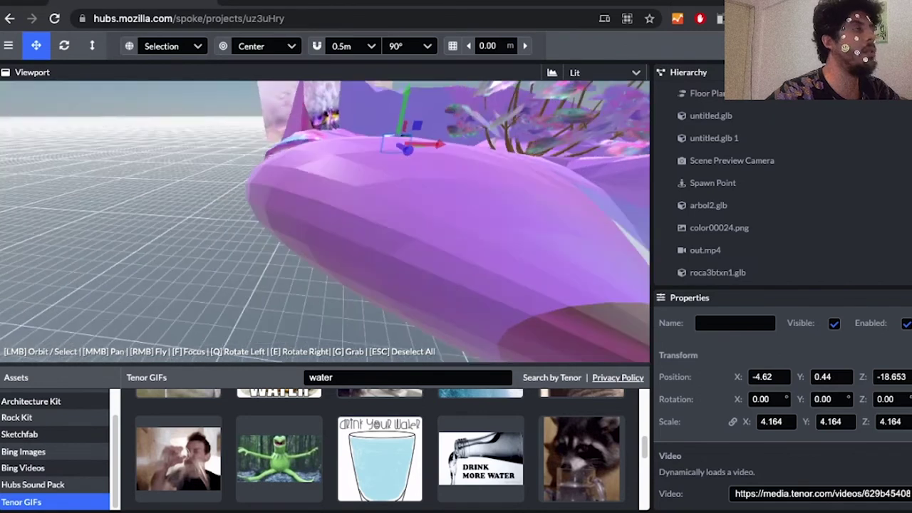
pyautogui.moveTo(321, 192); pyautogui.dragTo(242, 241)
pyautogui.scroll(5, 325, 221)
pyautogui.scroll(-7, 325, 221)
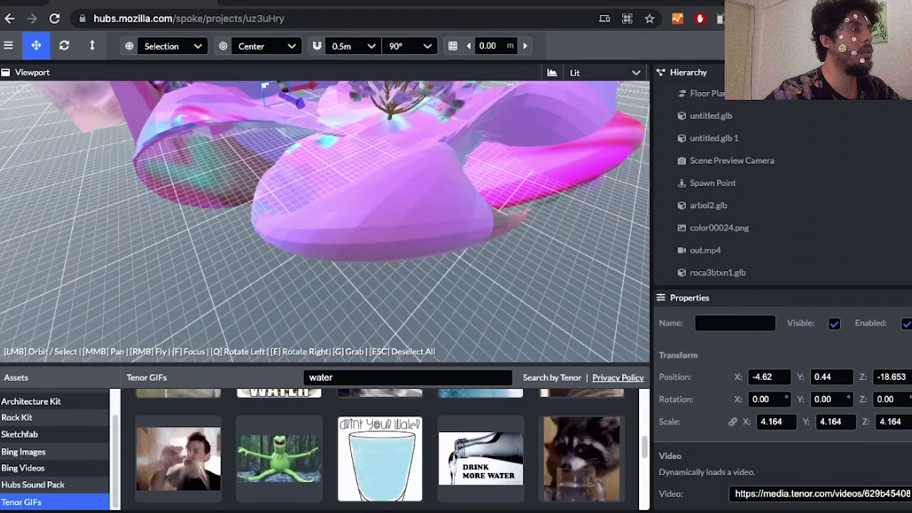
# Show the viewport's rendering statistics and hide them again, keeping the Lit render mode
pyautogui.click(552, 72)
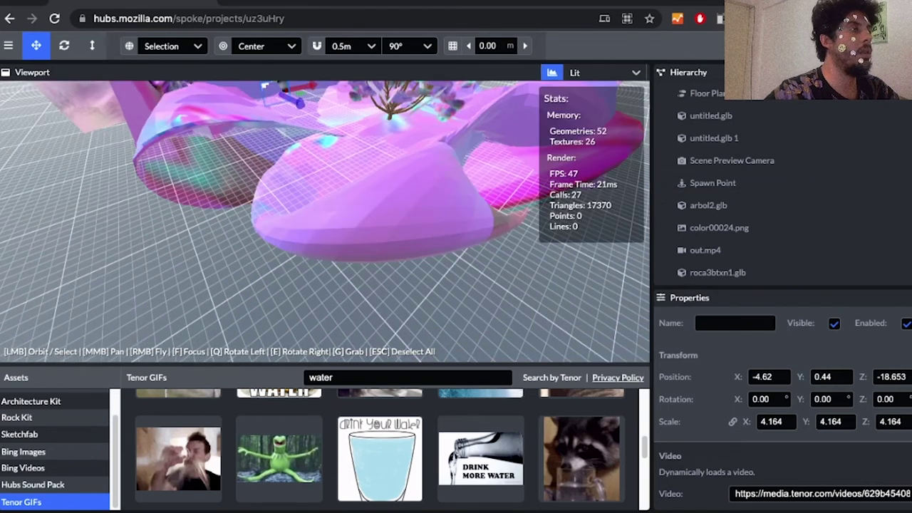
pyautogui.click(551, 72)
pyautogui.click(602, 72)
pyautogui.click(602, 72)
# Raise the "Drink more water" GIF slightly above the terrain and deselect it
pyautogui.moveTo(321, 235); pyautogui.dragTo(403, 178)
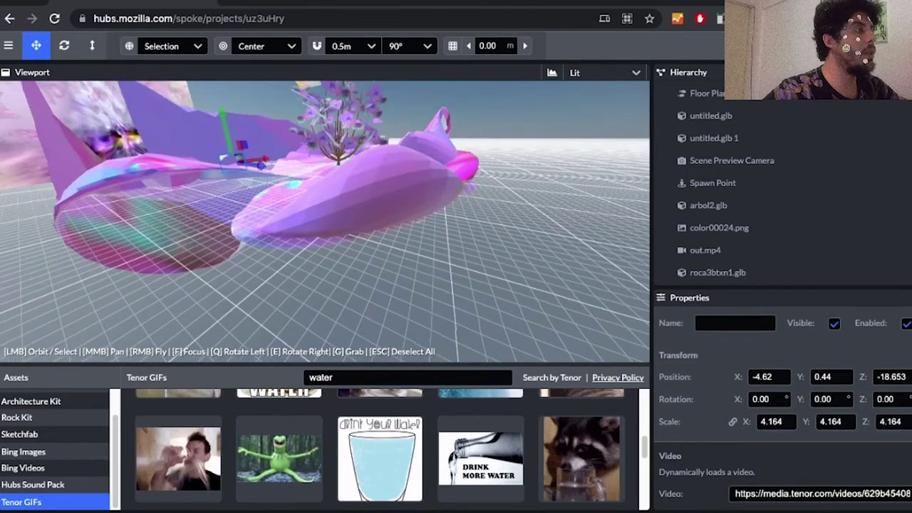
pyautogui.moveTo(226, 130); pyautogui.dragTo(221, 109)
pyautogui.press('Escape')
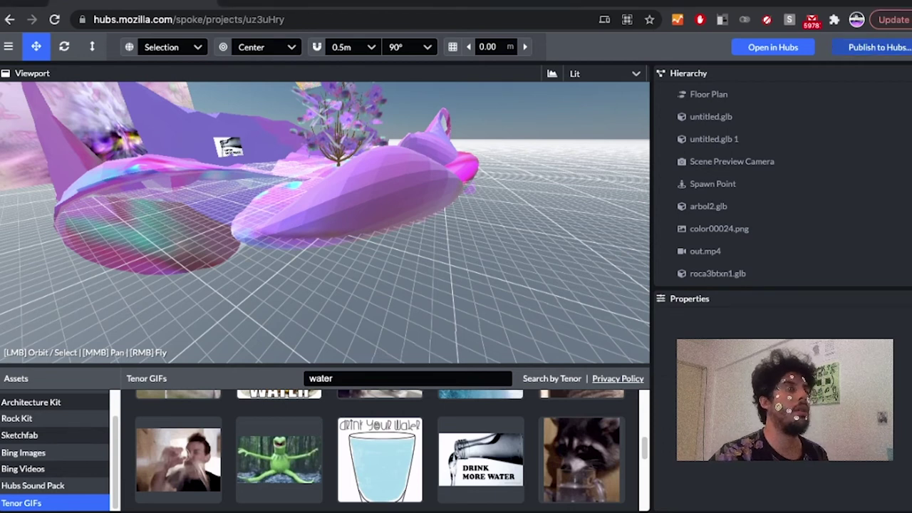
# Save and publish the scene "lugar x" to Hubs without remixing or promotion, accepting the performance check
pyautogui.hotkey('ctrl', 's')
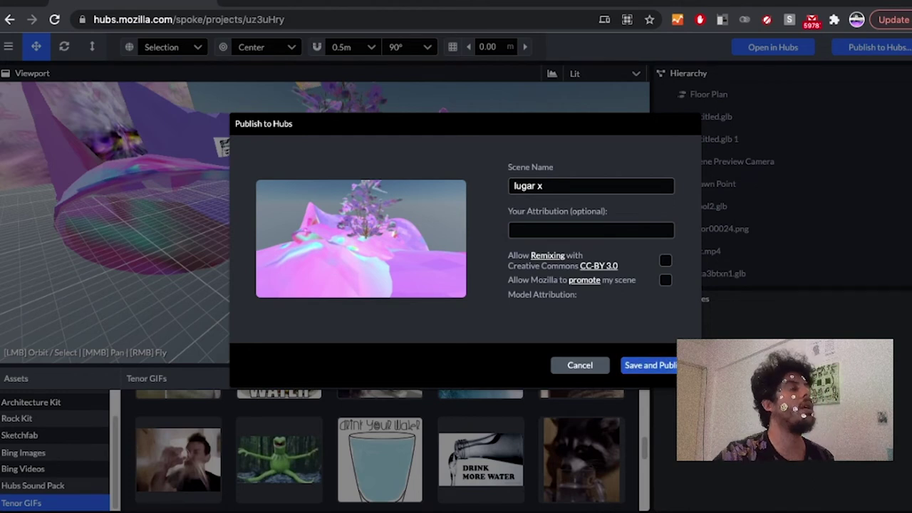
pyautogui.click(663, 365)
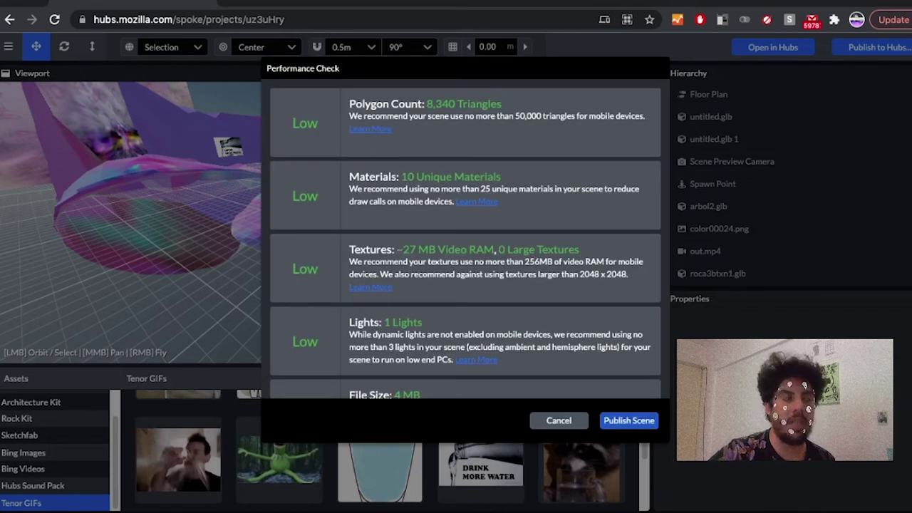
pyautogui.click(629, 420)
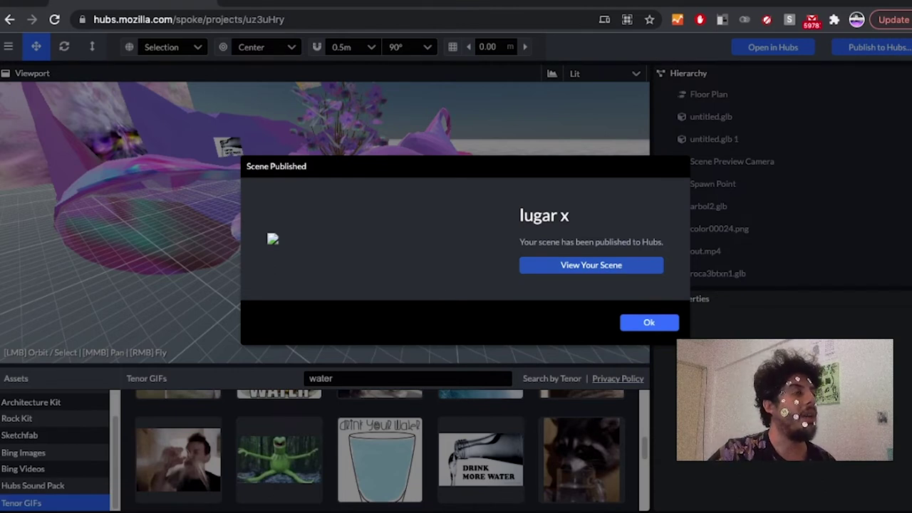
# View the published scene's page and create a room with that scene
pyautogui.click(592, 265)
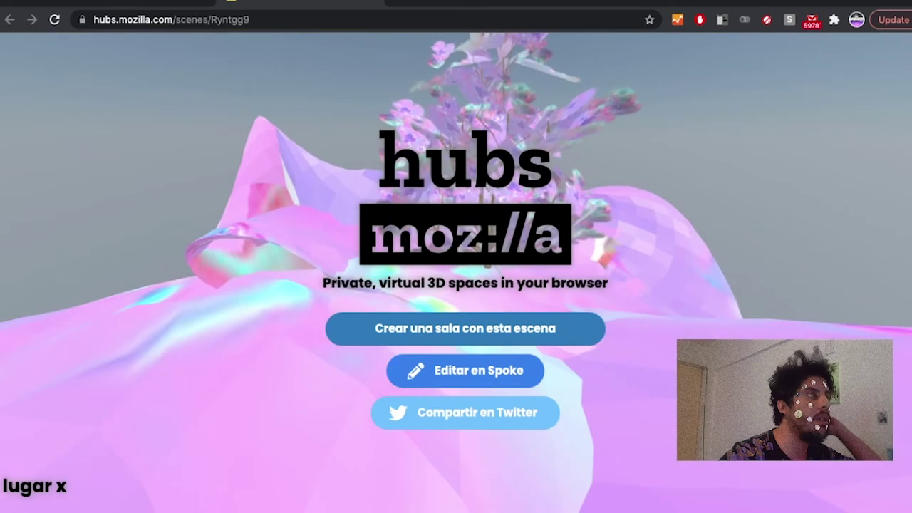
pyautogui.click(466, 328)
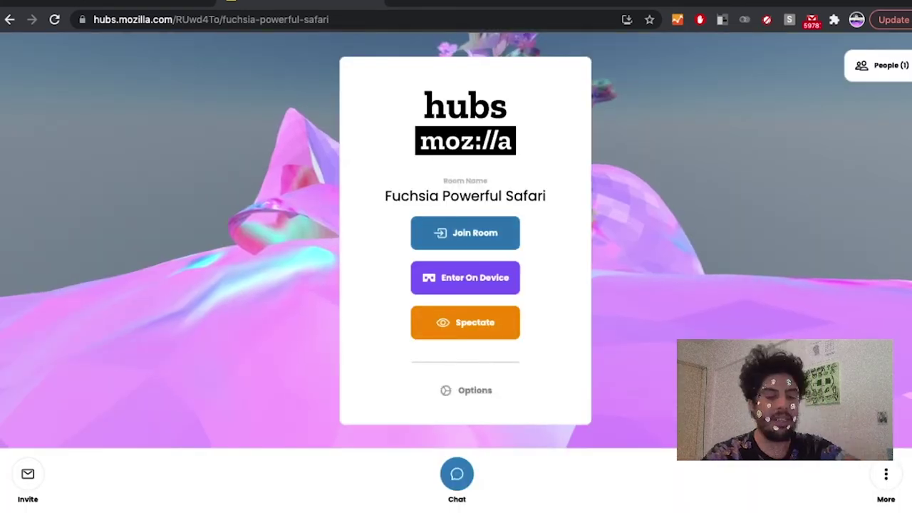
# Join the new room with the suggested display name and the default internal microphone unmuted
pyautogui.click(466, 233)
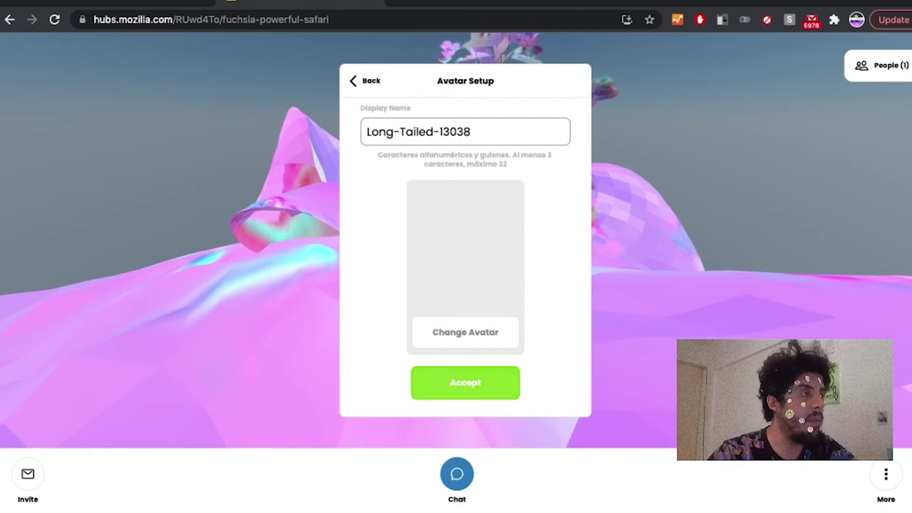
pyautogui.click(466, 382)
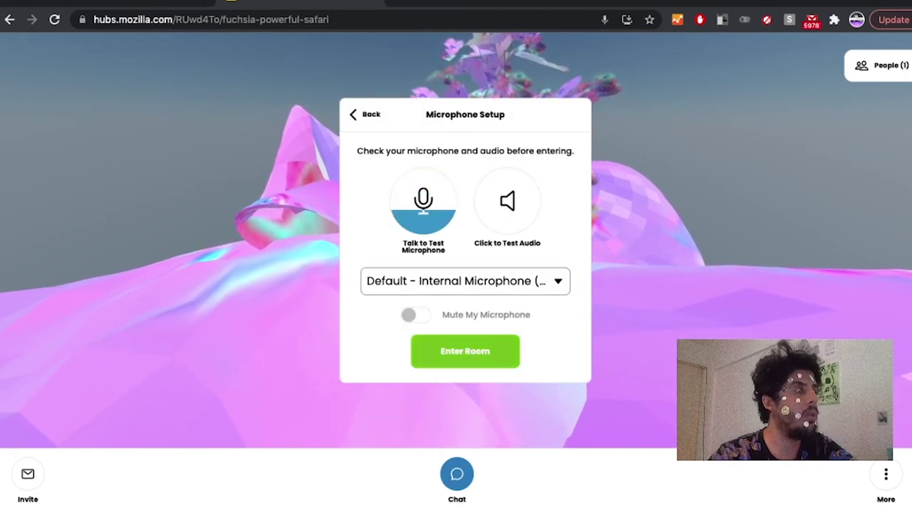
pyautogui.click(465, 352)
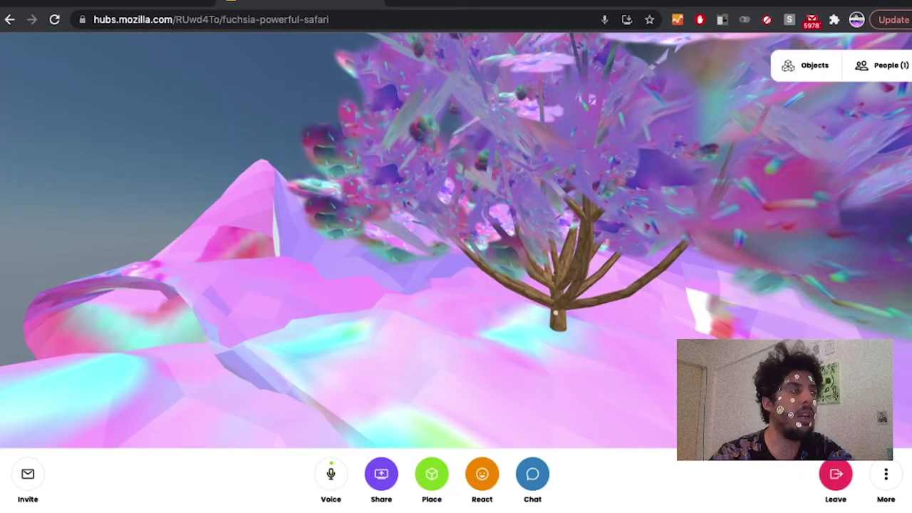
# Walk through the room and examine the terrain, the water GIF, the video and the tree
pyautogui.moveTo(648, 328); pyautogui.dragTo(800, 350)
pyautogui.press('w')
pyautogui.press('s')
pyautogui.press('w')
pyautogui.press('w')
pyautogui.press('s')
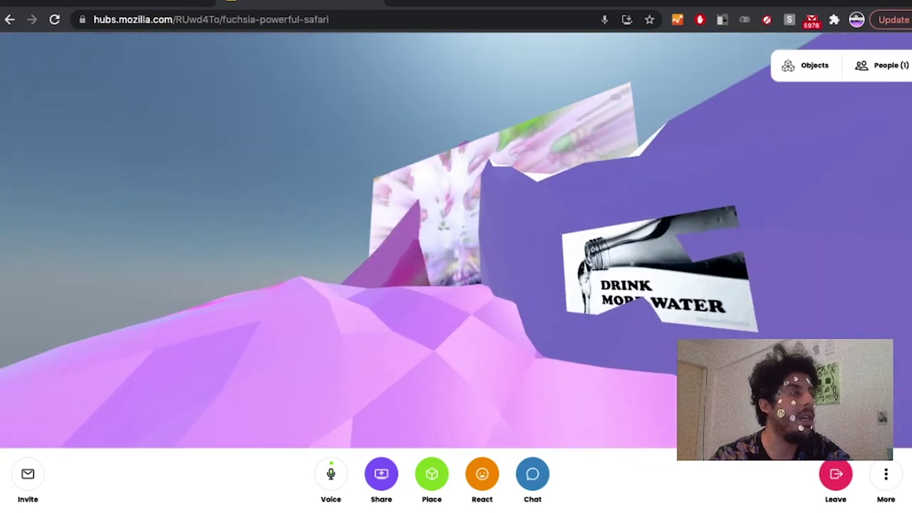
pyautogui.moveTo(800, 351); pyautogui.dragTo(755, 331)
pyautogui.press('w')
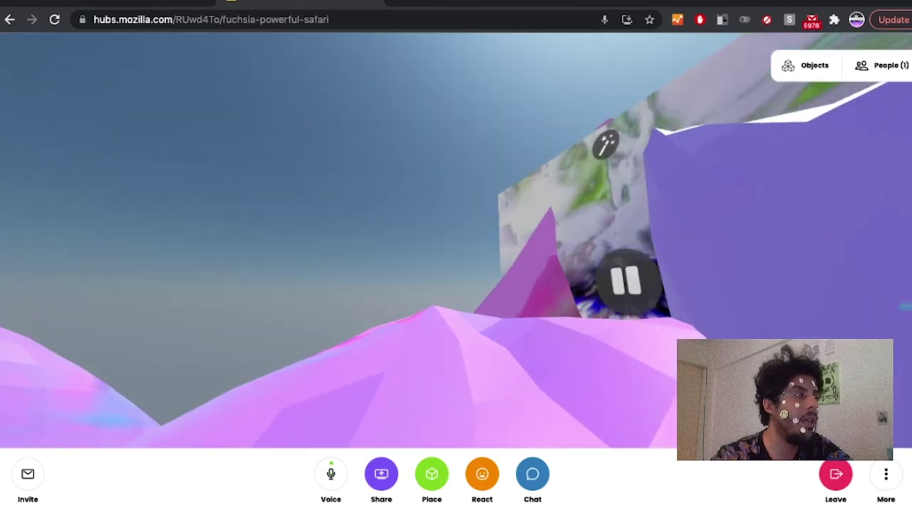
pyautogui.press('w')
pyautogui.press('w')
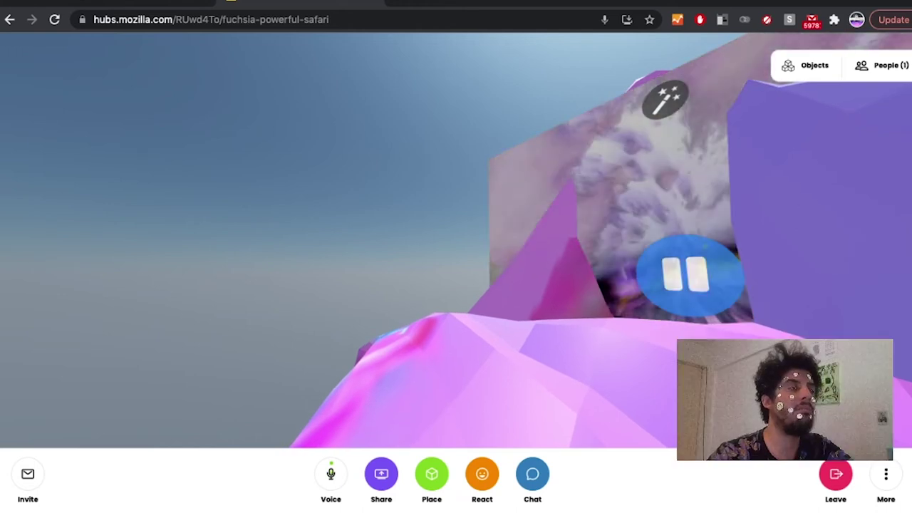
pyautogui.press('q')
pyautogui.moveTo(222, 404); pyautogui.dragTo(5, 427)
pyautogui.press('w')
pyautogui.press('w')
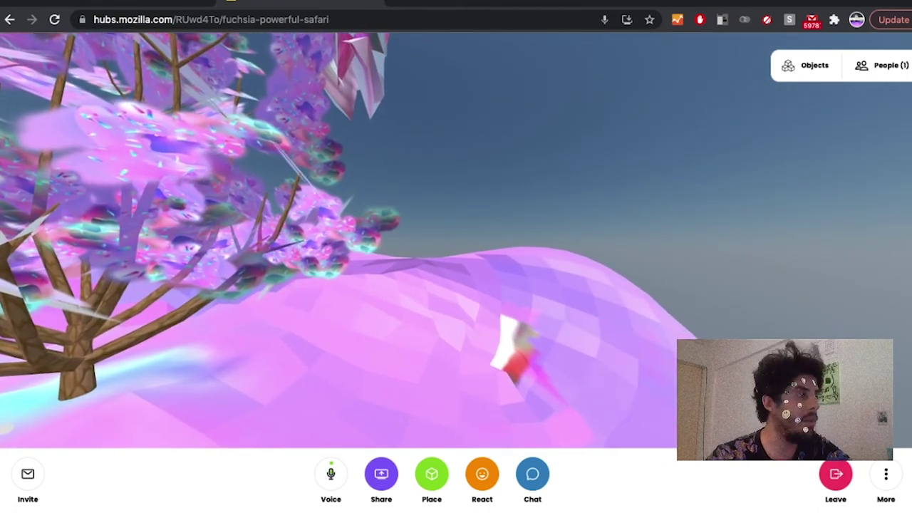
# Enable fly mode and fly around the room to examine the landscape, floating rock and tree from outside
pyautogui.press('g')
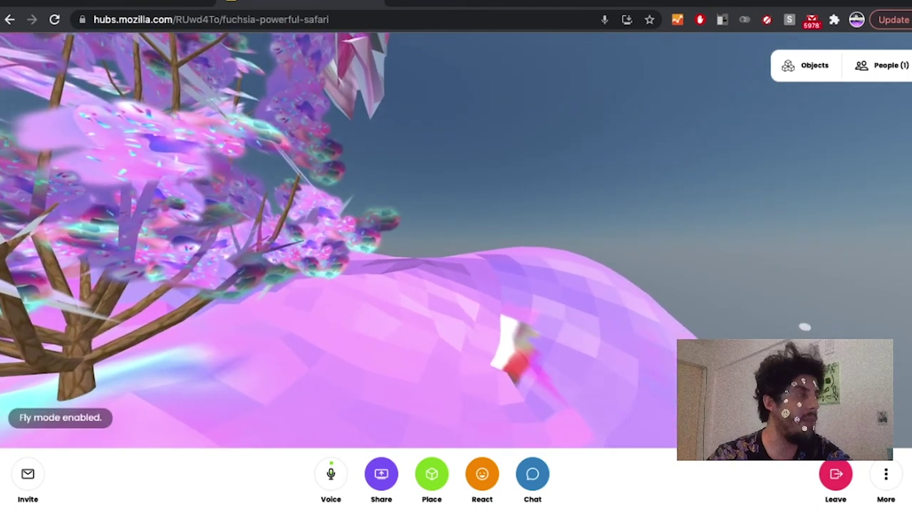
pyautogui.press('w')
pyautogui.press('w')
pyautogui.moveTo(616, 263); pyautogui.dragTo(99, 236)
pyautogui.press('w')
pyautogui.press('w')
pyautogui.press('w')
pyautogui.press('w')
pyautogui.press('w')
pyautogui.press('w')
pyautogui.press('d')
pyautogui.press('a')
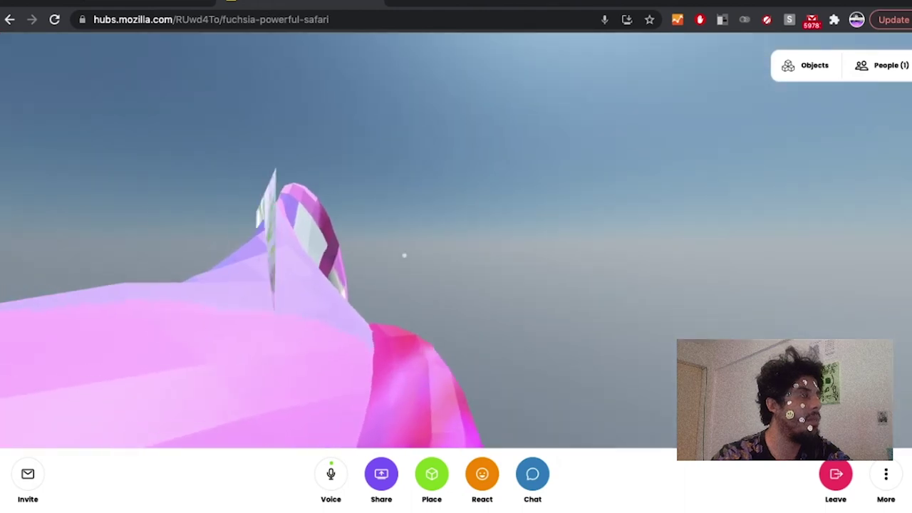
pyautogui.moveTo(419, 255); pyautogui.dragTo(314, 288)
pyautogui.press('w')
pyautogui.press('w')
pyautogui.press('w')
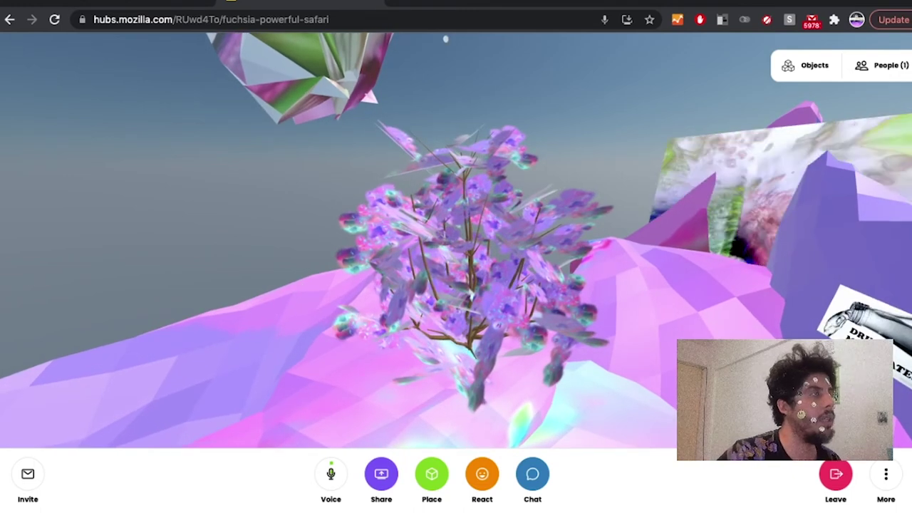
# Switch back to the Spoke editor and dismiss the published-scene notice
pyautogui.click(372, 1)
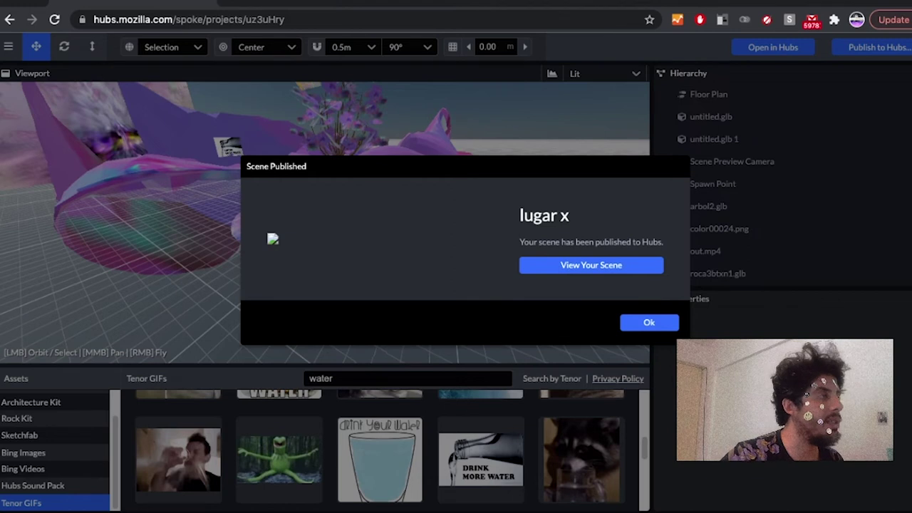
pyautogui.click(649, 322)
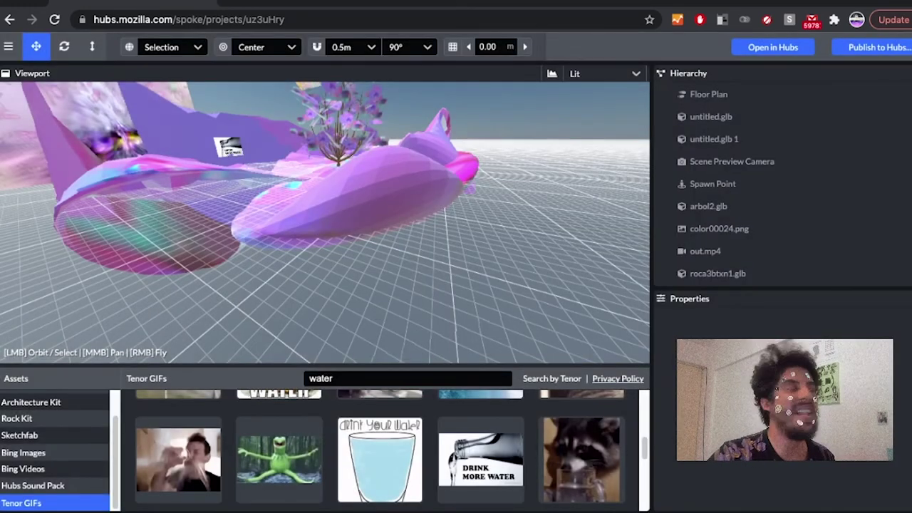
pyautogui.moveTo(325, 222)
pyautogui.mouseDown()
pyautogui.moveTo(306, 223)
pyautogui.moveTo(327, 228)
pyautogui.mouseUp()
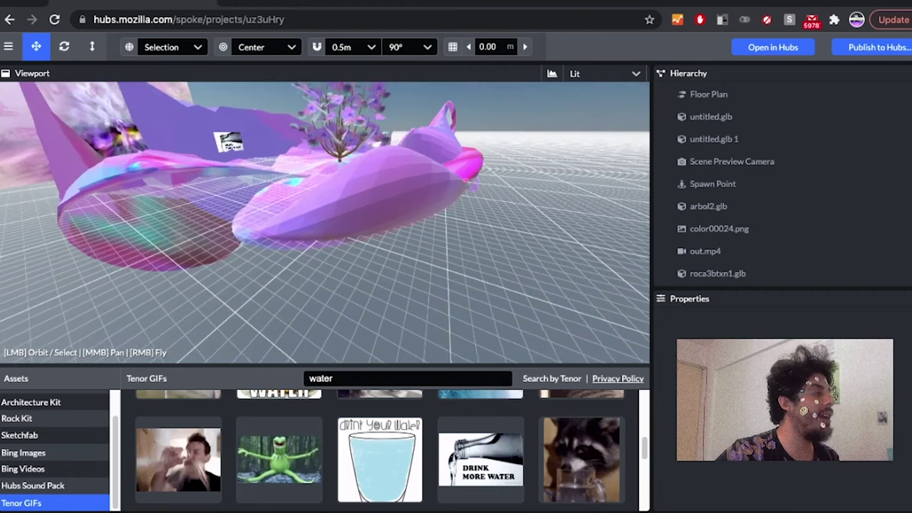
# Find 06 Aire1.mp3 among the uploaded assets and place it in the scene near the terrain
pyautogui.scroll(1, 55, 449)
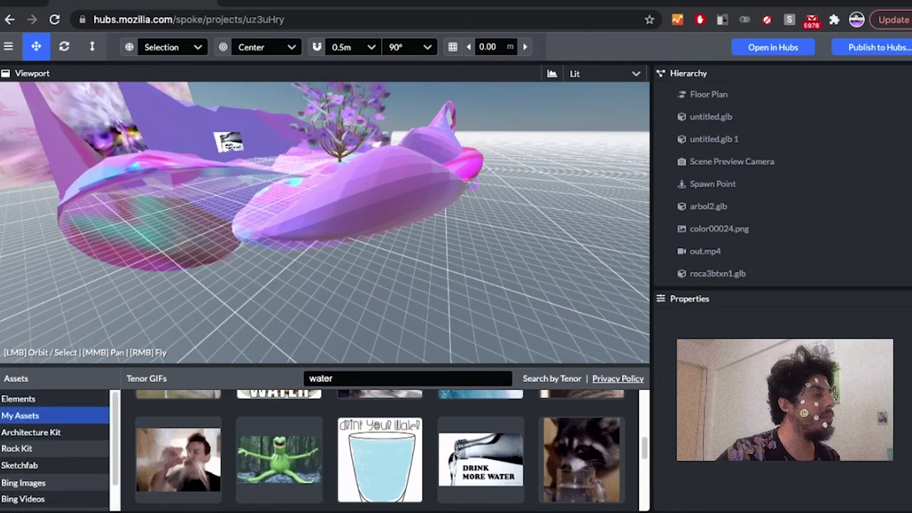
pyautogui.moveTo(392, 444)
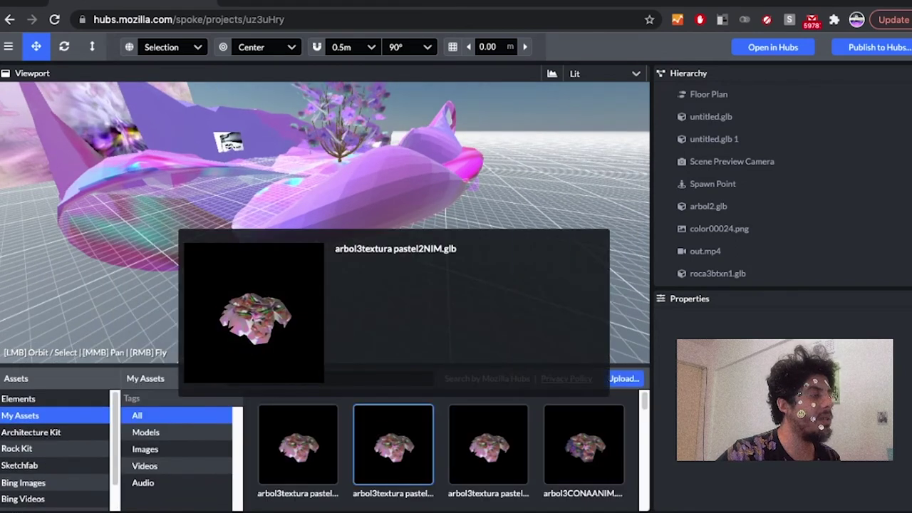
pyautogui.scroll(-3, 393, 443)
pyautogui.moveTo(298, 428)
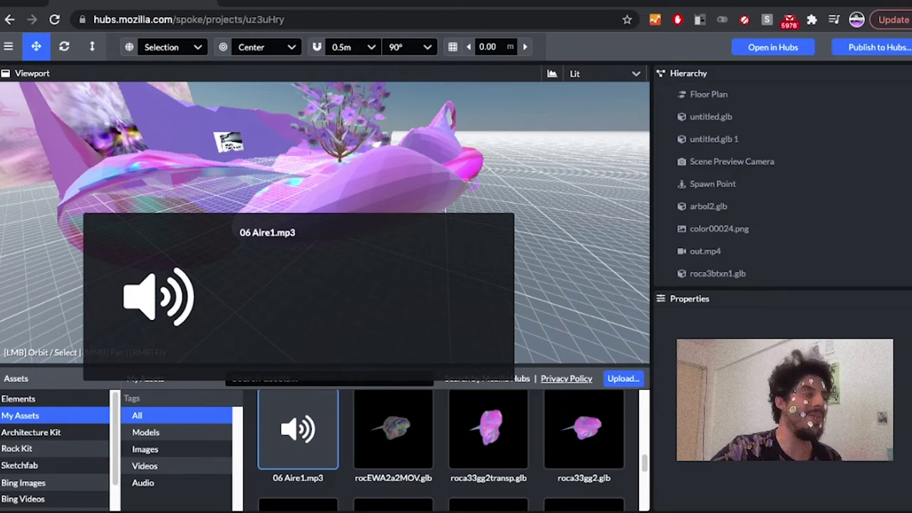
pyautogui.moveTo(298, 427); pyautogui.dragTo(186, 236)
# Move the 06 Aire1.mp3 audio object along its X axis past the tree and check its placement from several angles
pyautogui.scroll(5, 288, 191)
pyautogui.moveTo(453, 203); pyautogui.dragTo(488, 225)
pyautogui.scroll(3, 325, 223)
pyautogui.scroll(-5, 325, 222)
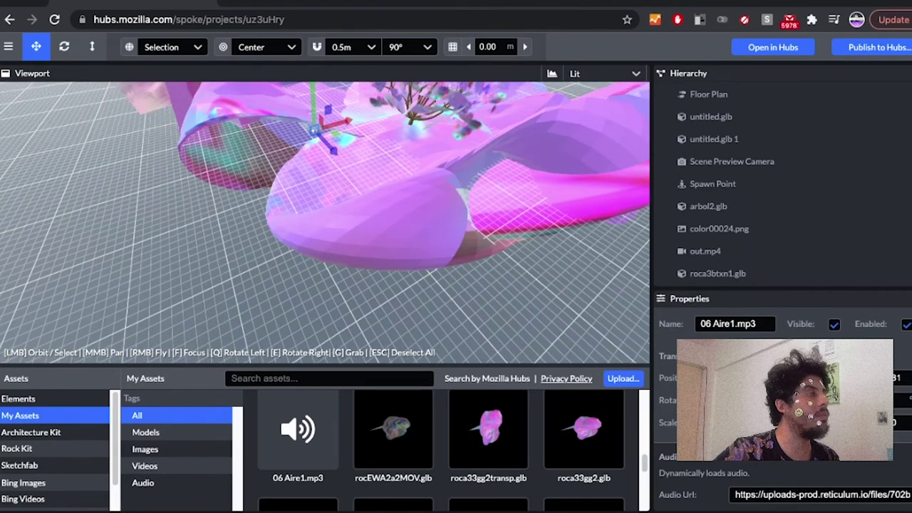
pyautogui.moveTo(325, 223); pyautogui.dragTo(319, 169)
pyautogui.moveTo(325, 222); pyautogui.dragTo(299, 245)
pyautogui.scroll(-3, 292, 214)
pyautogui.scroll(-4, 325, 223)
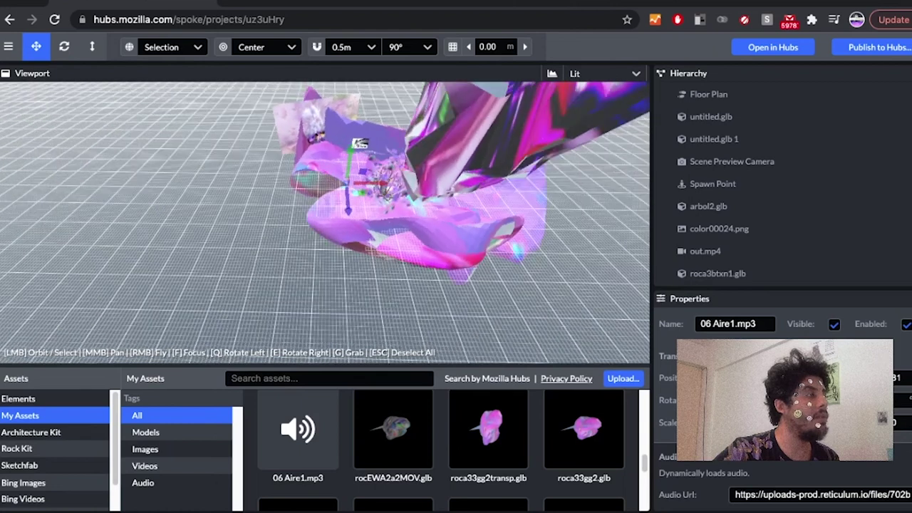
pyautogui.moveTo(376, 184); pyautogui.dragTo(439, 184)
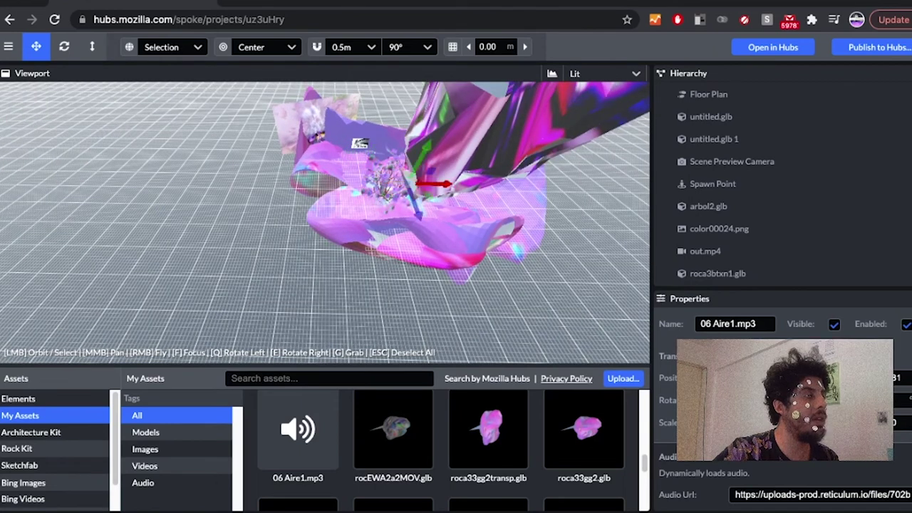
pyautogui.moveTo(371, 248); pyautogui.dragTo(396, 187)
pyautogui.scroll(-5, 396, 187)
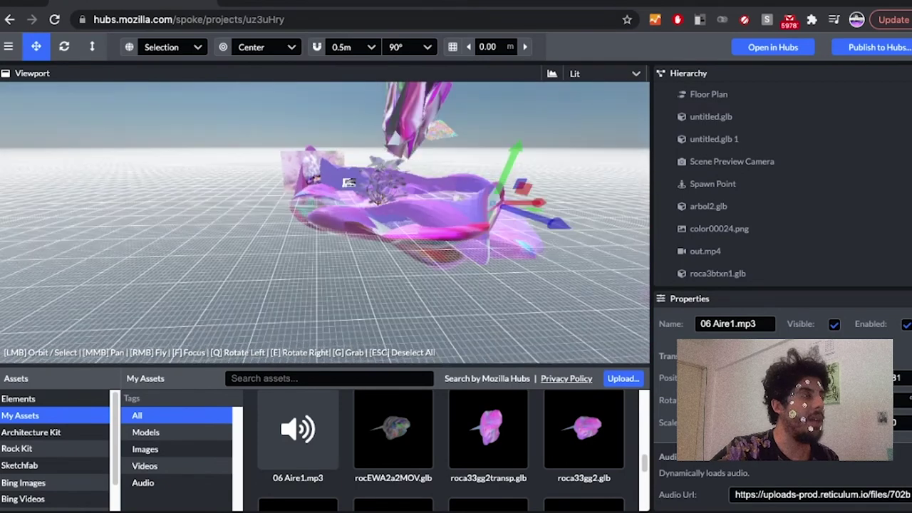
pyautogui.moveTo(396, 186); pyautogui.dragTo(492, 241)
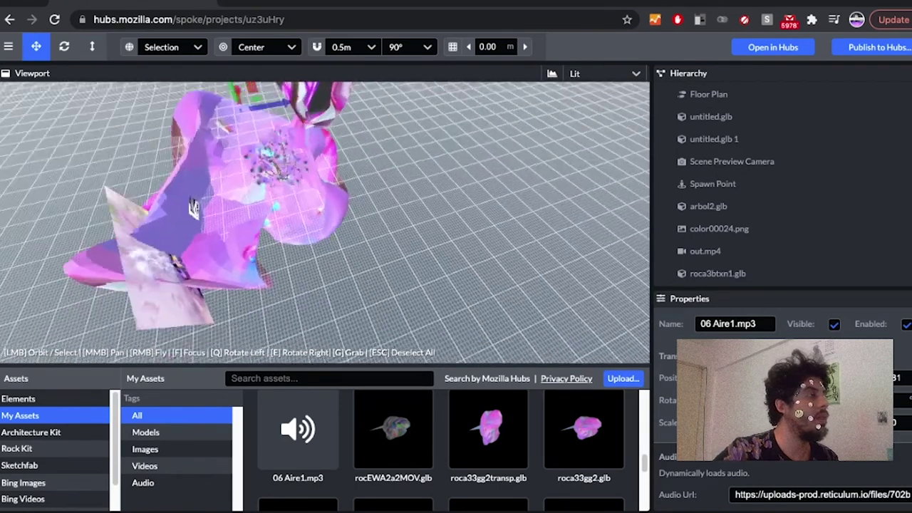
pyautogui.scroll(-5, 324, 222)
pyautogui.scroll(10, 324, 222)
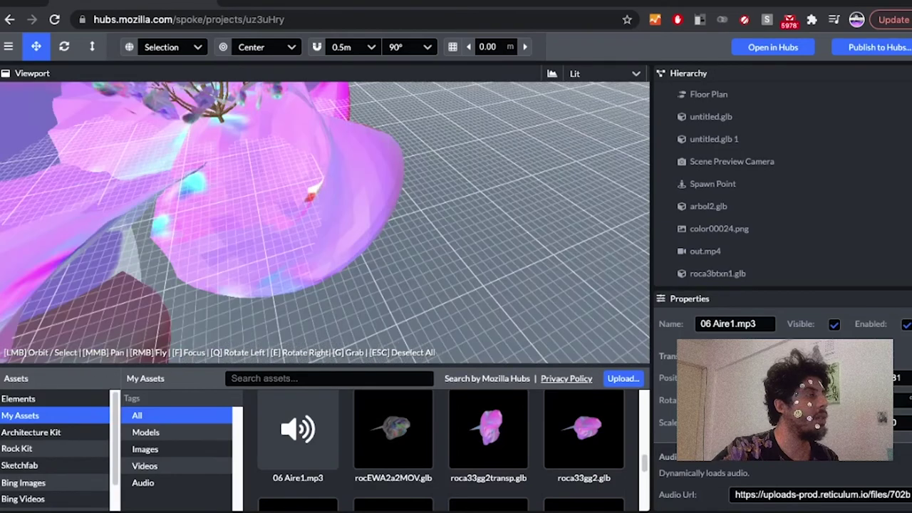
# Examine the 06 Aire1.mp3 audio object's placement beside the tree, both close up and from a distance
pyautogui.moveTo(311, 194); pyautogui.dragTo(325, 119)
pyautogui.scroll(8, 325, 118)
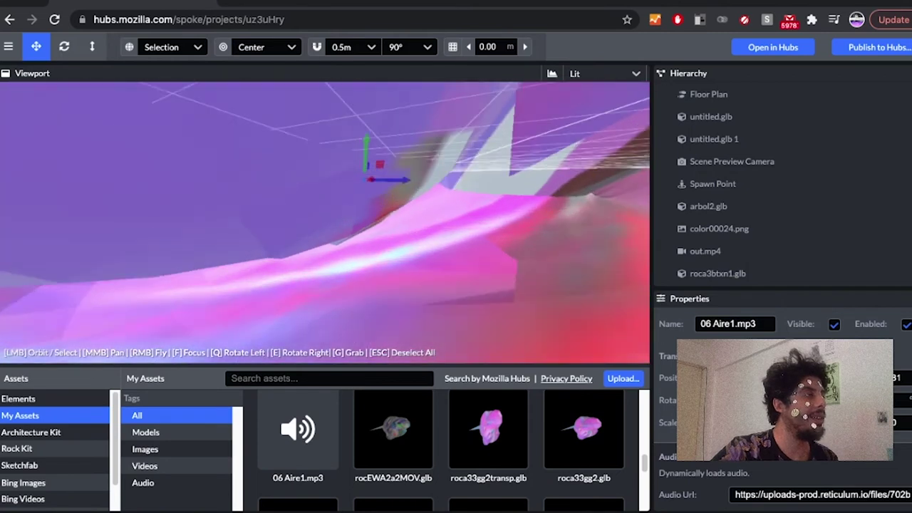
pyautogui.moveTo(325, 119); pyautogui.dragTo(326, 108)
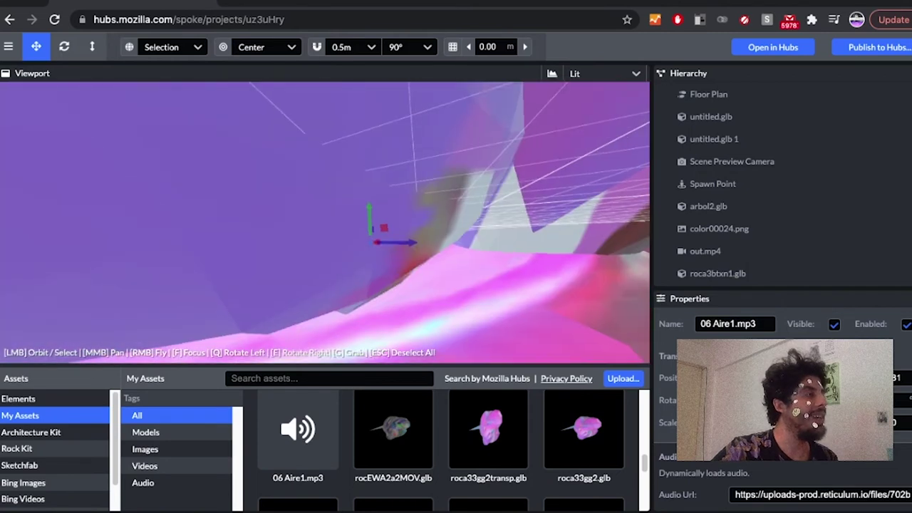
pyautogui.scroll(3, 325, 223)
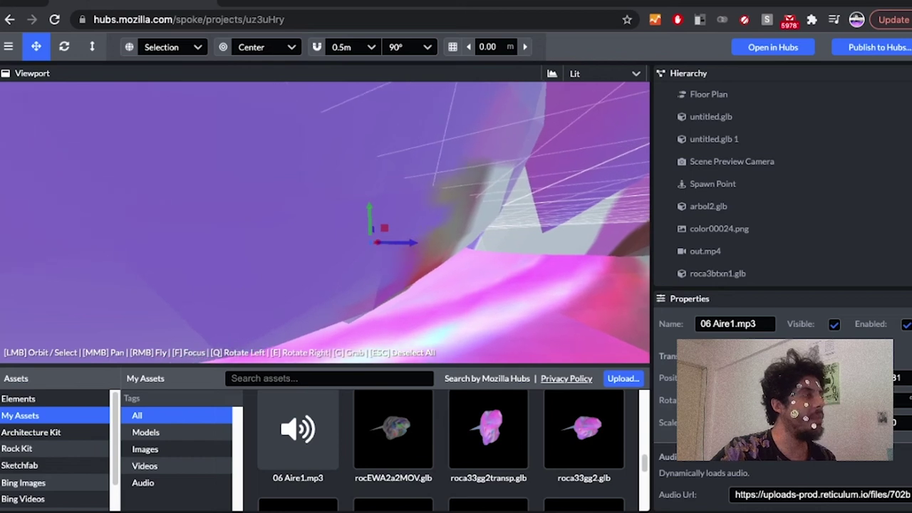
pyautogui.scroll(3, 325, 222)
pyautogui.moveTo(325, 223); pyautogui.dragTo(325, 258)
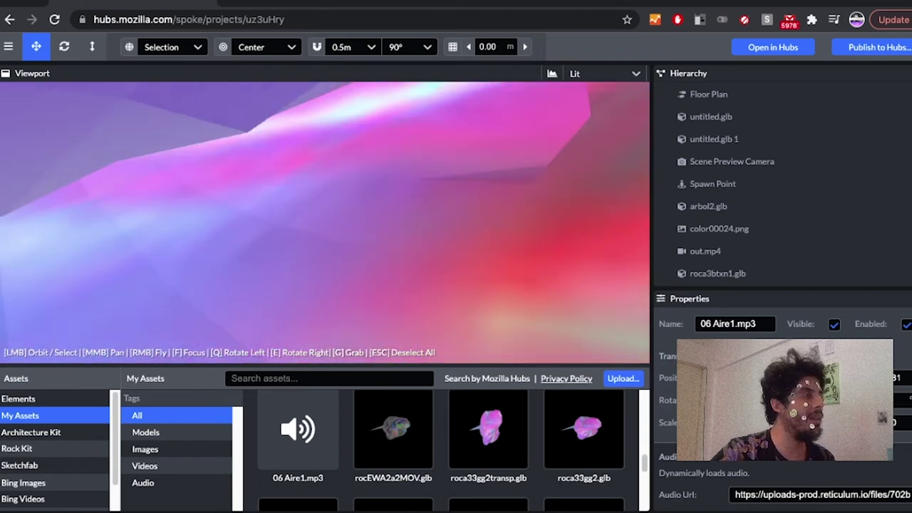
pyautogui.scroll(-10, 325, 222)
pyautogui.scroll(-5, 325, 223)
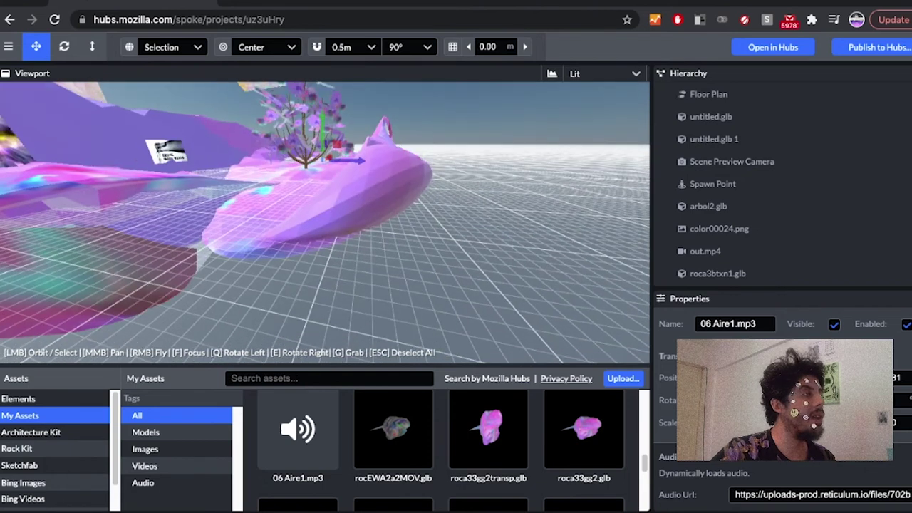
pyautogui.moveTo(324, 222); pyautogui.dragTo(302, 241, button='right')
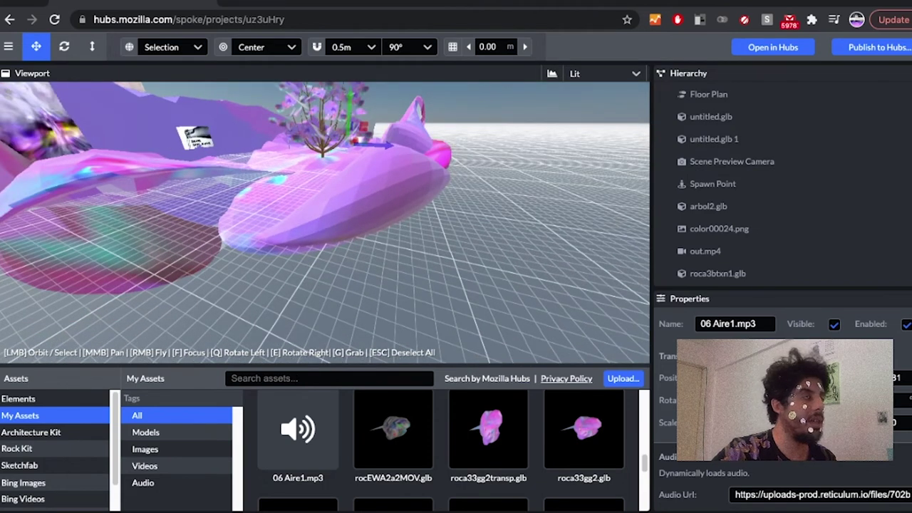
# Set the 06 Aire1.mp3 audio object's distance model to inverse and its volume to 0.53
pyautogui.click(322, 129)
pyautogui.scroll(-2, 742, 252)
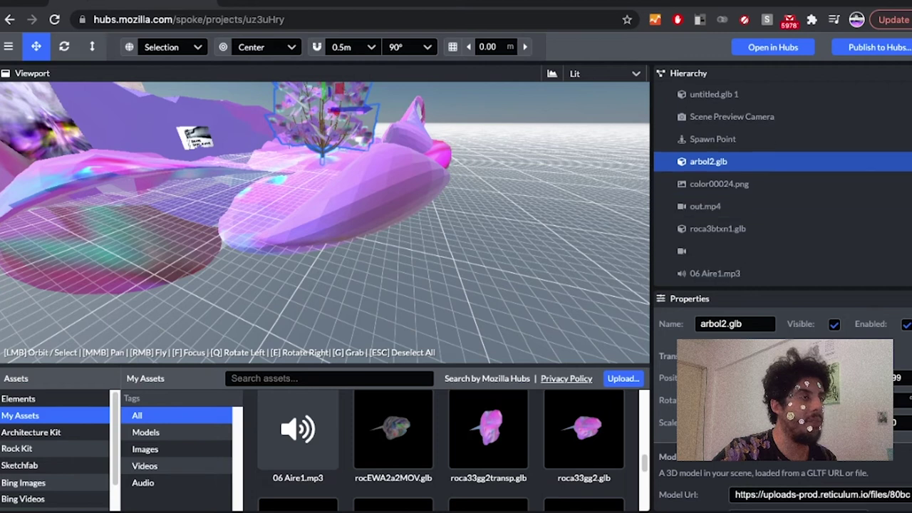
pyautogui.click(715, 273)
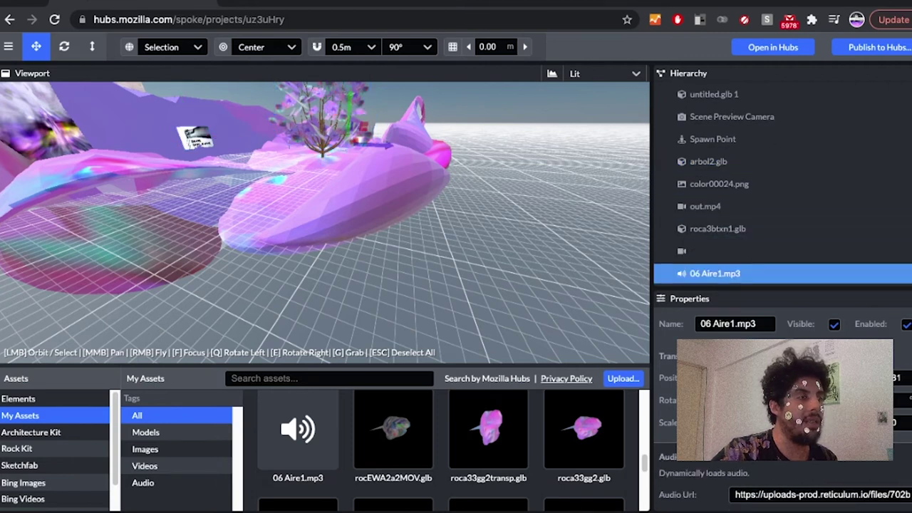
pyautogui.scroll(-2, 782, 406)
pyautogui.scroll(2, 782, 406)
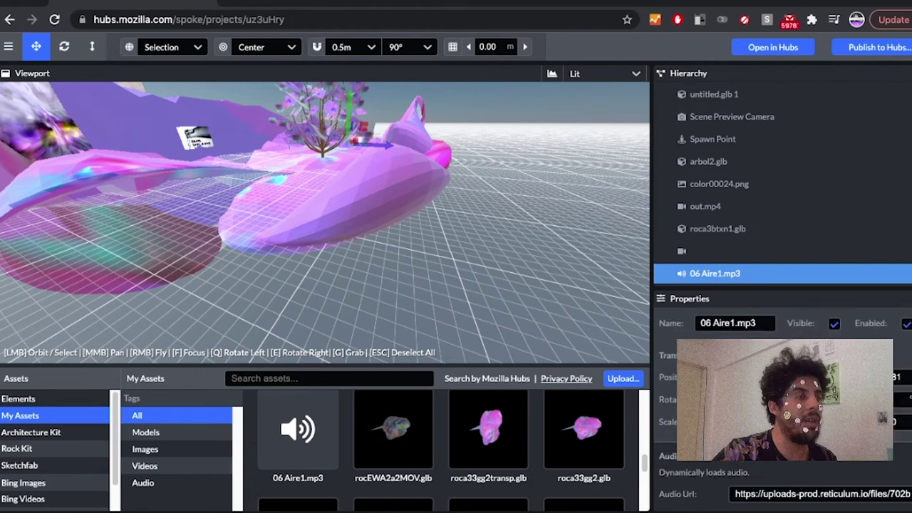
pyautogui.scroll(-5, 784, 399)
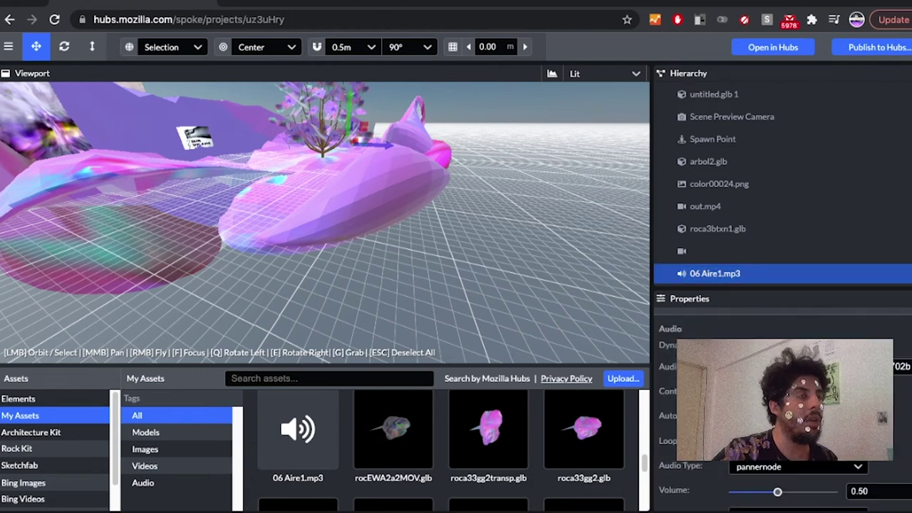
pyautogui.scroll(3, 784, 399)
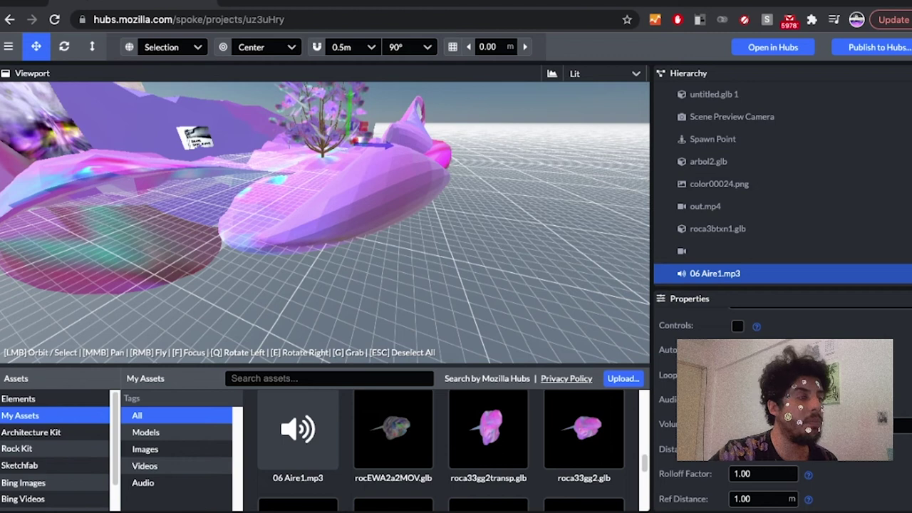
pyautogui.click(798, 449)
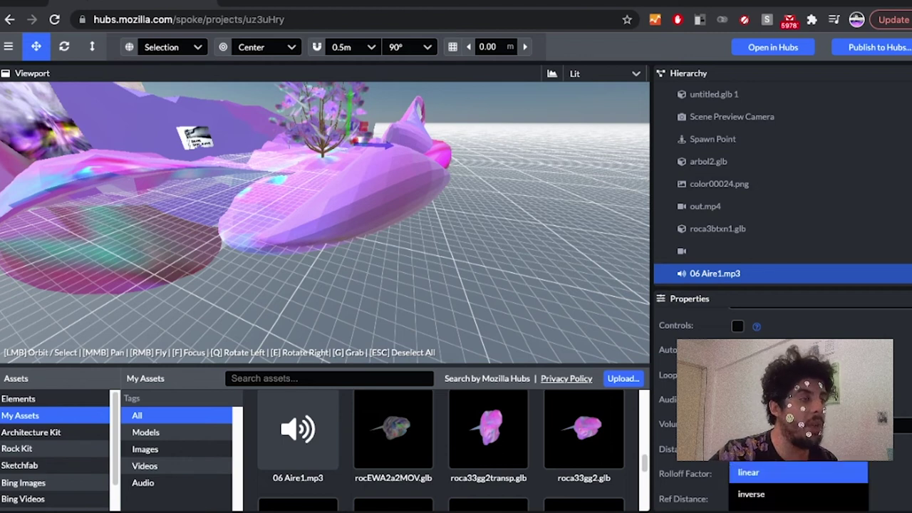
pyautogui.click(753, 494)
pyautogui.scroll(-2, 784, 485)
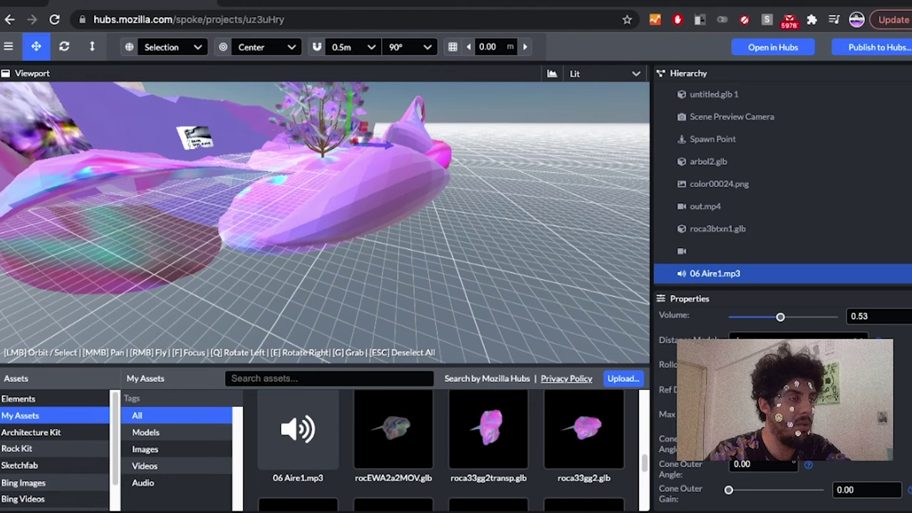
pyautogui.scroll(-1, 784, 399)
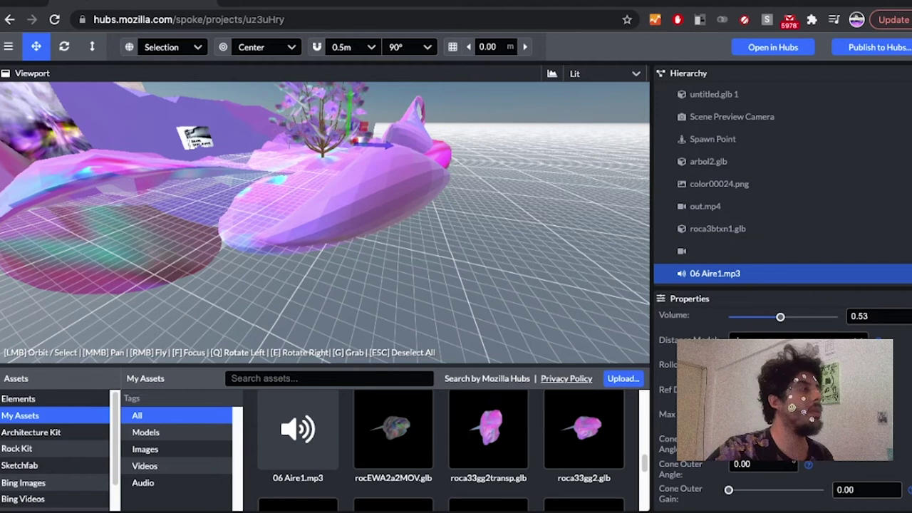
# Select the arbol2.glb tree and review its loop animation, attribution and glTF information
pyautogui.moveTo(399, 243); pyautogui.dragTo(388, 248)
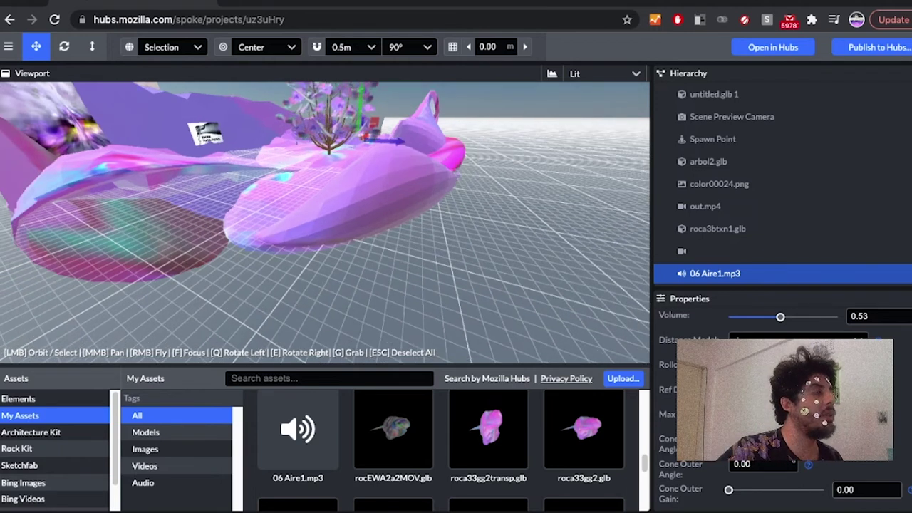
pyautogui.click(329, 122)
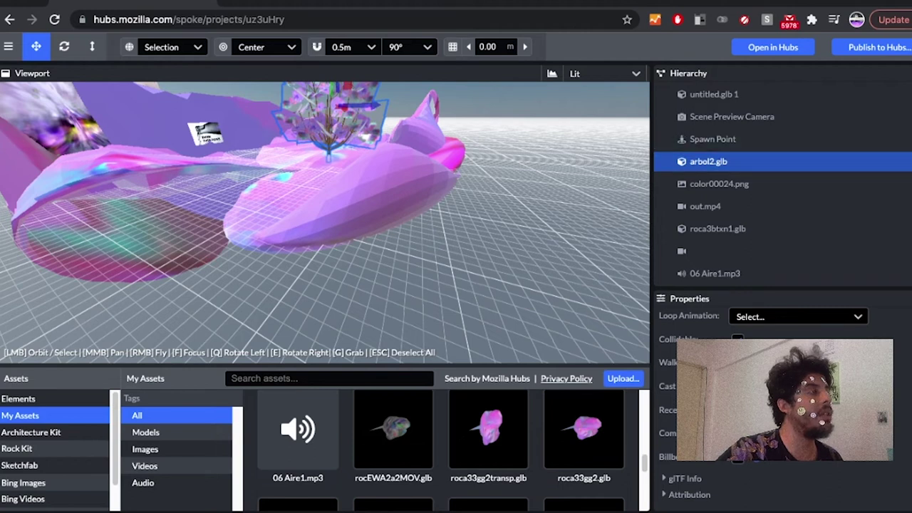
pyautogui.moveTo(331, 167); pyautogui.dragTo(312, 109)
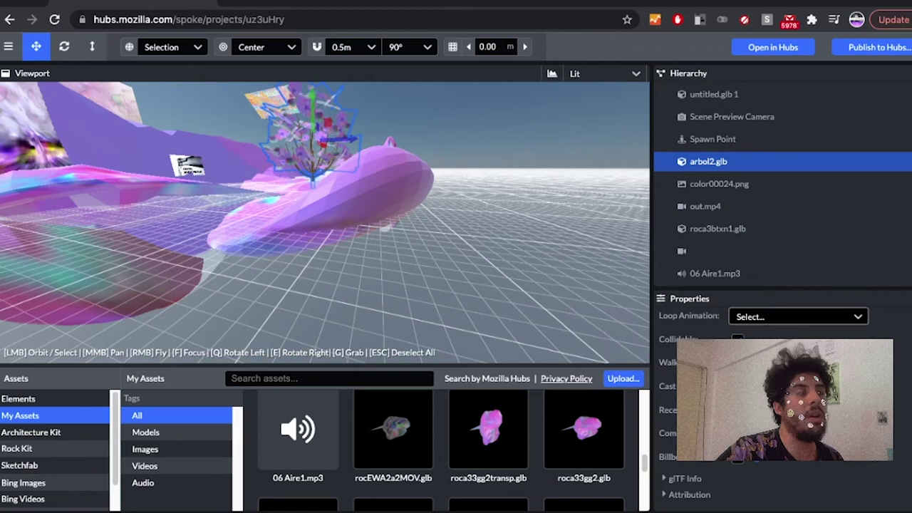
pyautogui.click(791, 317)
pyautogui.press('Escape')
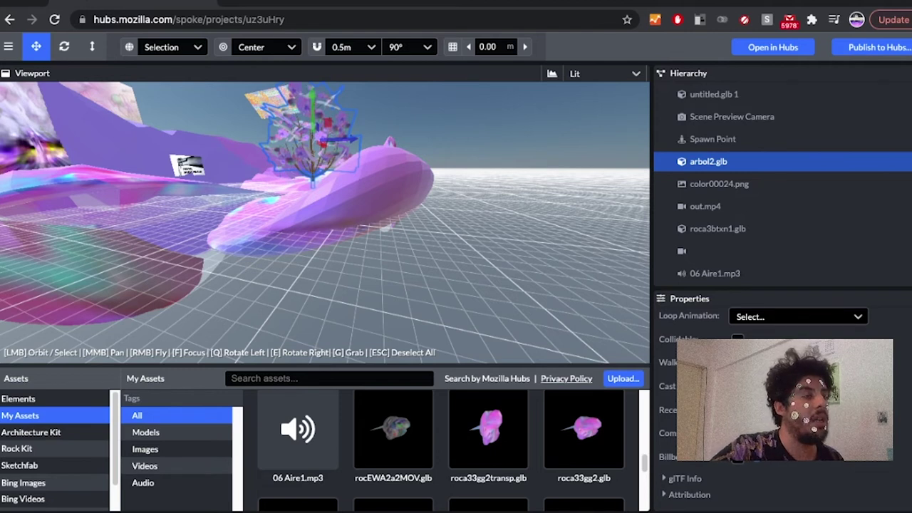
pyautogui.click(689, 495)
pyautogui.scroll(-2, 688, 495)
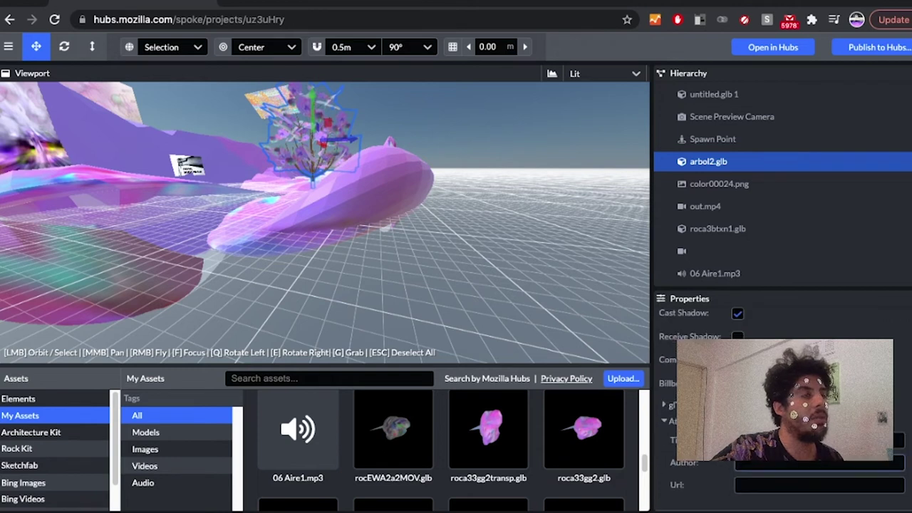
pyautogui.click(686, 405)
pyautogui.scroll(-10, 686, 404)
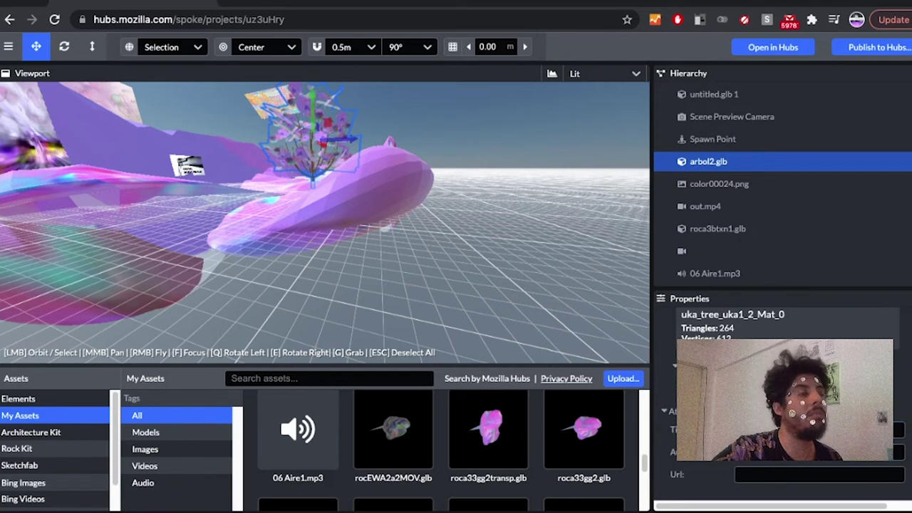
pyautogui.scroll(5, 784, 413)
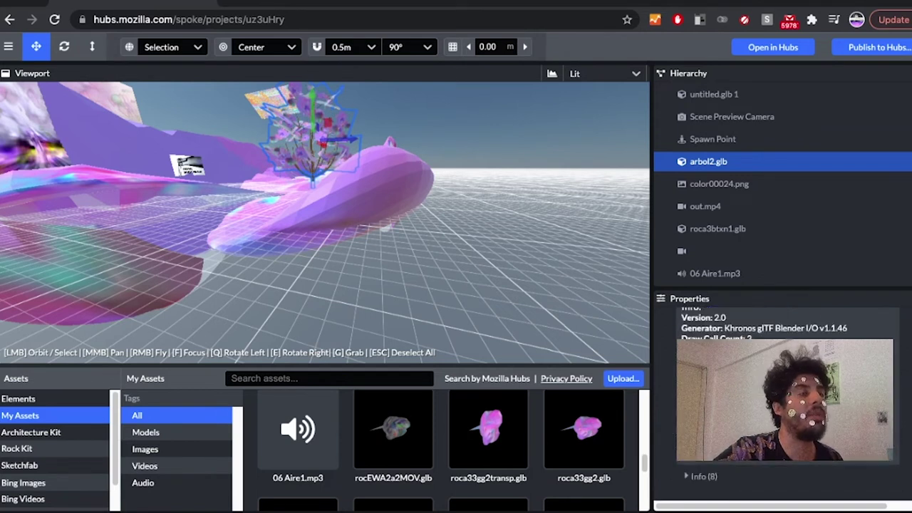
# Find roca3b2nt.glb among the uploaded assets and place it on the terrain near the tree
pyautogui.moveTo(386, 227); pyautogui.dragTo(413, 196)
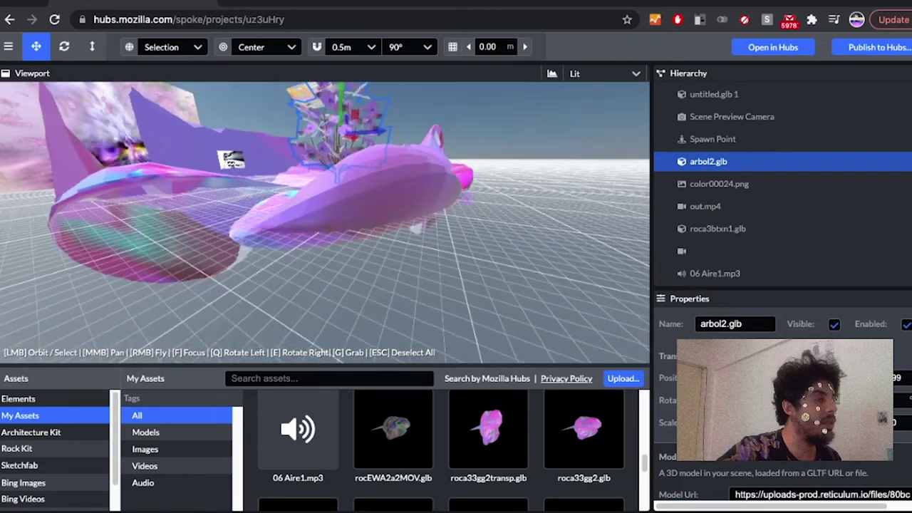
pyautogui.scroll(-4, 302, 438)
pyautogui.scroll(-1, 393, 445)
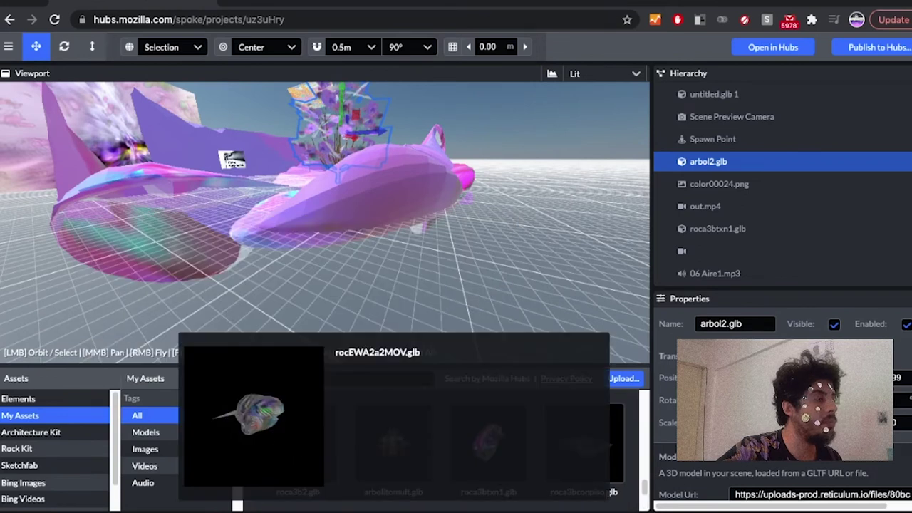
pyautogui.scroll(-2, 394, 446)
pyautogui.scroll(5, 393, 446)
pyautogui.scroll(5, 489, 440)
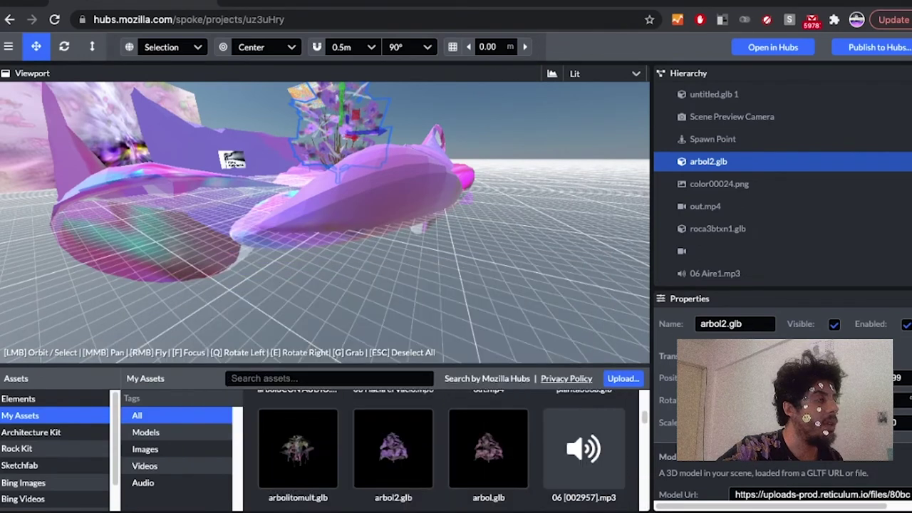
pyautogui.scroll(-3, 488, 440)
pyautogui.scroll(3, 488, 440)
pyautogui.scroll(-4, 488, 439)
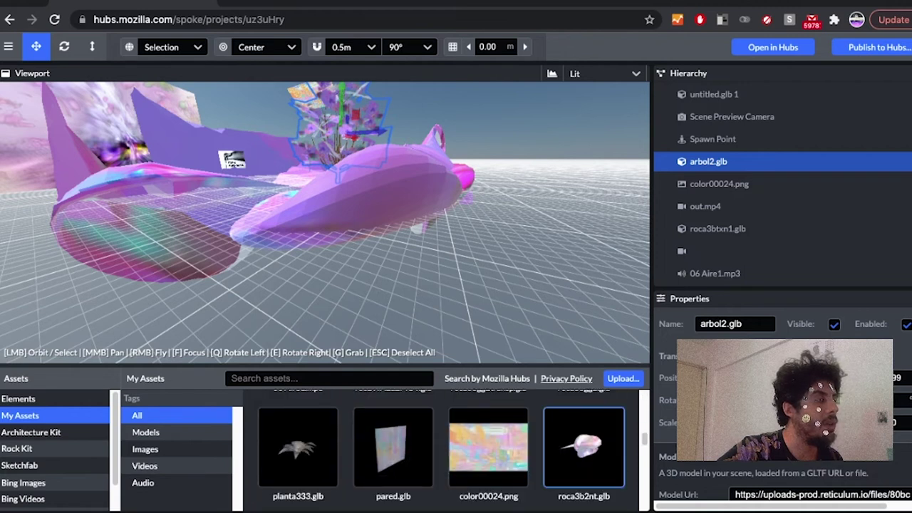
pyautogui.click(584, 448)
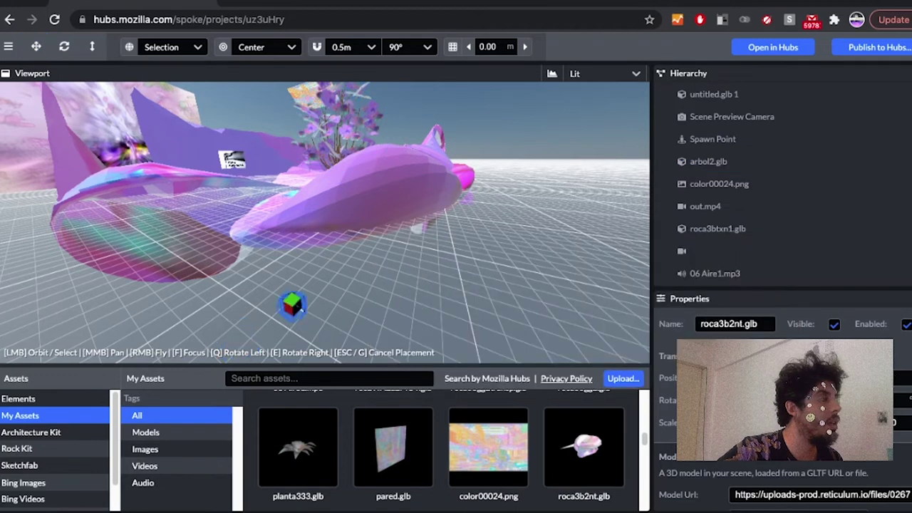
pyautogui.click(202, 209)
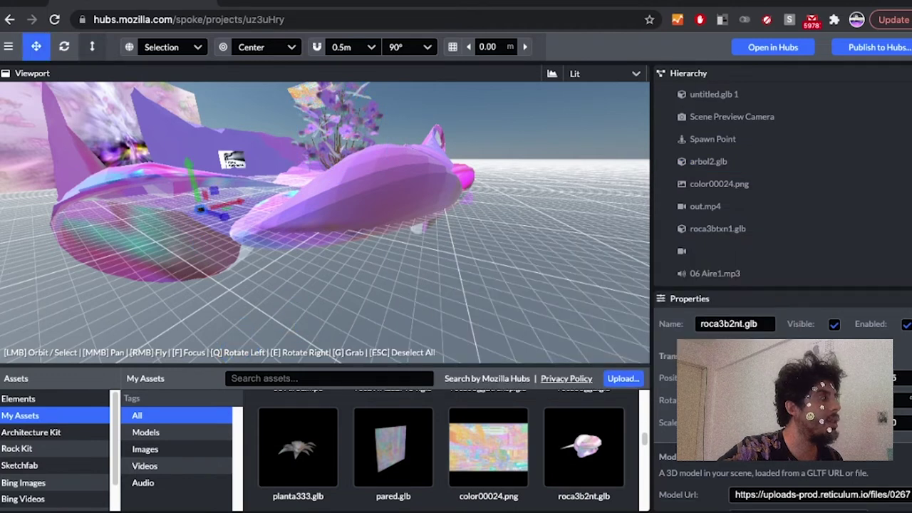
# Scale up the roca3b2nt.glb rock to a large boulder, slightly flattening its height
pyautogui.click(92, 47)
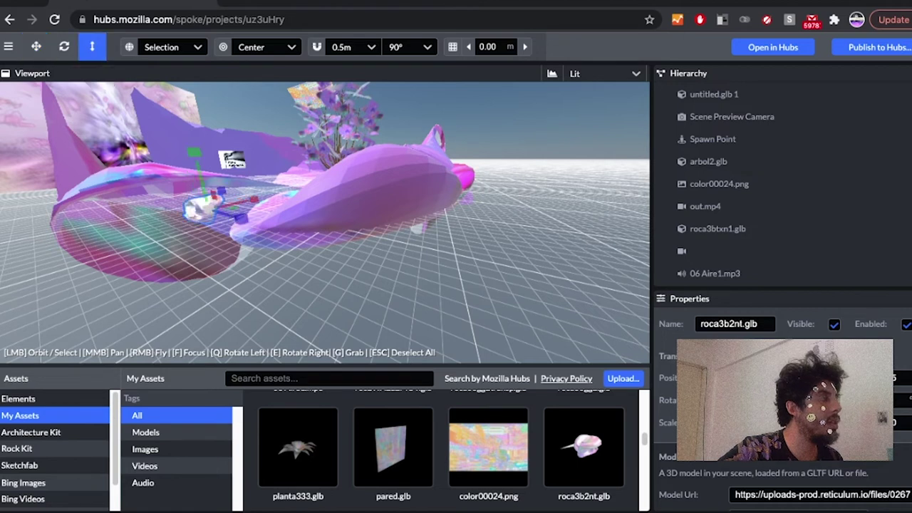
pyautogui.moveTo(209, 210); pyautogui.dragTo(256, 180)
pyautogui.moveTo(356, 264); pyautogui.dragTo(268, 289)
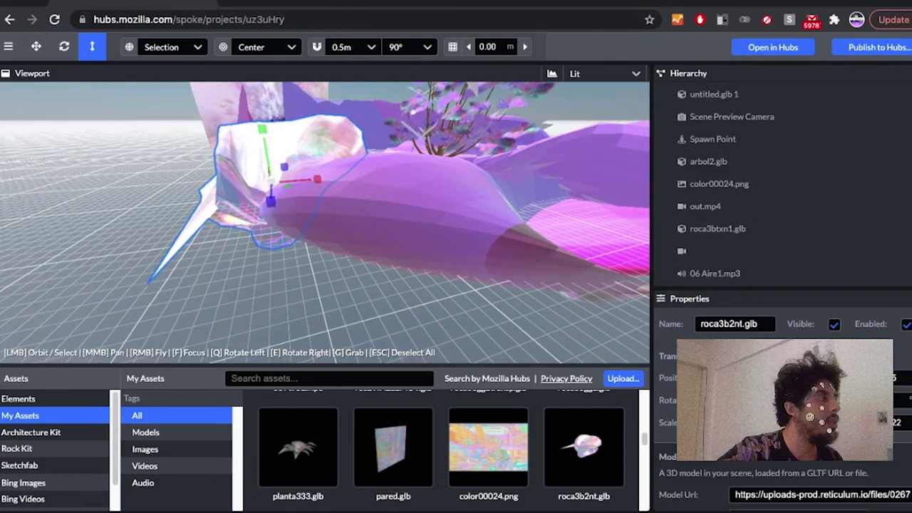
pyautogui.moveTo(262, 129)
pyautogui.mouseDown()
pyautogui.moveTo(267, 161)
pyautogui.moveTo(264, 136)
pyautogui.mouseUp()
# Lower the roca3b2nt.glb rock and reposition it along the terrain's outer edge
pyautogui.press('t')
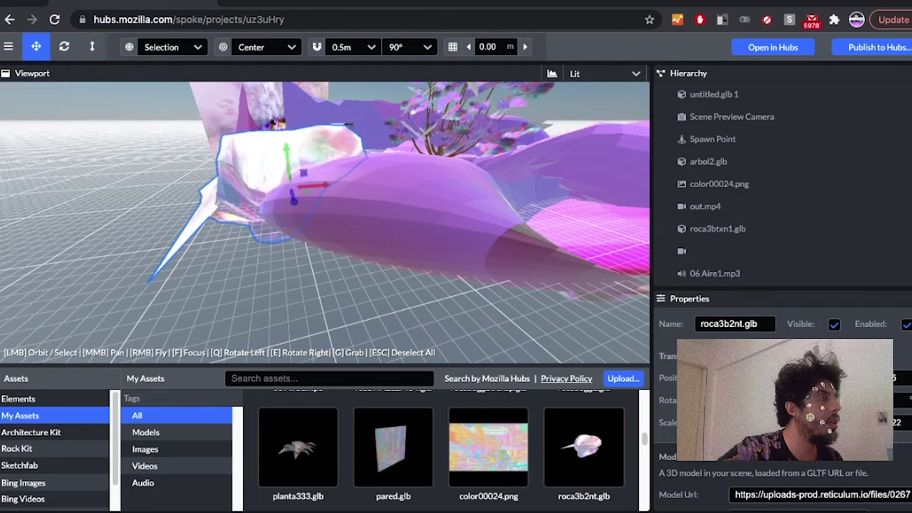
pyautogui.moveTo(287, 150); pyautogui.dragTo(289, 175)
pyautogui.moveTo(314, 249); pyautogui.dragTo(481, 256)
pyautogui.scroll(-10, 325, 223)
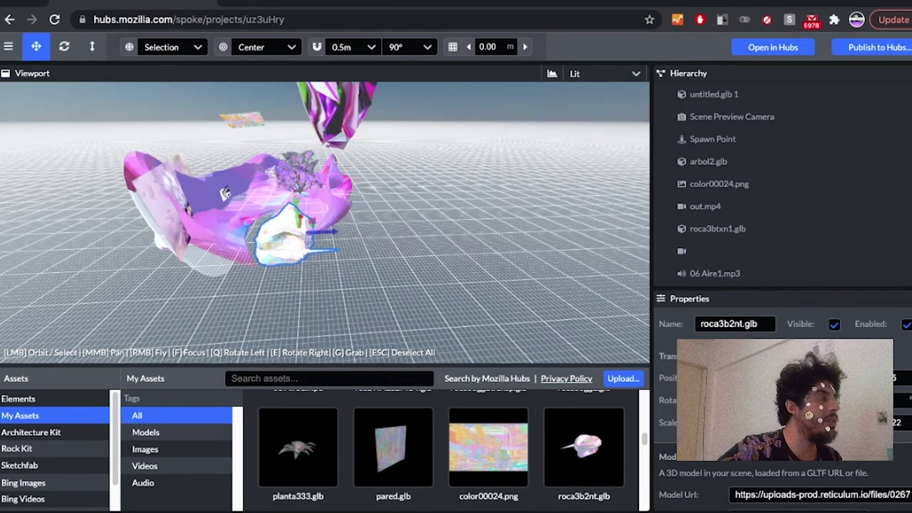
pyautogui.moveTo(325, 222); pyautogui.dragTo(364, 274)
pyautogui.moveTo(189, 231); pyautogui.dragTo(200, 202)
pyautogui.moveTo(324, 233); pyautogui.dragTo(321, 187)
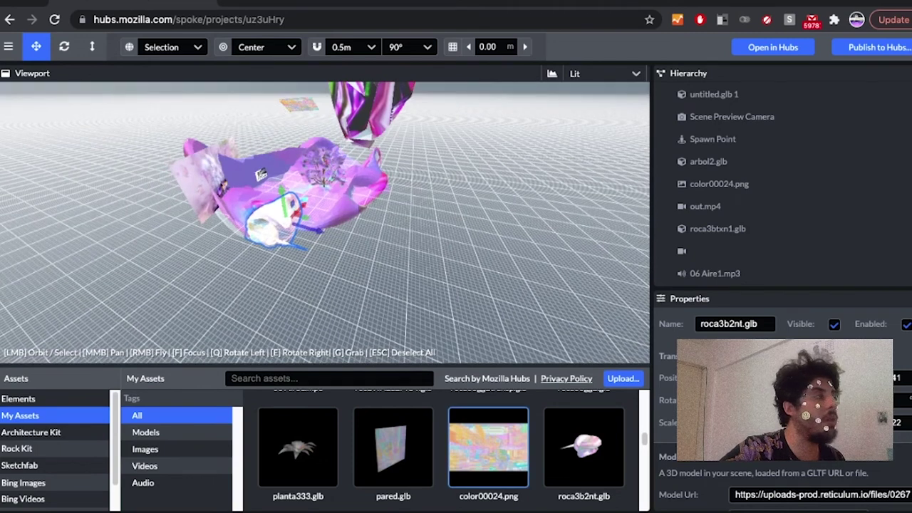
# Examine the placement of the spawn point, the arbol2.glb tree and the roca3b2nt.glb rock from above
pyautogui.click(712, 139)
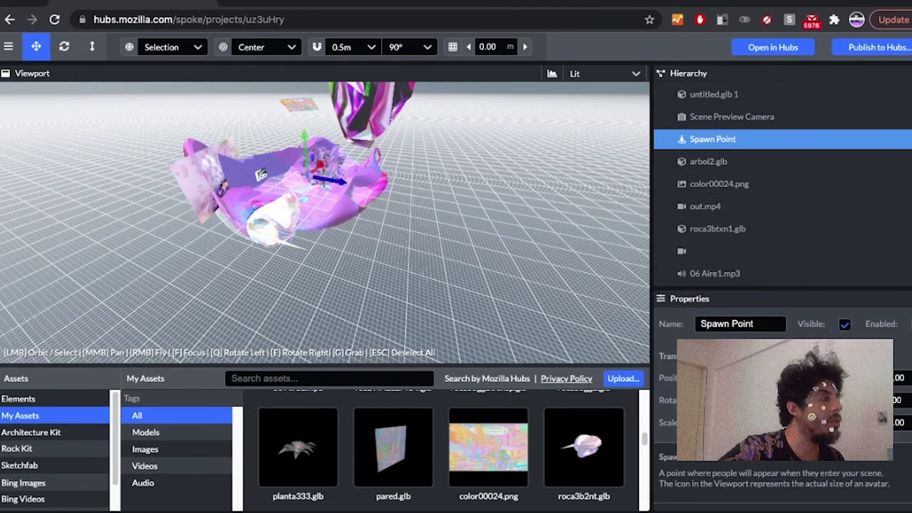
pyautogui.moveTo(399, 193); pyautogui.dragTo(434, 221)
pyautogui.moveTo(227, 178); pyautogui.dragTo(187, 234)
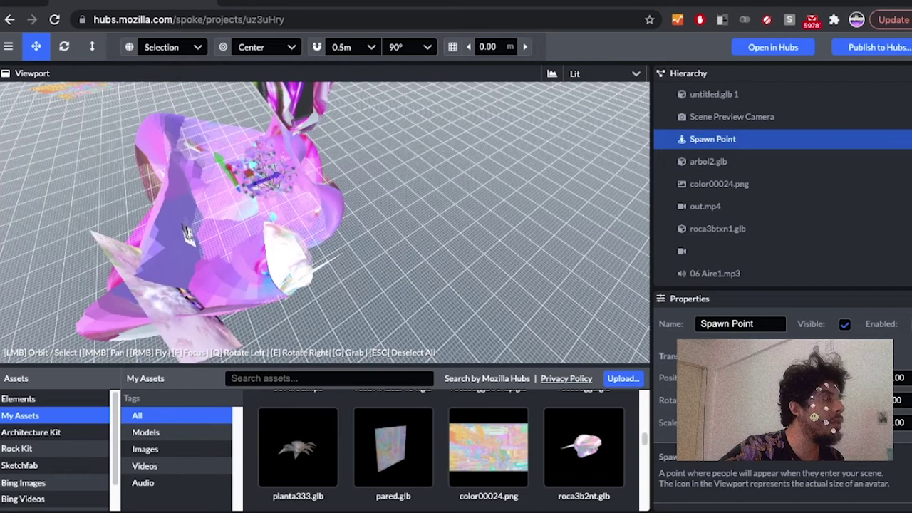
pyautogui.click(271, 162)
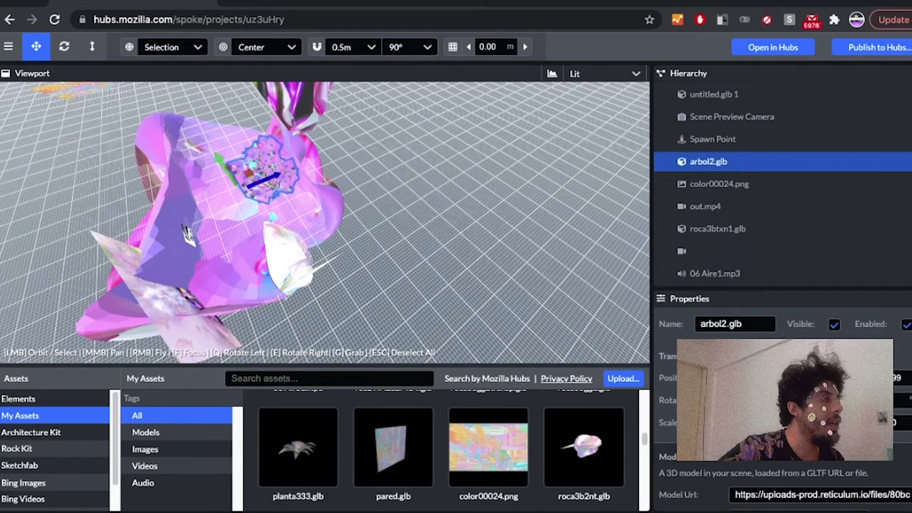
pyautogui.click(317, 189)
pyautogui.click(288, 255)
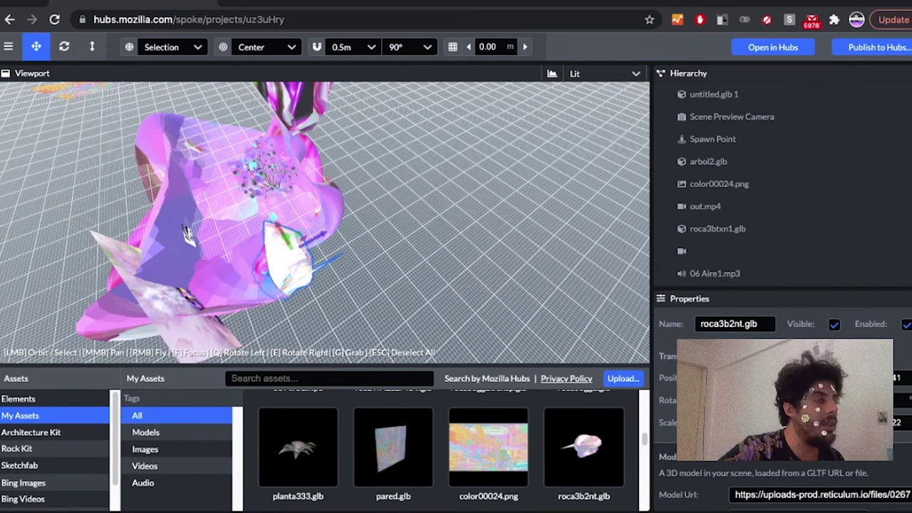
# Place the 06 [002957].mp3 audio from the uploaded audio assets on the white rock and review its spatial audio settings
pyautogui.moveTo(298, 447)
pyautogui.scroll(5, 298, 447)
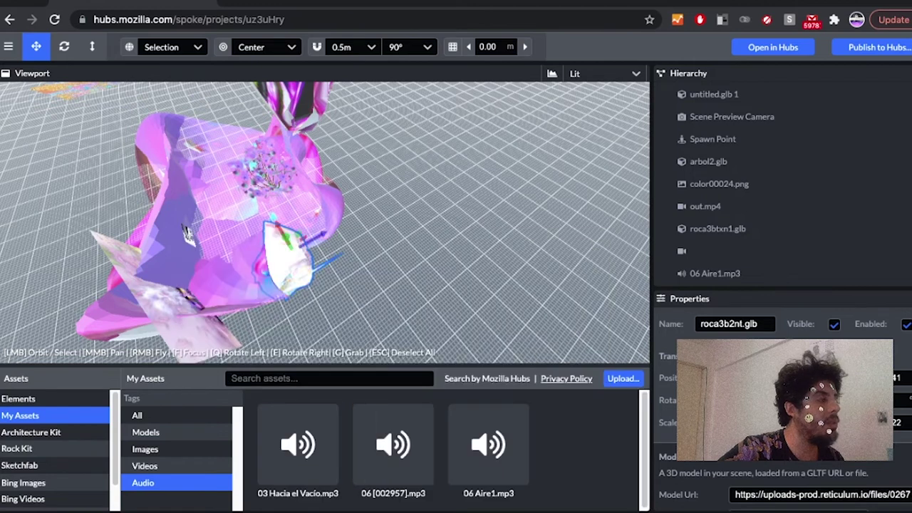
pyautogui.moveTo(311, 438)
pyautogui.mouseDown()
pyautogui.moveTo(408, 199)
pyautogui.moveTo(342, 314)
pyautogui.moveTo(308, 435)
pyautogui.moveTo(317, 436)
pyautogui.mouseUp()
pyautogui.moveTo(378, 441)
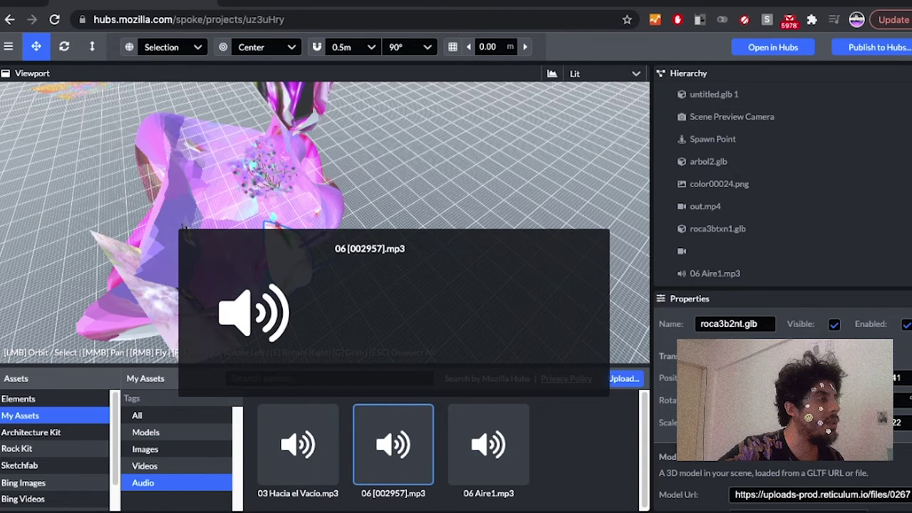
pyautogui.moveTo(391, 458); pyautogui.dragTo(301, 294)
pyautogui.scroll(-4, 315, 250)
pyautogui.scroll(8, 315, 250)
pyautogui.scroll(4, 315, 250)
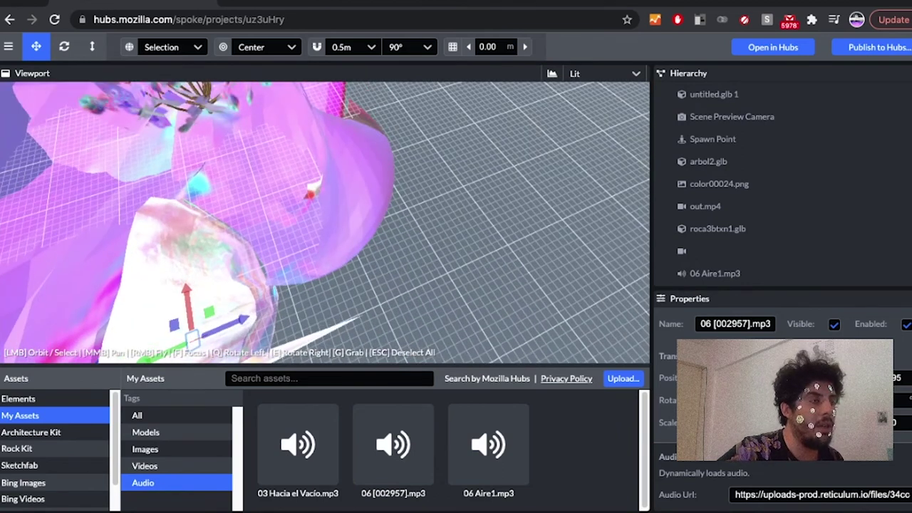
pyautogui.scroll(-3, 784, 413)
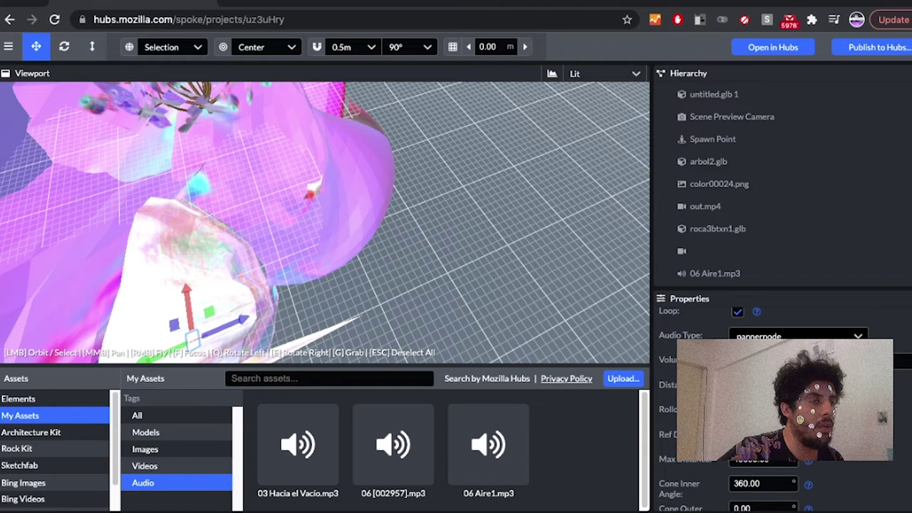
pyautogui.scroll(-2, 784, 413)
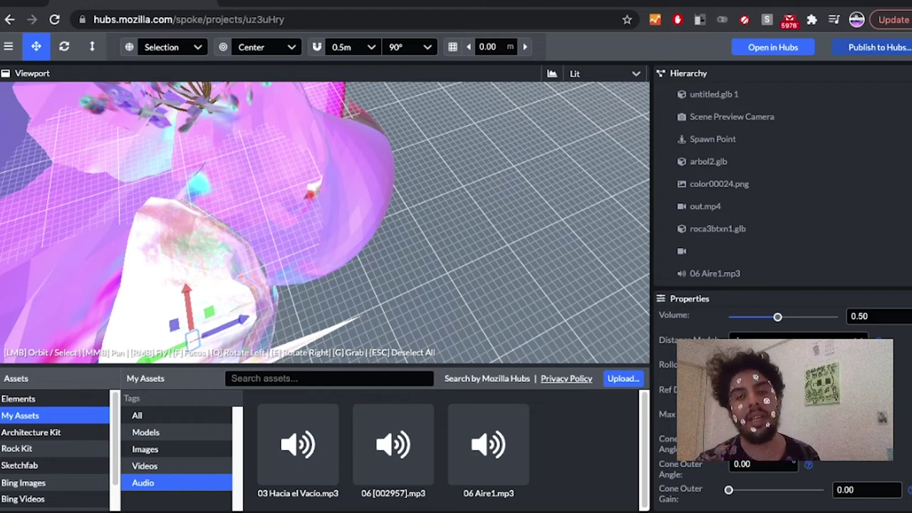
# Publish the scene to Hubs under the name "lugar x", accepting the performance check
pyautogui.hotkey('ctrl', 's')
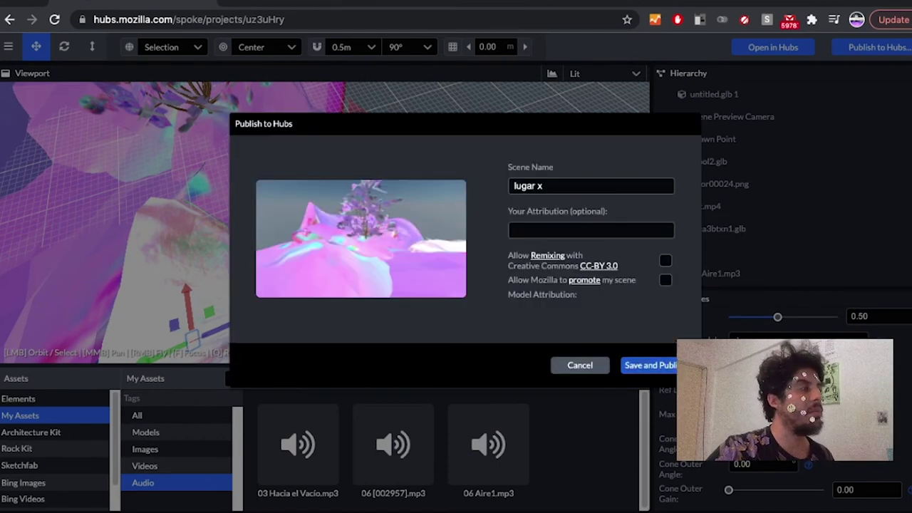
pyautogui.click(654, 366)
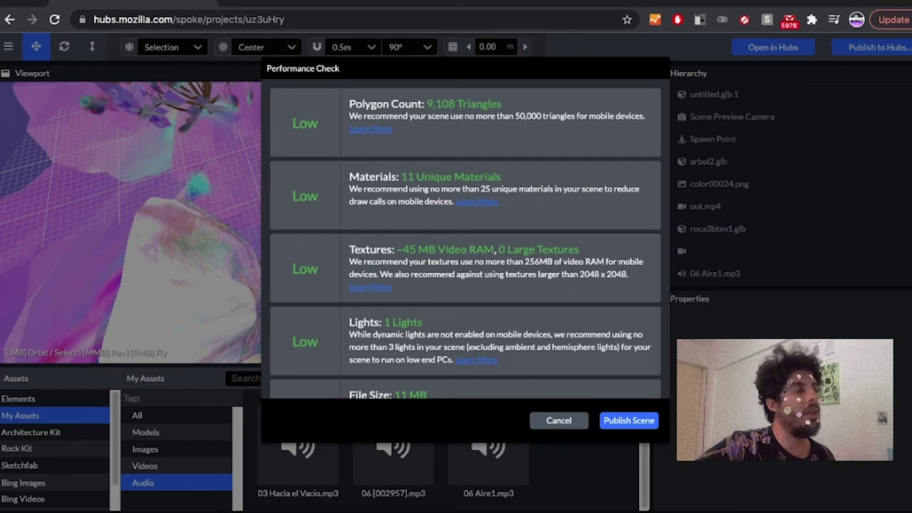
pyautogui.click(628, 421)
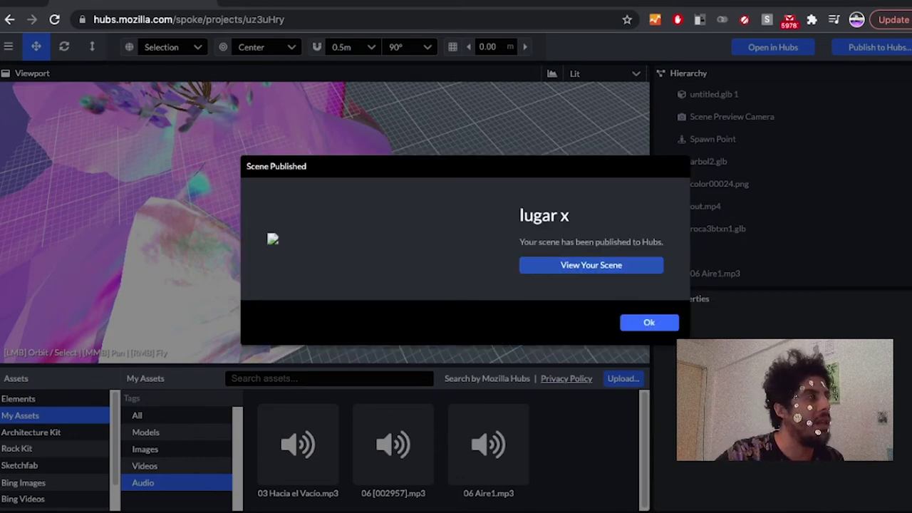
# View the published scene, create a room from it and join with the default avatar and microphone access
pyautogui.click(592, 265)
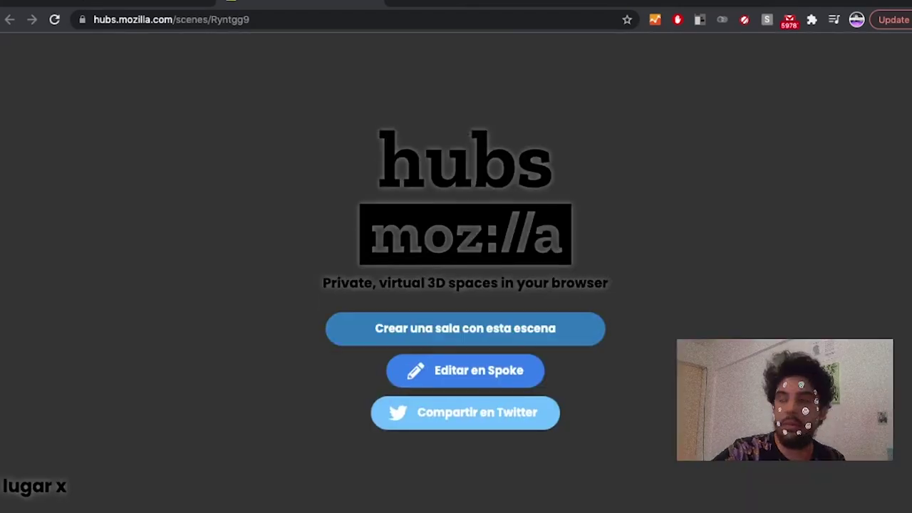
pyautogui.click(466, 329)
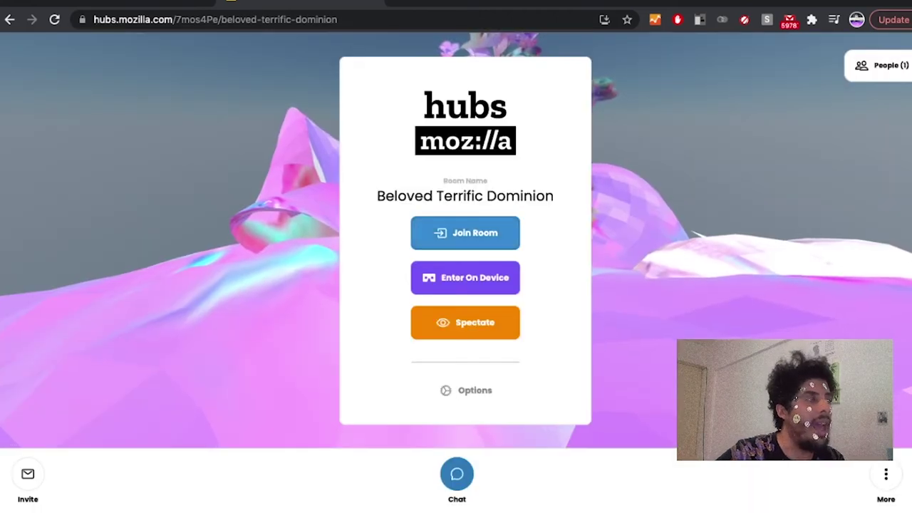
pyautogui.click(465, 232)
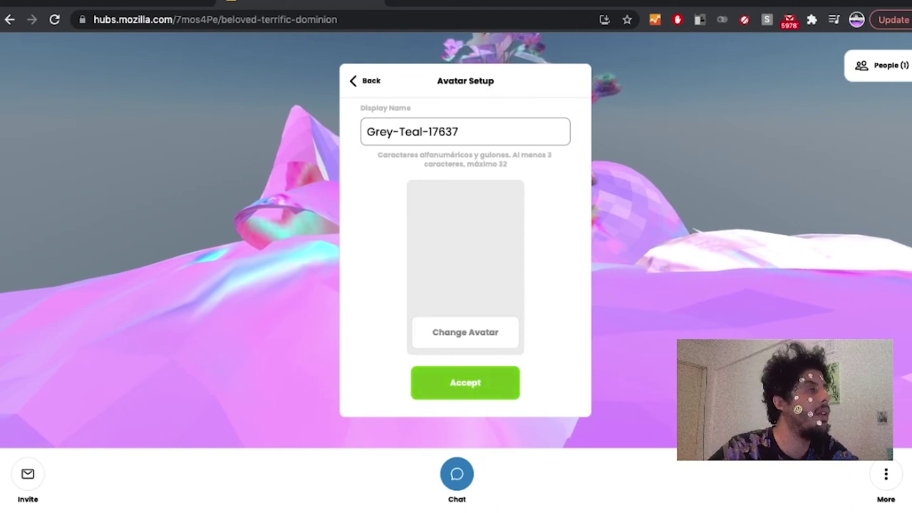
pyautogui.click(465, 382)
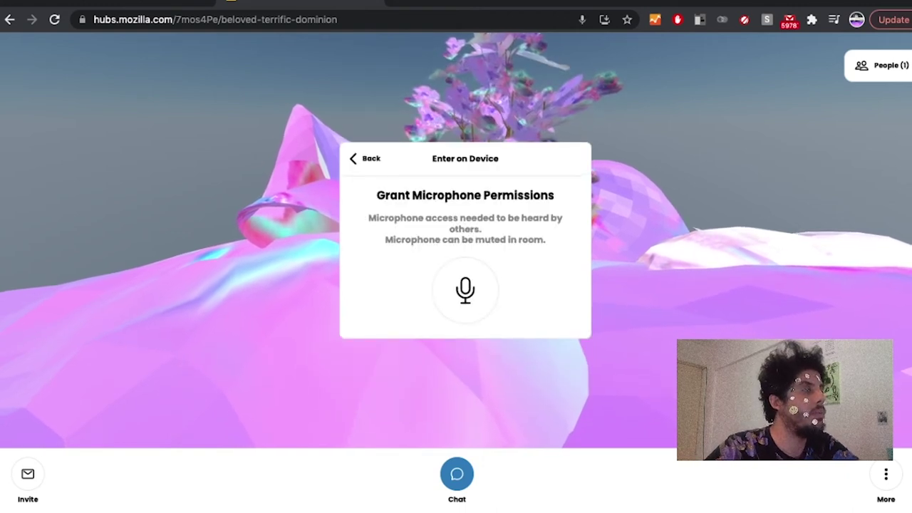
pyautogui.click(464, 351)
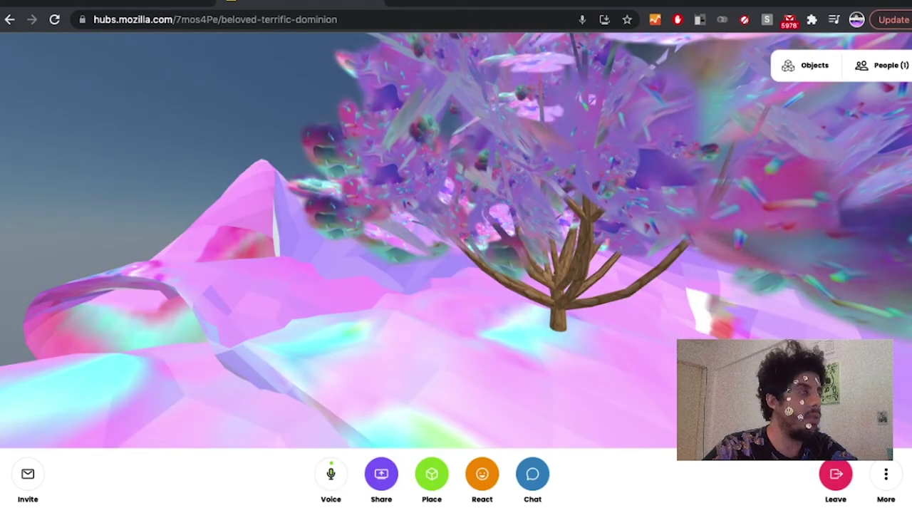
# Walk through the room to inspect the white rock, the image panels and the tree up close
pyautogui.moveTo(484, 361); pyautogui.dragTo(179, 414)
pyautogui.press('w')
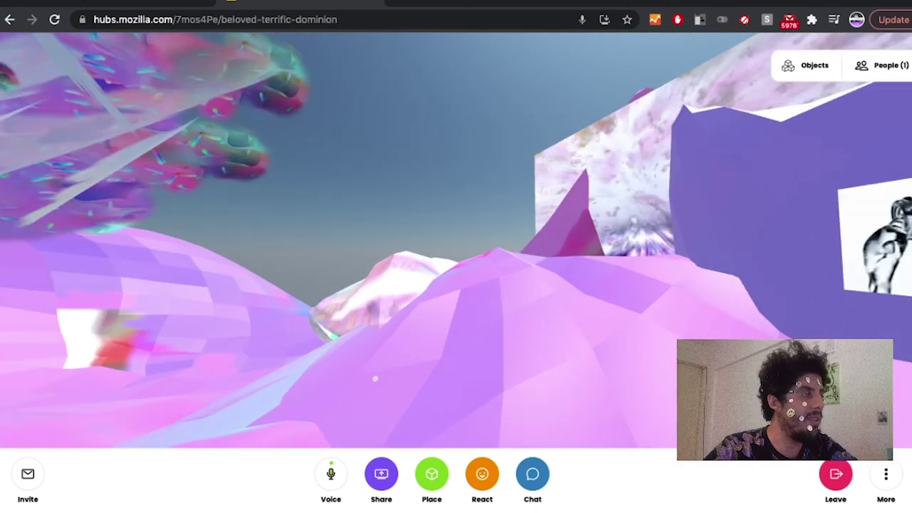
pyautogui.moveTo(376, 378)
pyautogui.mouseDown()
pyautogui.moveTo(263, 365)
pyautogui.moveTo(59, 366)
pyautogui.moveTo(602, 394)
pyautogui.moveTo(605, 379)
pyautogui.moveTo(499, 360)
pyautogui.moveTo(336, 367)
pyautogui.moveTo(366, 380)
pyautogui.moveTo(388, 375)
pyautogui.mouseUp()
pyautogui.press('w')
pyautogui.press('w')
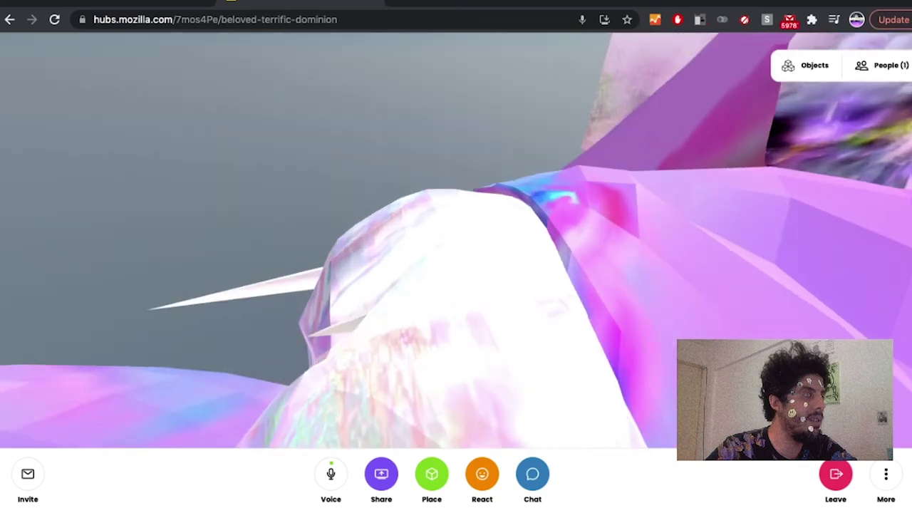
pyautogui.press('w')
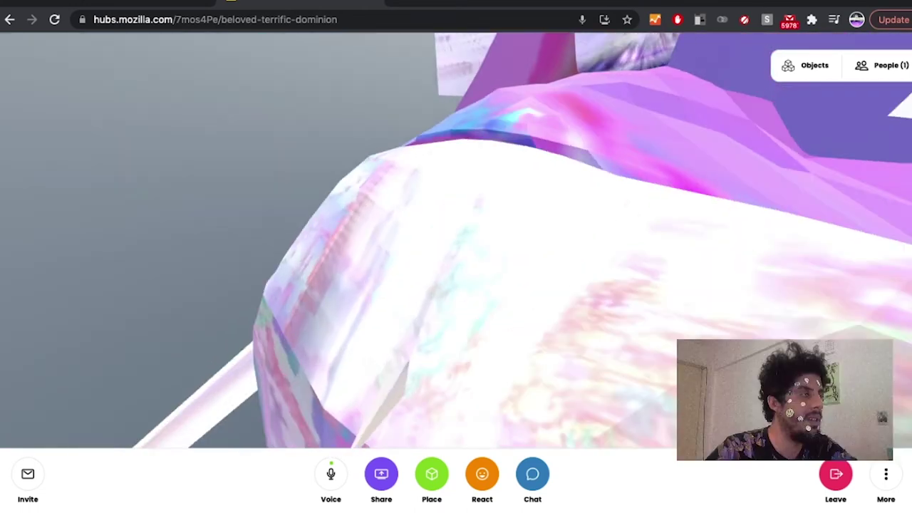
pyautogui.press('w')
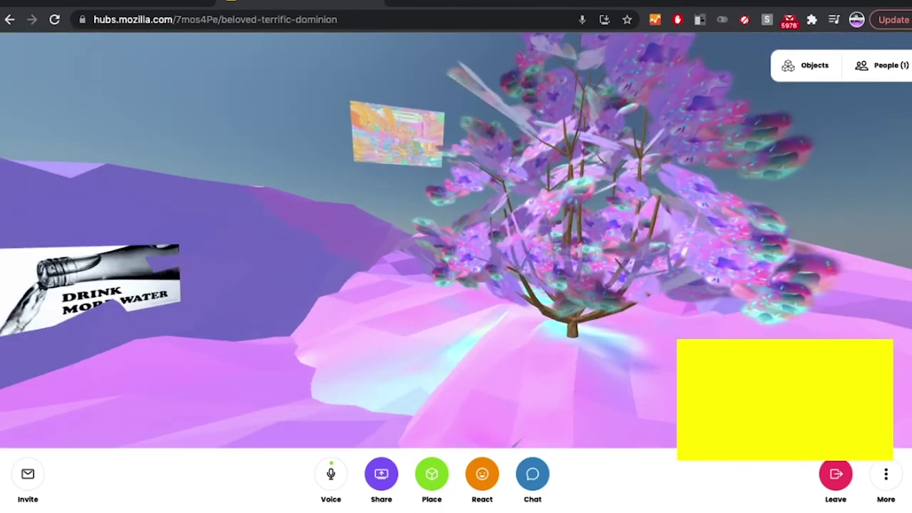
pyautogui.moveTo(456, 242); pyautogui.dragTo(570, 214)
pyautogui.press('w')
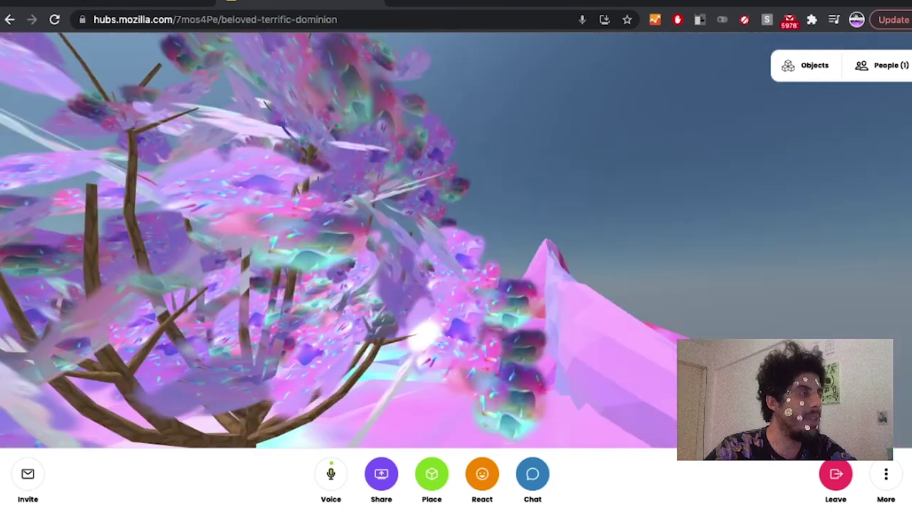
pyautogui.moveTo(428, 335); pyautogui.dragTo(769, 342)
# Enable fly mode and fly through the tree to the far end of the terrain, looking back over the scene
pyautogui.press('g')
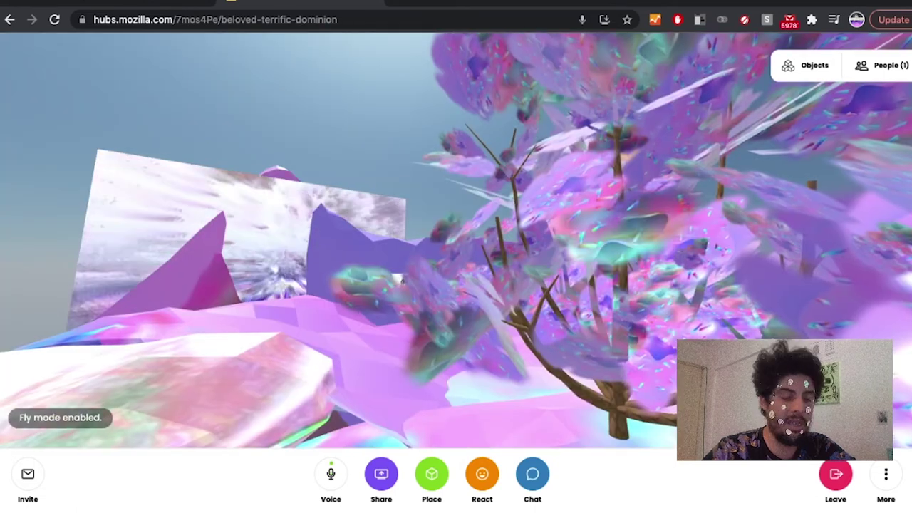
pyautogui.press('w')
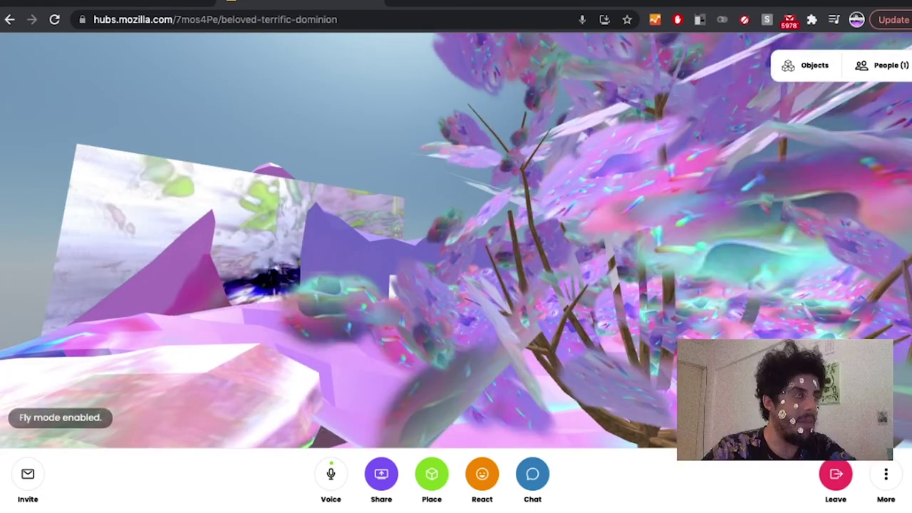
pyautogui.press('w')
pyautogui.press('w')
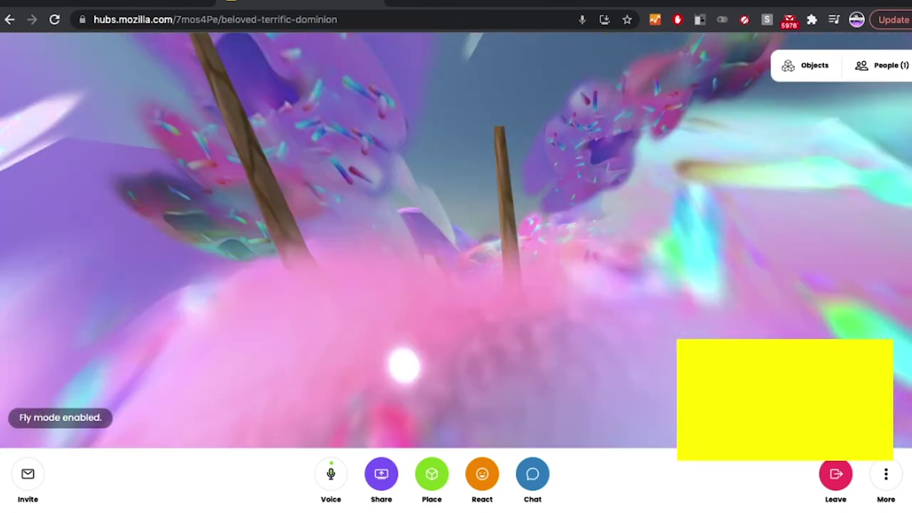
pyautogui.press('w')
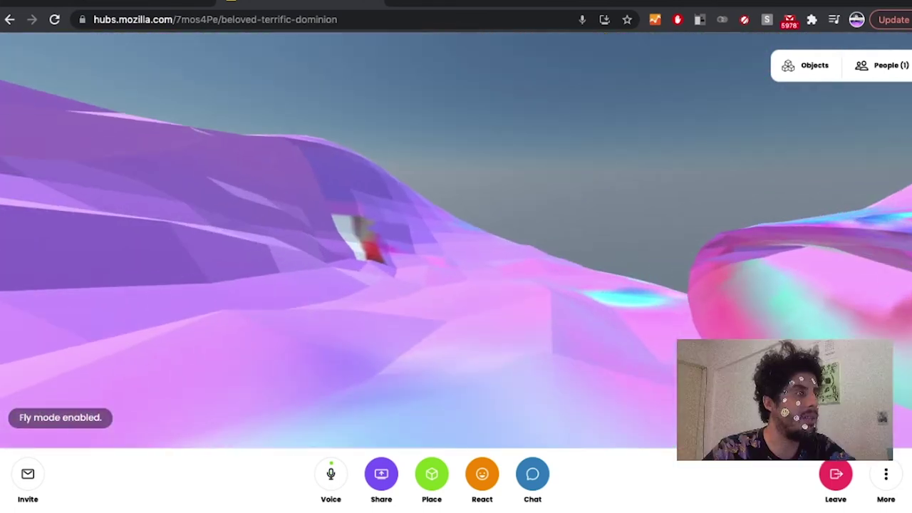
pyautogui.press('w')
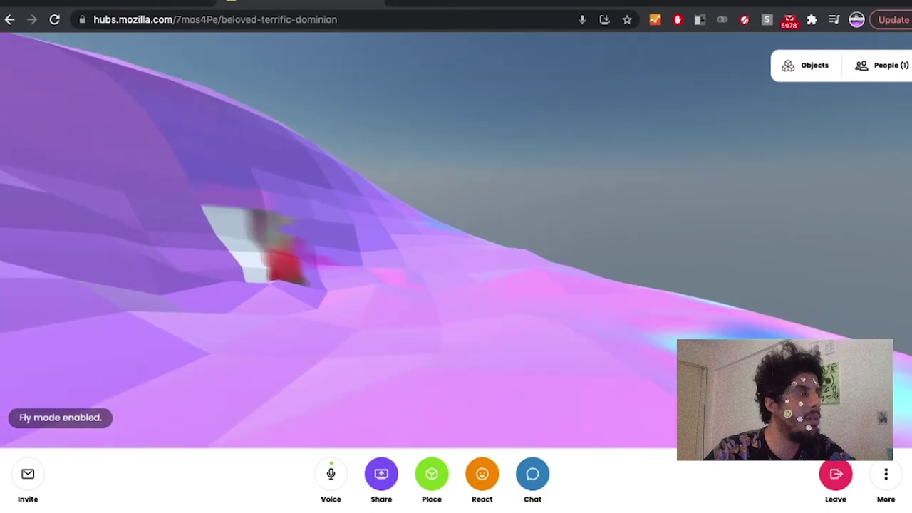
pyautogui.press('w')
pyautogui.press('w')
pyautogui.press('e')
pyautogui.press('e')
pyautogui.moveTo(428, 342); pyautogui.dragTo(684, 189)
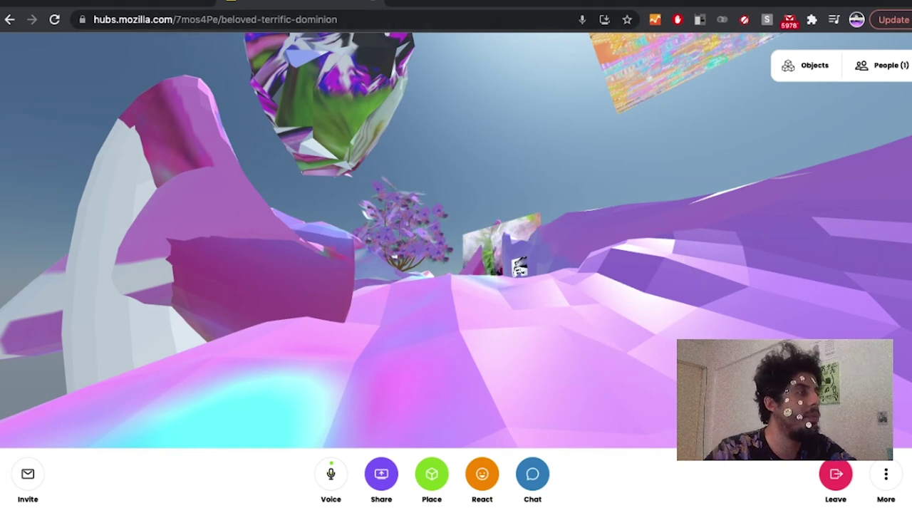
# Return to the Spoke editor, dismiss the publishing confirmation and bring the scene's lighting and sky elements into reach
pyautogui.click(131, 2)
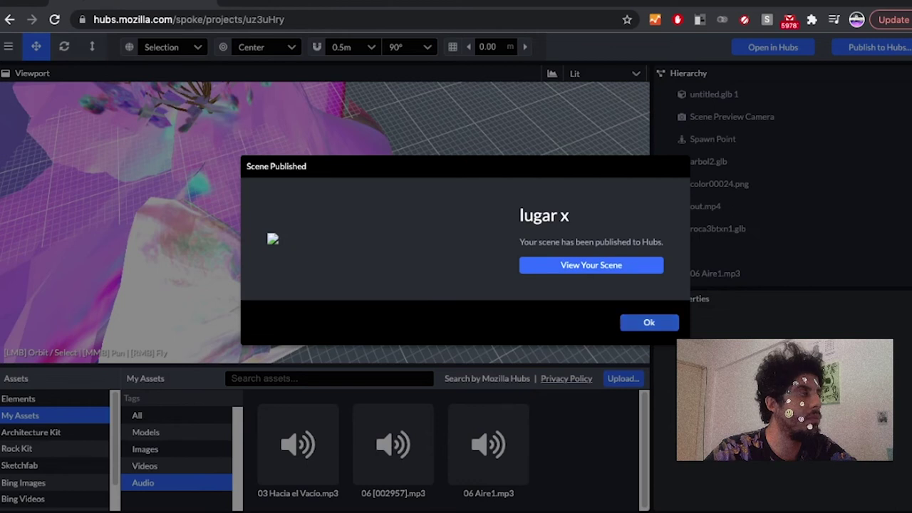
pyautogui.click(649, 322)
pyautogui.moveTo(442, 228); pyautogui.dragTo(268, 175)
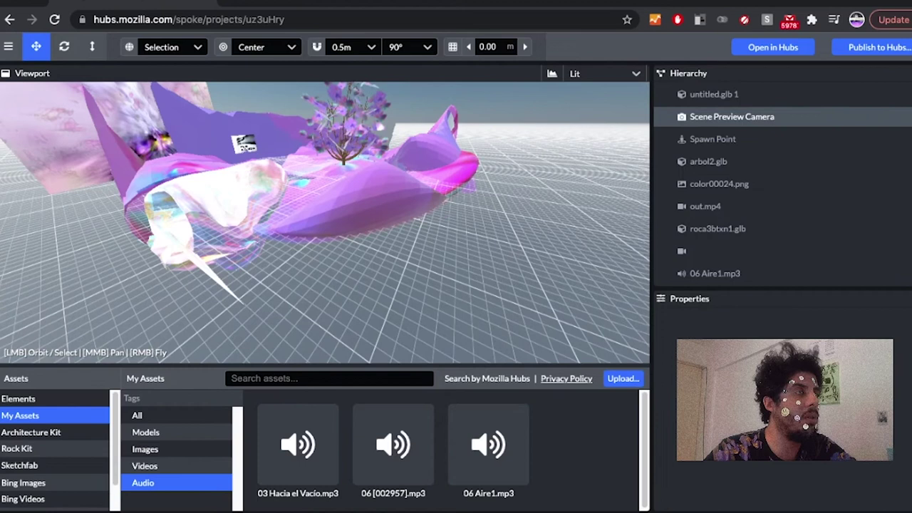
pyautogui.scroll(3, 713, 107)
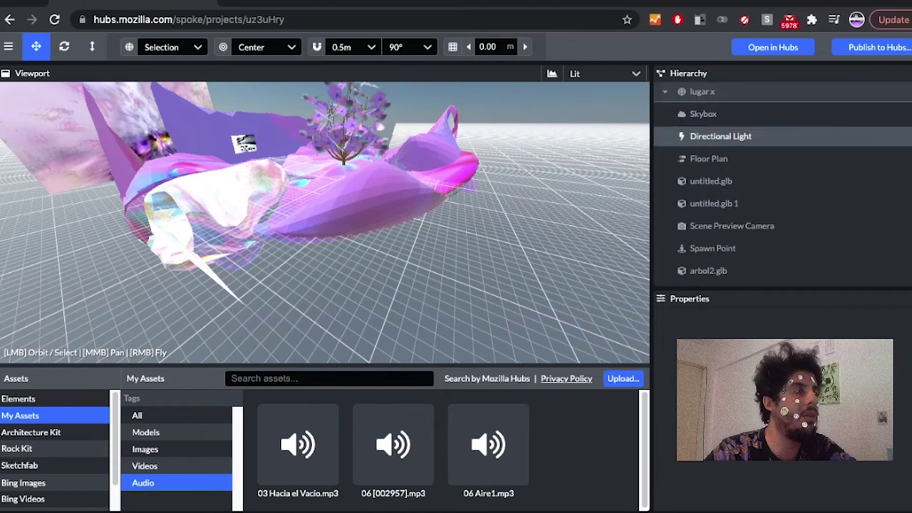
# Darken the Skybox by setting its scattering amount to 0.079 and scattering distance to 1.00
pyautogui.click(721, 136)
pyautogui.click(704, 114)
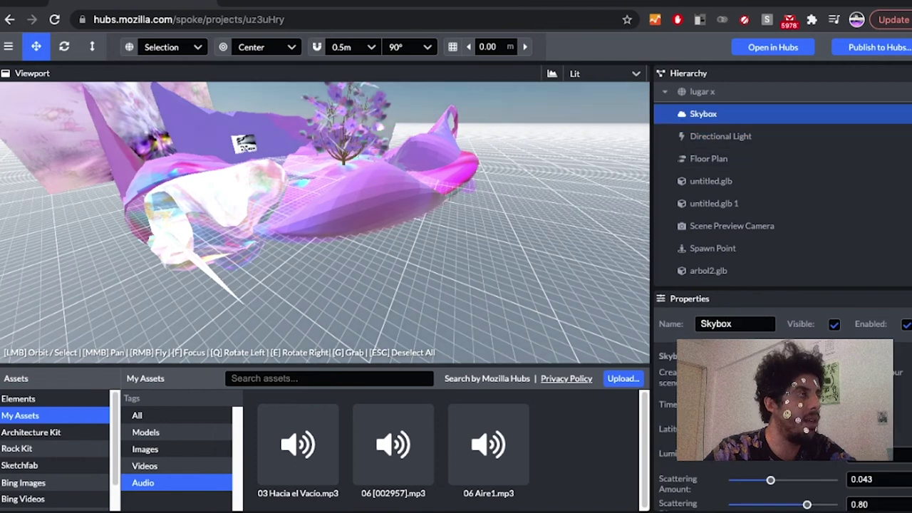
pyautogui.moveTo(824, 454); pyautogui.dragTo(838, 454)
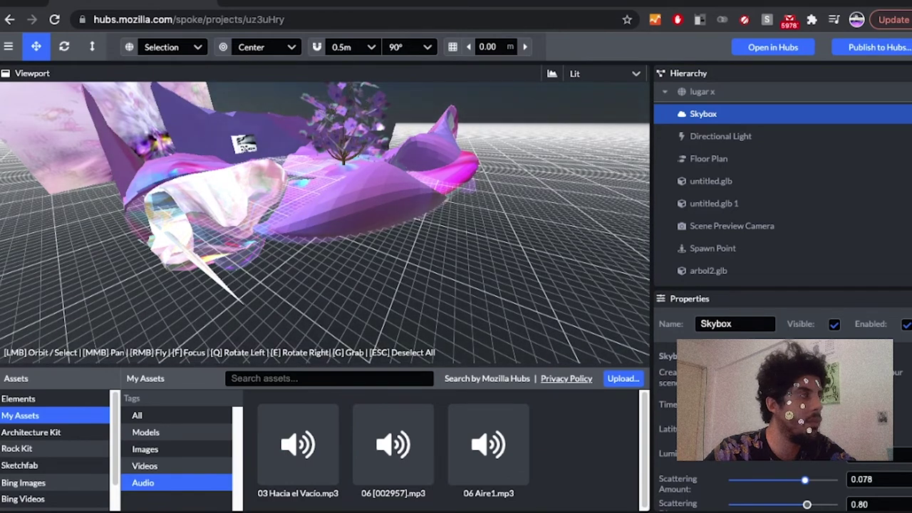
pyautogui.moveTo(807, 504); pyautogui.dragTo(826, 504)
# Select the Directional Light and move it along its Z axis over the terrain
pyautogui.moveTo(385, 207); pyautogui.dragTo(542, 107)
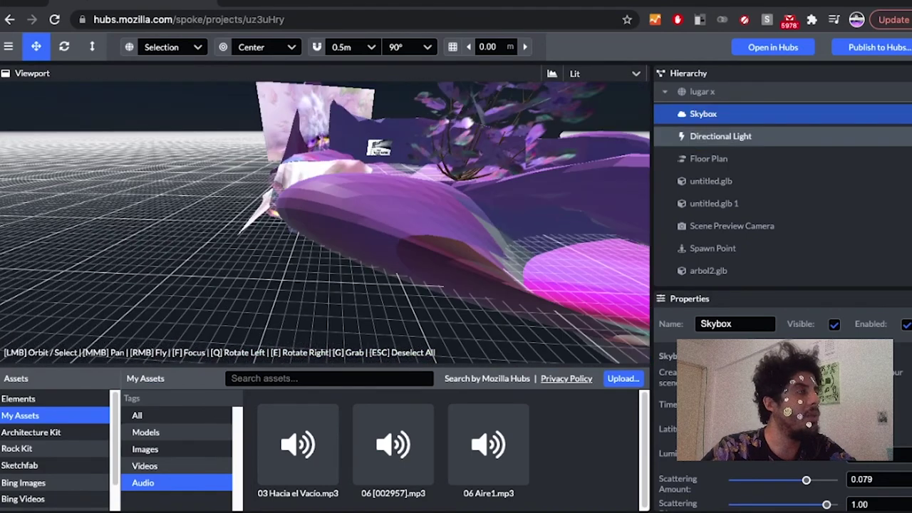
pyautogui.click(720, 136)
pyautogui.moveTo(457, 199); pyautogui.dragTo(446, 246)
pyautogui.moveTo(278, 135); pyautogui.dragTo(246, 132)
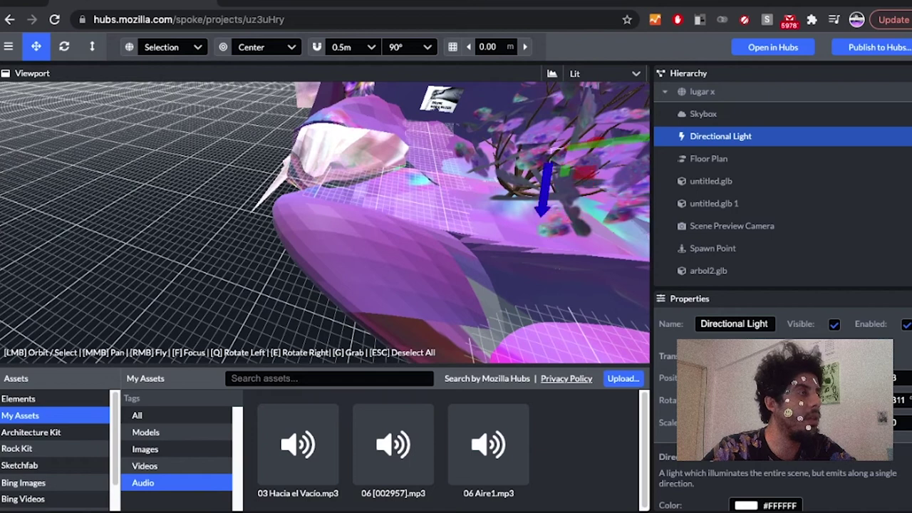
pyautogui.moveTo(536, 261); pyautogui.dragTo(545, 192)
pyautogui.moveTo(399, 235); pyautogui.dragTo(431, 168)
pyautogui.scroll(-5, 399, 213)
pyautogui.moveTo(399, 199)
pyautogui.mouseDown()
pyautogui.moveTo(357, 264)
pyautogui.moveTo(385, 207)
pyautogui.mouseUp()
pyautogui.scroll(4, 356, 264)
pyautogui.scroll(-6, 367, 249)
pyautogui.moveTo(386, 206); pyautogui.dragTo(405, 216, button='right')
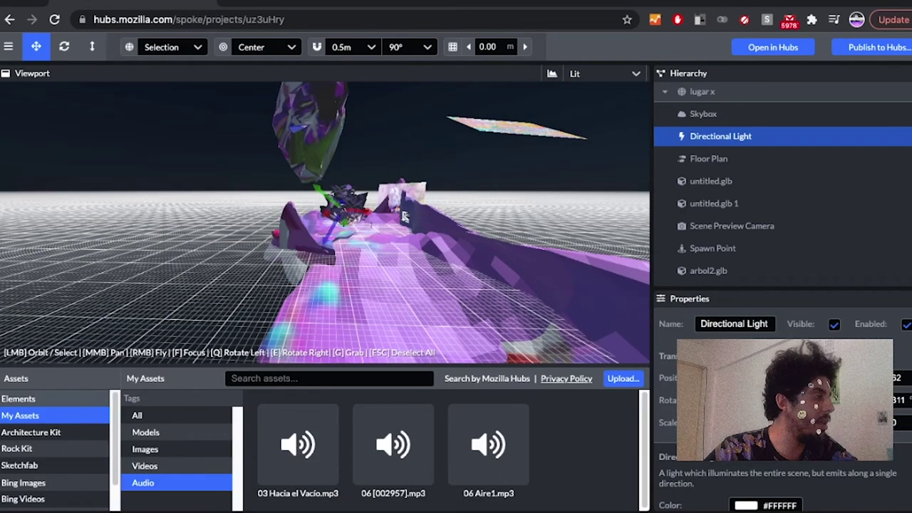
# Add a Spot Light element and place it on the near part of the purple terrain
pyautogui.click(19, 400)
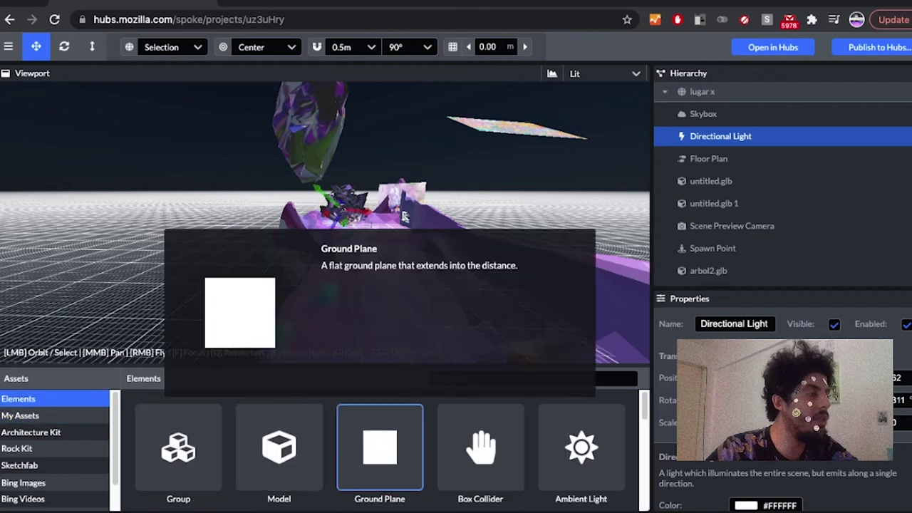
pyautogui.scroll(-3, 380, 470)
pyautogui.scroll(-3, 480, 485)
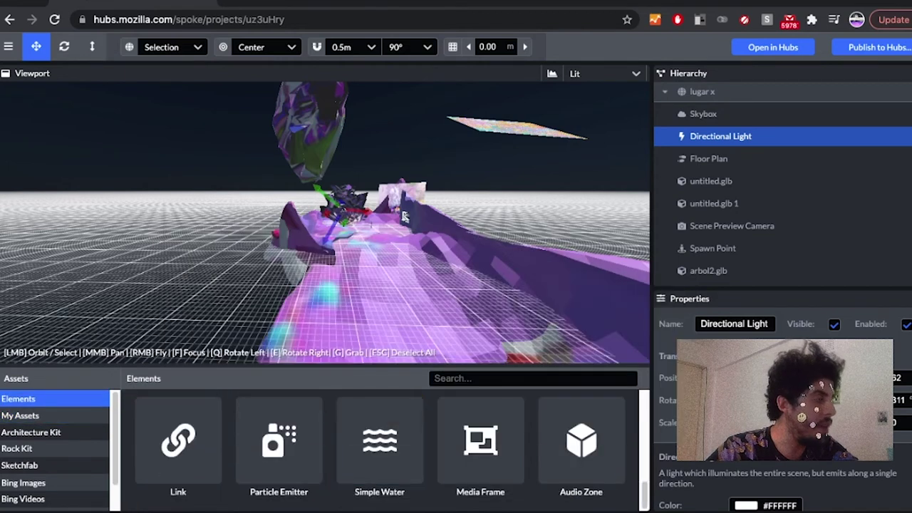
pyautogui.scroll(2, 278, 449)
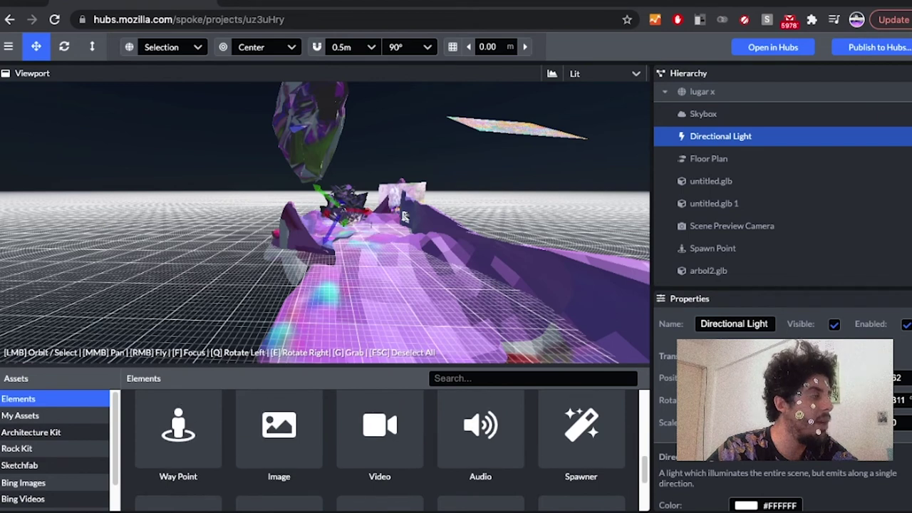
pyautogui.scroll(2, 380, 448)
pyautogui.moveTo(380, 447)
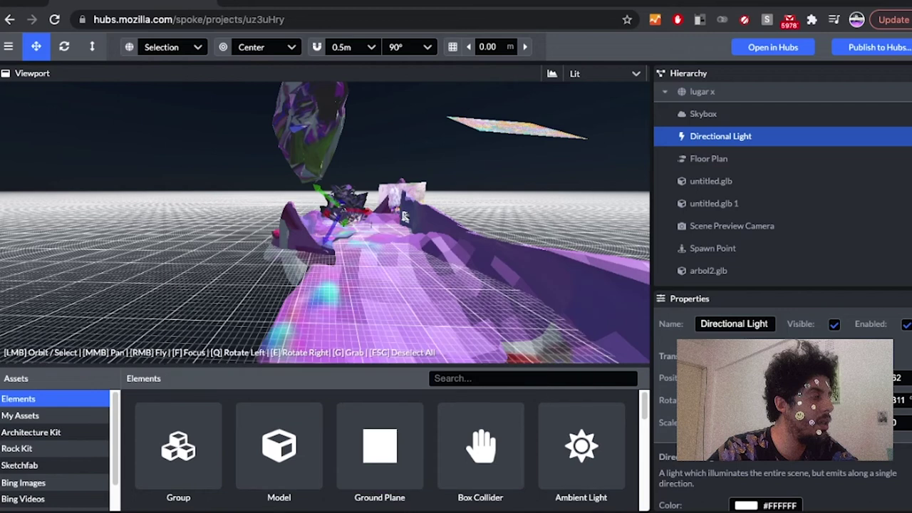
pyautogui.scroll(-2, 380, 449)
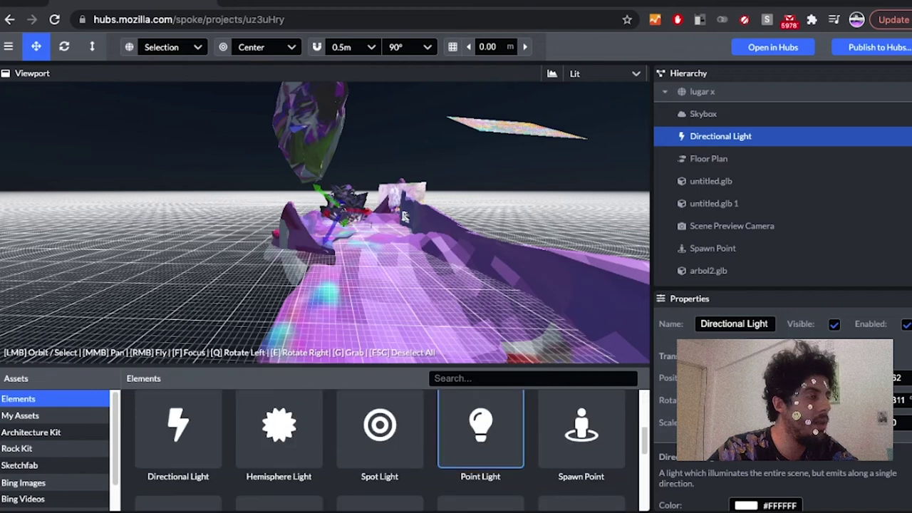
pyautogui.moveTo(379, 427)
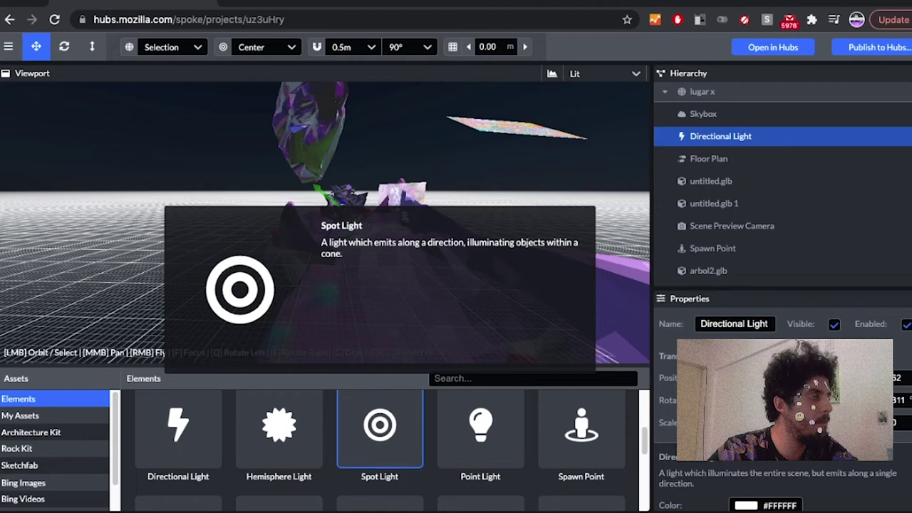
pyautogui.click(380, 428)
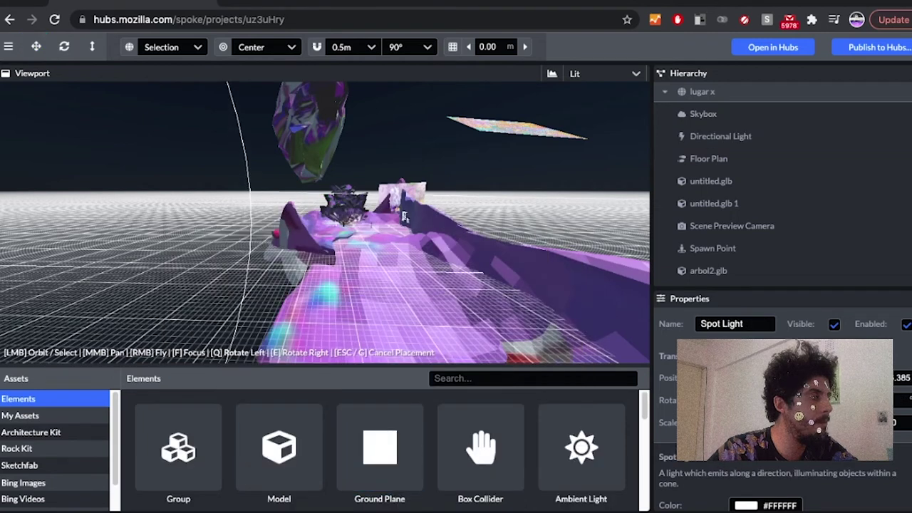
pyautogui.click(434, 314)
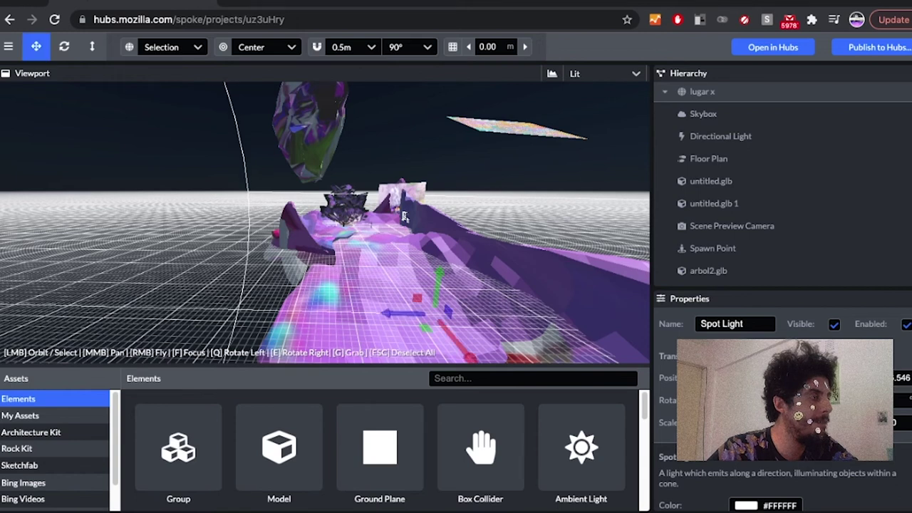
pyautogui.moveTo(438, 280)
pyautogui.mouseDown()
pyautogui.moveTo(445, 221)
pyautogui.moveTo(440, 265)
pyautogui.mouseUp()
pyautogui.scroll(-1, 782, 413)
pyautogui.moveTo(399, 221)
pyautogui.mouseDown()
pyautogui.moveTo(363, 220)
pyautogui.moveTo(250, 171)
pyautogui.moveTo(228, 221)
pyautogui.moveTo(278, 178)
pyautogui.moveTo(313, 164)
pyautogui.moveTo(356, 243)
pyautogui.moveTo(385, 206)
pyautogui.moveTo(405, 216)
pyautogui.mouseUp()
pyautogui.moveTo(445, 258); pyautogui.dragTo(444, 278)
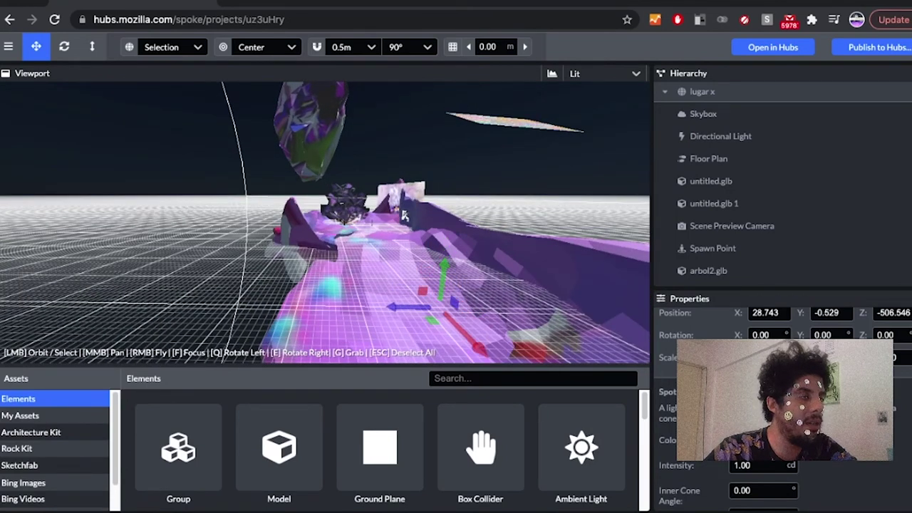
# Set the Spot Light's color to the bright green #7ED629
pyautogui.click(764, 440)
pyautogui.click(764, 441)
pyautogui.click(764, 441)
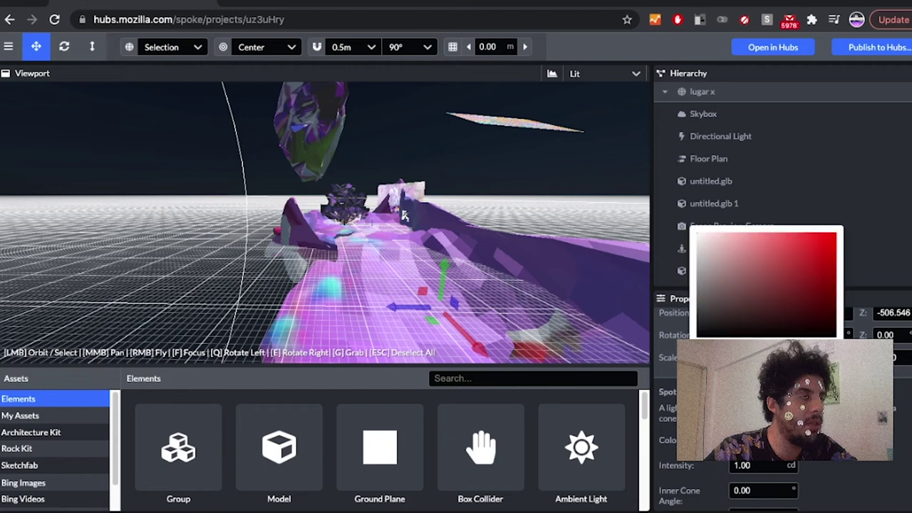
pyautogui.moveTo(743, 344); pyautogui.dragTo(797, 344)
pyautogui.moveTo(766, 252); pyautogui.dragTo(759, 232)
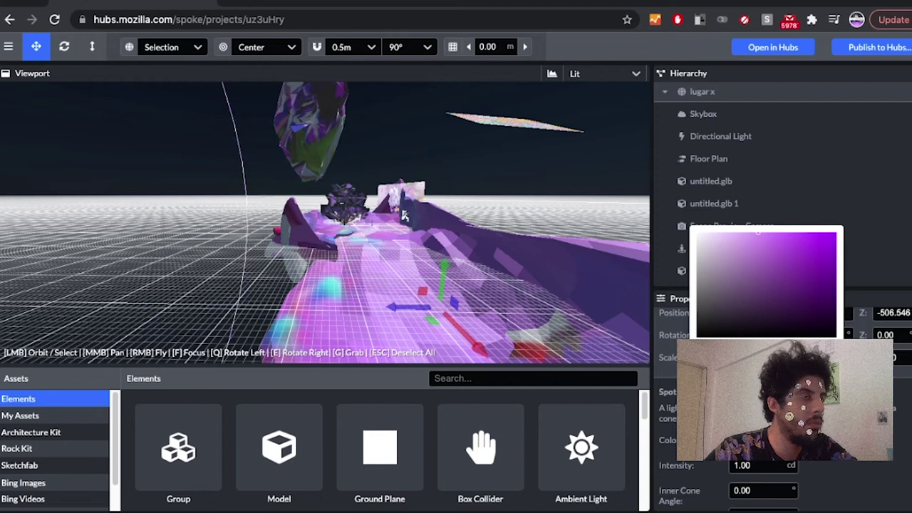
pyautogui.click(776, 393)
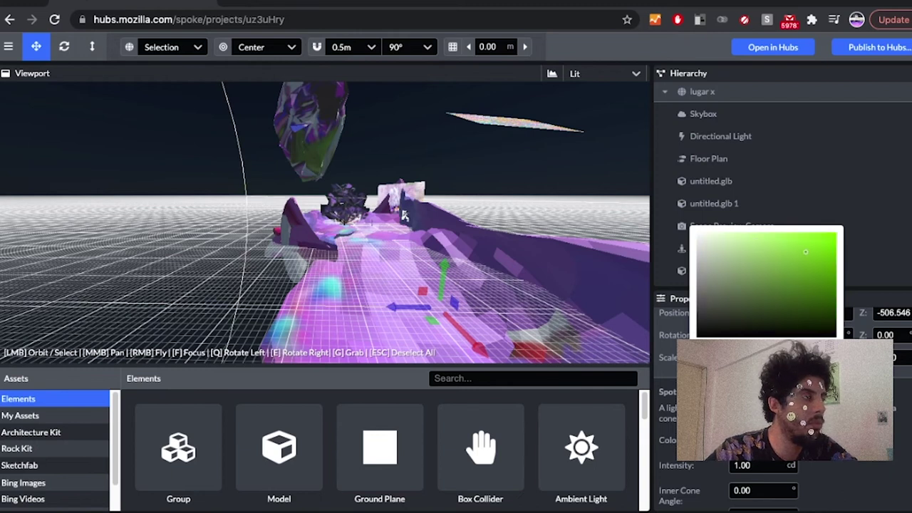
pyautogui.moveTo(761, 232); pyautogui.dragTo(810, 248)
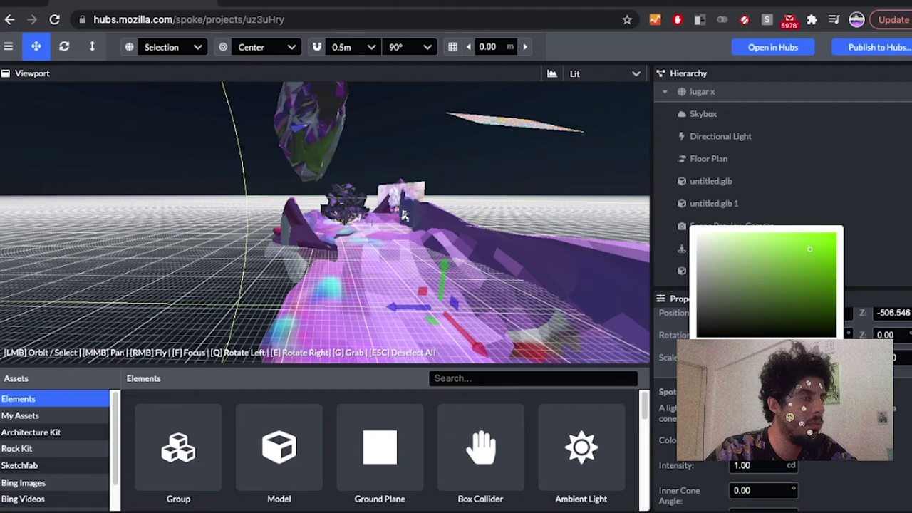
# Set the Spot Light's intensity to 33 cd
pyautogui.click(405, 215)
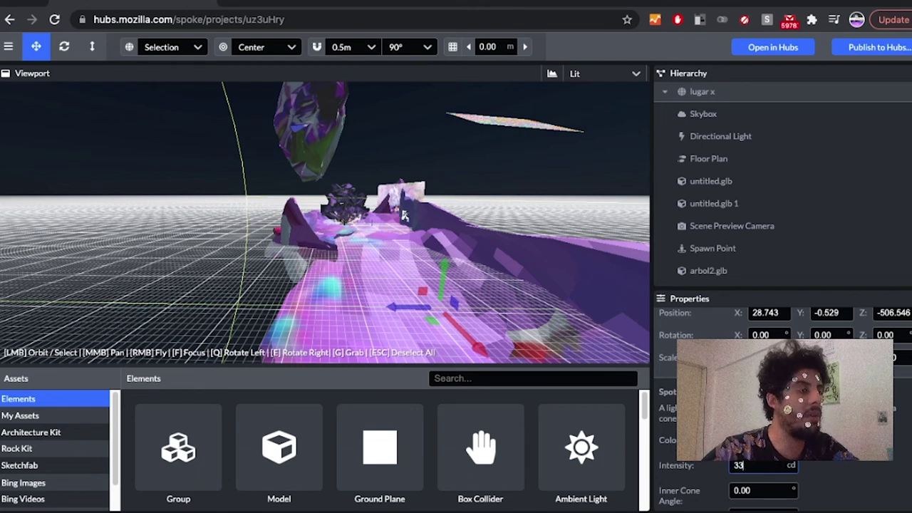
pyautogui.scroll(-3, 784, 399)
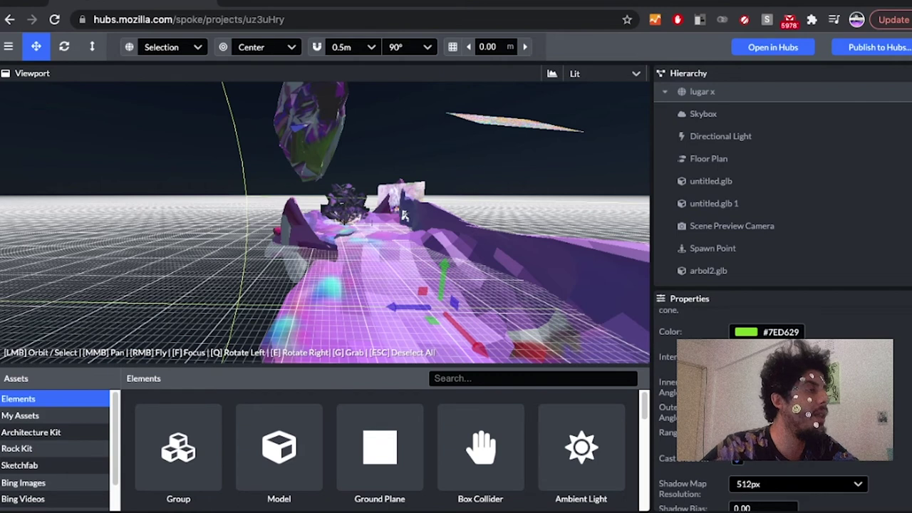
pyautogui.click(402, 214)
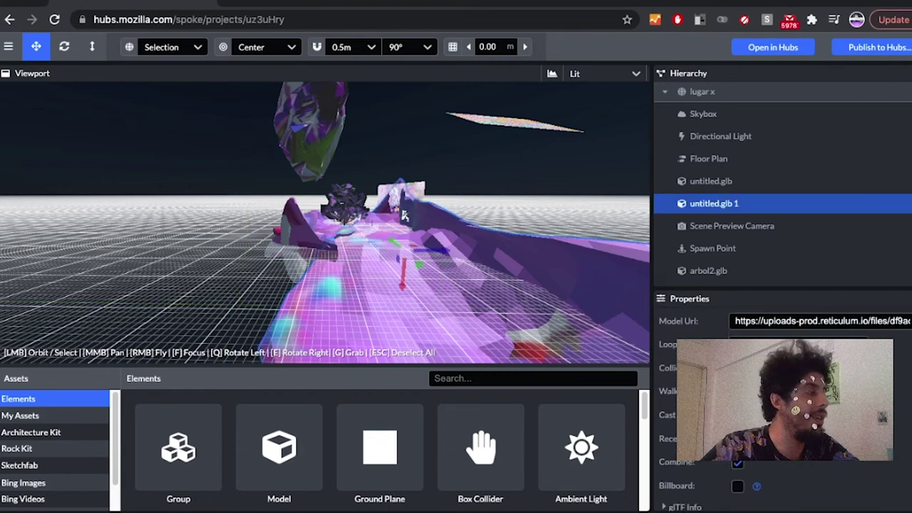
pyautogui.scroll(-2, 380, 449)
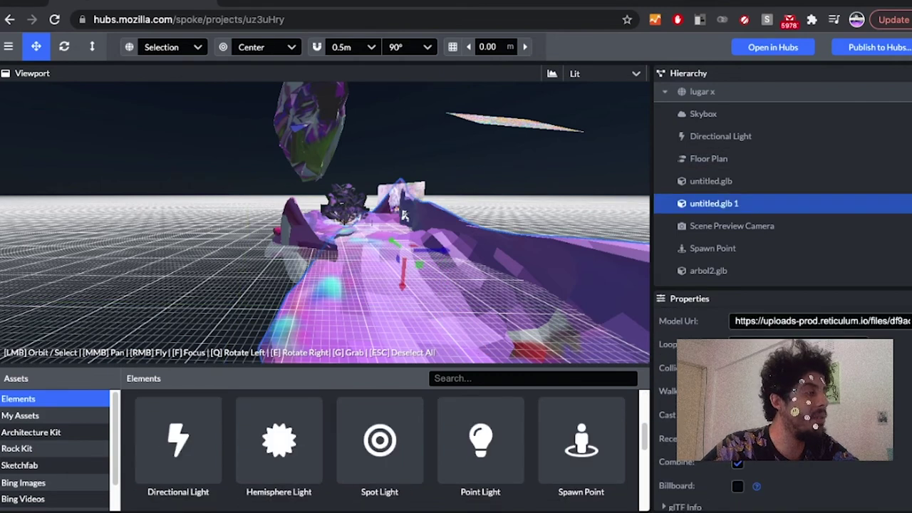
pyautogui.scroll(-1, 379, 449)
pyautogui.scroll(1, 480, 485)
pyautogui.moveTo(481, 442)
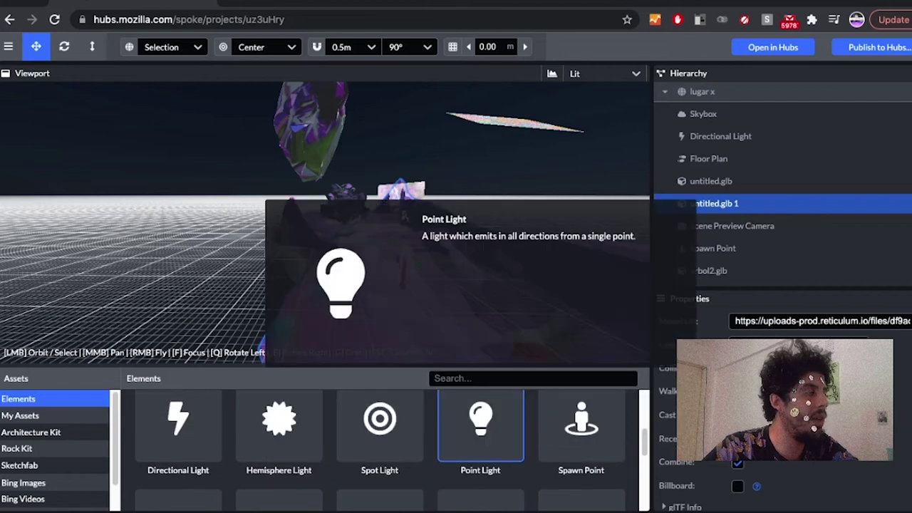
pyautogui.click(480, 428)
pyautogui.scroll(1, 480, 442)
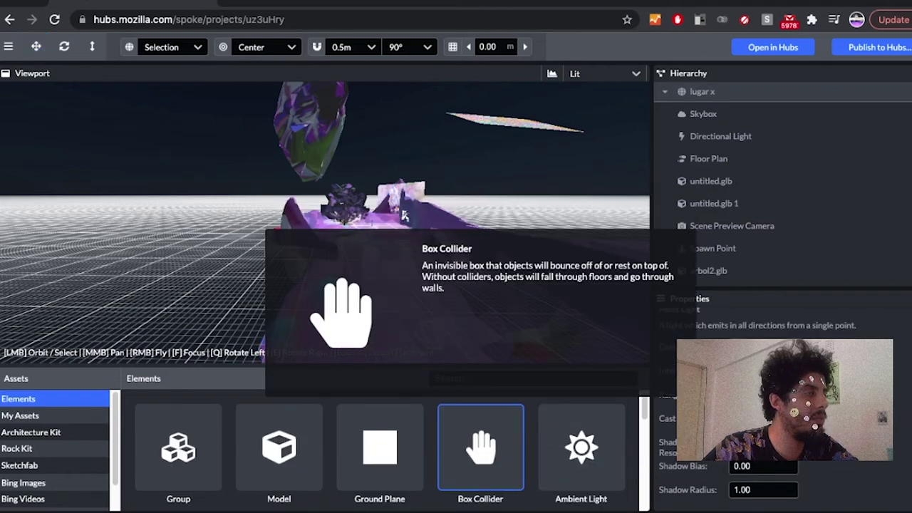
pyautogui.click(480, 448)
pyautogui.scroll(-5, 480, 447)
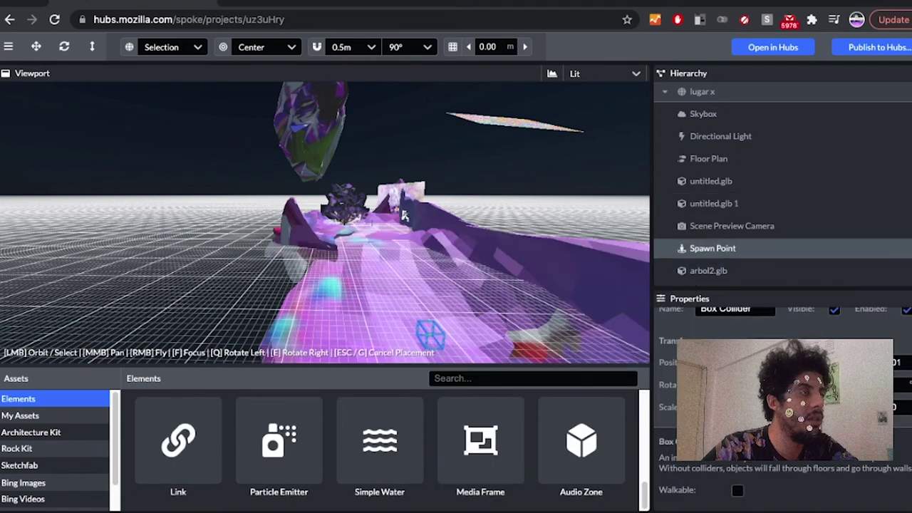
pyautogui.scroll(-5, 720, 250)
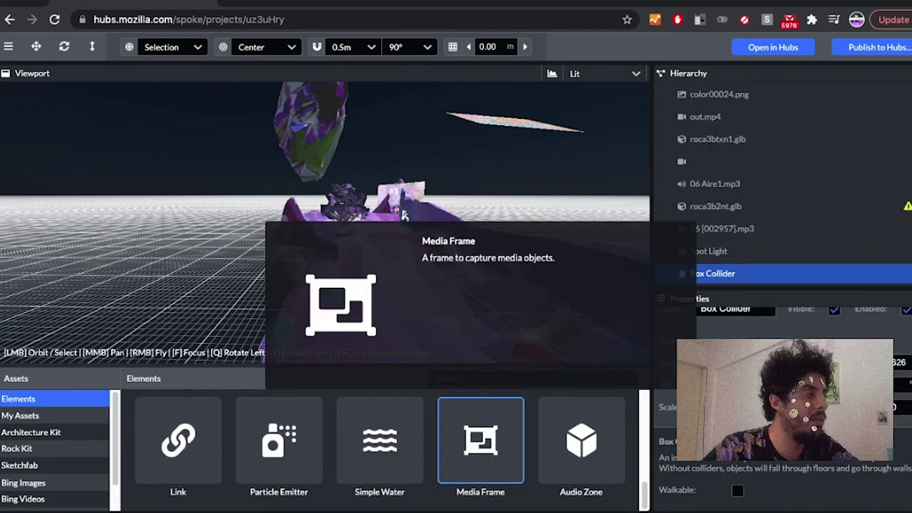
pyautogui.scroll(1, 480, 449)
pyautogui.scroll(2, 480, 428)
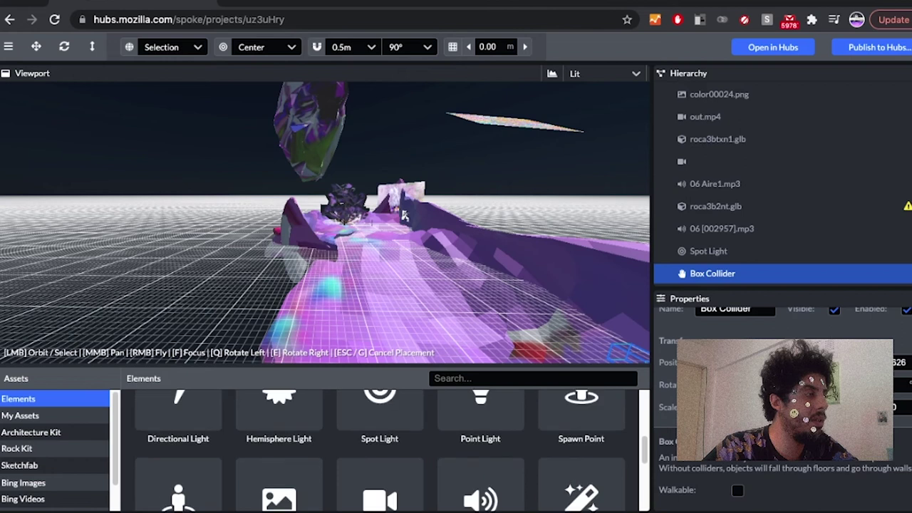
pyautogui.moveTo(481, 424)
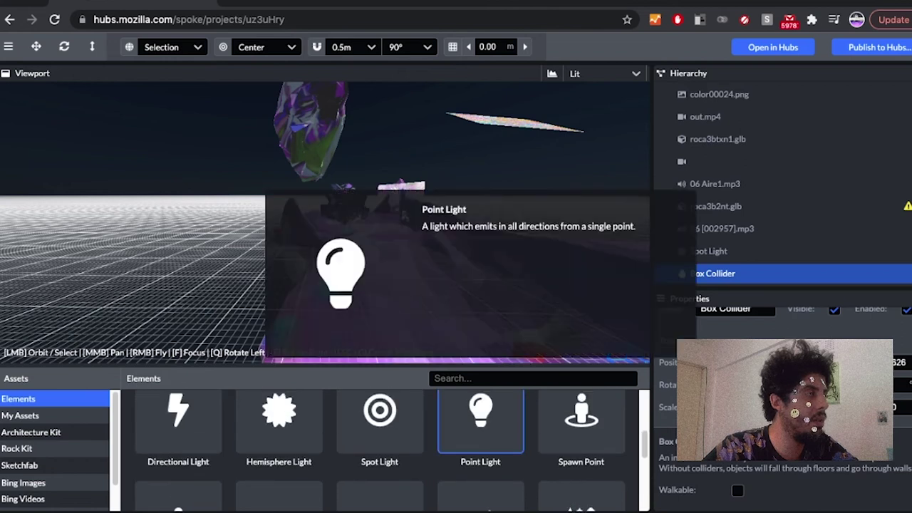
pyautogui.moveTo(481, 424); pyautogui.dragTo(572, 362)
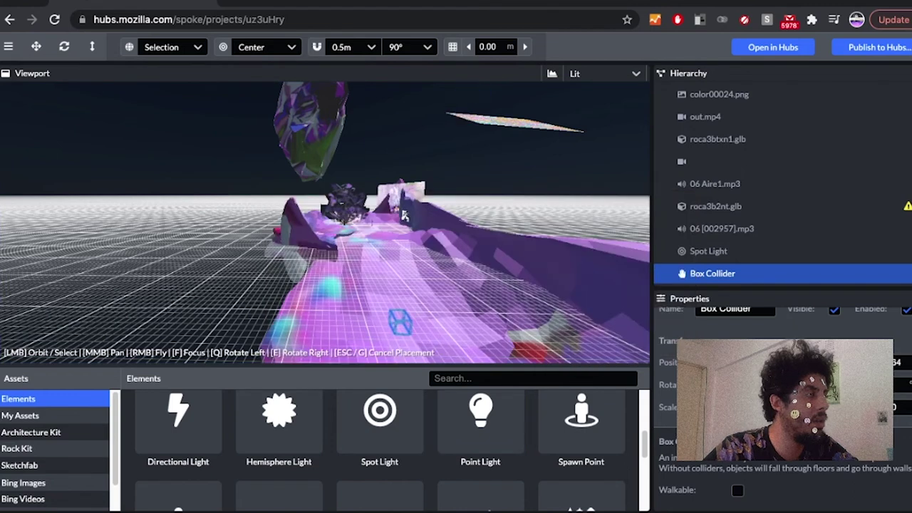
pyautogui.click(403, 213)
pyautogui.moveTo(403, 285); pyautogui.dragTo(405, 251)
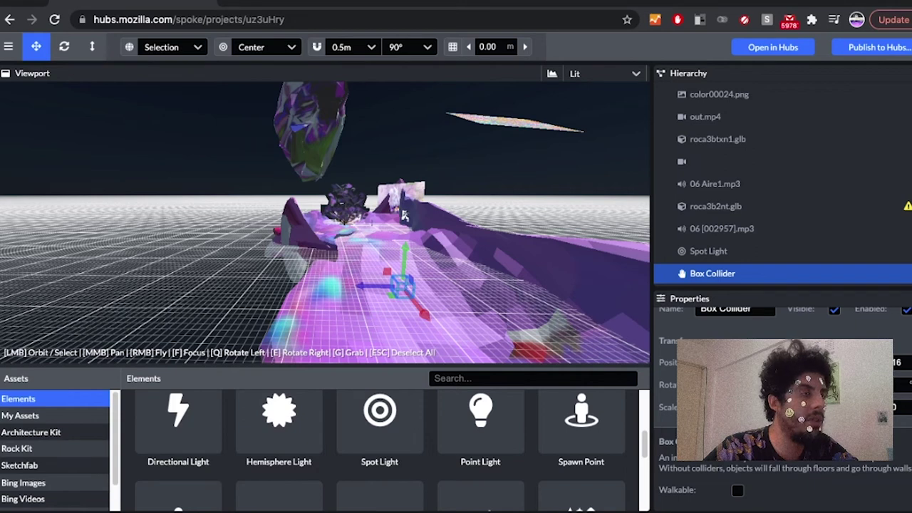
# Delete the Box Collider placed on the terrain
pyautogui.scroll(-1, 762, 321)
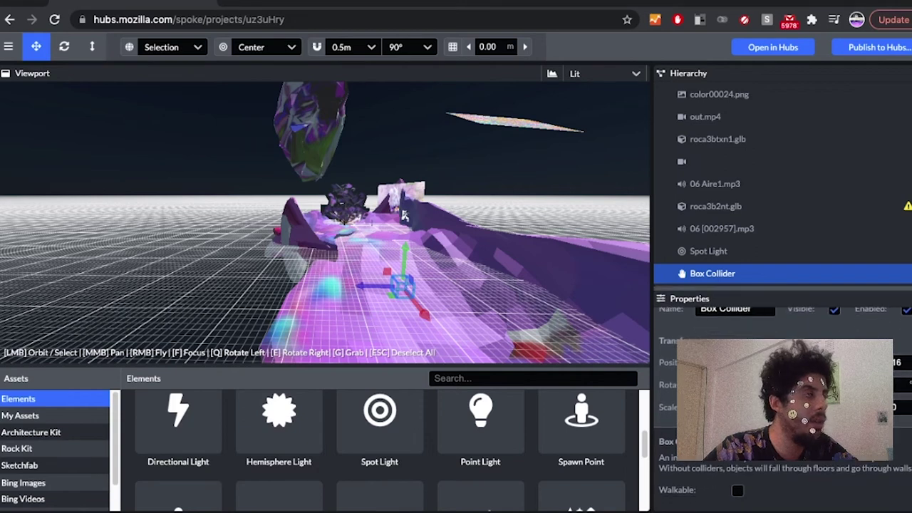
pyautogui.click(757, 273)
pyautogui.rightClick(722, 274)
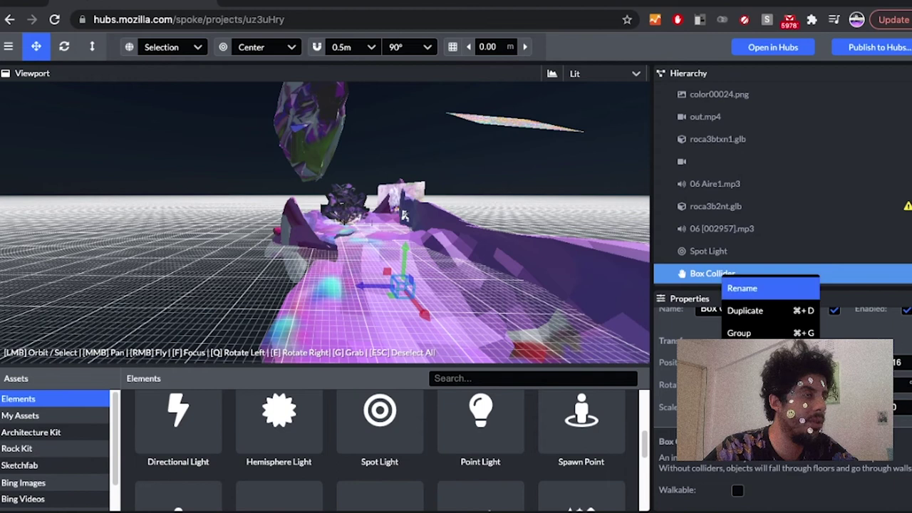
pyautogui.click(741, 355)
# Add a Point Light element and place it on the near part of the purple terrain
pyautogui.scroll(3, 480, 448)
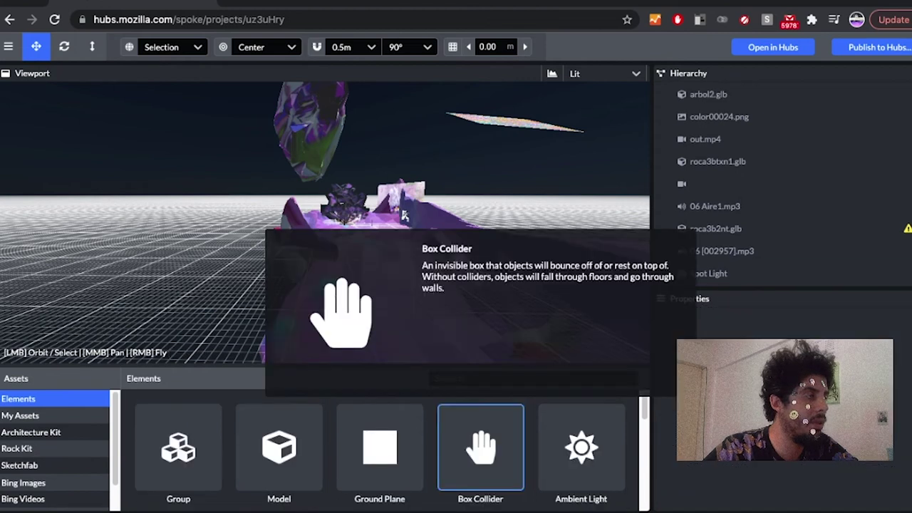
pyautogui.scroll(-4, 480, 445)
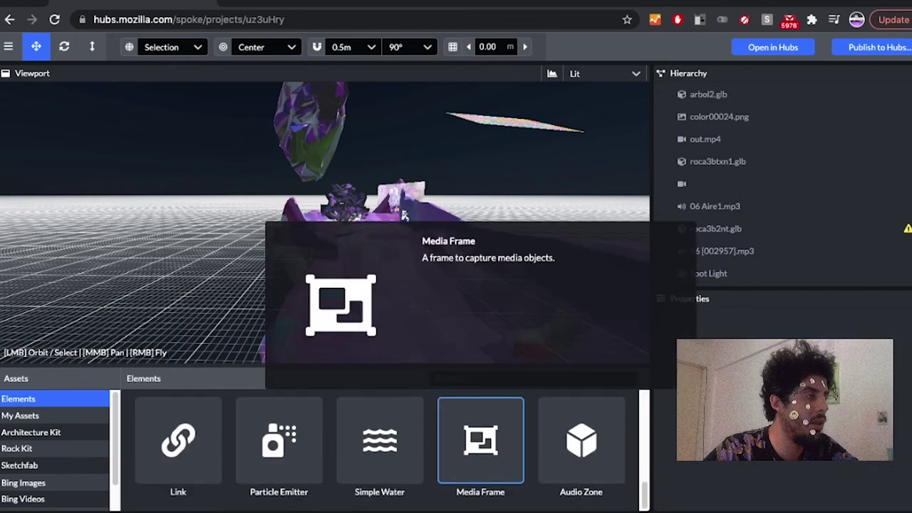
pyautogui.scroll(2, 480, 445)
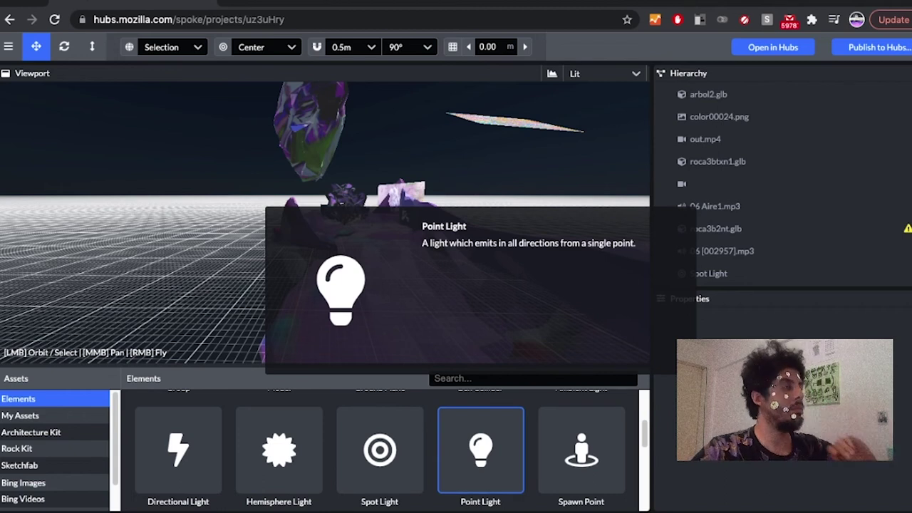
pyautogui.click(481, 449)
pyautogui.click(405, 215)
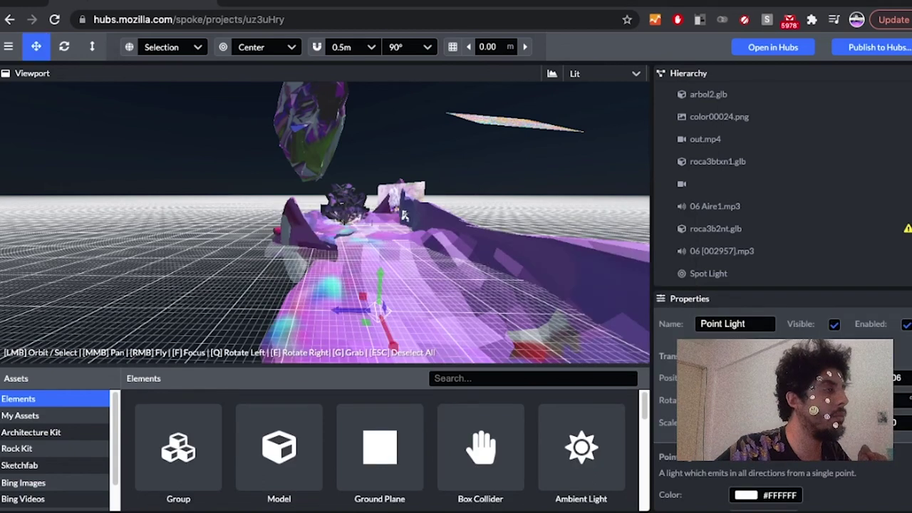
pyautogui.moveTo(404, 215)
pyautogui.mouseDown()
pyautogui.moveTo(405, 201)
pyautogui.moveTo(405, 211)
pyautogui.mouseUp()
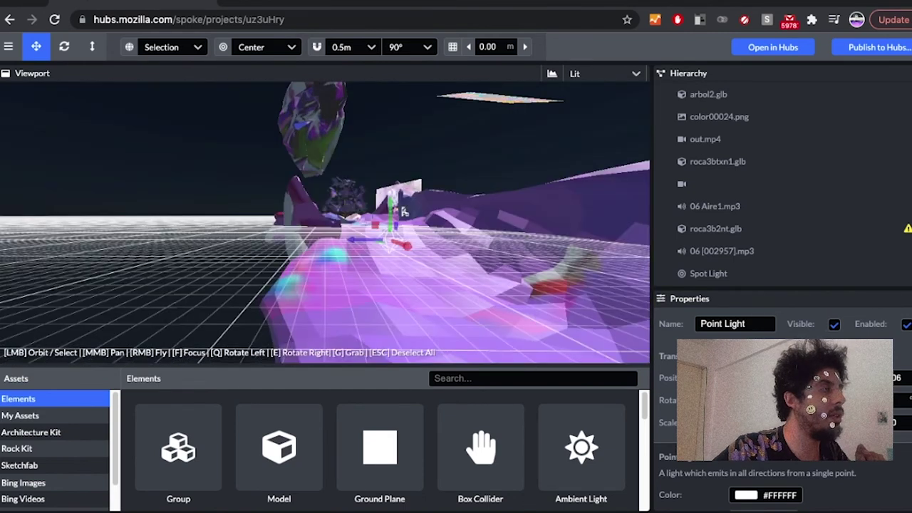
# Set the Point Light's color to light green #83FF74
pyautogui.moveTo(406, 246); pyautogui.dragTo(402, 214)
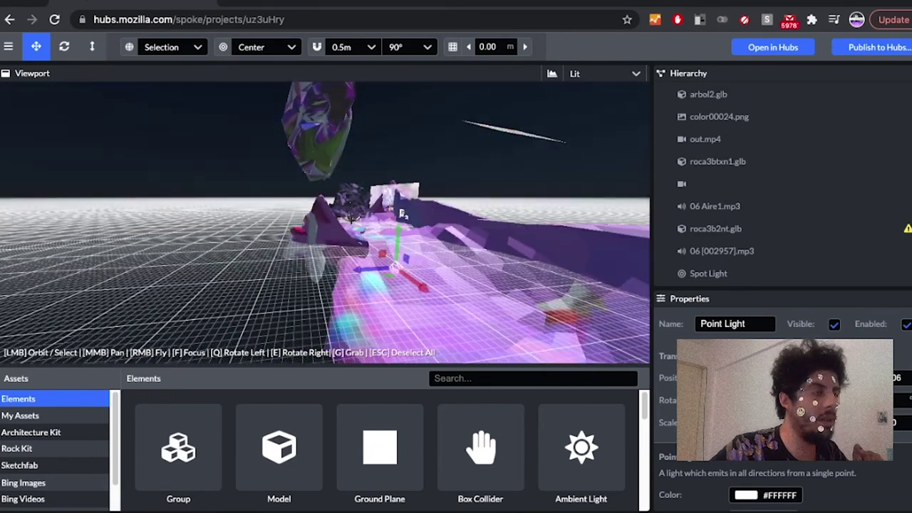
pyautogui.click(766, 495)
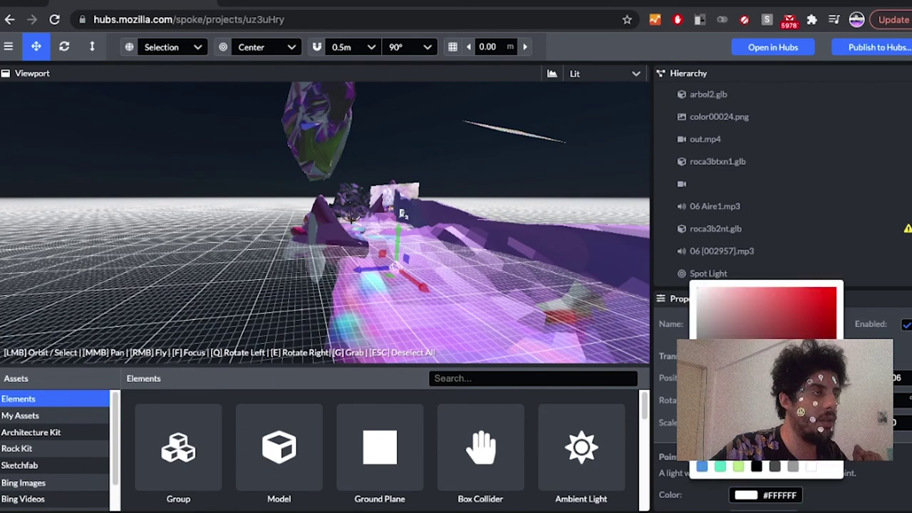
pyautogui.click(734, 398)
pyautogui.moveTo(751, 292); pyautogui.dragTo(774, 287)
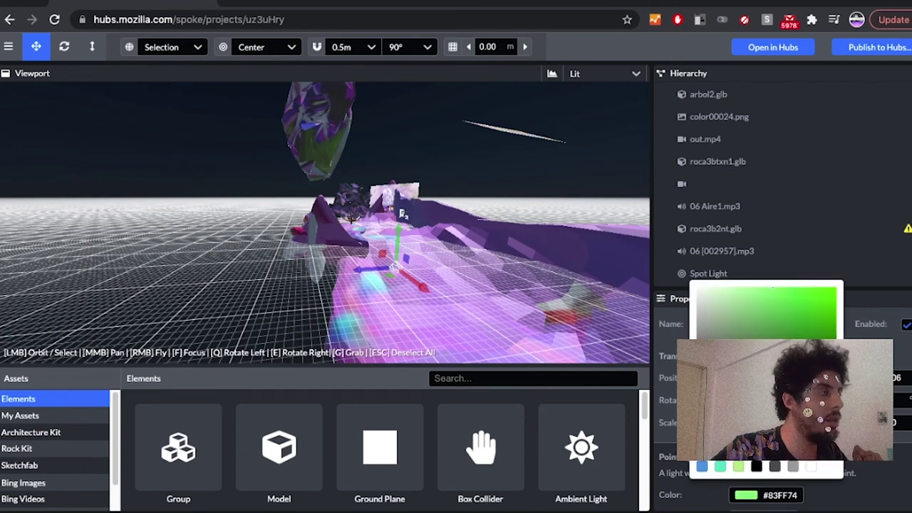
pyautogui.press('Escape')
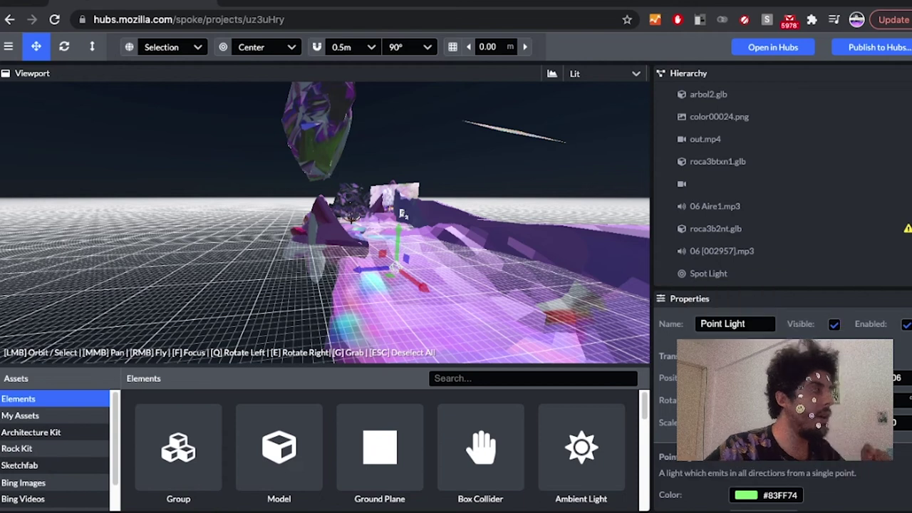
# Duplicate the arbol2.glb tree and move the copy forward onto the near part of the purple terrain
pyautogui.click(351, 196)
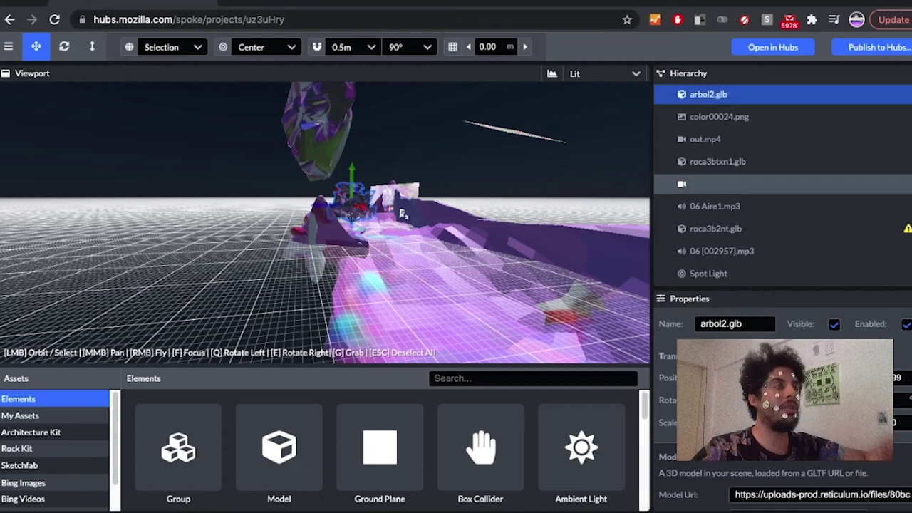
pyautogui.rightClick(777, 100)
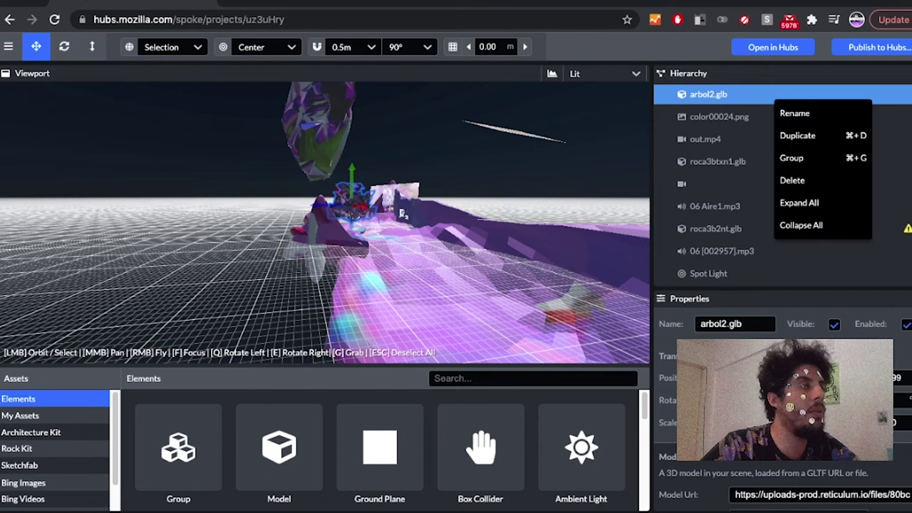
pyautogui.click(797, 136)
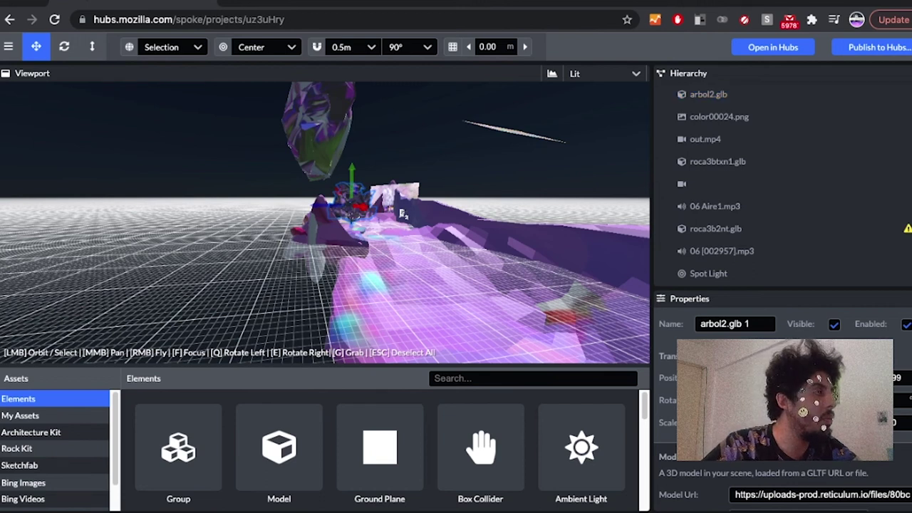
pyautogui.moveTo(364, 207); pyautogui.dragTo(452, 277)
pyautogui.moveTo(426, 235); pyautogui.dragTo(401, 212)
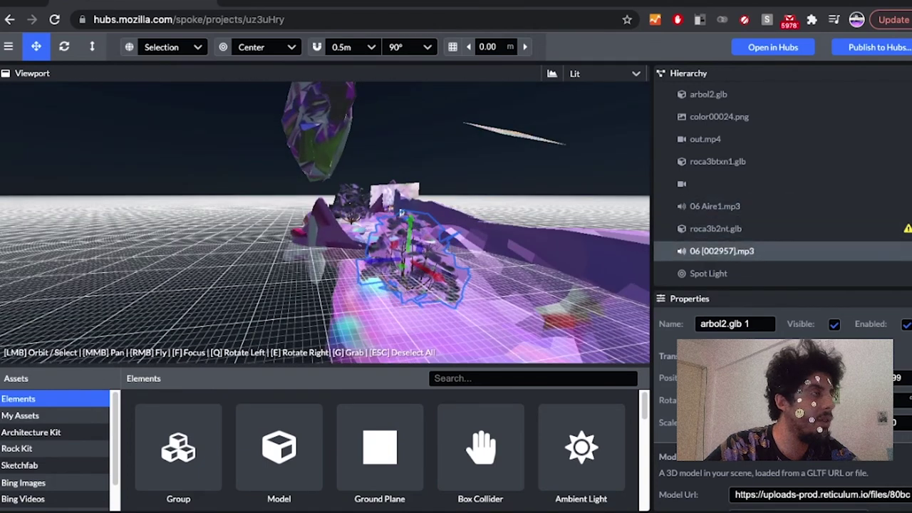
# Shift the Point Light slightly along its red axis beside the duplicated tree
pyautogui.click(708, 228)
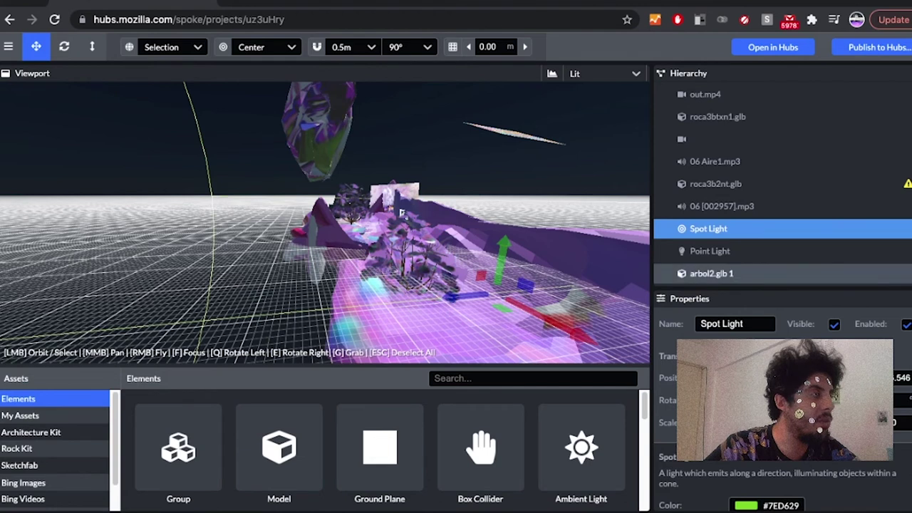
pyautogui.click(709, 251)
pyautogui.moveTo(401, 212); pyautogui.dragTo(397, 213)
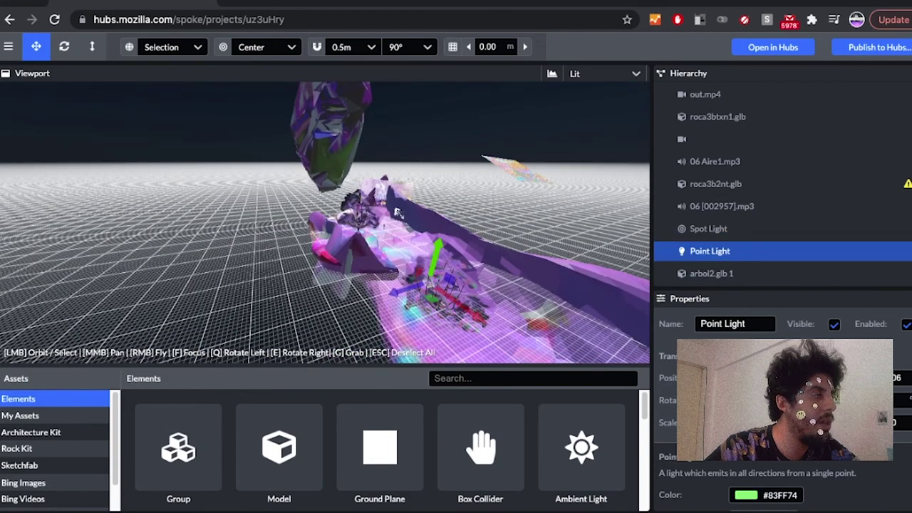
pyautogui.moveTo(472, 294); pyautogui.dragTo(493, 311)
pyautogui.click(398, 213)
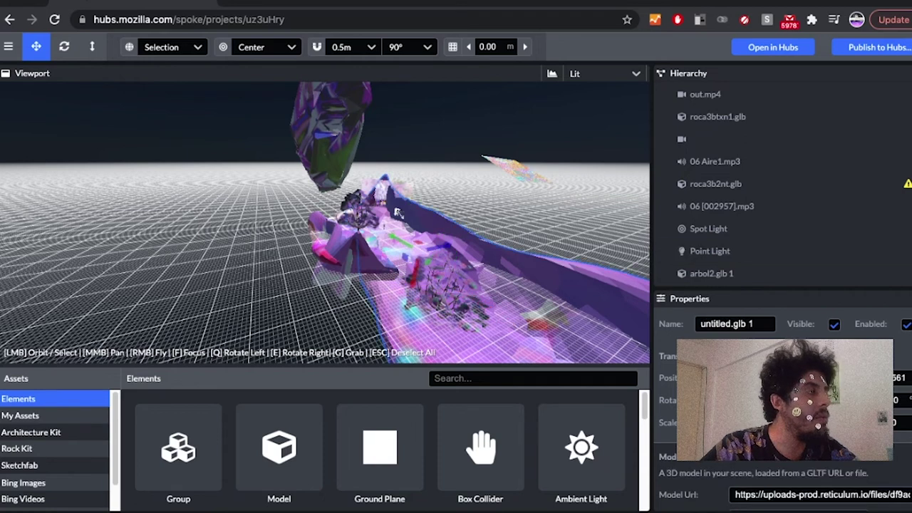
# Add a Particle Emitter element and place it on the duplicated tree
pyautogui.moveTo(397, 213); pyautogui.dragTo(403, 217)
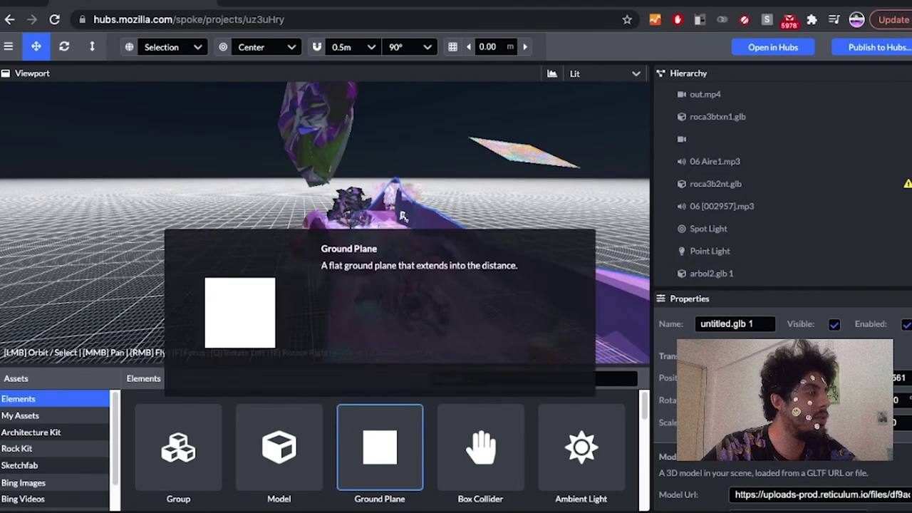
pyautogui.scroll(-2, 380, 449)
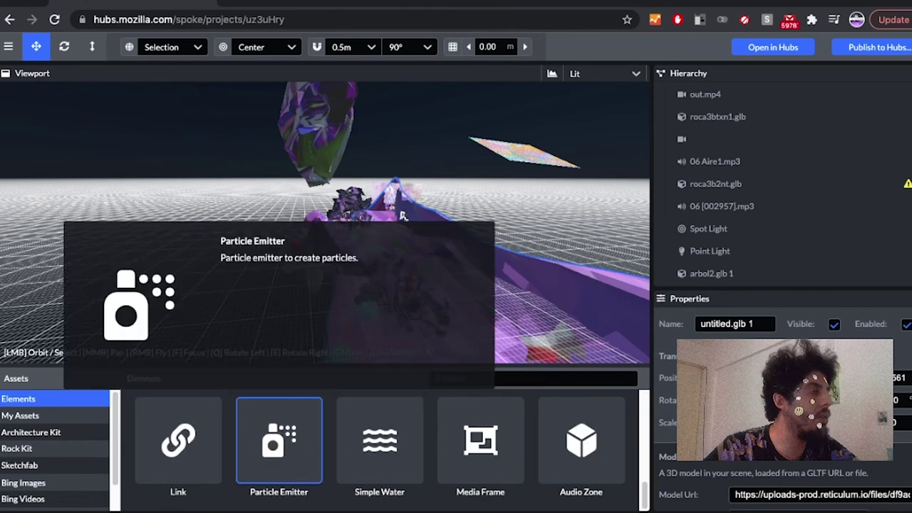
pyautogui.click(279, 441)
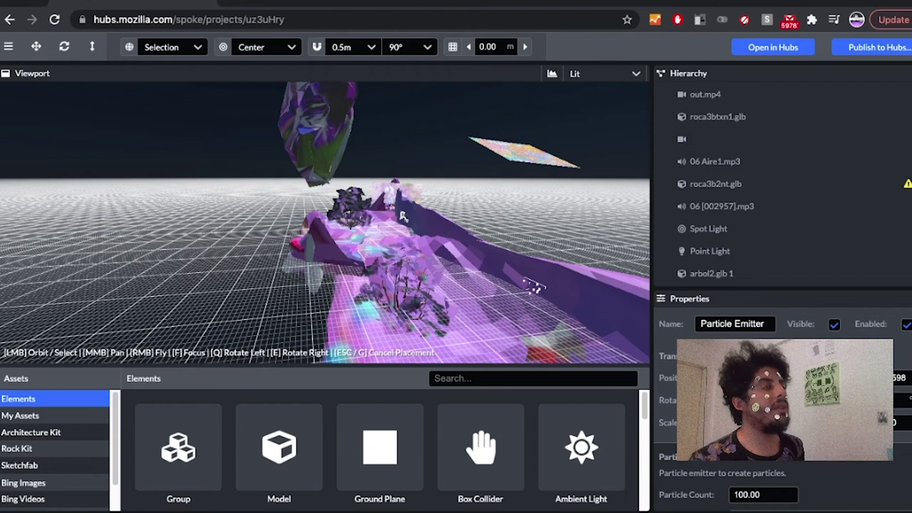
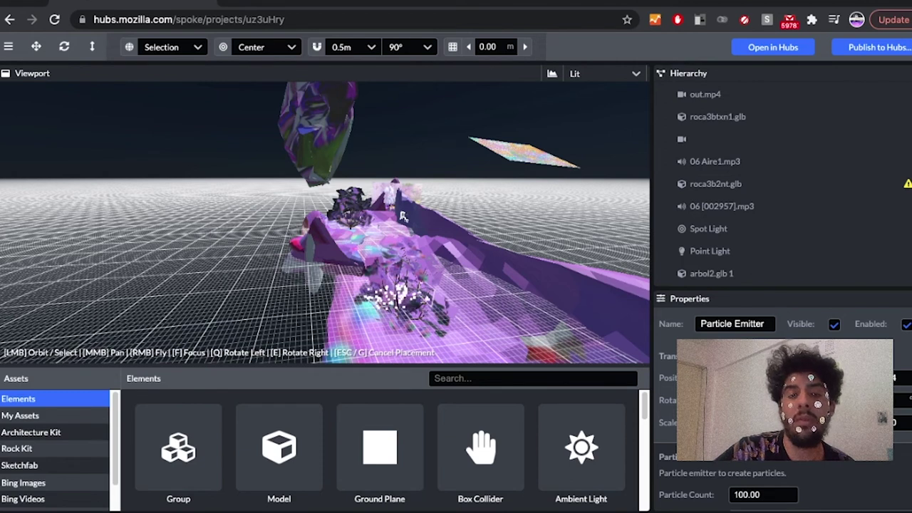
pyautogui.click(403, 216)
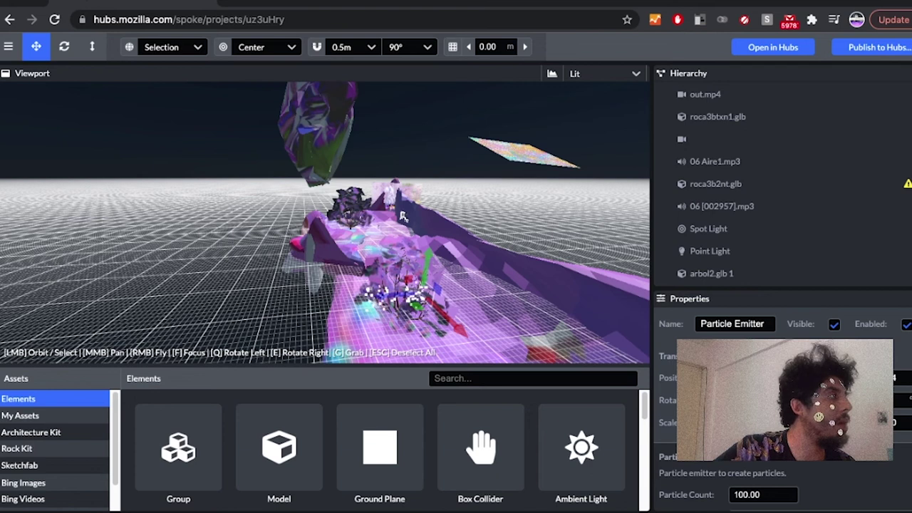
# Rotate the Particle Emitter to X 180°, Y -81.994°, Z 180° and scale it up around the duplicated tree
pyautogui.press('r')
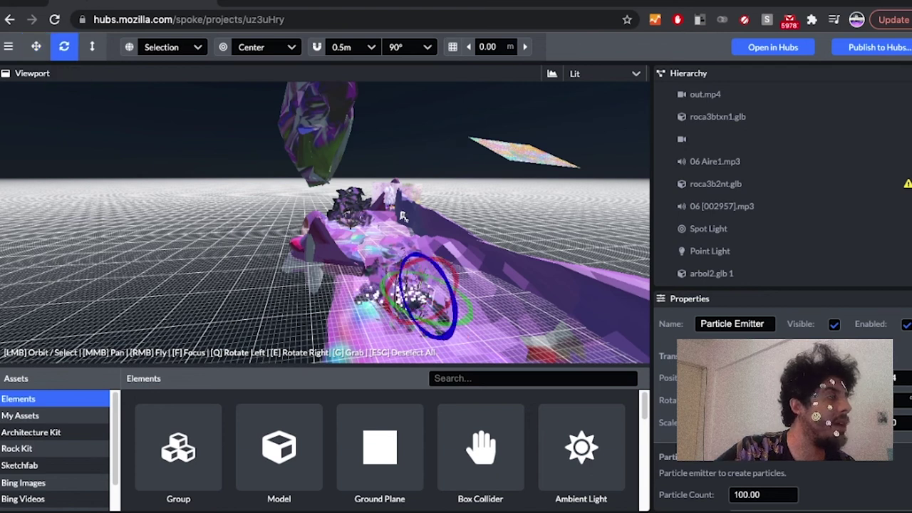
pyautogui.moveTo(428, 321); pyautogui.dragTo(468, 314)
pyautogui.press('e')
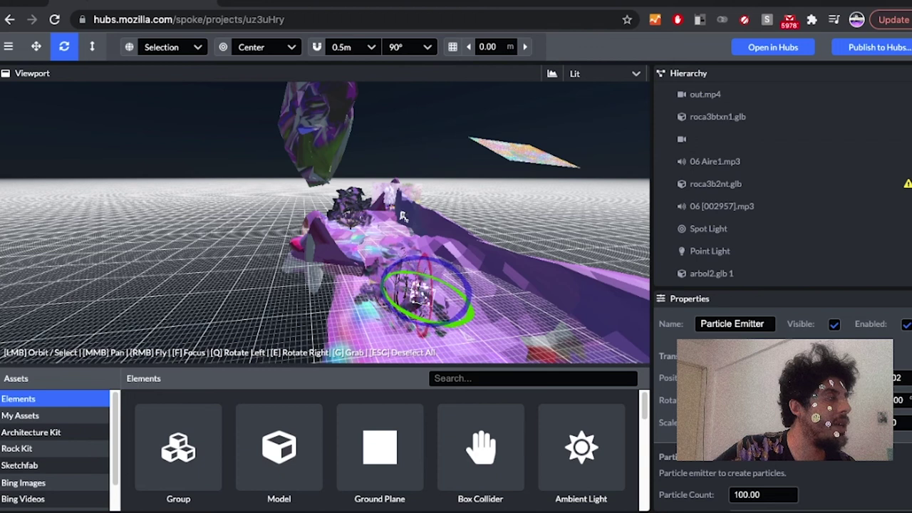
pyautogui.press('e')
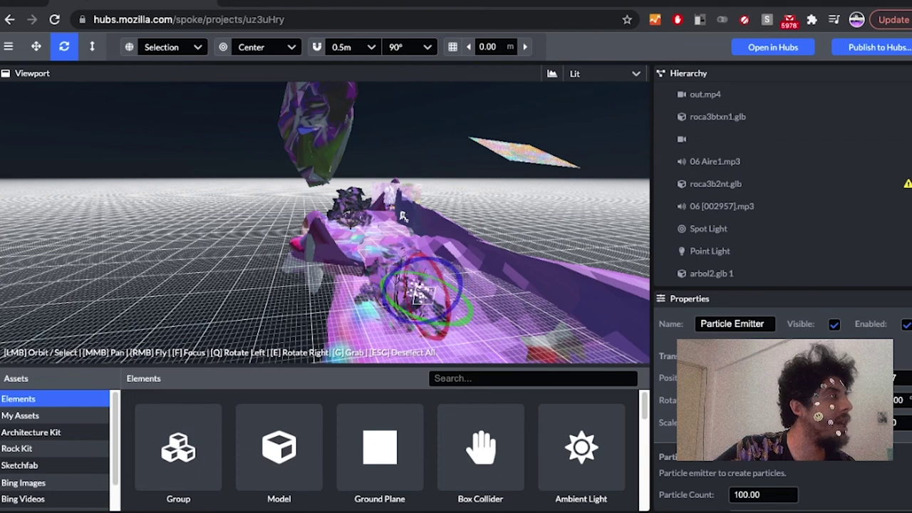
pyautogui.press('y')
pyautogui.moveTo(421, 293); pyautogui.dragTo(454, 261)
pyautogui.moveTo(402, 214); pyautogui.dragTo(403, 214)
# Set the Particle Emitter's start color to turquoise #50E3C2
pyautogui.scroll(-2, 782, 407)
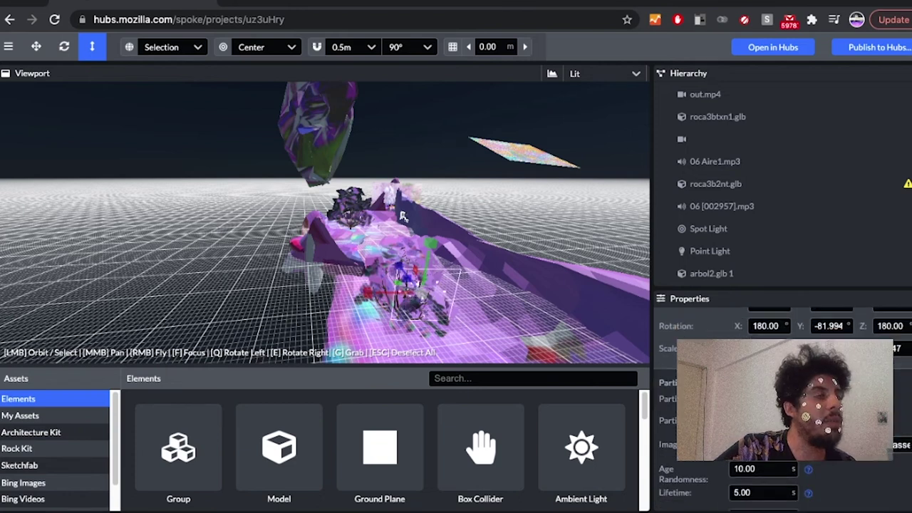
pyautogui.scroll(-1, 784, 399)
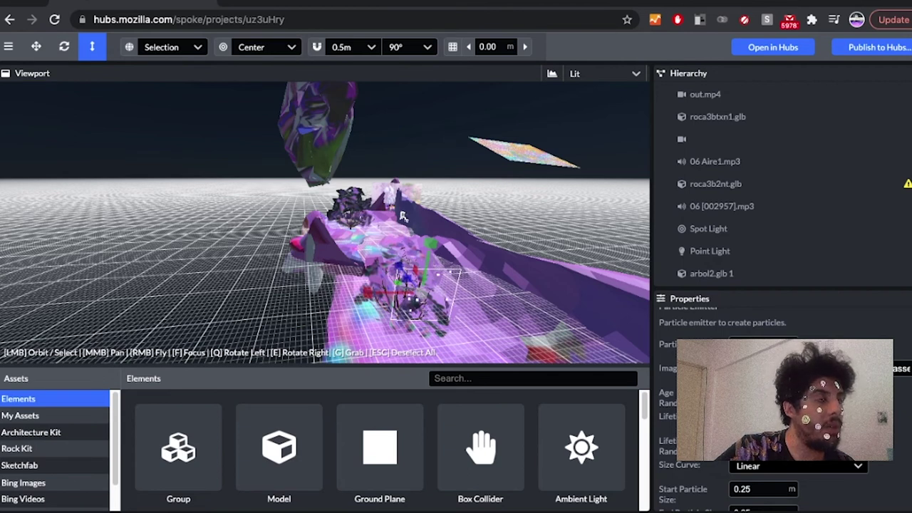
pyautogui.scroll(-3, 764, 427)
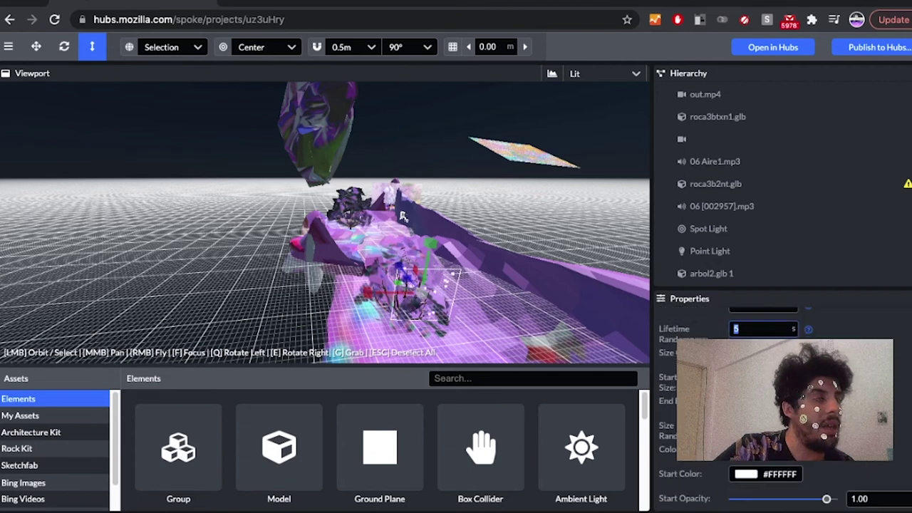
pyautogui.press('Tab')
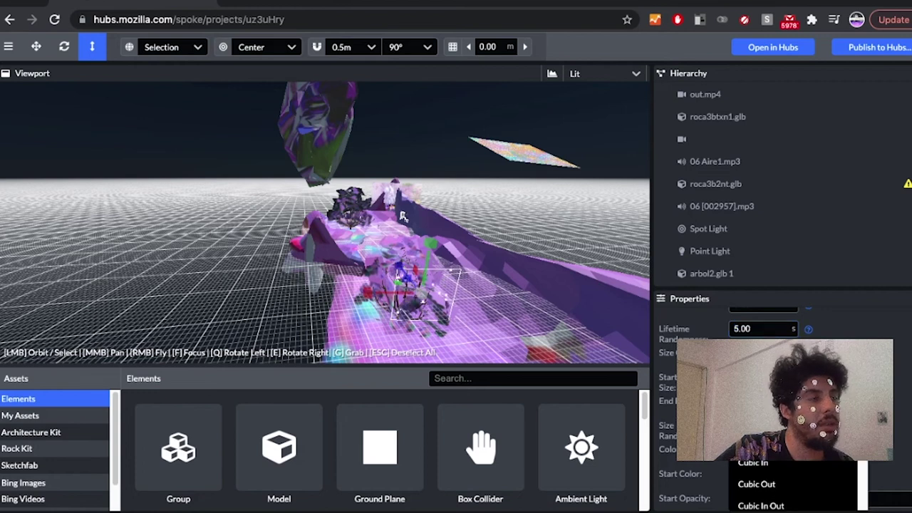
pyautogui.press('Escape')
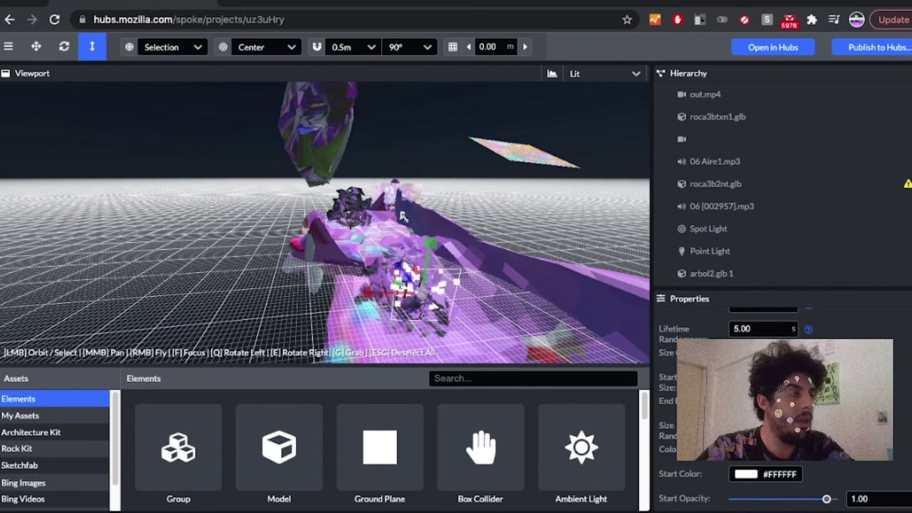
pyautogui.scroll(-1, 784, 410)
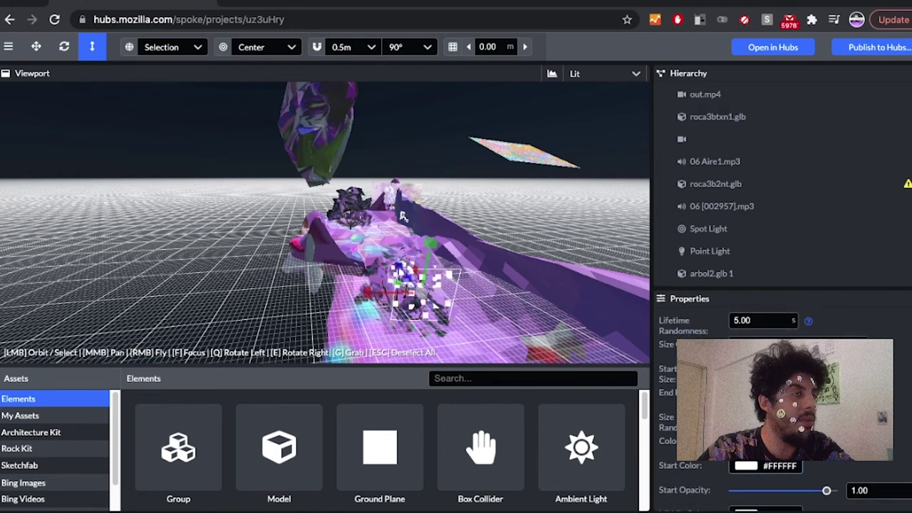
pyautogui.click(758, 466)
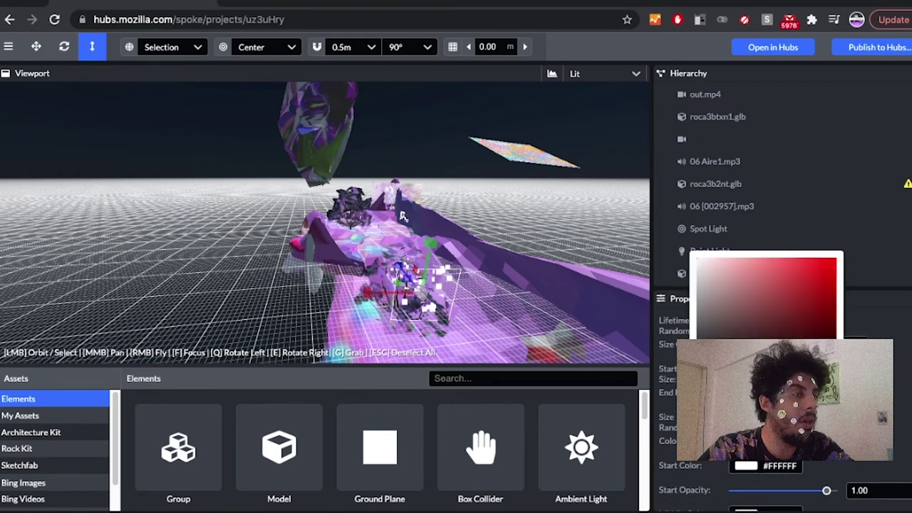
pyautogui.click(722, 442)
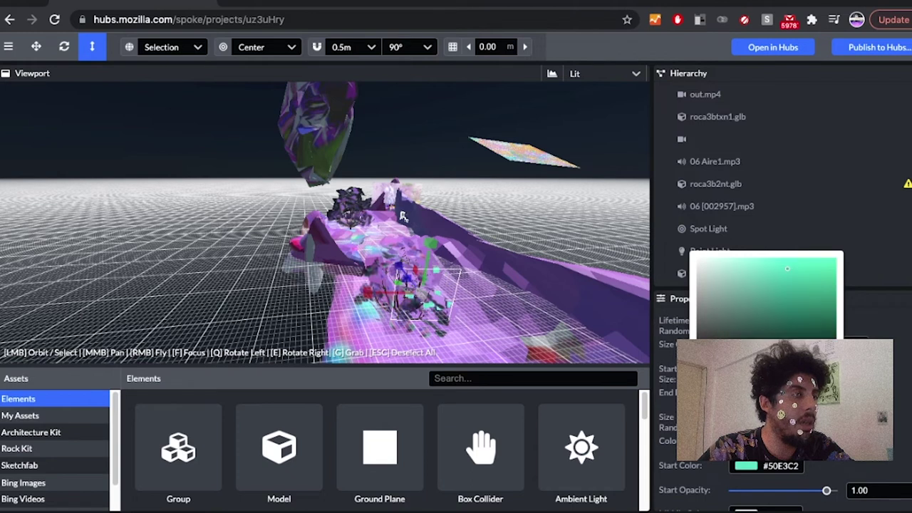
pyautogui.click(403, 216)
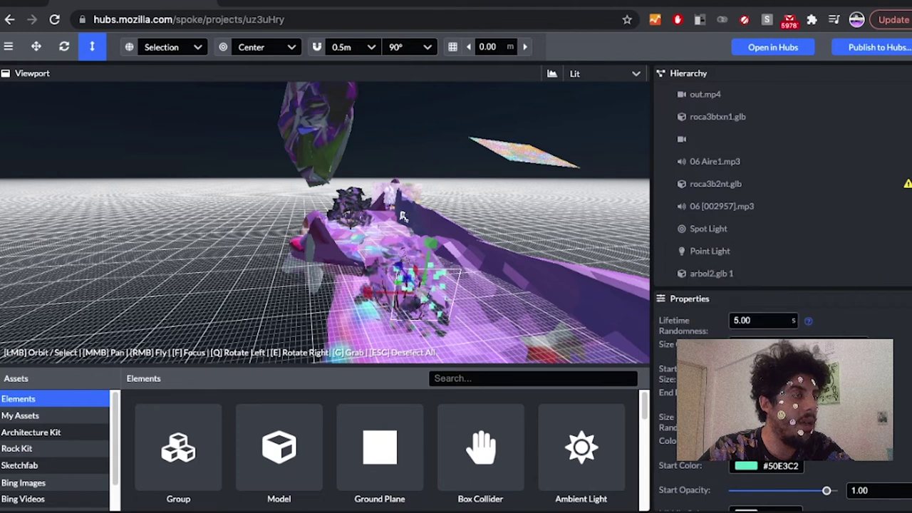
# Choose an easing option for the Particle Emitter's color curve
pyautogui.click(792, 442)
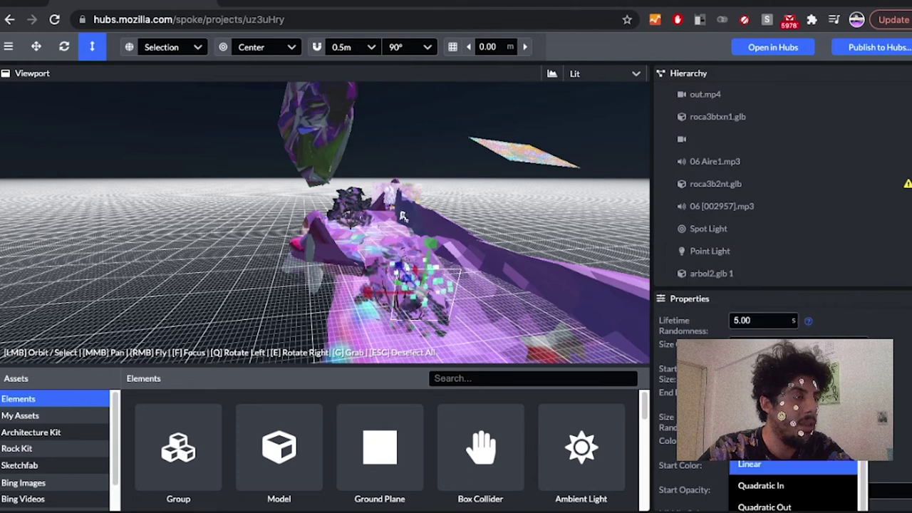
pyautogui.scroll(-3, 792, 486)
pyautogui.scroll(1, 792, 486)
pyautogui.scroll(1, 793, 483)
pyautogui.click(757, 473)
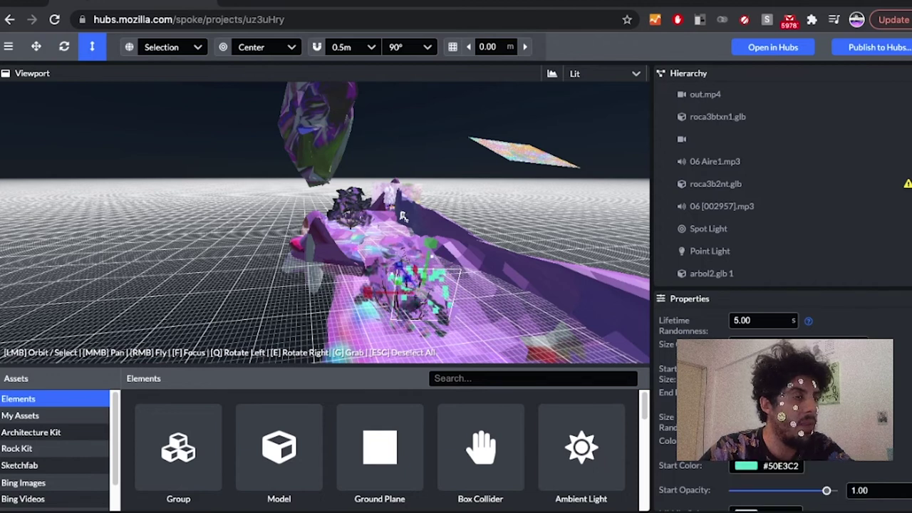
# Set the Particle Emitter's middle color to pale turquoise #B4FFEE
pyautogui.scroll(2, 784, 403)
pyautogui.scroll(-4, 784, 403)
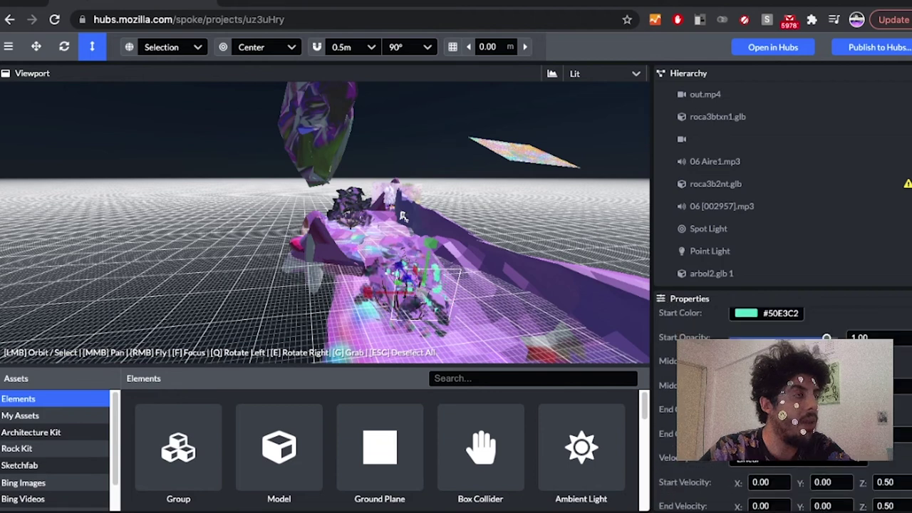
pyautogui.click(767, 361)
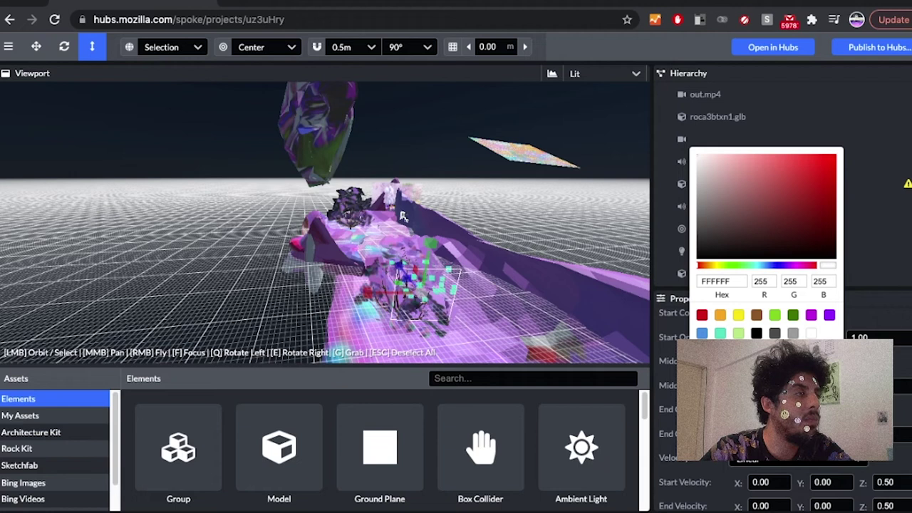
pyautogui.click(720, 332)
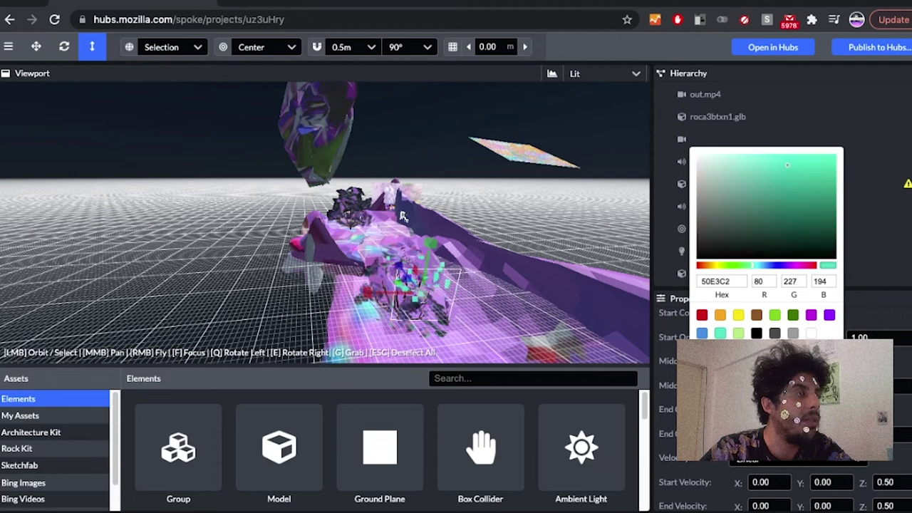
pyautogui.moveTo(788, 165); pyautogui.dragTo(738, 153)
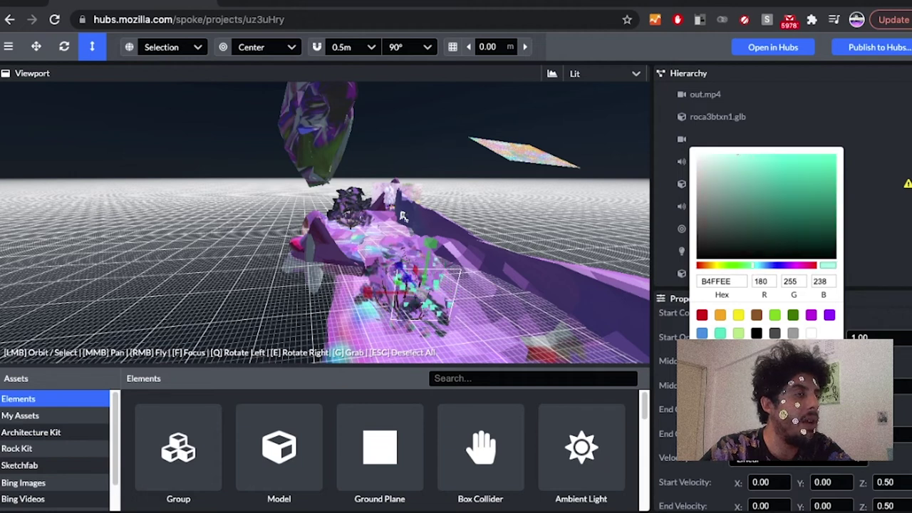
pyautogui.click(760, 409)
# Set the Particle Emitter's end color to a pale purple tint
pyautogui.click(760, 410)
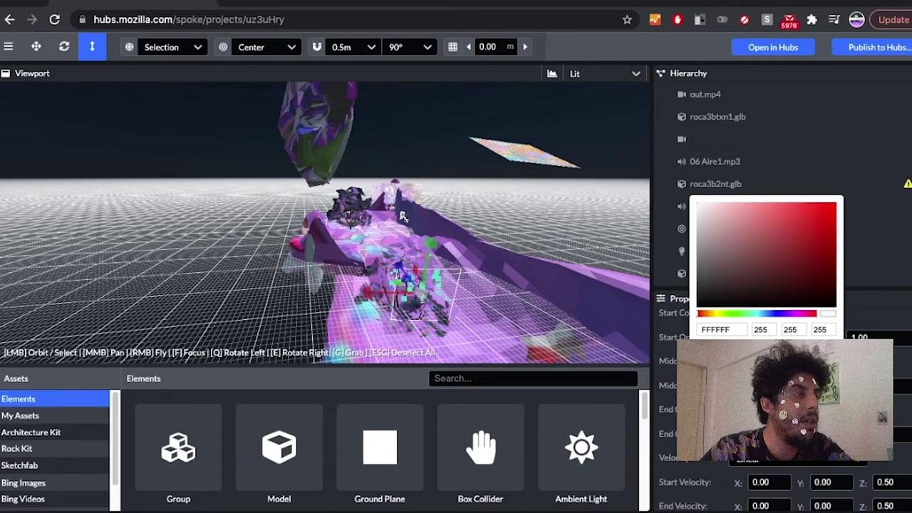
pyautogui.click(810, 363)
pyautogui.moveTo(727, 204); pyautogui.dragTo(721, 205)
pyautogui.click(404, 217)
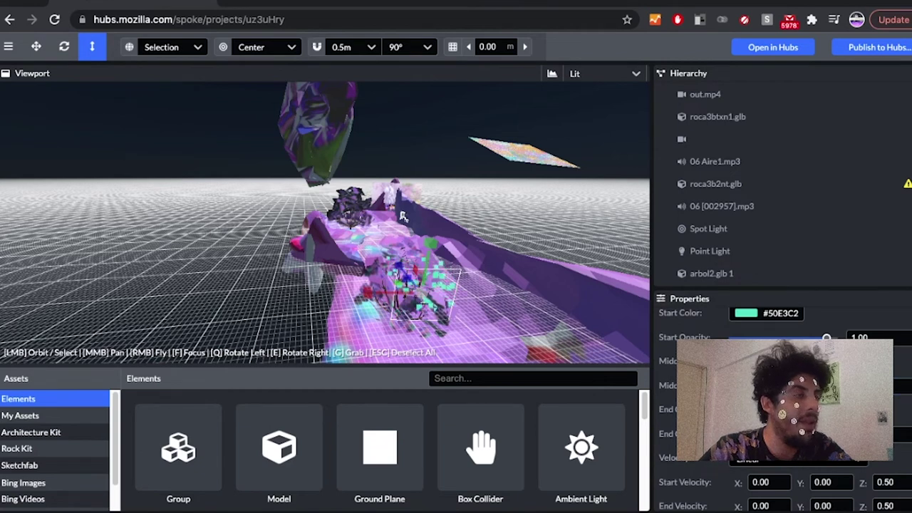
pyautogui.scroll(-1, 782, 406)
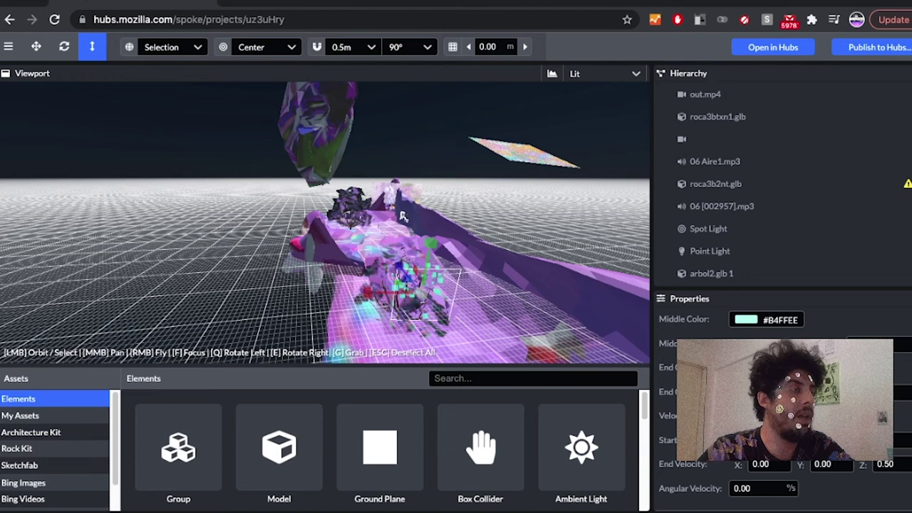
pyautogui.scroll(5, 784, 399)
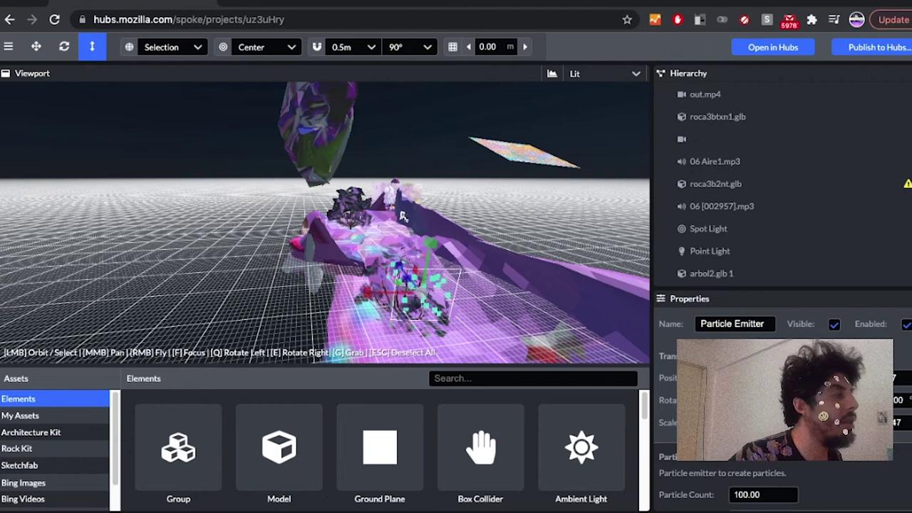
# Add a Simple Water plane on the terrain next to the duplicated tree
pyautogui.scroll(-3, 380, 449)
pyautogui.scroll(-1, 380, 449)
pyautogui.moveTo(380, 449)
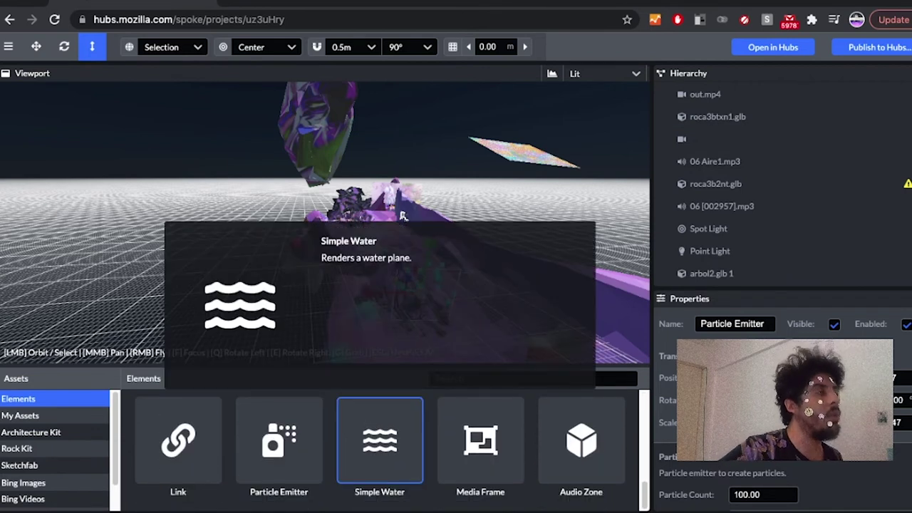
pyautogui.moveTo(403, 216); pyautogui.dragTo(402, 216)
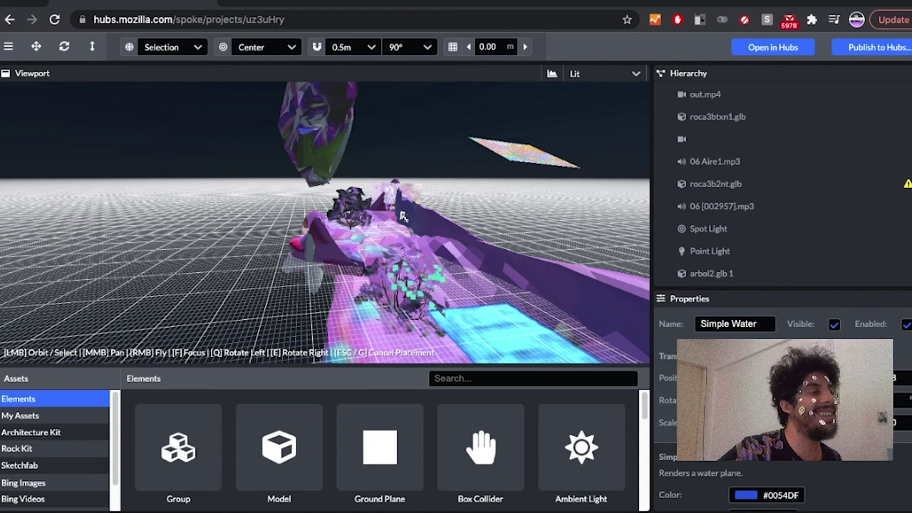
pyautogui.click(403, 216)
pyautogui.moveTo(403, 216); pyautogui.dragTo(404, 218)
# Lower the Simple Water plane until it sits partly sunk into the purple terrain like a small pond
pyautogui.moveTo(501, 359); pyautogui.dragTo(573, 293)
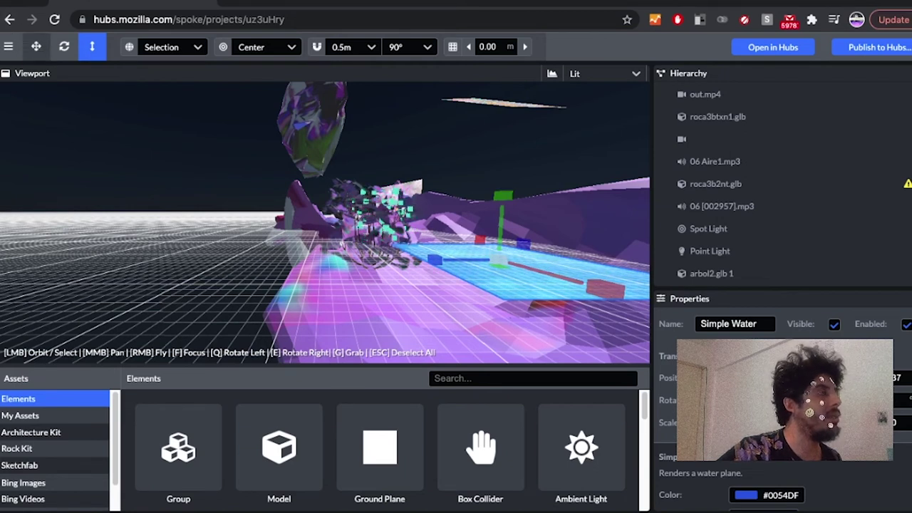
pyautogui.click(35, 46)
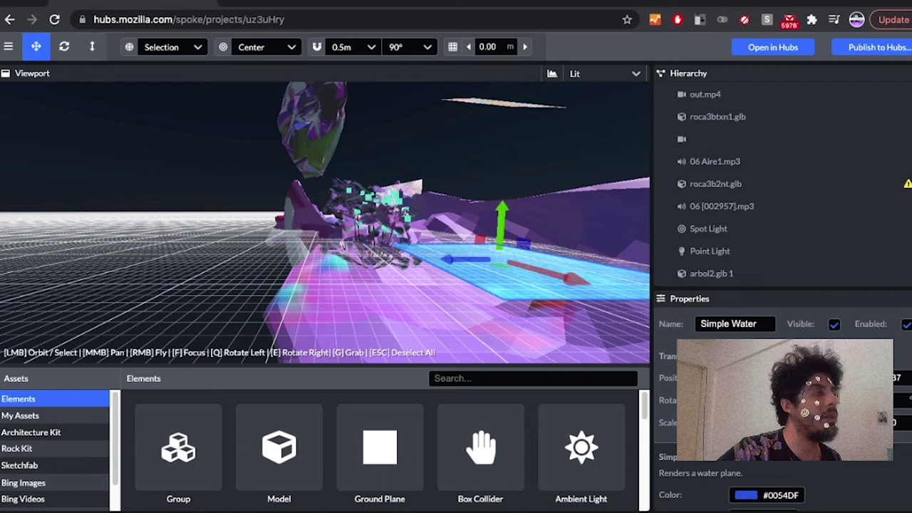
pyautogui.moveTo(501, 231); pyautogui.dragTo(371, 285)
pyautogui.moveTo(249, 213); pyautogui.dragTo(407, 203)
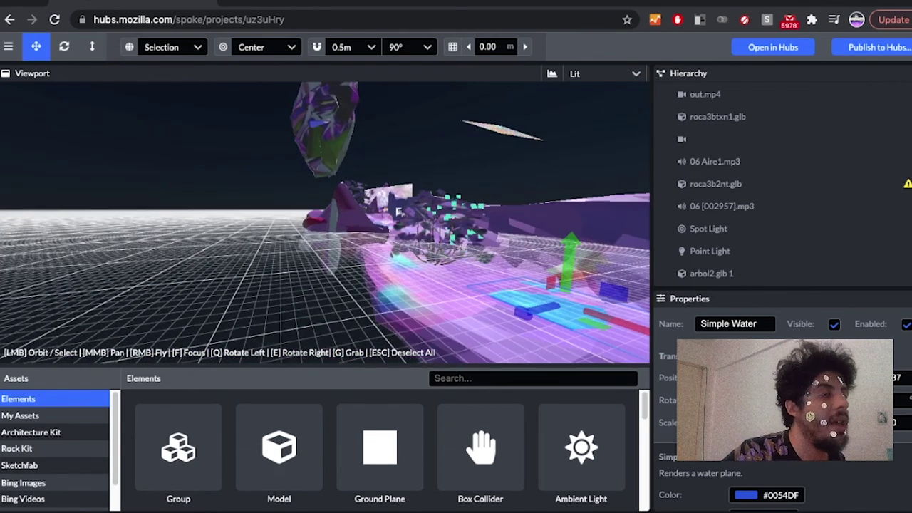
# Set the Simple Water's color to turquoise #50E3C2 and open its Tide Height value for editing
pyautogui.scroll(-1, 782, 407)
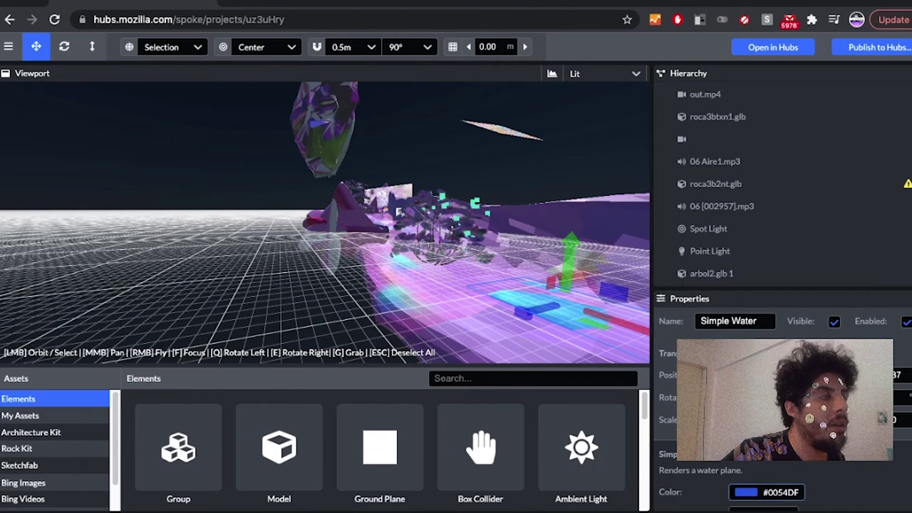
pyautogui.click(766, 491)
pyautogui.click(725, 395)
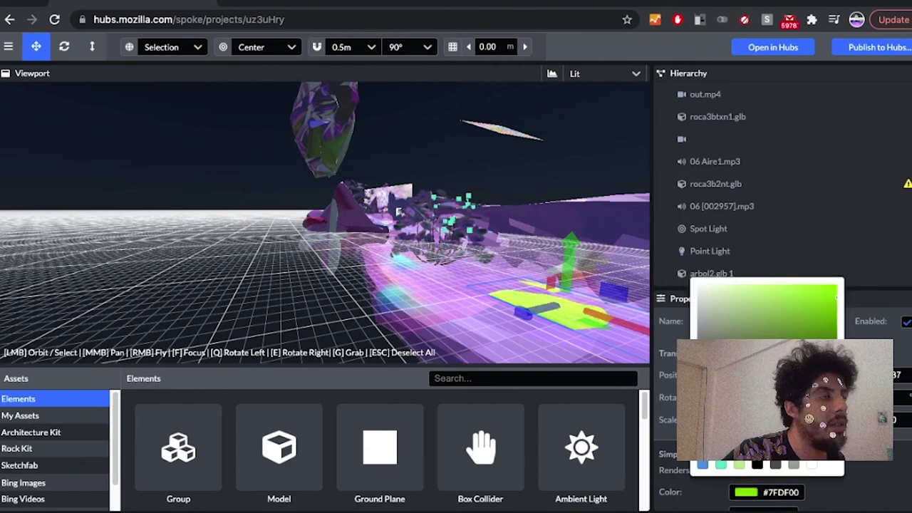
pyautogui.moveTo(726, 395); pyautogui.dragTo(732, 396)
pyautogui.moveTo(837, 298); pyautogui.dragTo(743, 285)
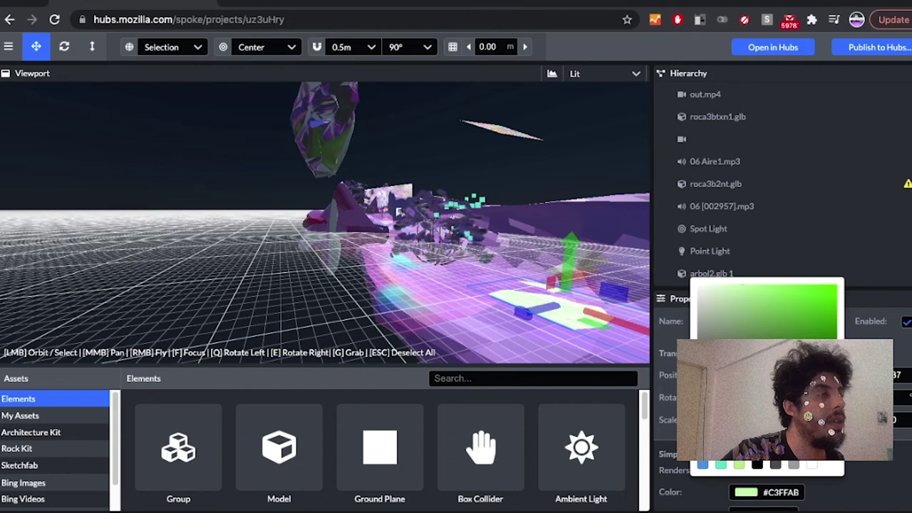
pyautogui.click(720, 465)
pyautogui.click(859, 442)
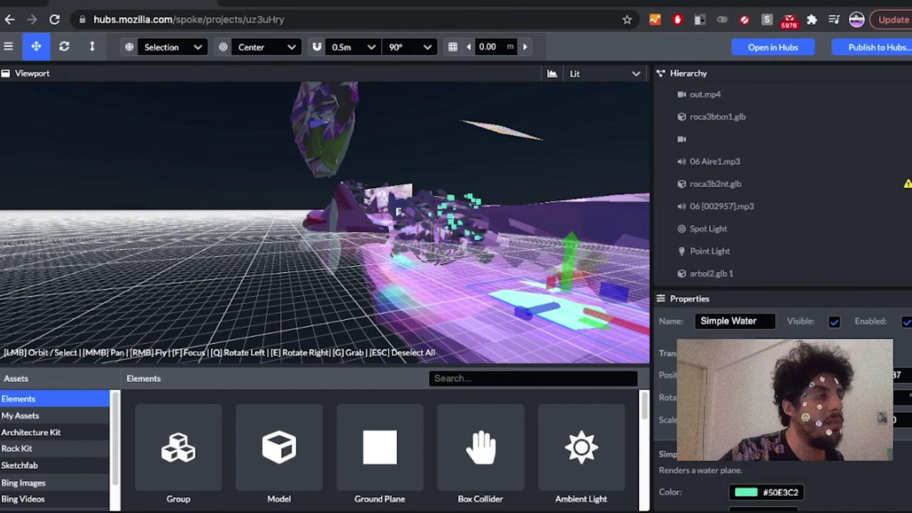
pyautogui.scroll(-5, 859, 441)
pyautogui.click(763, 335)
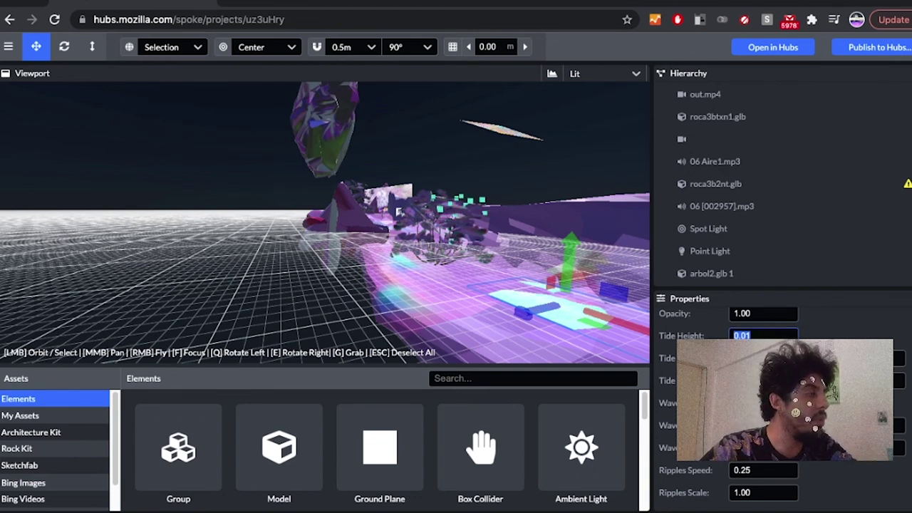
# Add a second Simple Water plane beside the island and raise it to the height of the floating rock
pyautogui.scroll(-3, 380, 441)
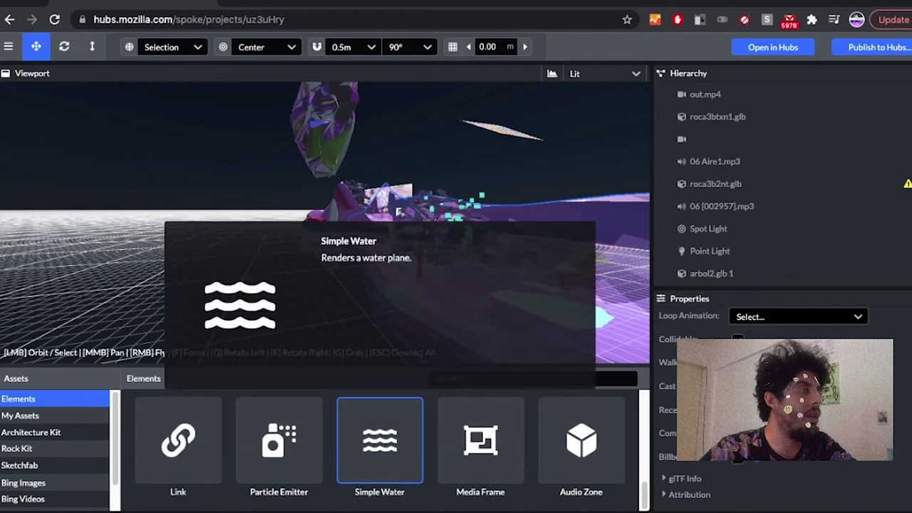
pyautogui.click(380, 441)
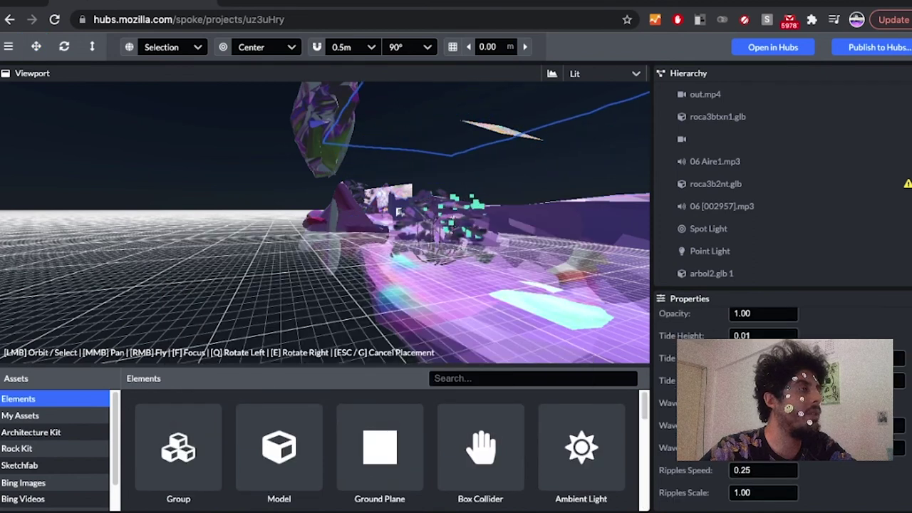
pyautogui.click(488, 96)
pyautogui.moveTo(463, 185); pyautogui.dragTo(405, 206)
pyautogui.scroll(4, 325, 222)
pyautogui.scroll(-10, 325, 223)
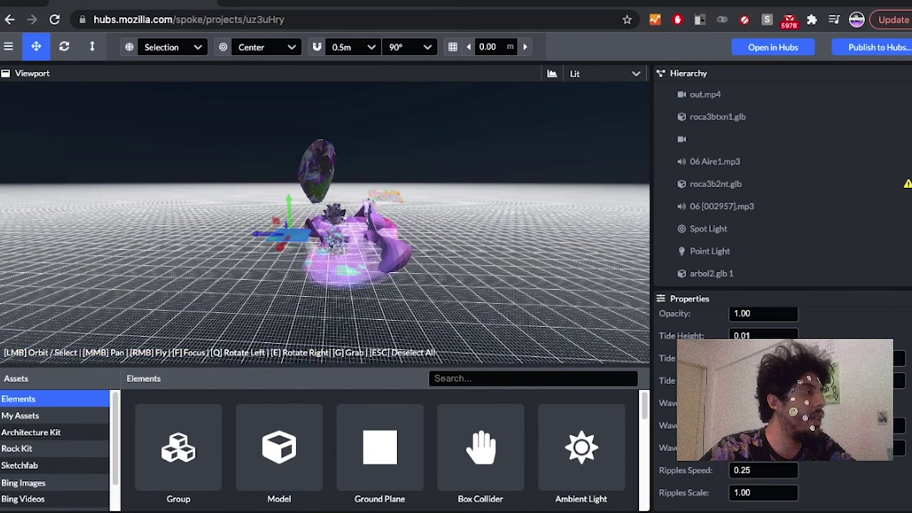
pyautogui.moveTo(288, 202); pyautogui.dragTo(285, 137)
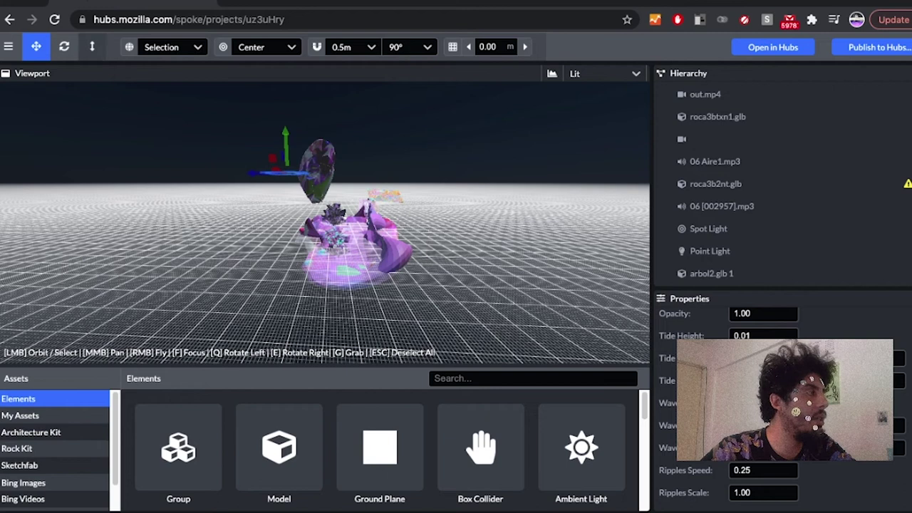
# Scale the raised water plane up into a very large sheet and center it over the island
pyautogui.click(92, 47)
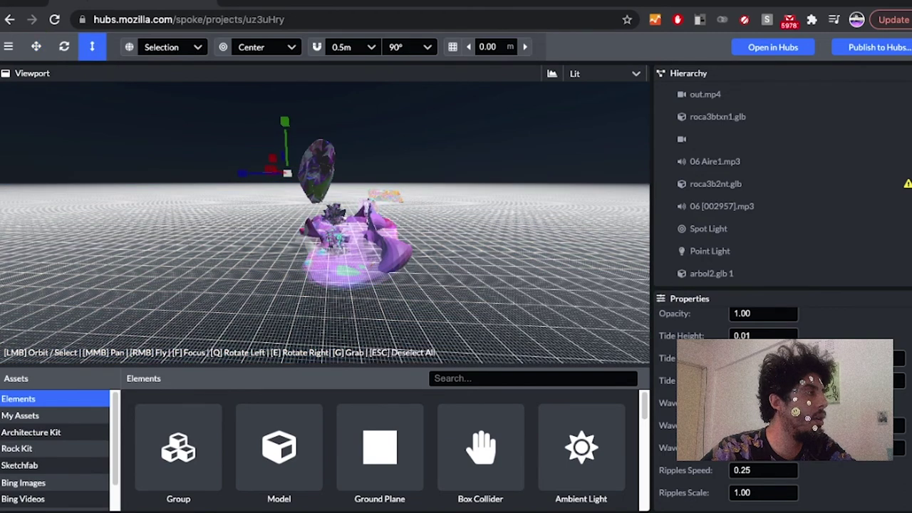
pyautogui.moveTo(399, 257); pyautogui.dragTo(395, 314)
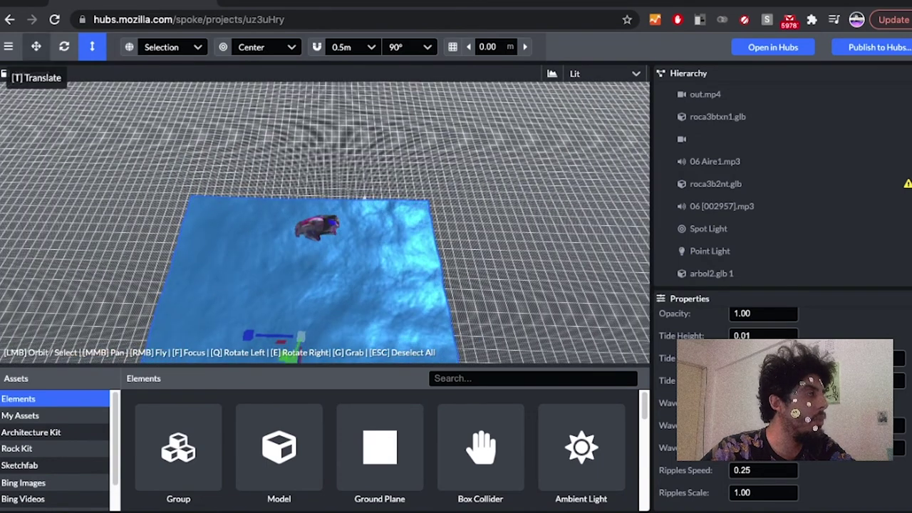
pyautogui.scroll(2, 325, 222)
pyautogui.scroll(-5, 325, 222)
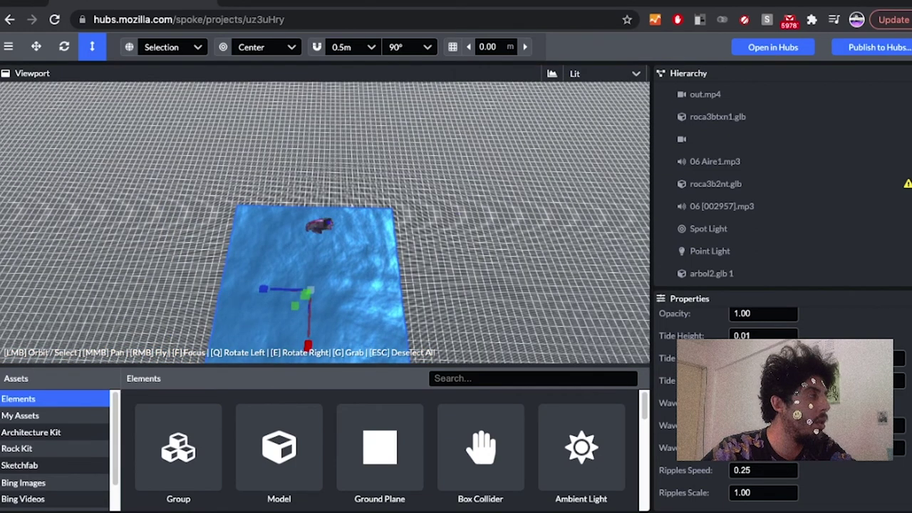
pyautogui.moveTo(308, 345); pyautogui.dragTo(309, 295)
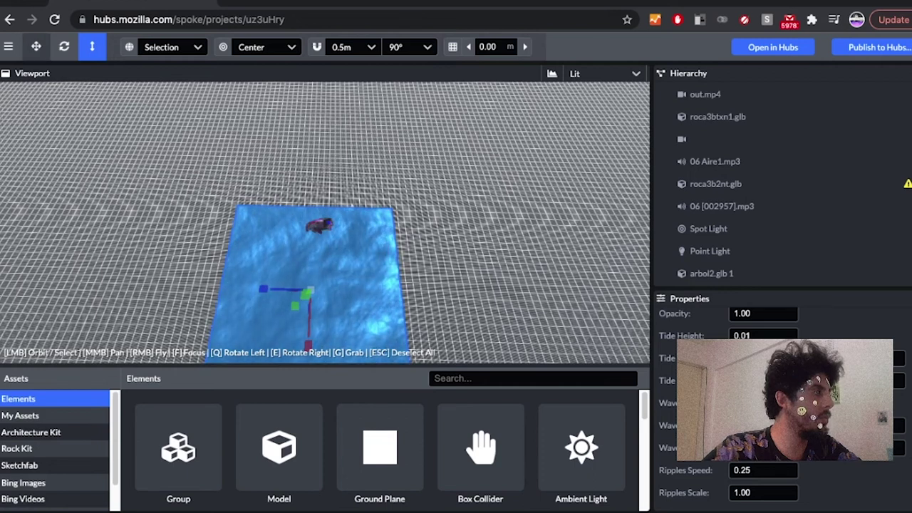
pyautogui.click(35, 47)
pyautogui.moveTo(310, 321); pyautogui.dragTo(312, 264)
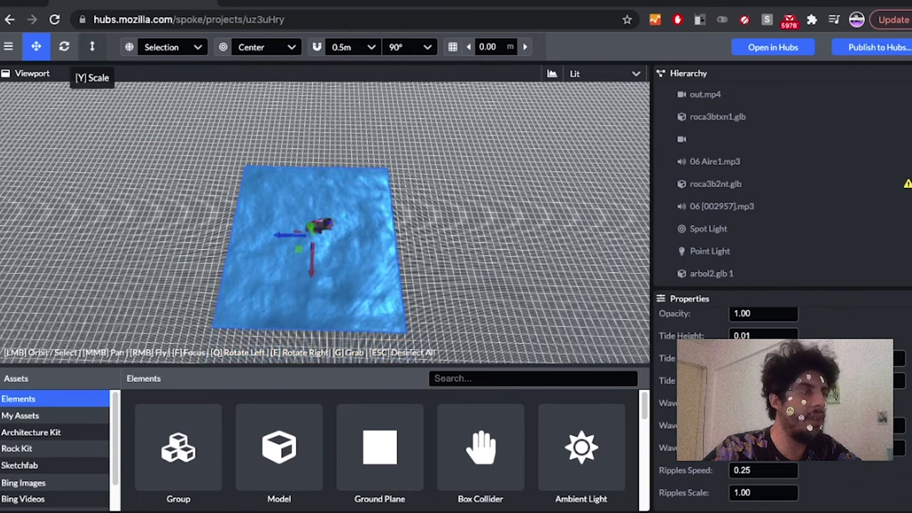
# Set the large water sheet's Tide Height to 0.70, Ripples Speed to 0.33 and Ripples Scale to 1.44
pyautogui.click(755, 337)
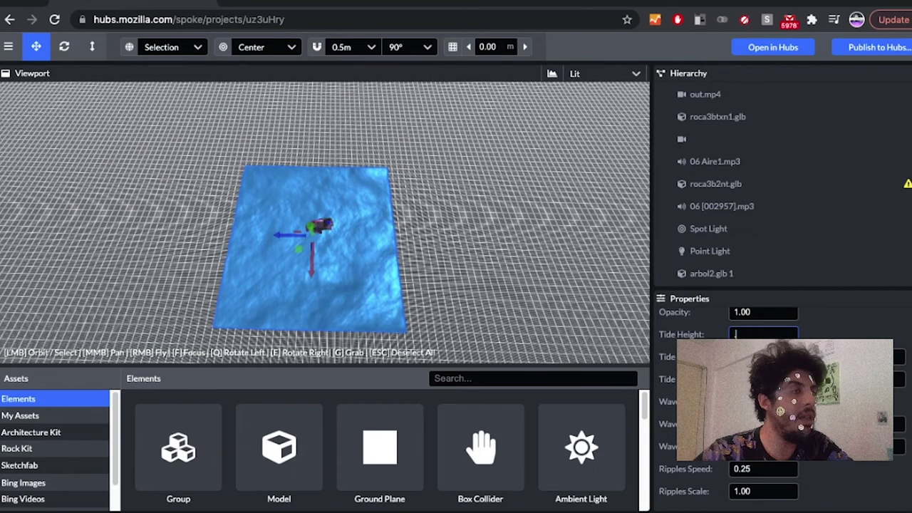
pyautogui.write('.7')
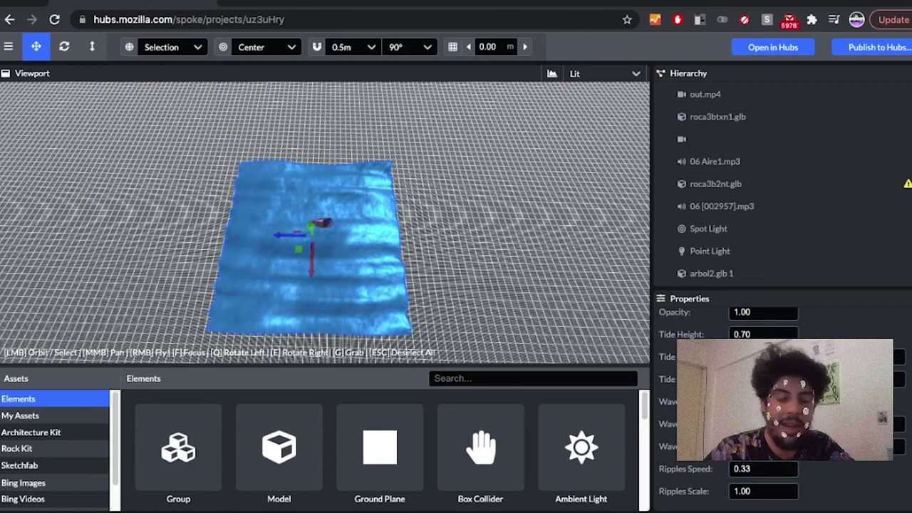
pyautogui.click(763, 492)
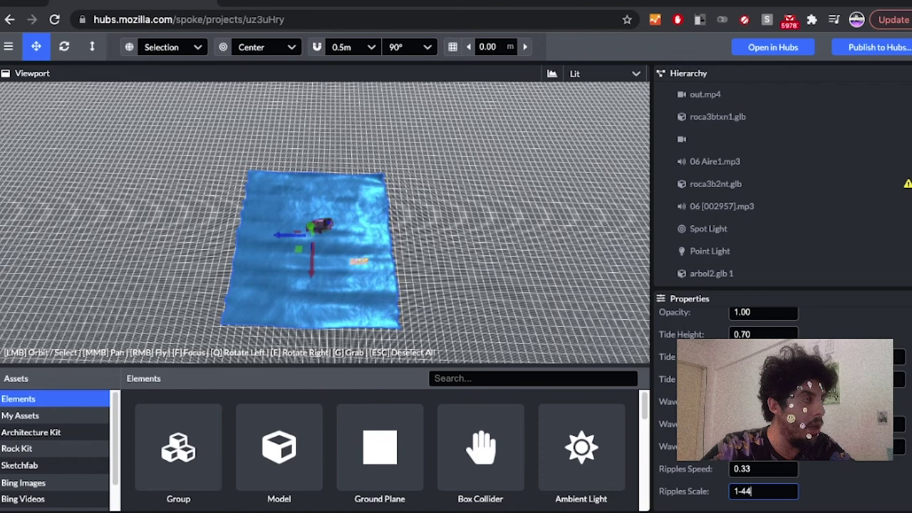
pyautogui.click(763, 491)
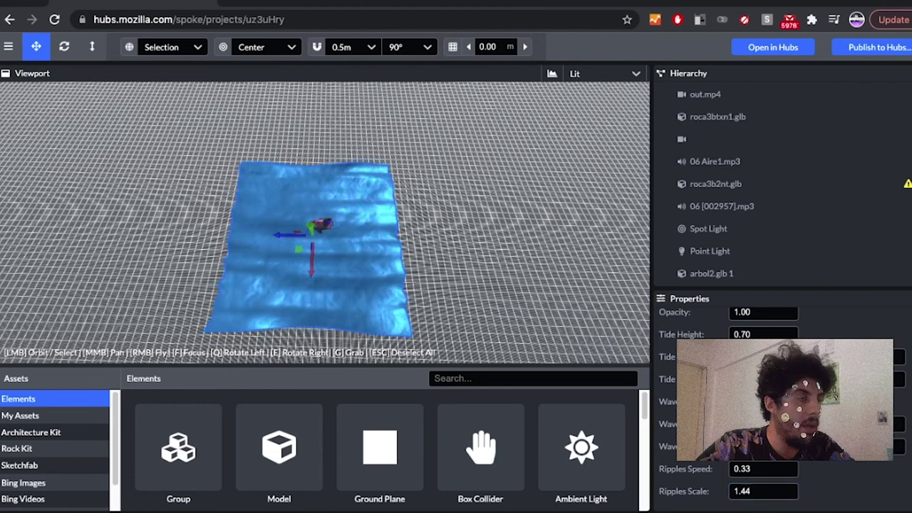
# Set the large water sheet's color to golden orange #F5BA56
pyautogui.scroll(5, 713, 399)
pyautogui.scroll(-1, 712, 399)
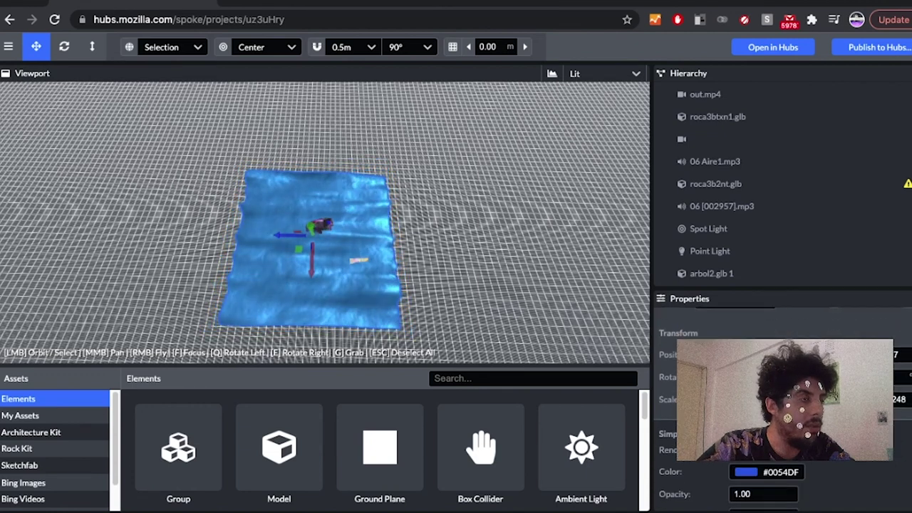
pyautogui.click(747, 472)
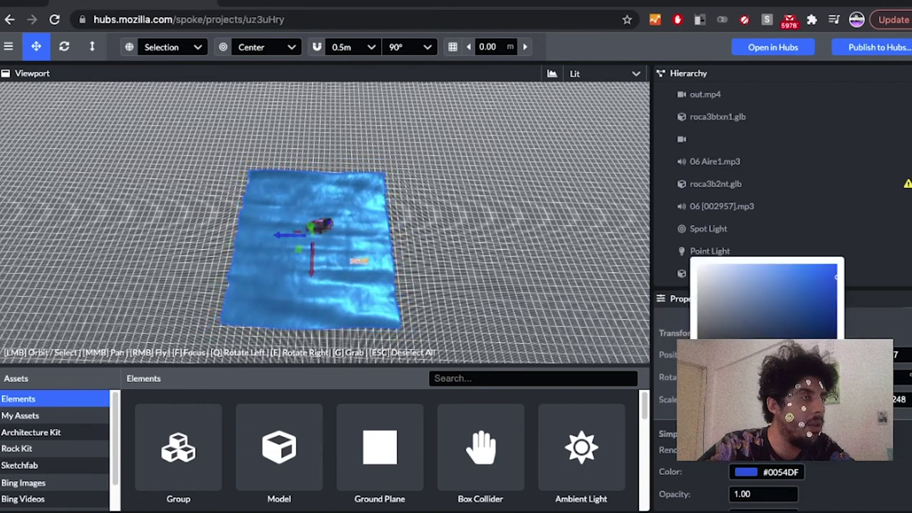
pyautogui.click(722, 432)
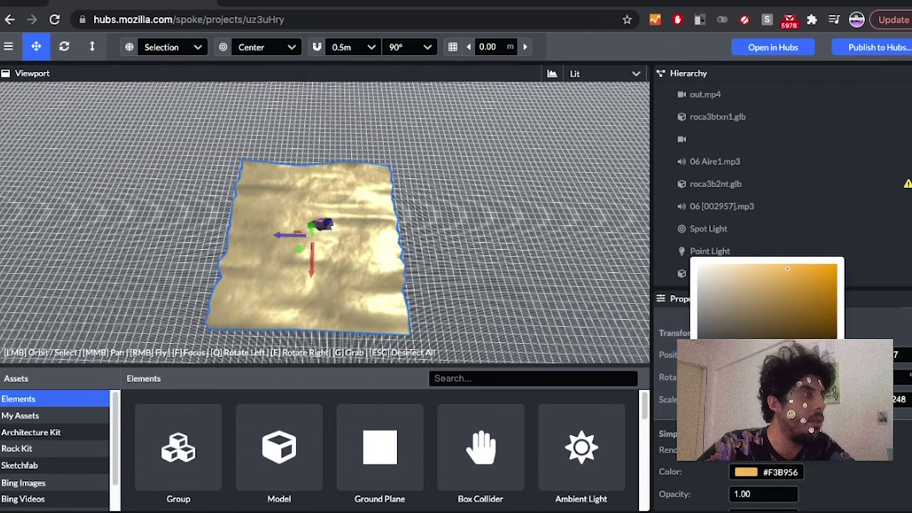
pyautogui.click(866, 399)
# Examine the golden water sheet's waves and its position over the island from near, far and low angles
pyautogui.scroll(-2, 391, 278)
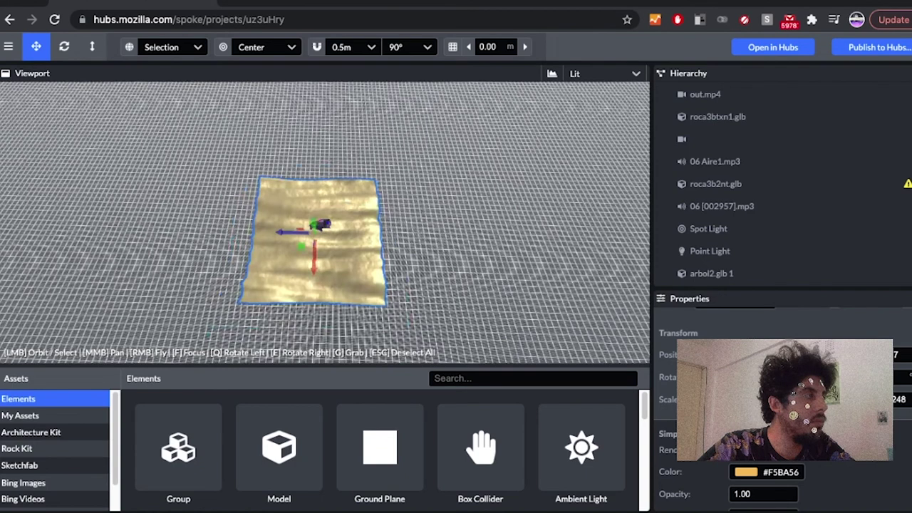
pyautogui.scroll(10, 390, 278)
pyautogui.moveTo(390, 278)
pyautogui.mouseDown()
pyautogui.moveTo(394, 214)
pyautogui.moveTo(391, 277)
pyautogui.mouseUp()
pyautogui.moveTo(798, 355); pyautogui.dragTo(834, 355)
pyautogui.scroll(-10, 325, 223)
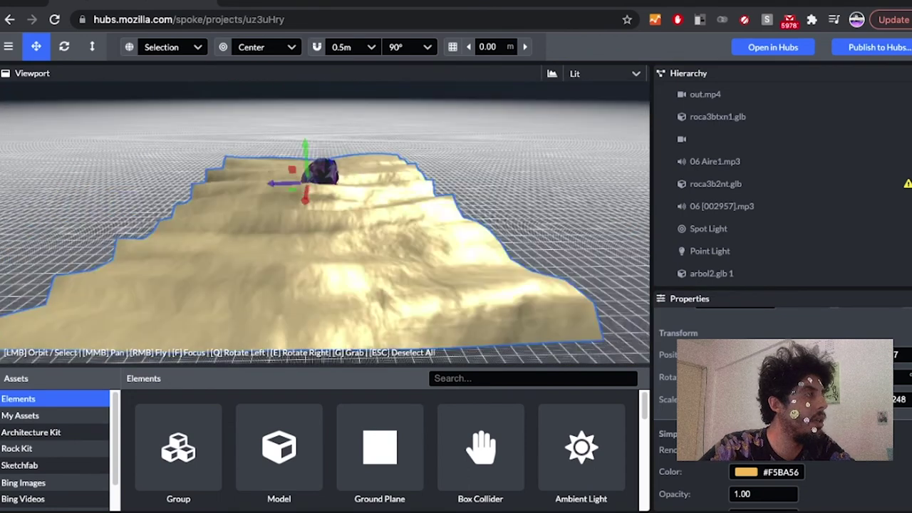
pyautogui.scroll(-2, 325, 222)
pyautogui.moveTo(325, 242); pyautogui.dragTo(326, 203)
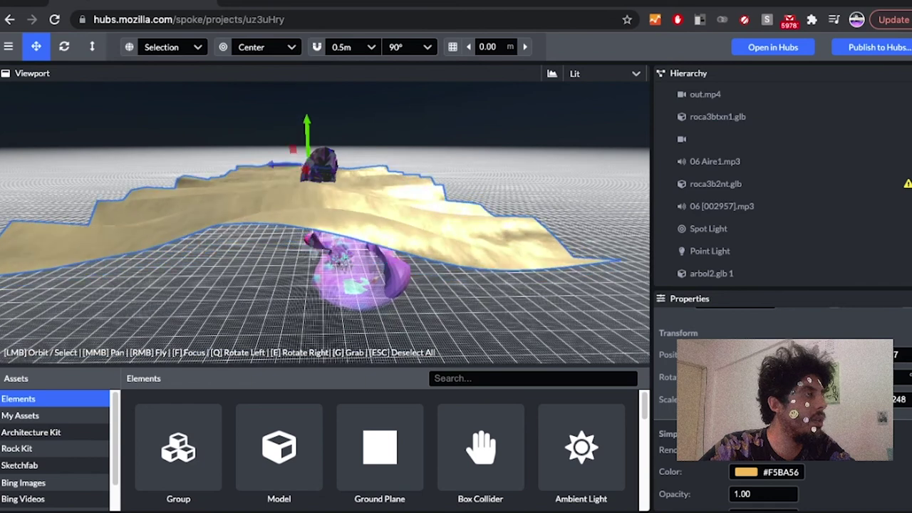
pyautogui.moveTo(325, 228); pyautogui.dragTo(325, 228, button='right')
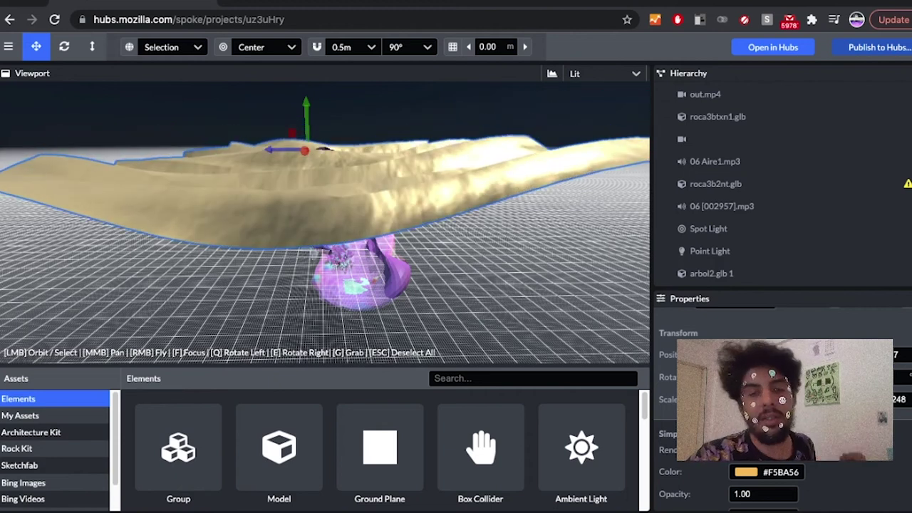
# Save the scene project
pyautogui.hotkey('ctrl', 's')
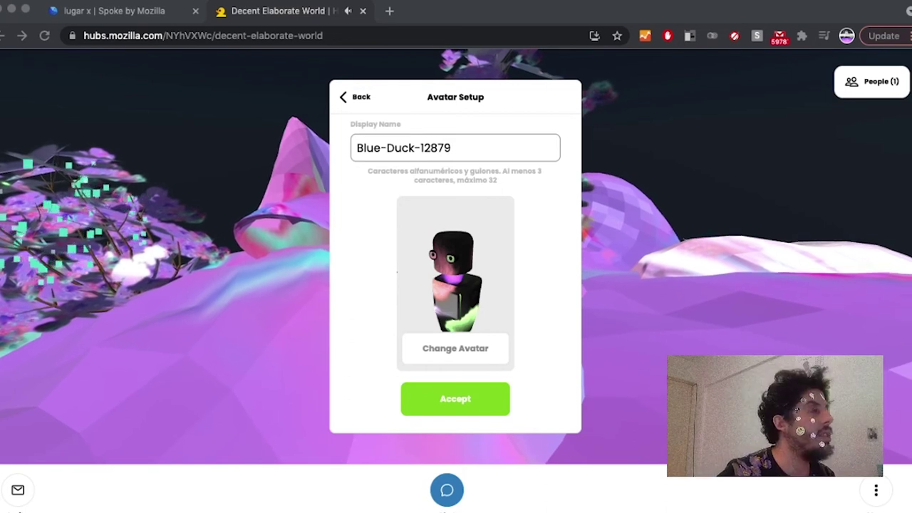
# Switch to the Hubs room and enter it with the current avatar and the default internal microphone
pyautogui.press('super+Tab')
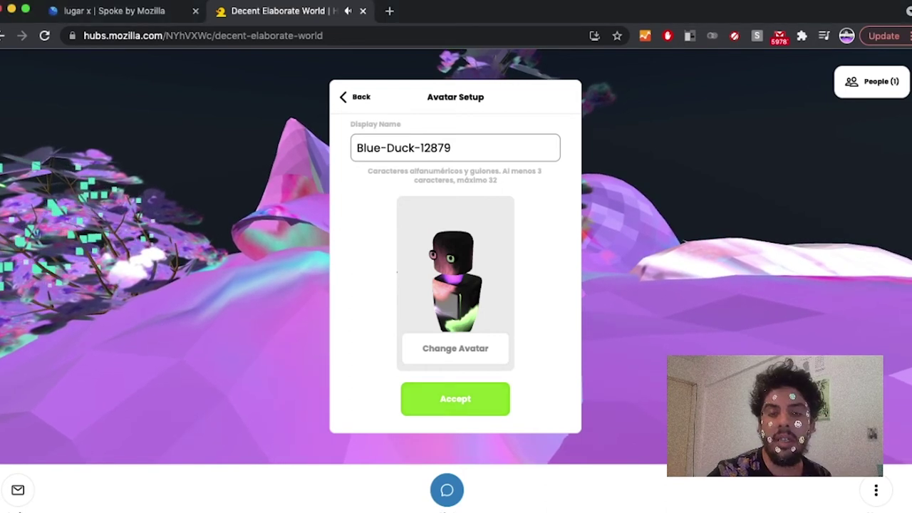
pyautogui.click(455, 399)
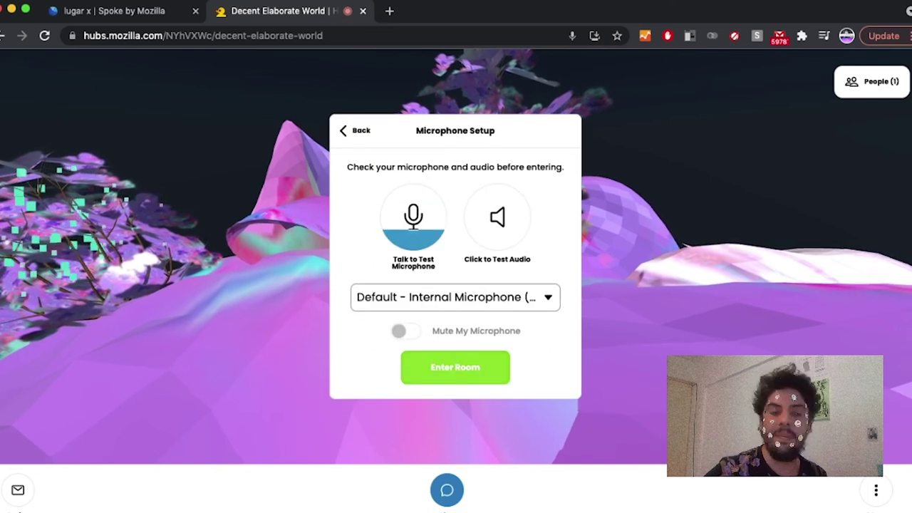
pyautogui.click(467, 377)
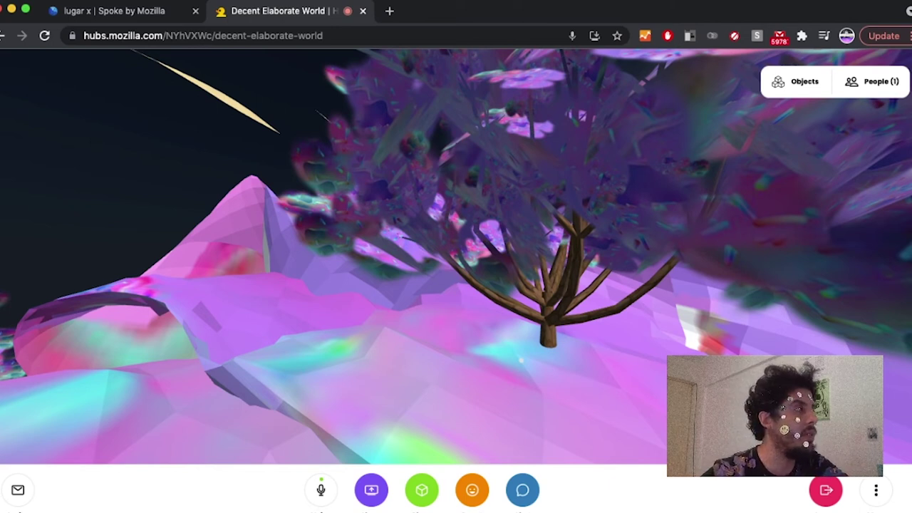
# Look around the sky and the floating GIF, and walk up to the tree with the green square particles
pyautogui.moveTo(521, 361); pyautogui.dragTo(174, 136)
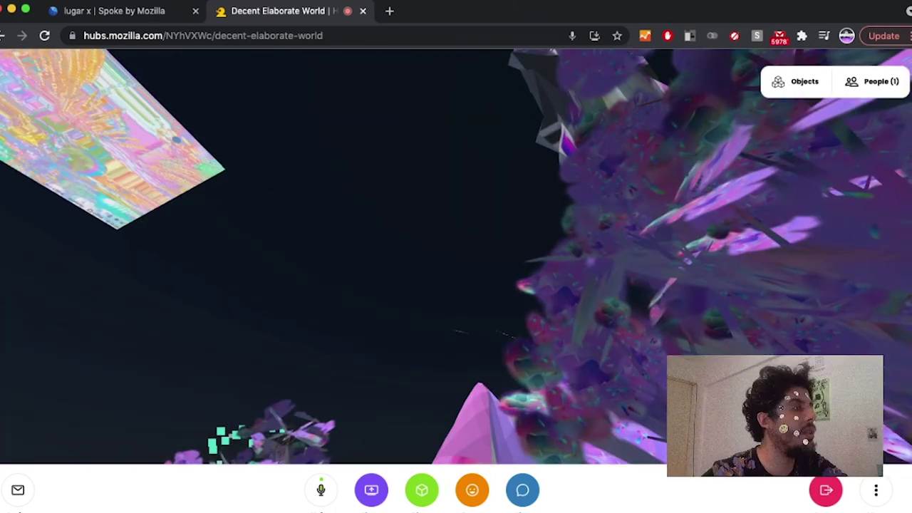
pyautogui.moveTo(170, 151); pyautogui.dragTo(295, 217)
pyautogui.press('w')
pyautogui.press('w')
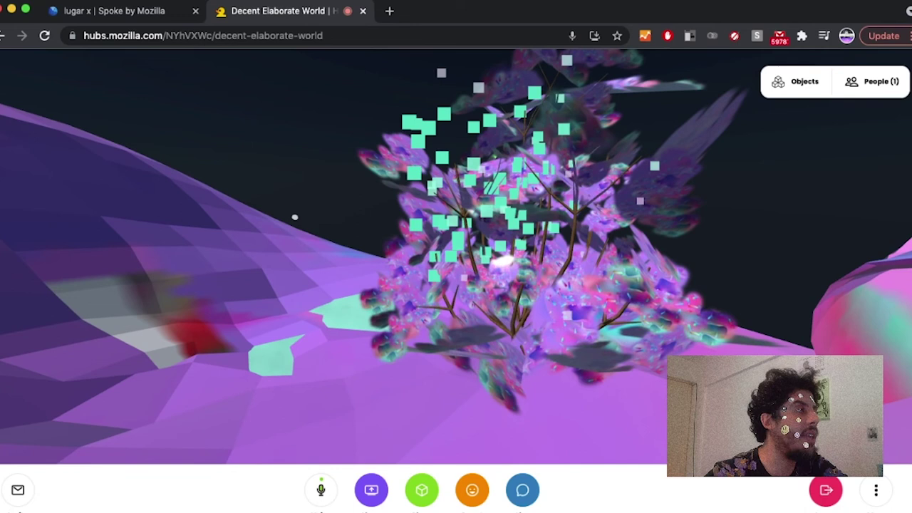
pyautogui.press('w')
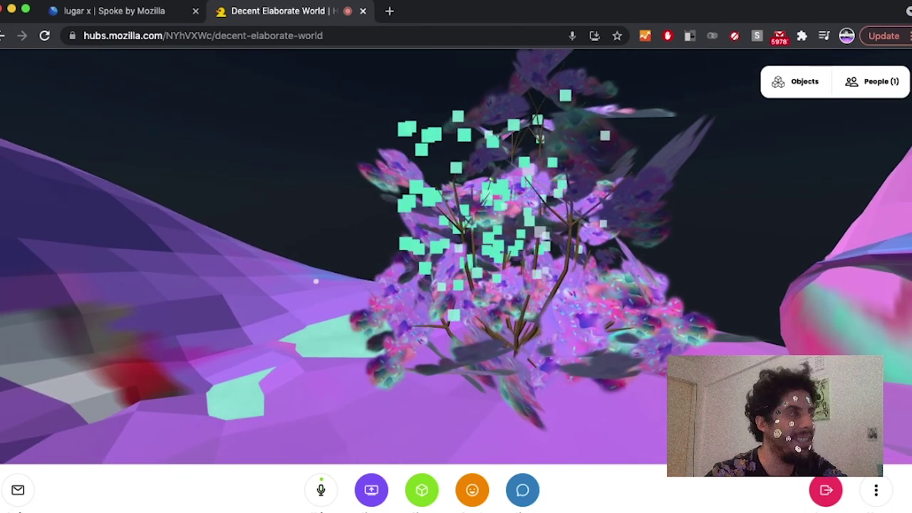
pyautogui.press('w')
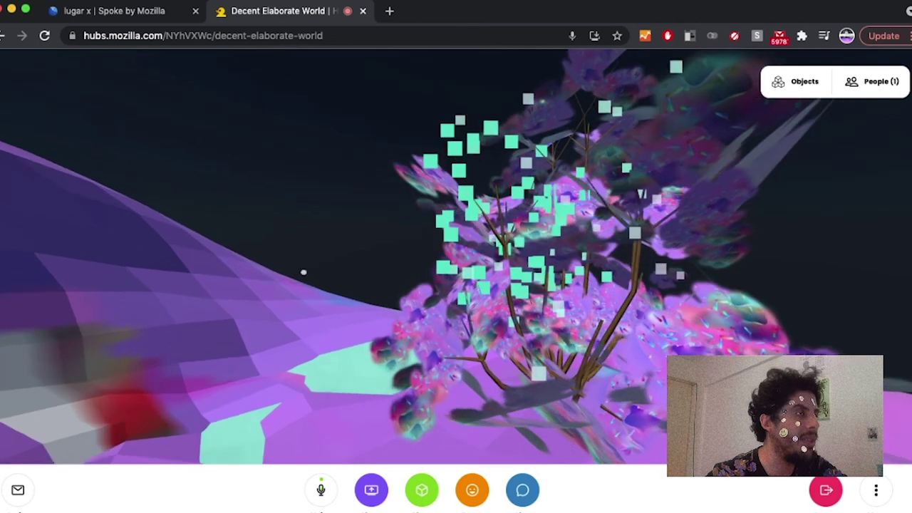
pyautogui.press('d')
pyautogui.press('w')
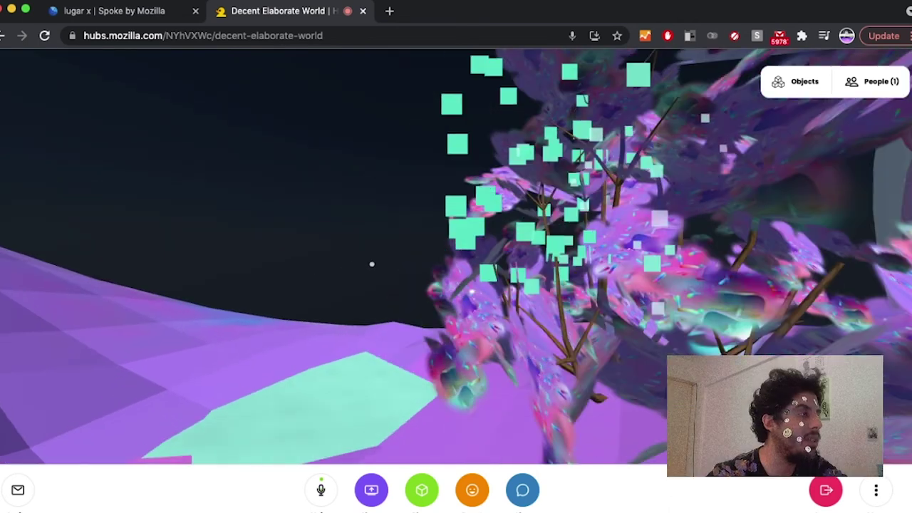
# Walk past the particle tree and examine the turquoise patches in the island's ground
pyautogui.moveTo(380, 196); pyautogui.dragTo(362, 310)
pyautogui.press('a')
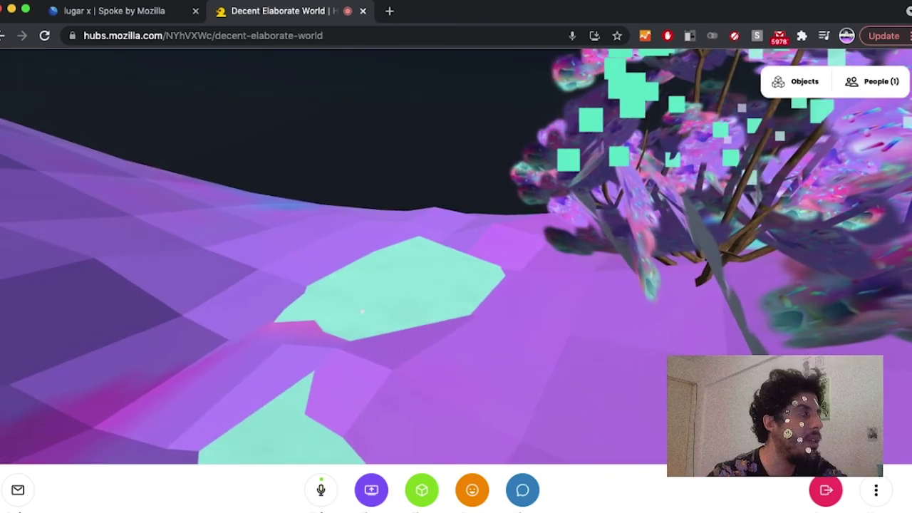
pyautogui.press('w')
pyautogui.press('w')
pyautogui.press('a')
pyautogui.press('w')
pyautogui.moveTo(418, 317); pyautogui.dragTo(298, 386)
pyautogui.press('w')
pyautogui.press('w')
pyautogui.press('w')
pyautogui.press('w')
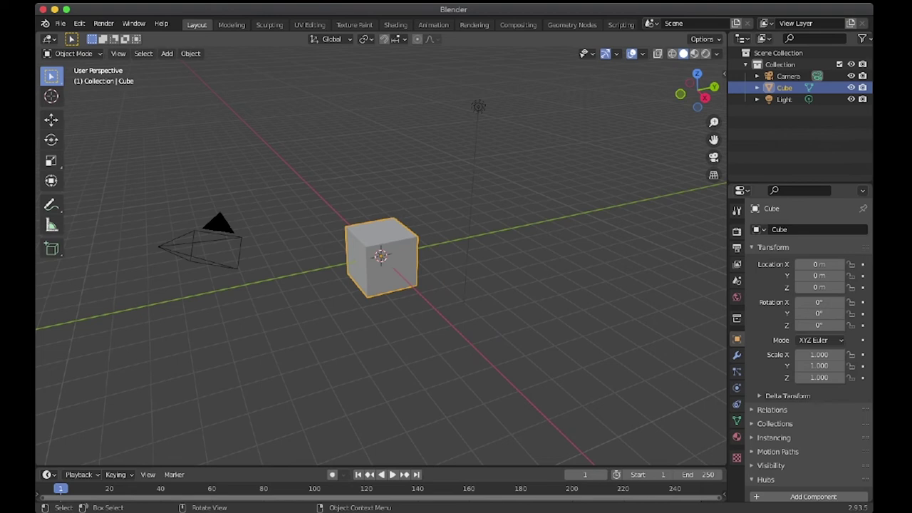
pyautogui.hotkey('shift', 'a')
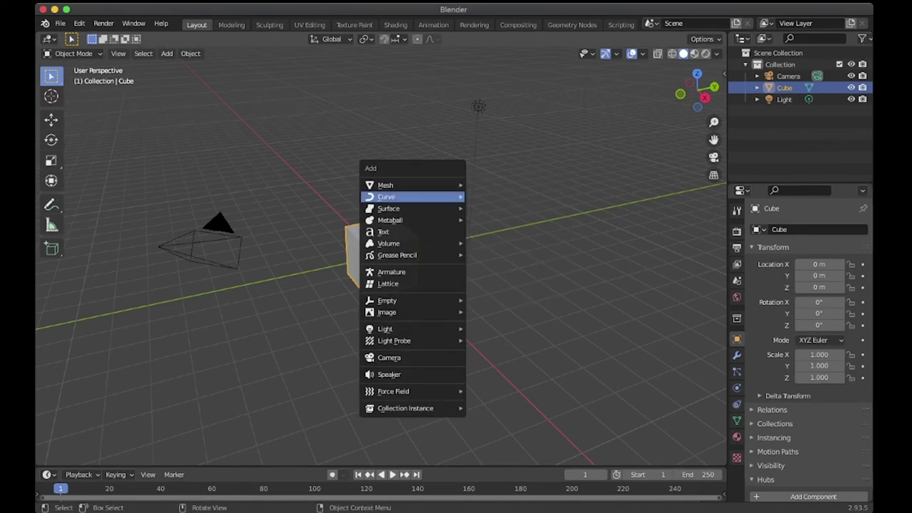
pyautogui.moveTo(414, 185)
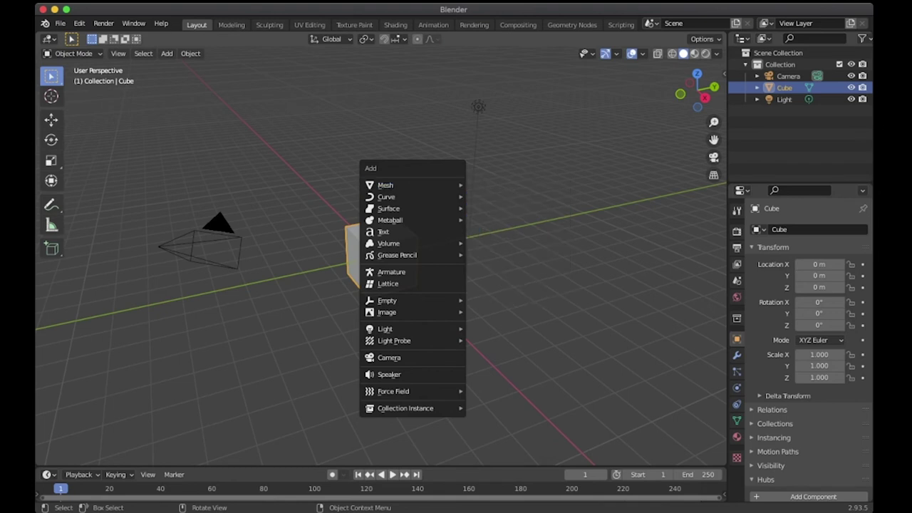
pyautogui.press('Escape')
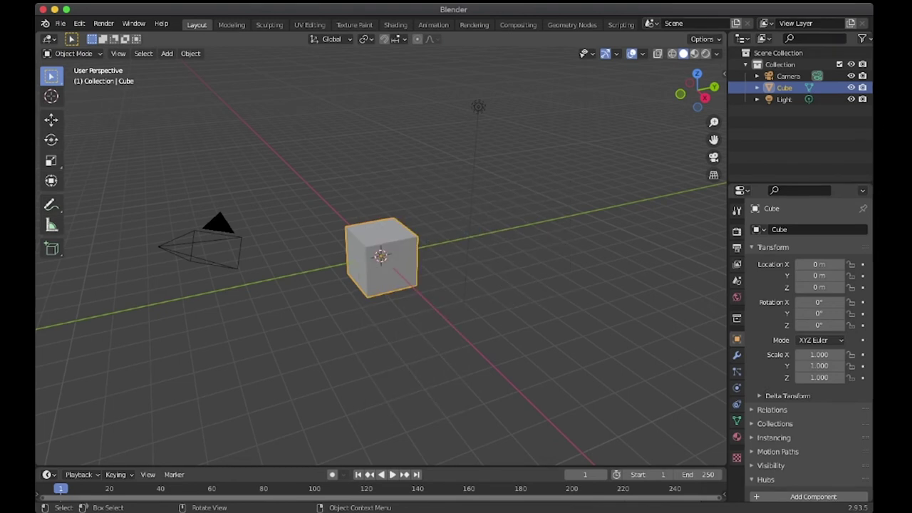
# Delete the default camera, light and cube to empty the Blender scene
pyautogui.click(198, 239)
pyautogui.rightClick(192, 234)
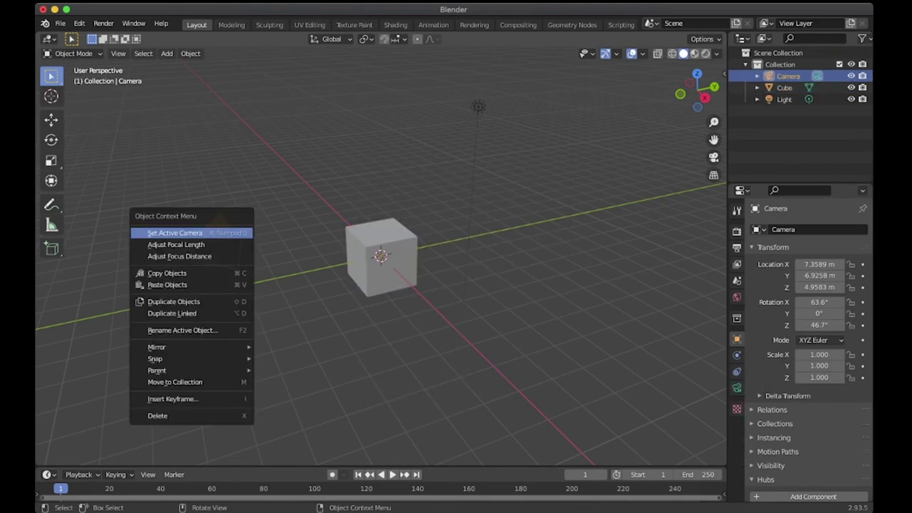
pyautogui.click(186, 416)
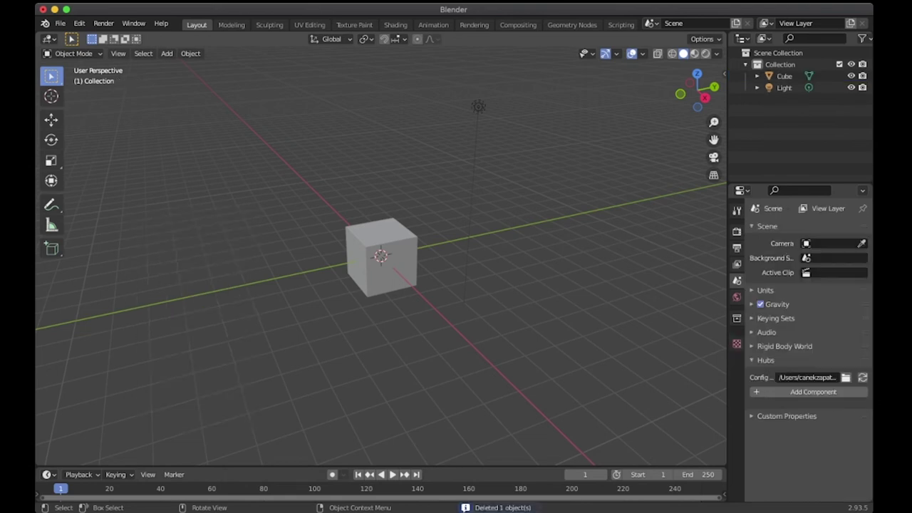
pyautogui.click(478, 107)
pyautogui.rightClick(479, 106)
pyautogui.click(435, 219)
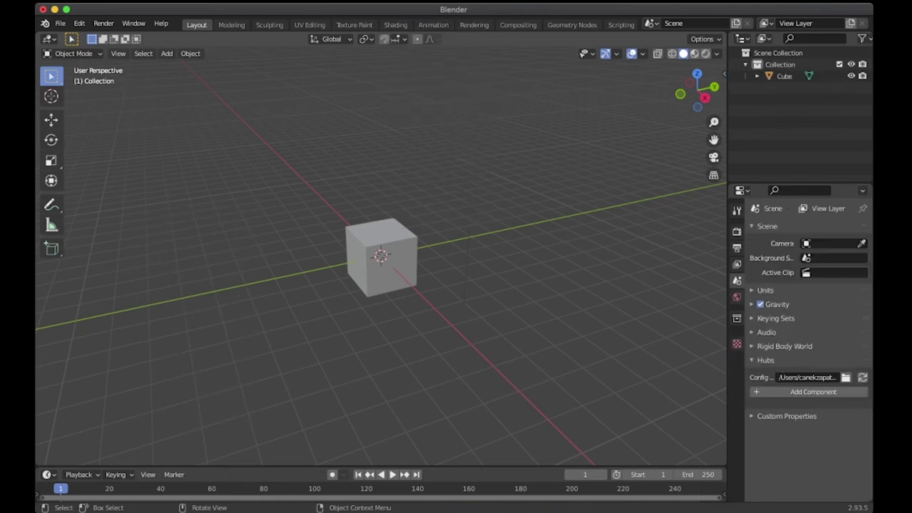
pyautogui.click(381, 249)
pyautogui.rightClick(381, 249)
pyautogui.click(382, 247)
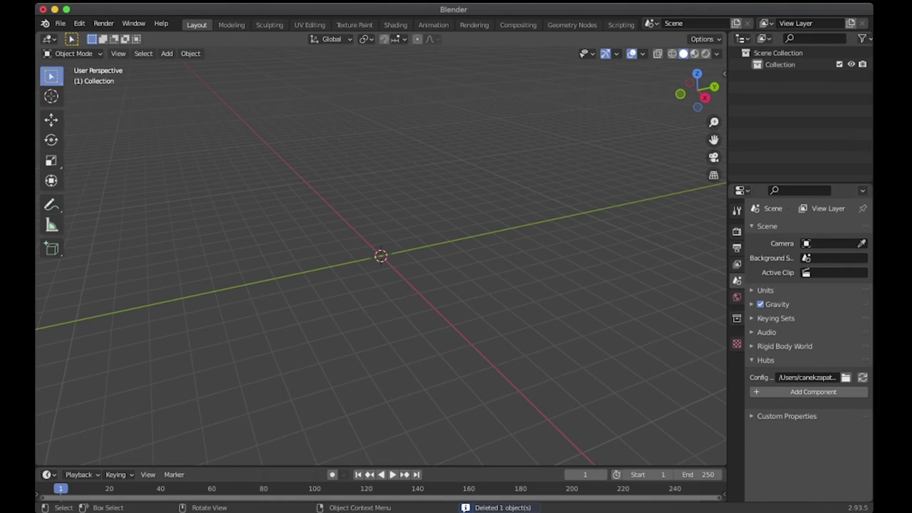
# Try adding a mesh circle at the origin and undo the addition
pyautogui.press('shift')
pyautogui.hotkey('shift', 'a')
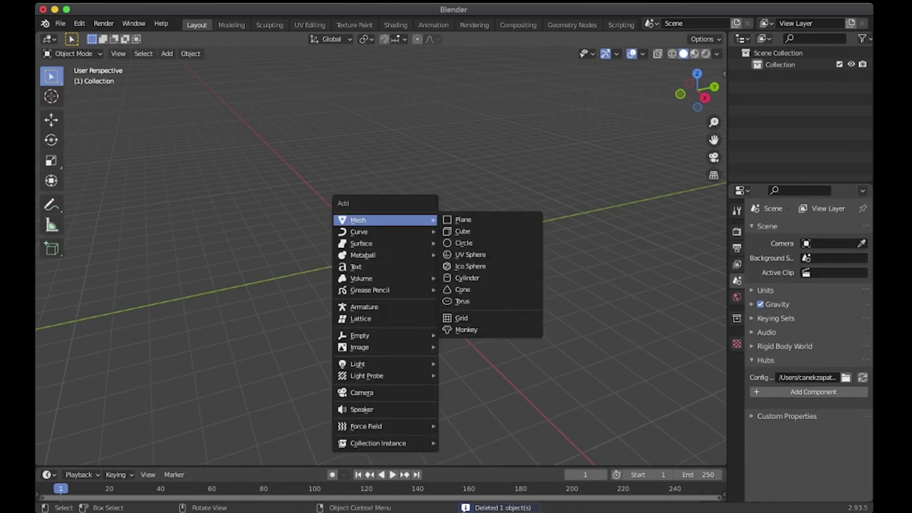
pyautogui.click(464, 243)
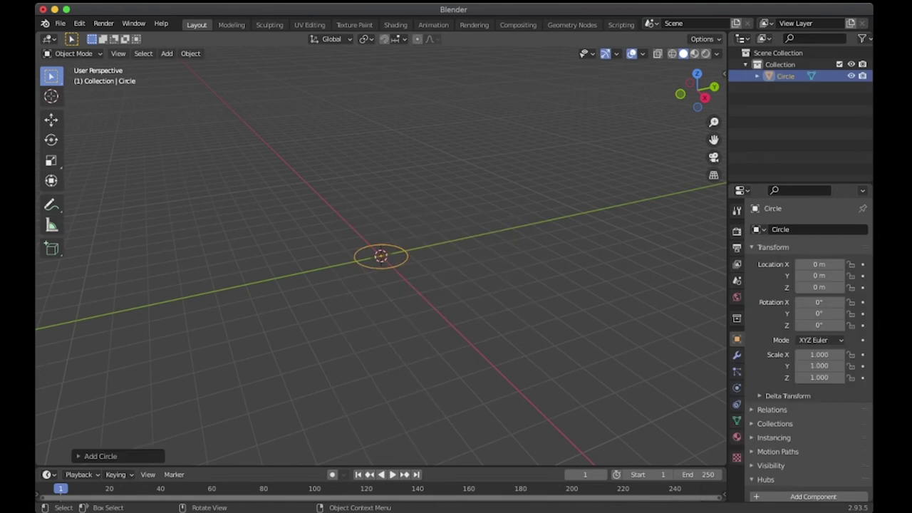
pyautogui.press('ctrl')
pyautogui.hotkey('ctrl', 'z')
# Add a UV sphere at the origin and raise it about 0.15 m along Z
pyautogui.hotkey('shift', 'a')
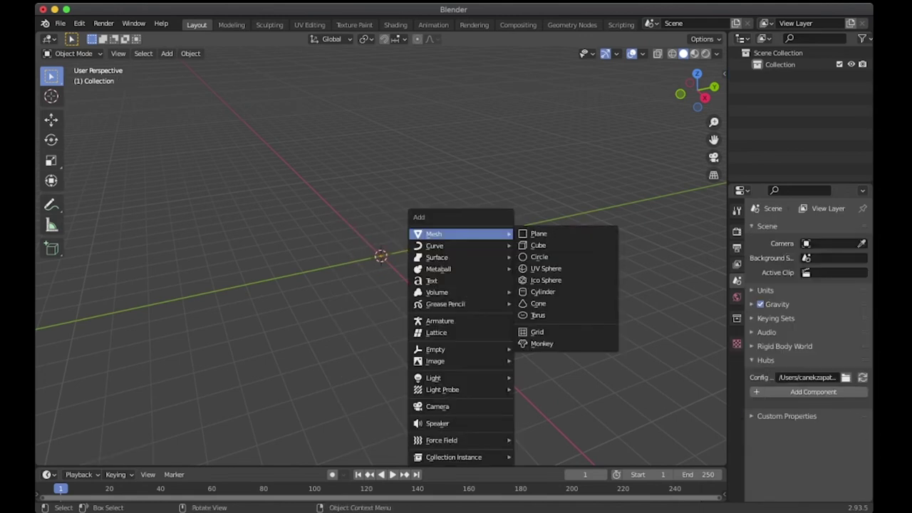
pyautogui.moveTo(449, 257)
pyautogui.moveTo(456, 234)
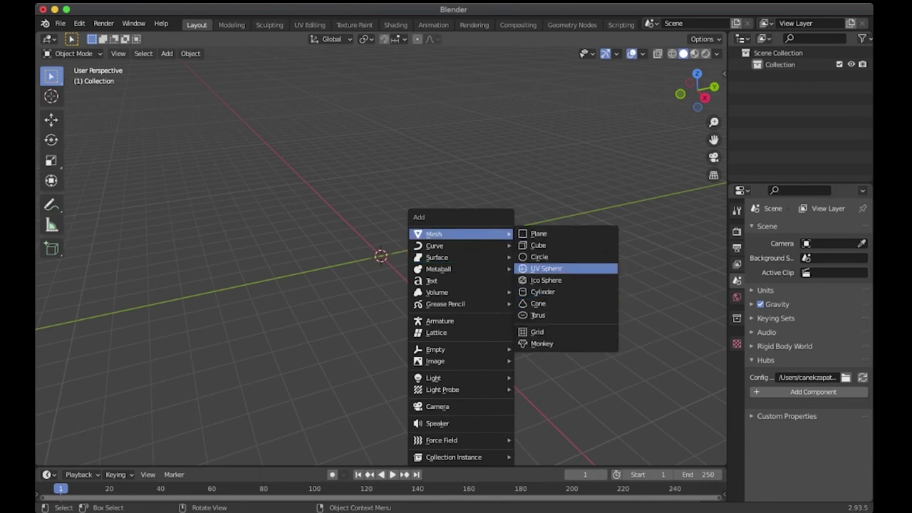
pyautogui.click(546, 268)
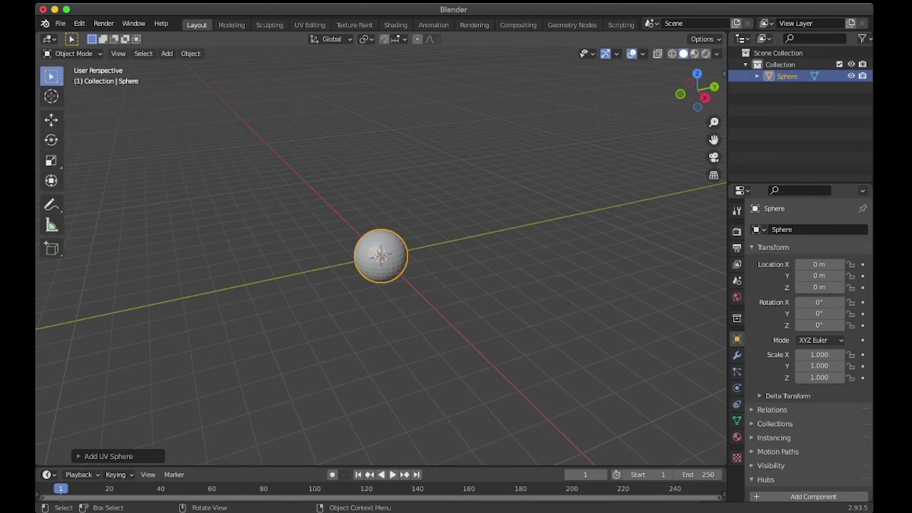
pyautogui.click(51, 119)
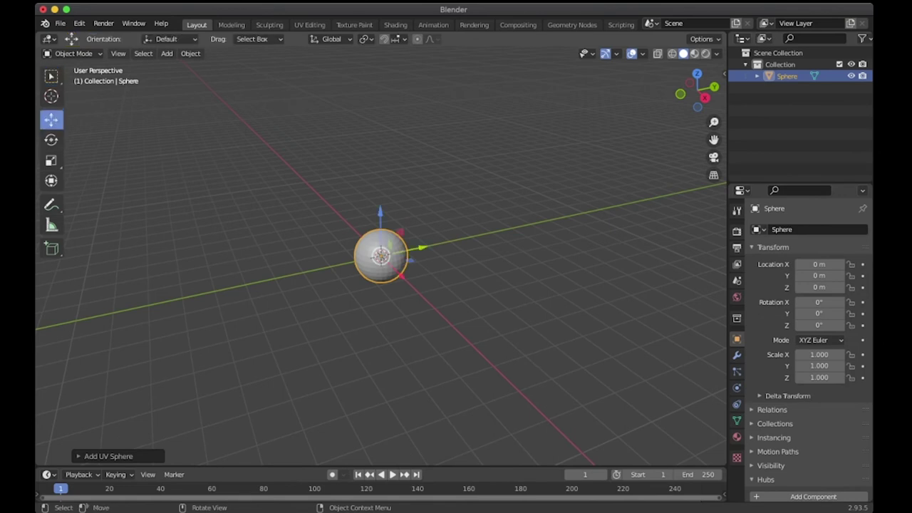
pyautogui.moveTo(380, 213)
pyautogui.mouseDown()
pyautogui.moveTo(381, 183)
pyautogui.moveTo(387, 206)
pyautogui.mouseUp()
# Undo the trial stretch along Z and scale the sphere uniformly to about 3.41
pyautogui.click(51, 161)
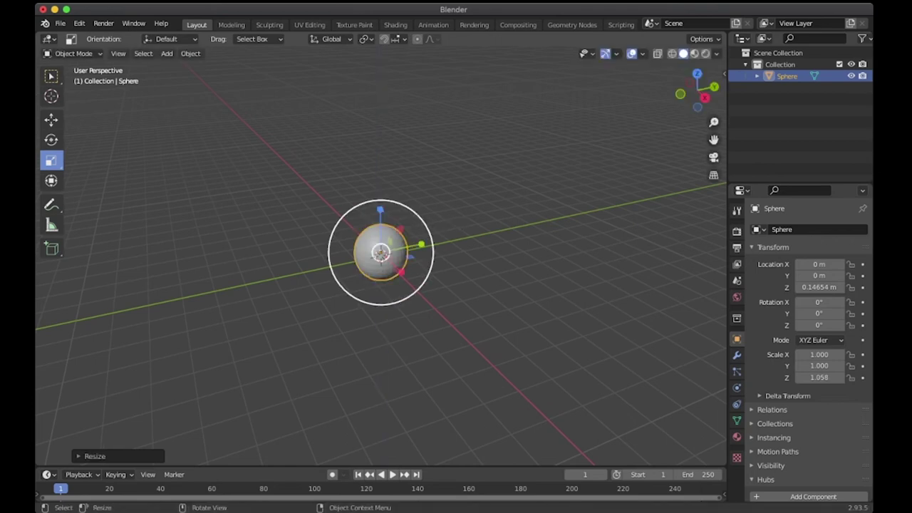
pyautogui.hotkey('ctrl', 'z')
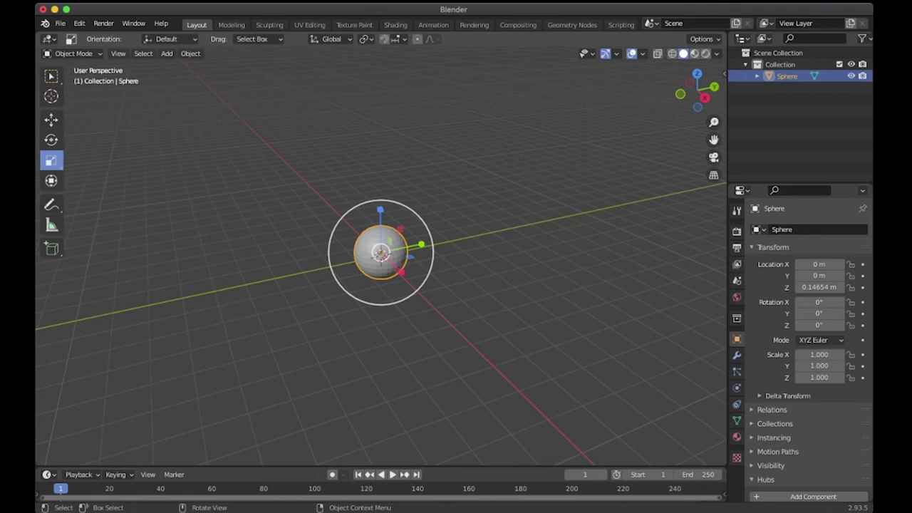
pyautogui.press('s')
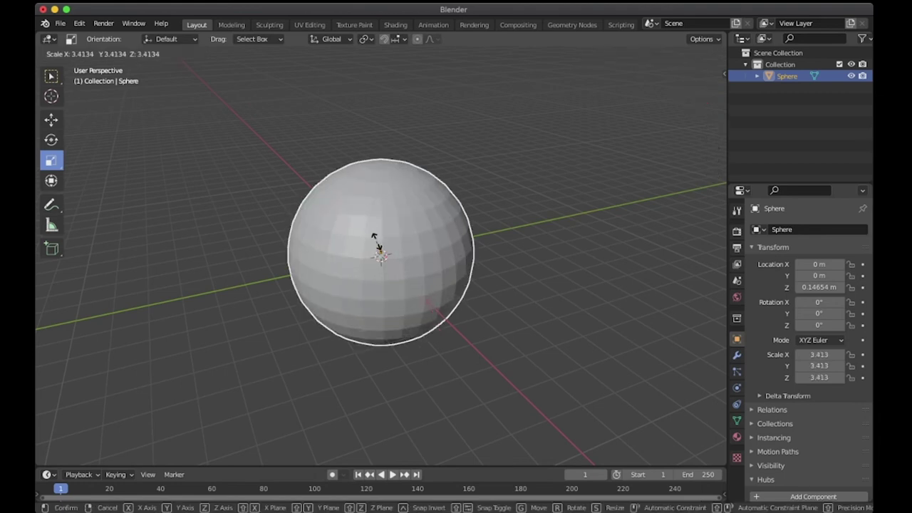
pyautogui.click(376, 242)
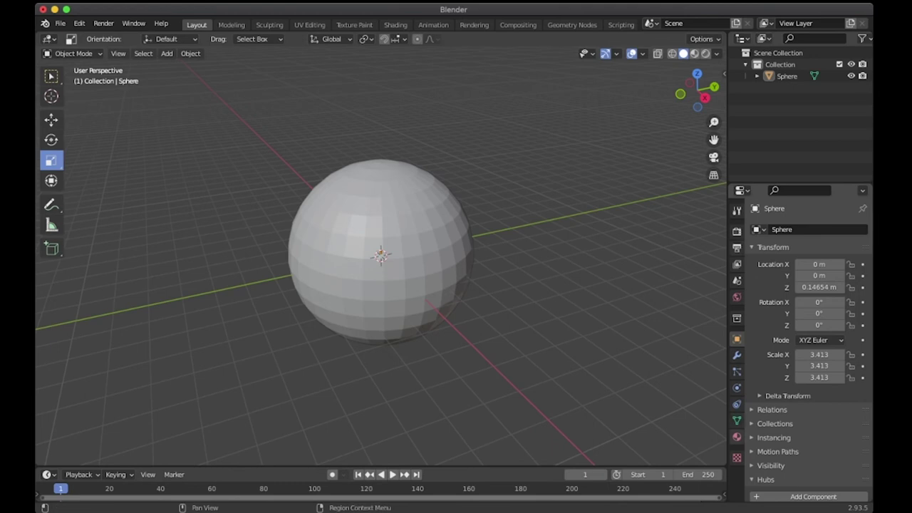
# Create a new material for the sphere
pyautogui.click(737, 437)
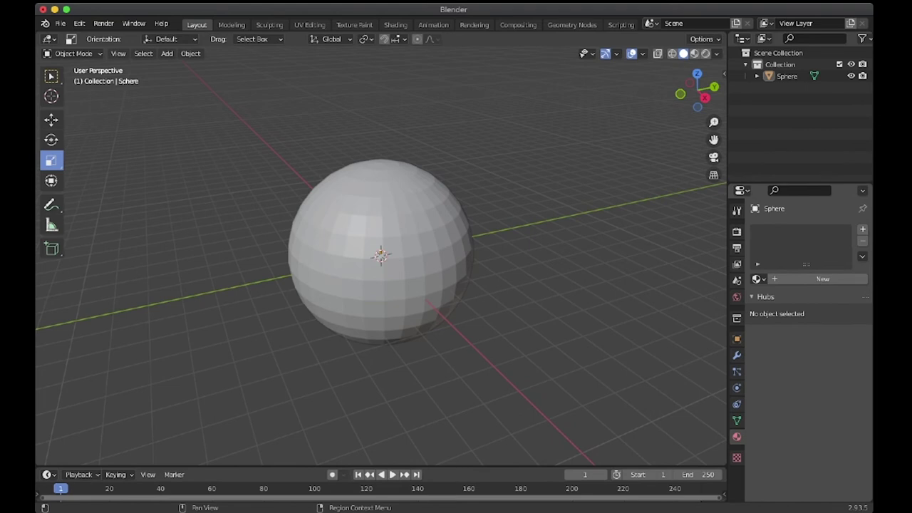
pyautogui.click(823, 279)
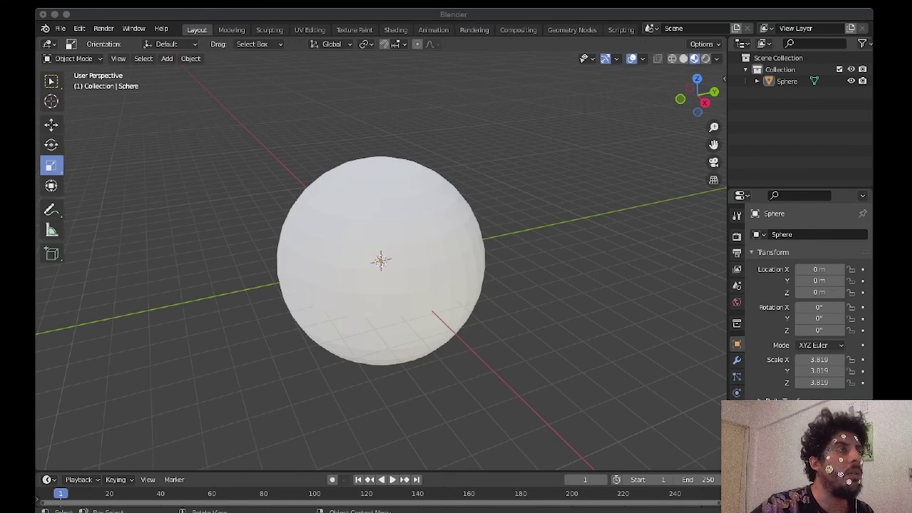
# Compare the sphere in Rendered, Solid, Wireframe and Material Preview shading, orbiting to see another side
pyautogui.press('super+Tab')
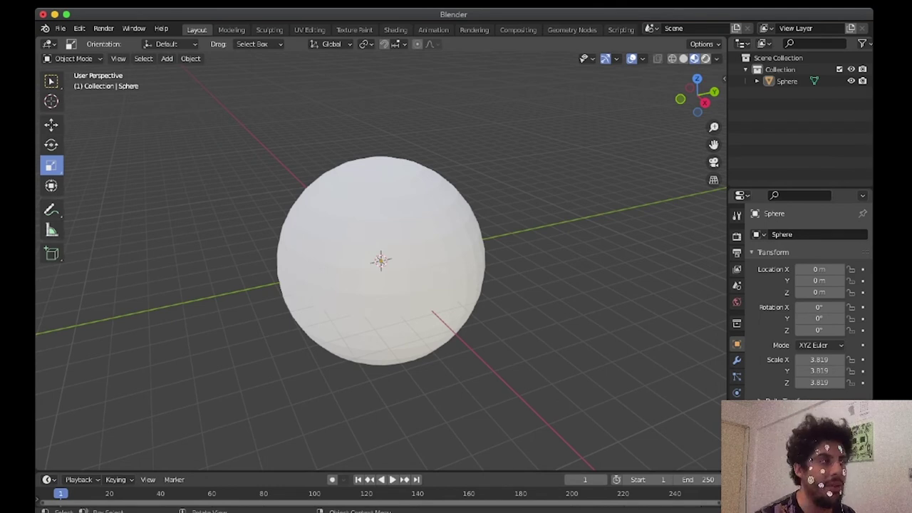
pyautogui.click(705, 58)
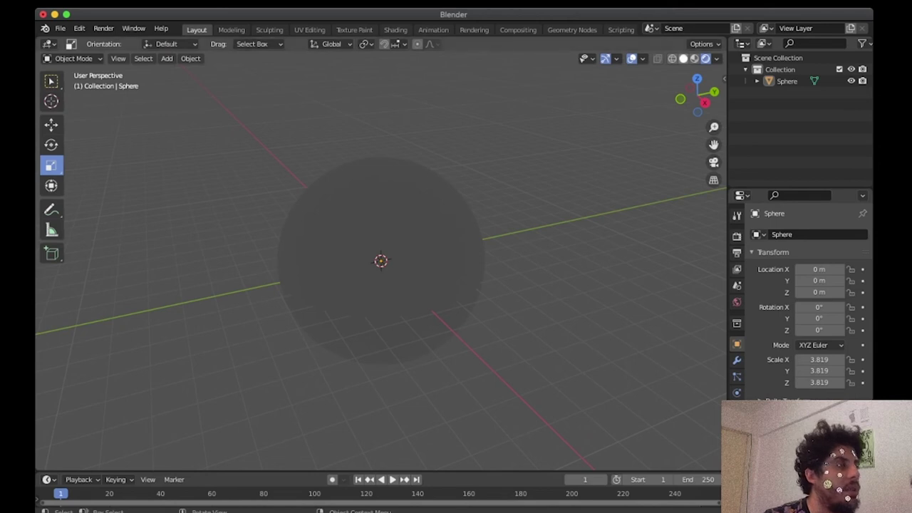
pyautogui.click(683, 58)
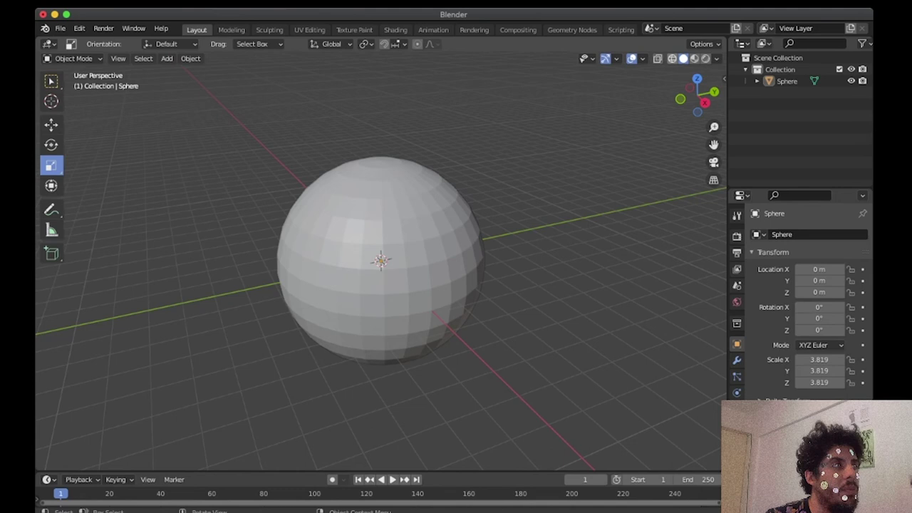
pyautogui.click(672, 59)
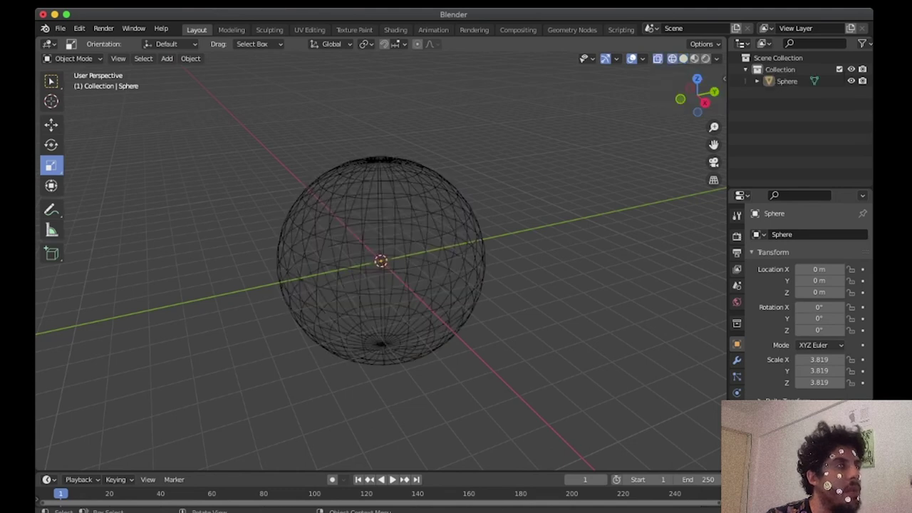
pyautogui.moveTo(697, 95); pyautogui.dragTo(621, 104)
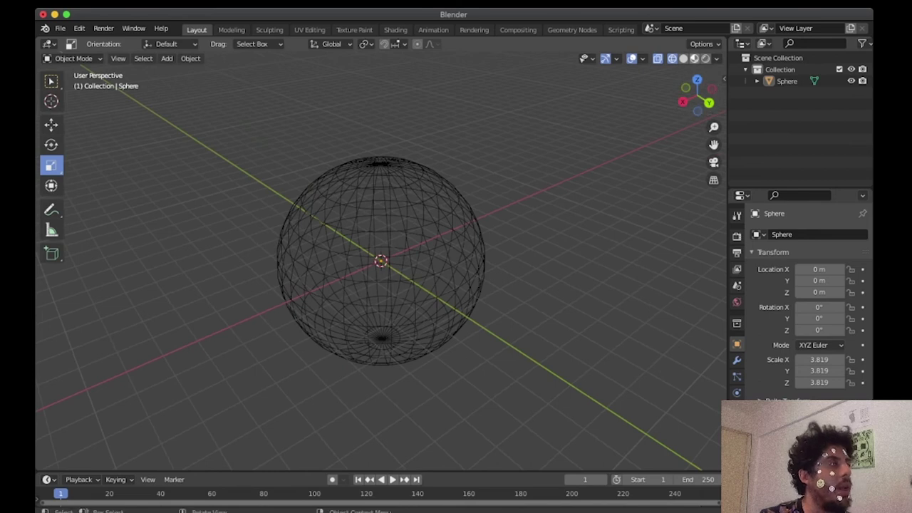
pyautogui.click(695, 59)
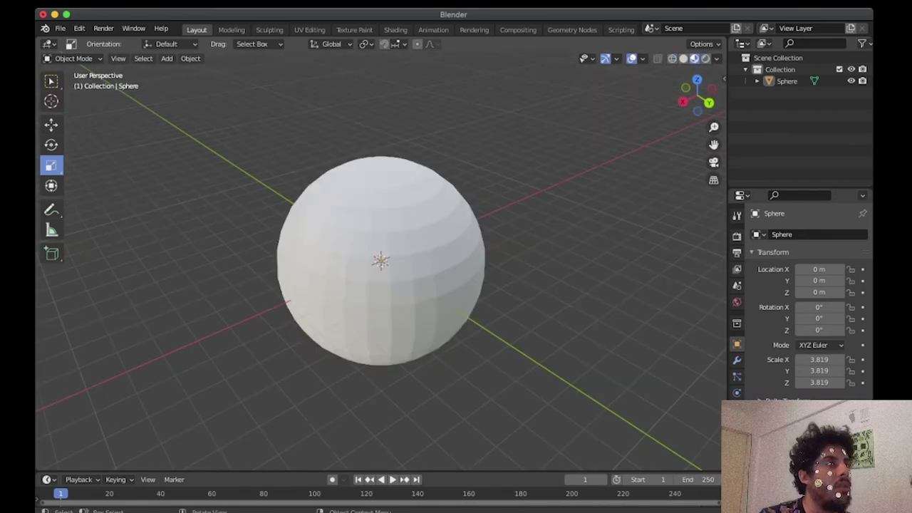
# Compare the sphere in Wireframe, Solid, Material Preview and Rendered viewport shading, finishing in Rendered
pyautogui.click(672, 58)
pyautogui.click(683, 58)
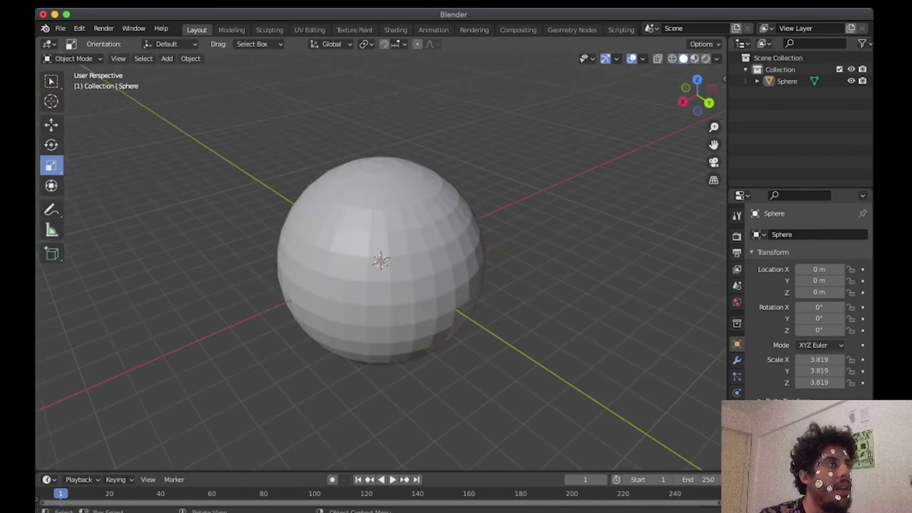
pyautogui.click(694, 58)
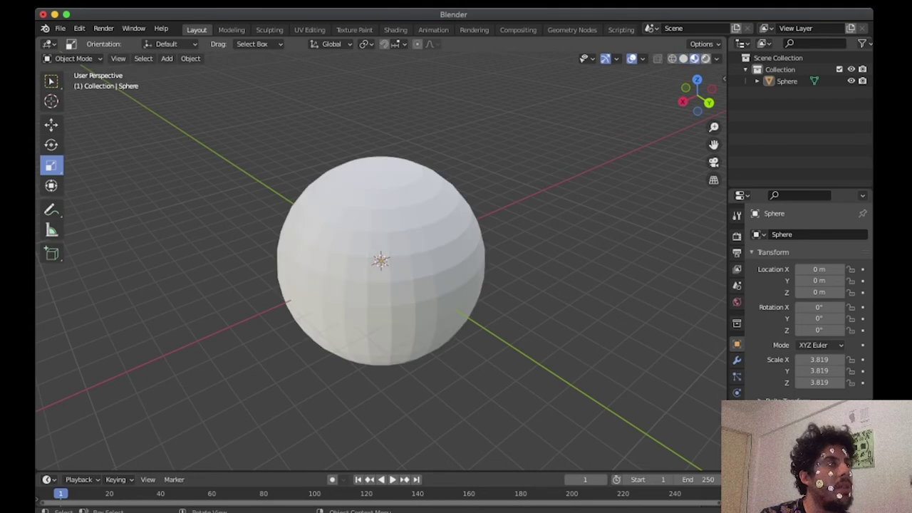
pyautogui.click(705, 59)
pyautogui.click(672, 59)
pyautogui.click(683, 59)
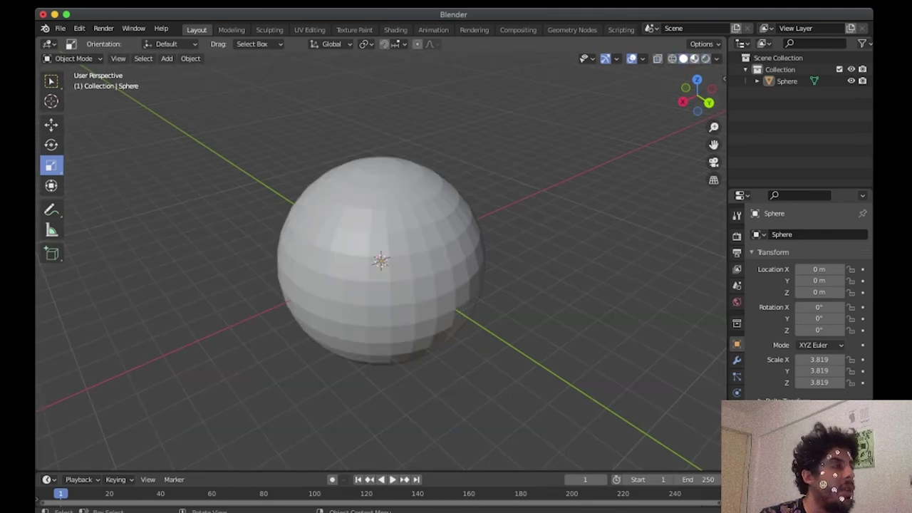
pyautogui.click(695, 58)
pyautogui.click(706, 58)
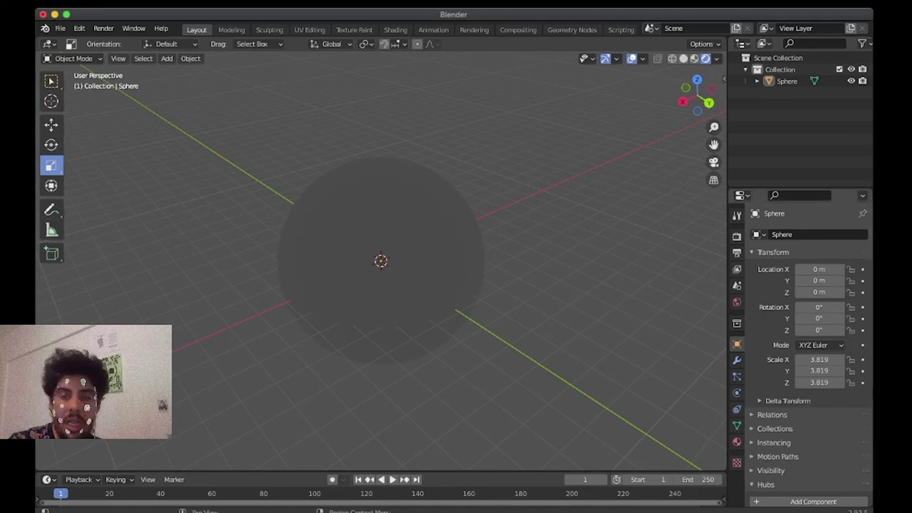
# Create a new material for the sphere and collapse its Surface settings
pyautogui.click(736, 442)
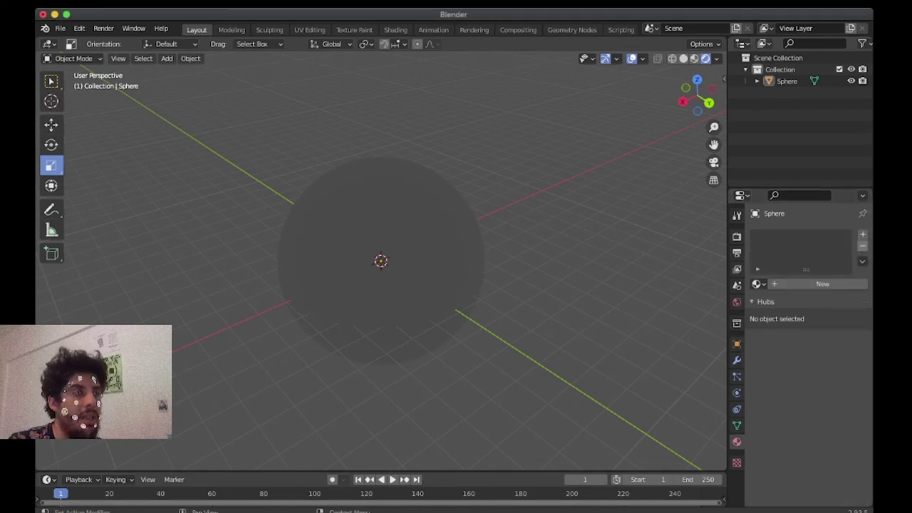
pyautogui.click(818, 285)
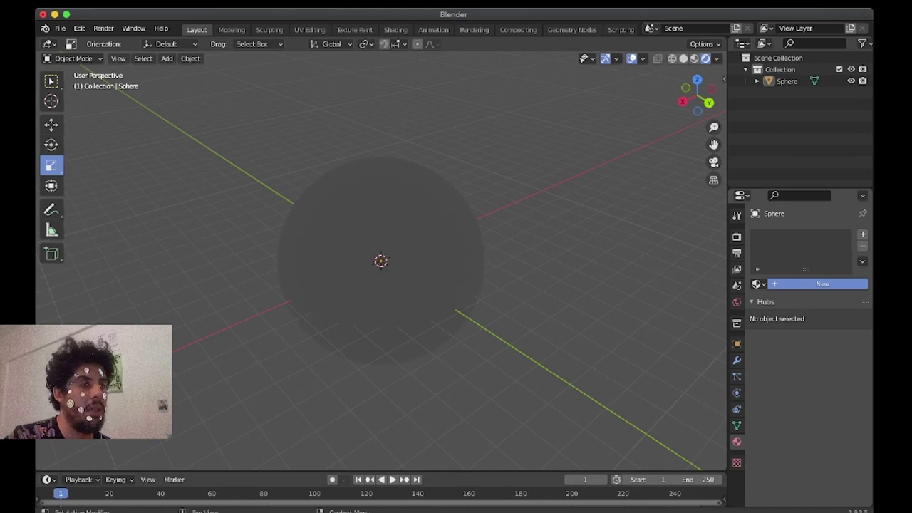
pyautogui.click(823, 283)
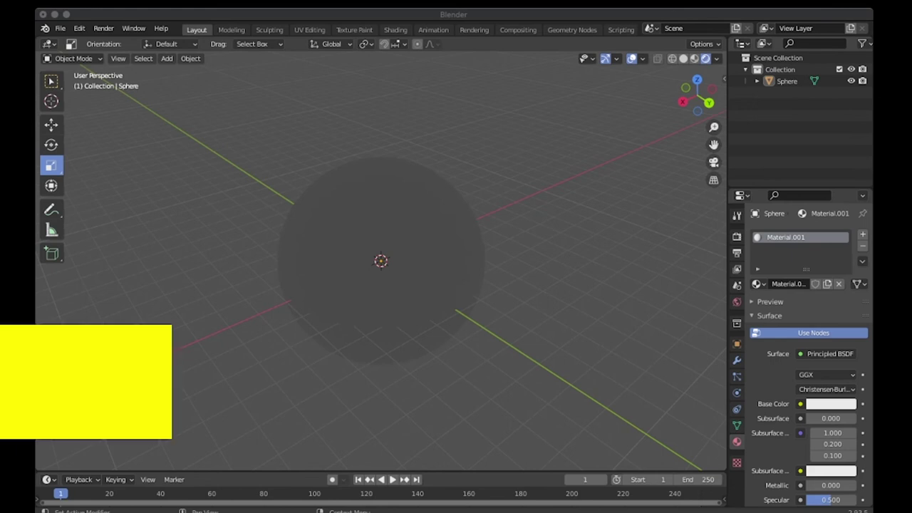
pyautogui.click(769, 316)
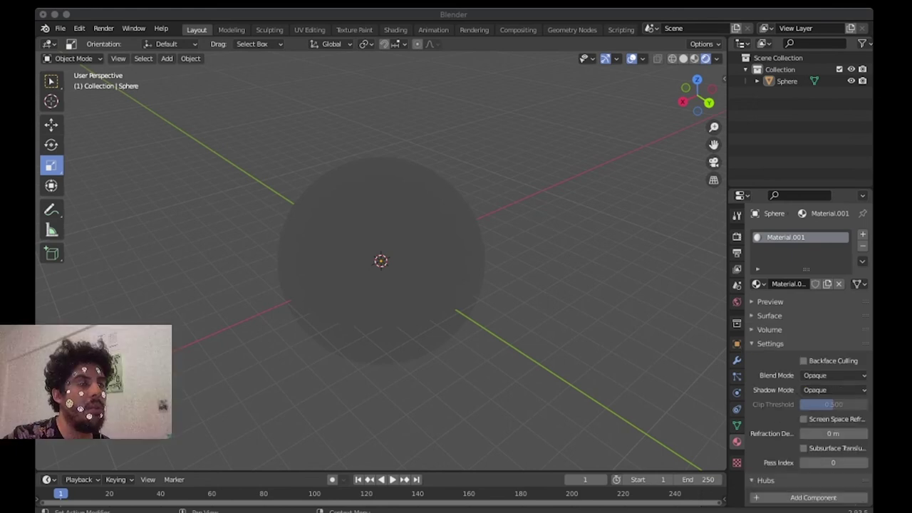
pyautogui.press('super+Tab')
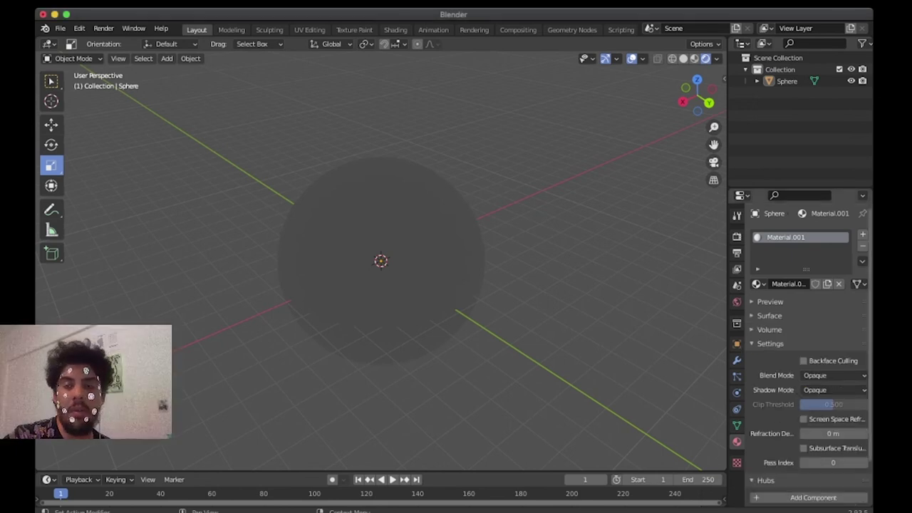
# Show the new material's preview and expand its Surface settings
pyautogui.click(769, 302)
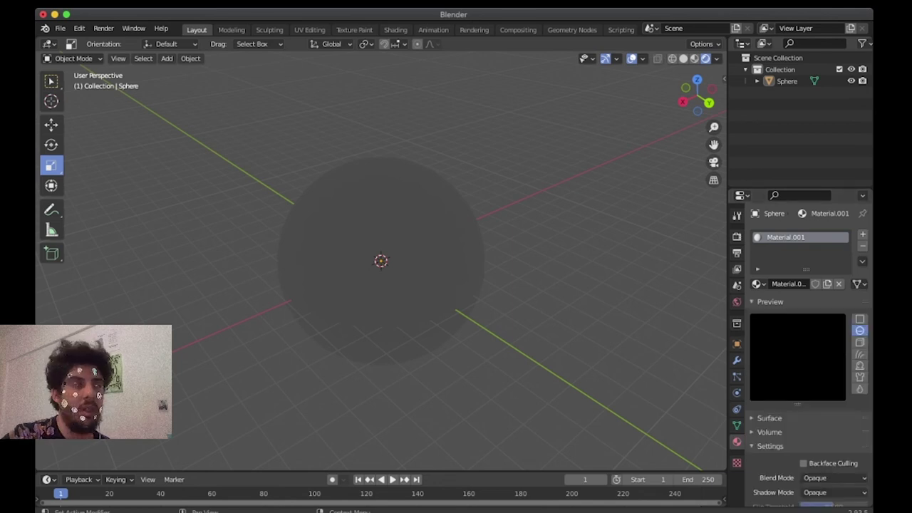
pyautogui.press('super+Tab')
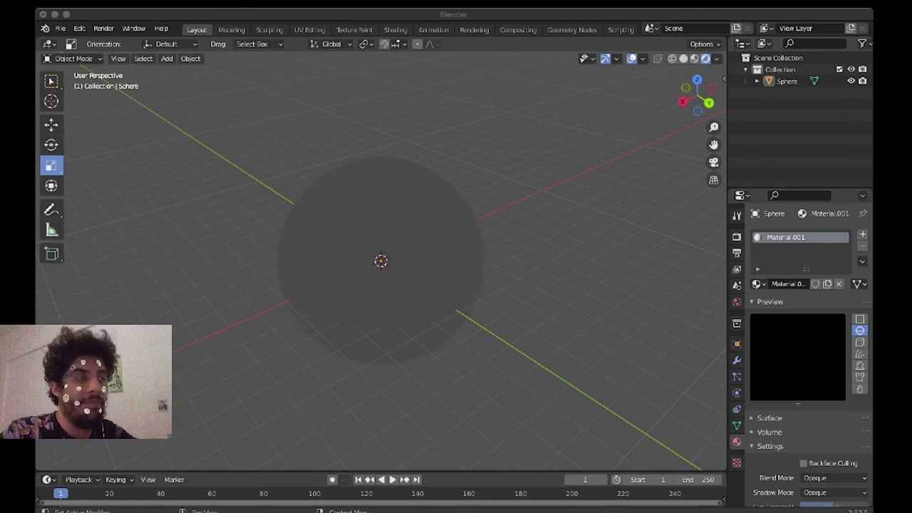
pyautogui.press('super+Tab')
pyautogui.scroll(-5, 808, 357)
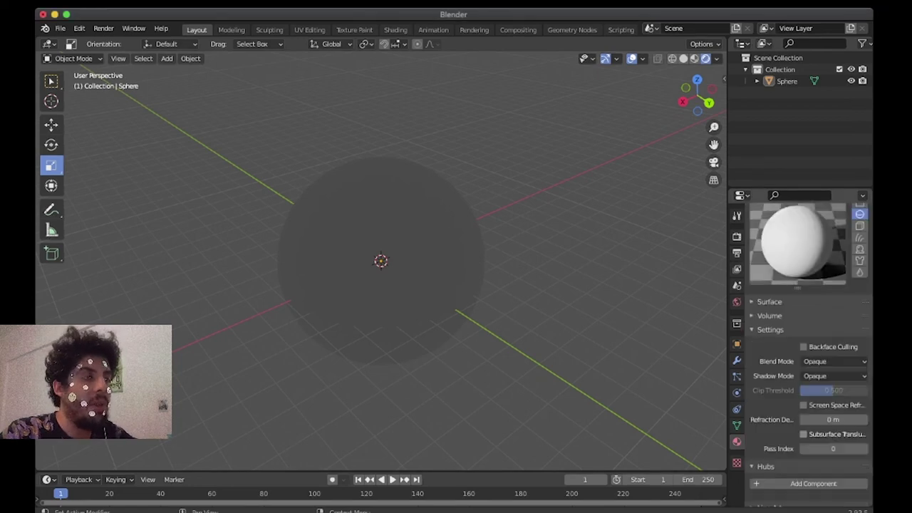
pyautogui.scroll(2, 808, 356)
pyautogui.click(769, 336)
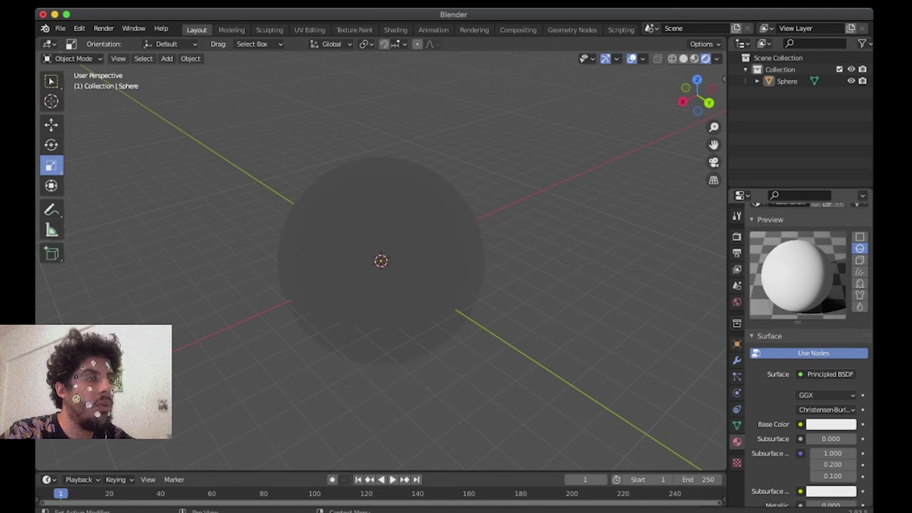
# Try a green and a pale blue base color at full value on the material, and discard the color change
pyautogui.click(831, 424)
pyautogui.click(787, 276)
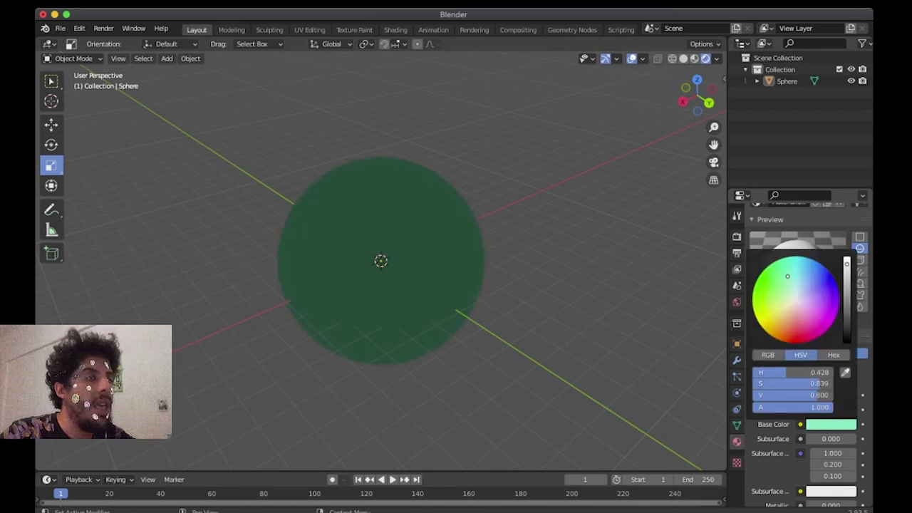
pyautogui.moveTo(788, 277)
pyautogui.mouseDown()
pyautogui.moveTo(760, 275)
pyautogui.moveTo(797, 297)
pyautogui.mouseUp()
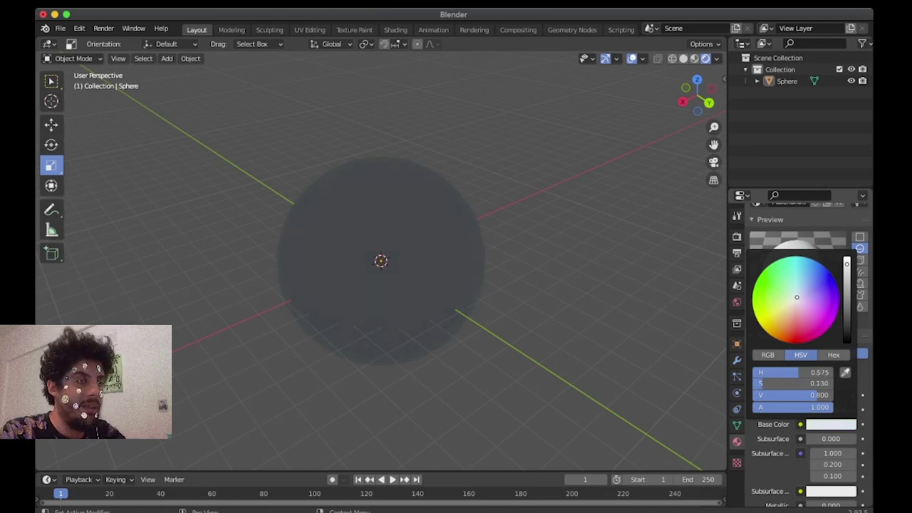
pyautogui.moveTo(847, 264); pyautogui.dragTo(846, 257)
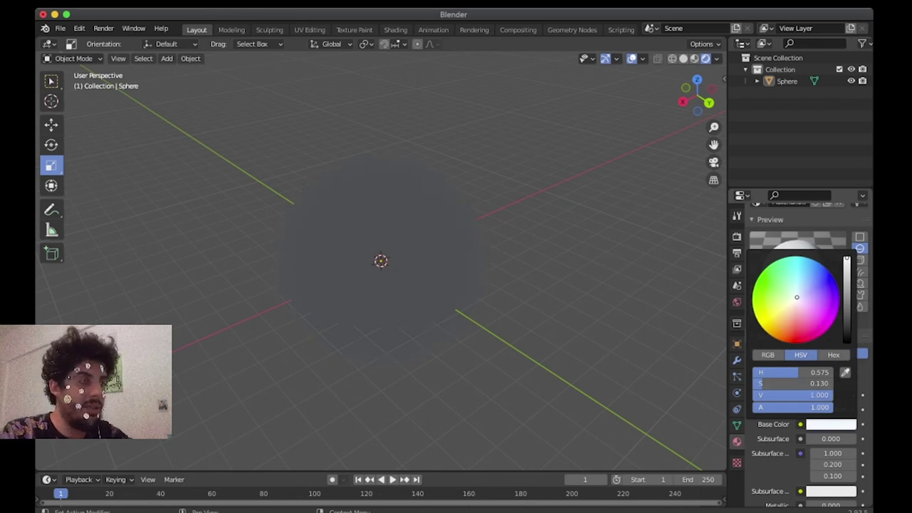
pyautogui.press('Escape')
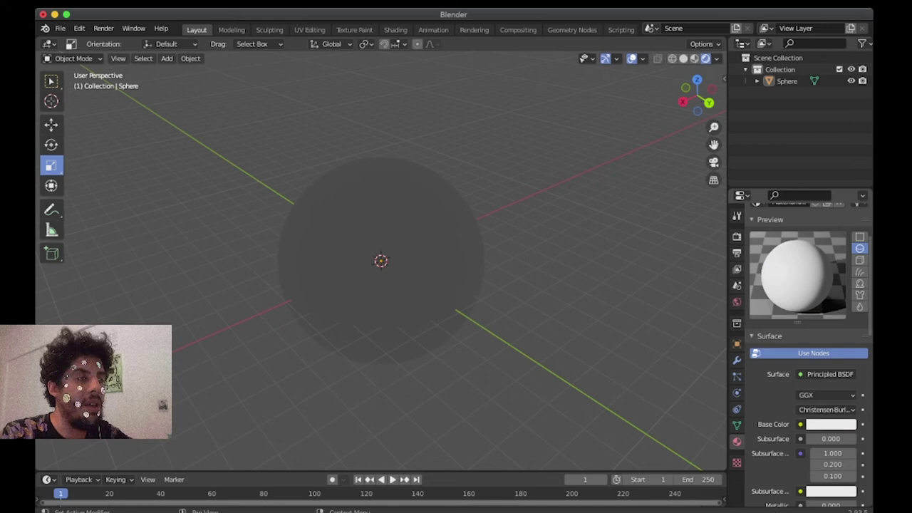
# Try a Brick Texture as the material's base color and replace it with an Image Texture
pyautogui.click(801, 424)
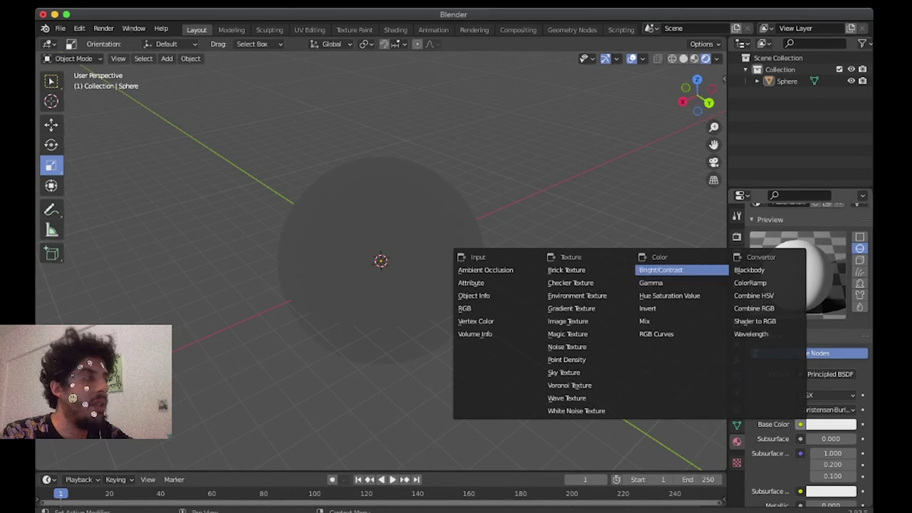
pyautogui.click(567, 270)
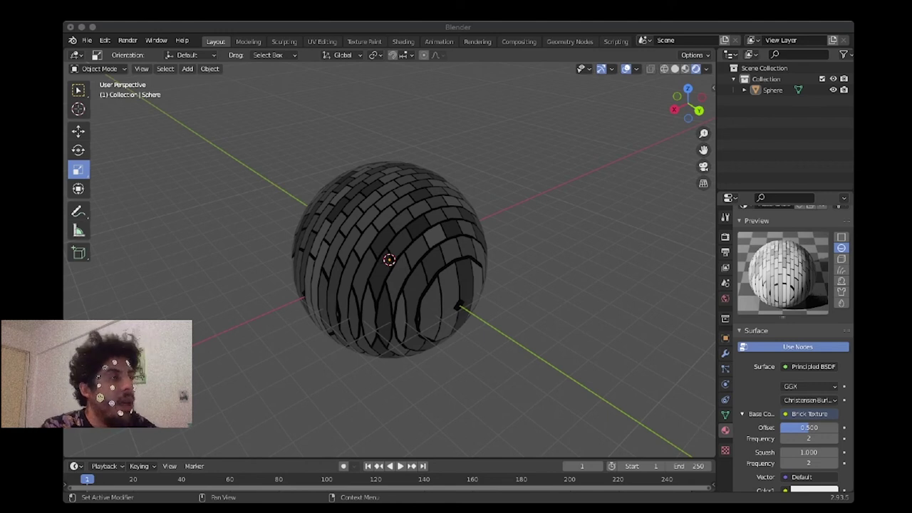
pyautogui.click(809, 415)
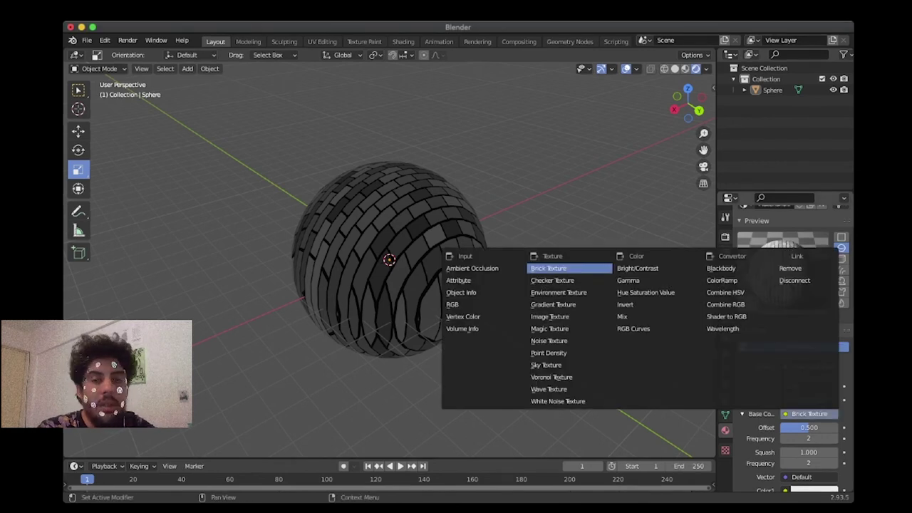
pyautogui.click(550, 316)
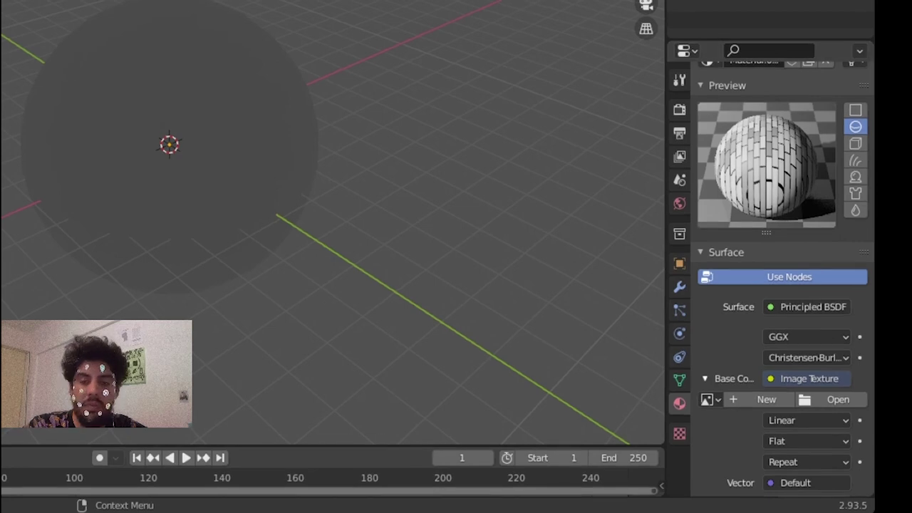
# Load the image file starting with FAIP0xOXIAMy into the base color's Image Texture
pyautogui.scroll(-3, 817, 321)
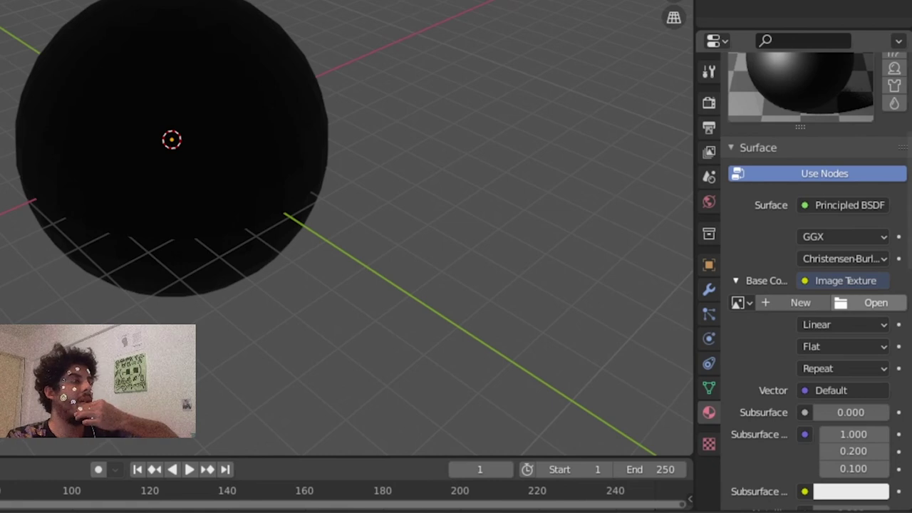
pyautogui.click(868, 303)
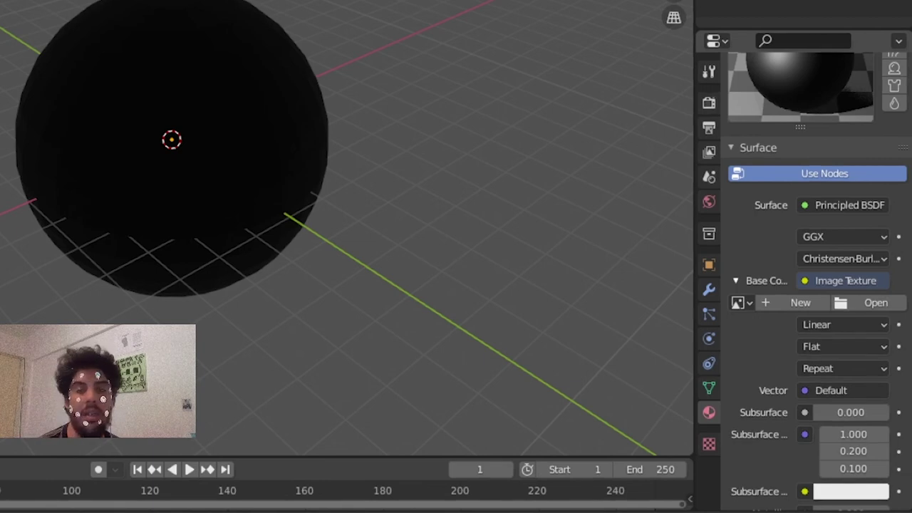
pyautogui.press('Return')
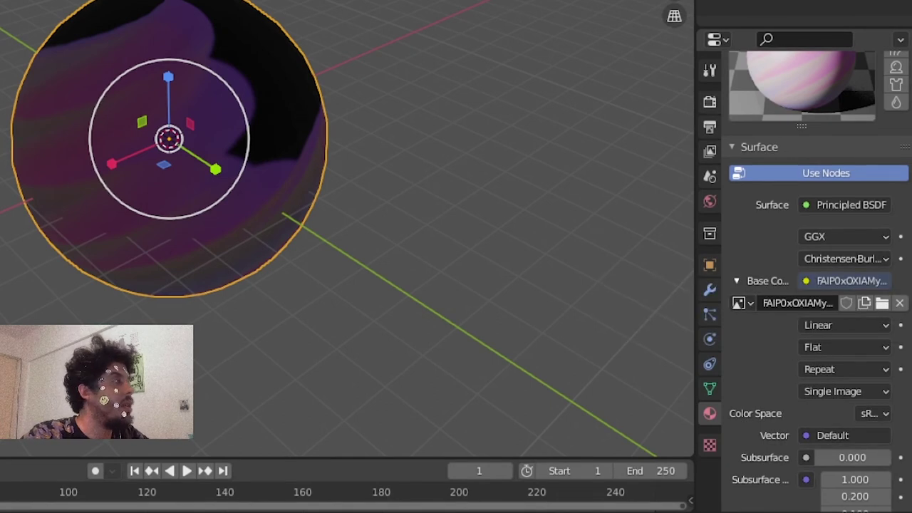
# Deselect the sphere and inspect its image texture from another side in Material Preview shading
pyautogui.hotkey('alt', 'a')
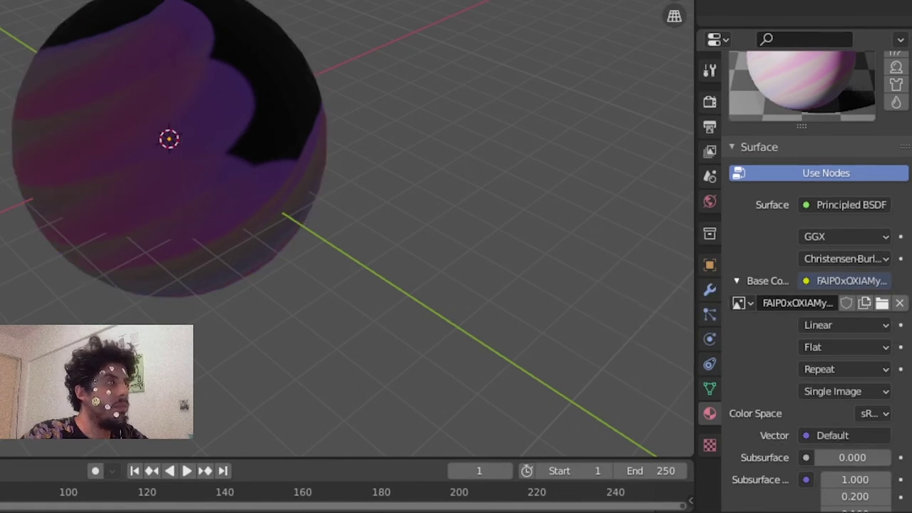
pyautogui.press('z')
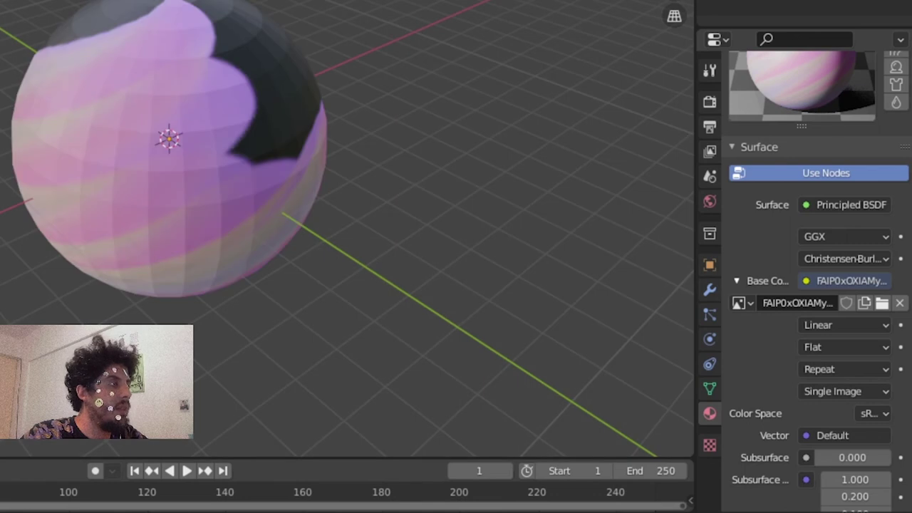
pyautogui.moveTo(599, 285); pyautogui.dragTo(185, 239, button='middle')
pyautogui.moveTo(457, 242); pyautogui.dragTo(430, 237, button='middle')
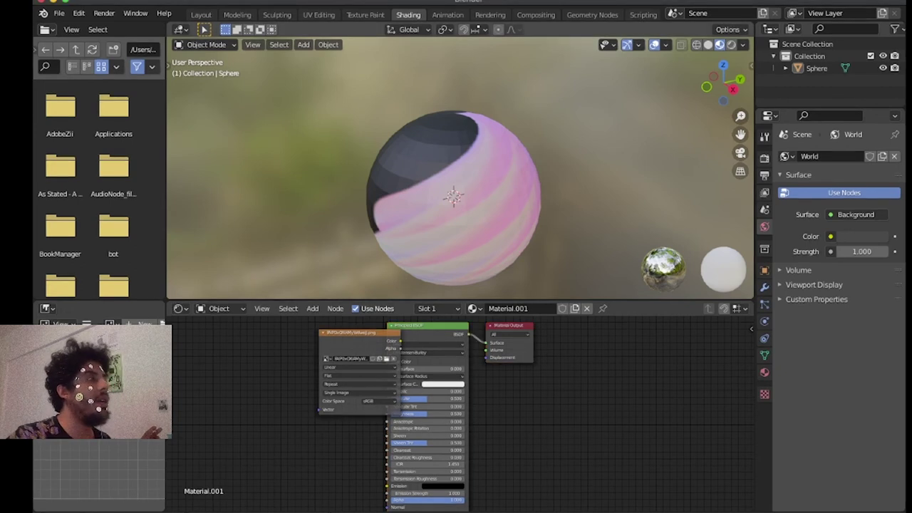
# In the Shading workspace, separate the image texture node from the Principled BSDF and link its Alpha output to the shader's Alpha input
pyautogui.click(201, 15)
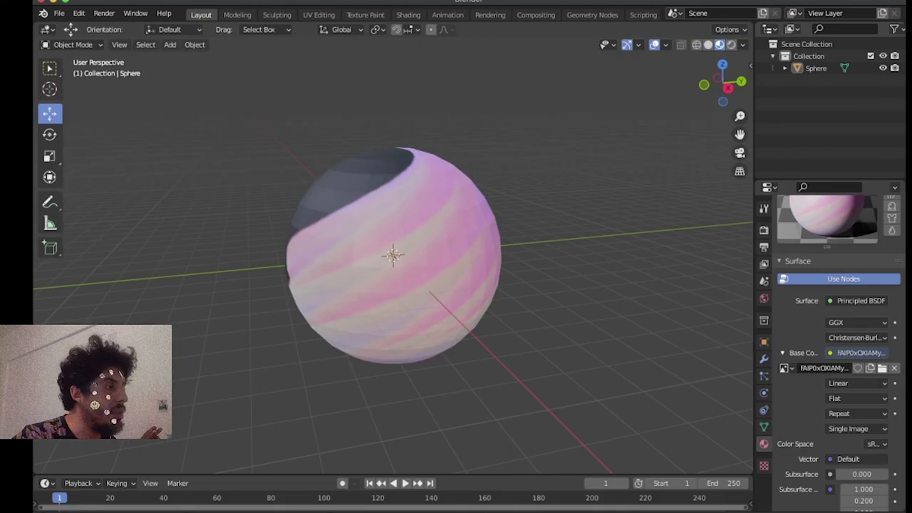
pyautogui.click(408, 14)
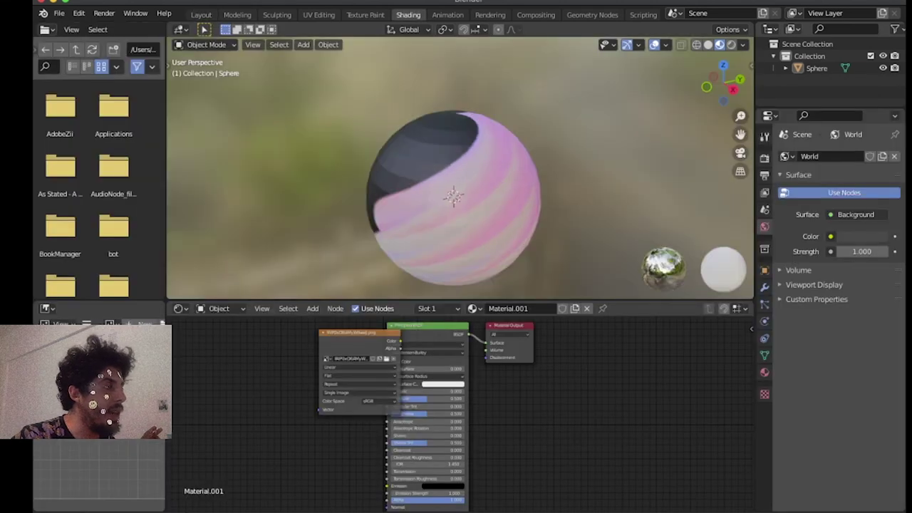
pyautogui.moveTo(356, 333); pyautogui.dragTo(388, 500)
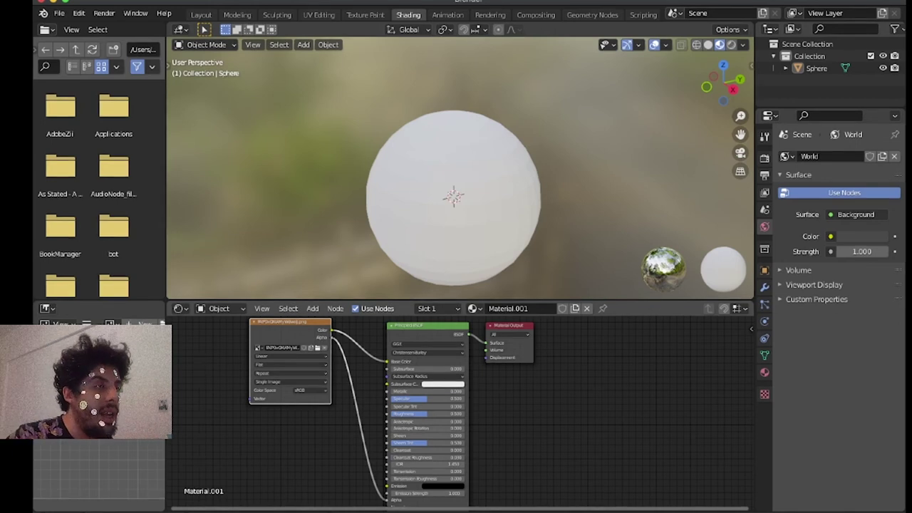
pyautogui.moveTo(428, 325); pyautogui.dragTo(424, 323)
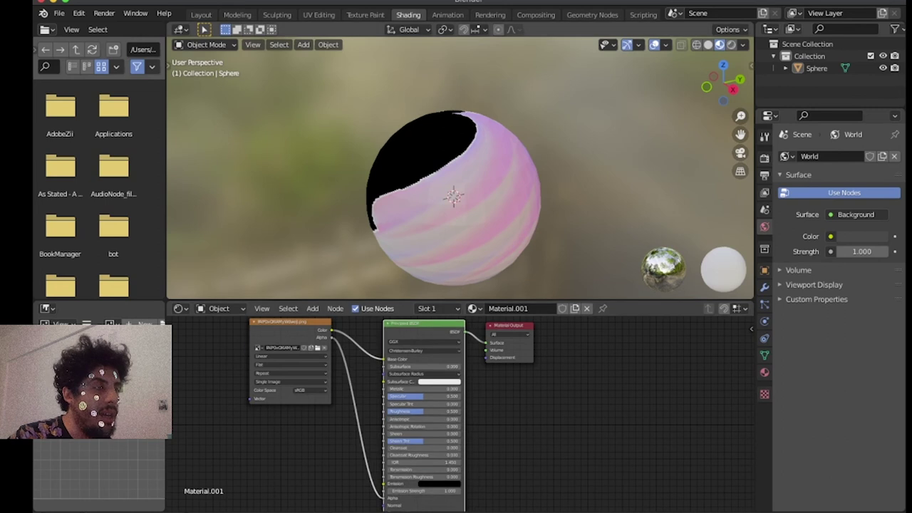
# Set the material's Blend Mode to Alpha Clip in the shader editor's material options
pyautogui.press('n')
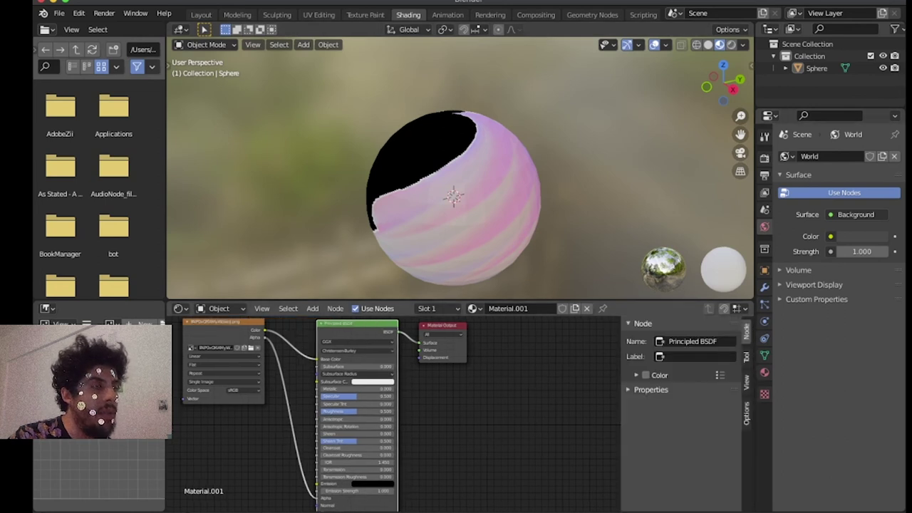
pyautogui.click(746, 412)
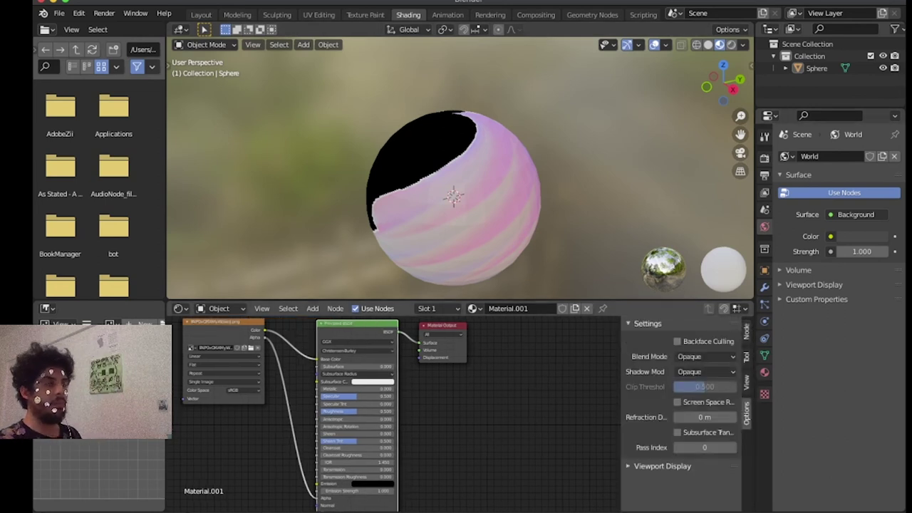
pyautogui.click(705, 357)
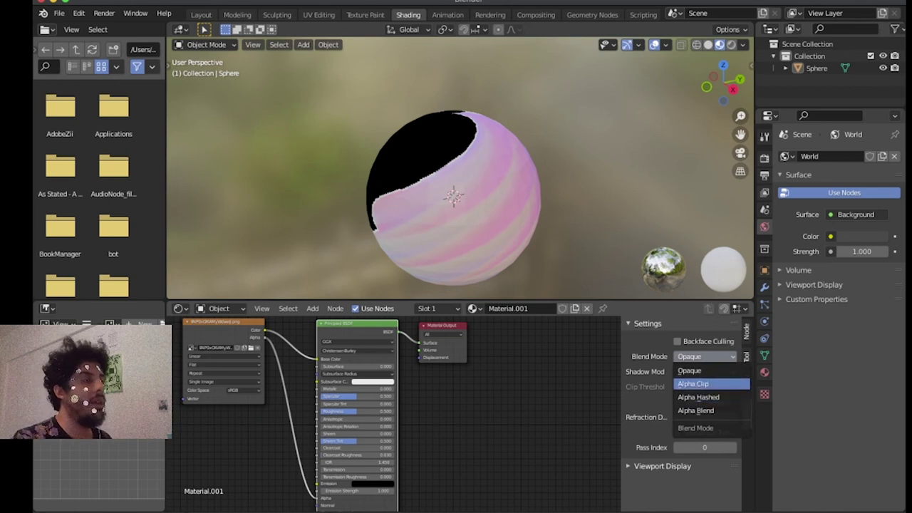
pyautogui.click(702, 383)
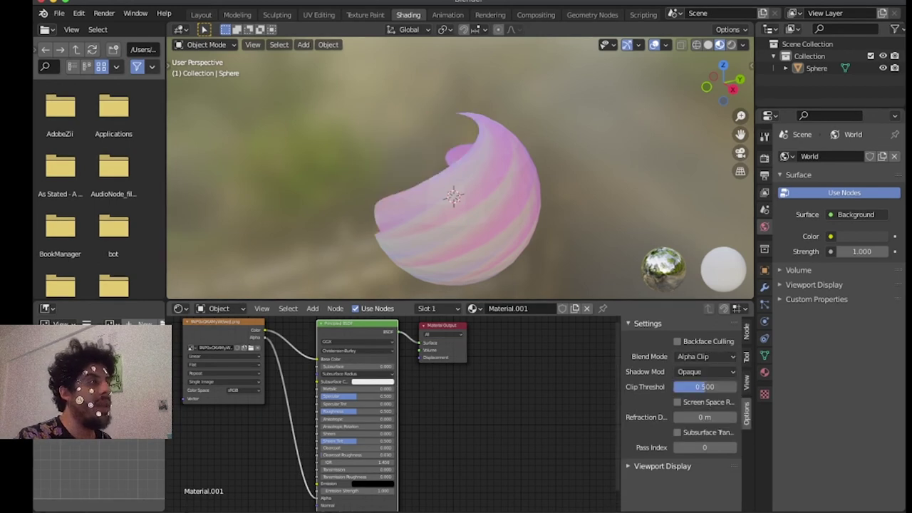
# Change the sphere material's Blend Mode to Alpha Blend and inspect the transparency from several angles
pyautogui.moveTo(724, 83); pyautogui.dragTo(887, 61)
pyautogui.moveTo(724, 83); pyautogui.dragTo(213, 84)
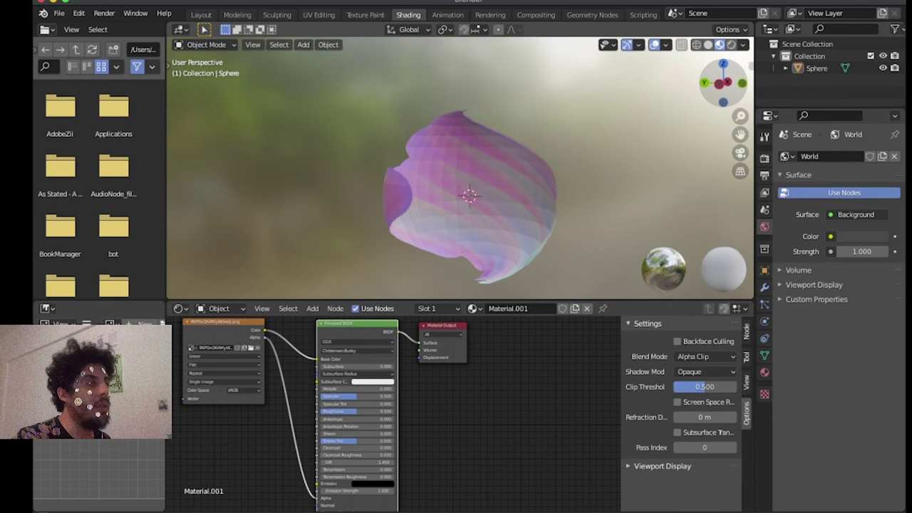
pyautogui.moveTo(571, 174); pyautogui.dragTo(585, 175, button='middle')
pyautogui.click(704, 356)
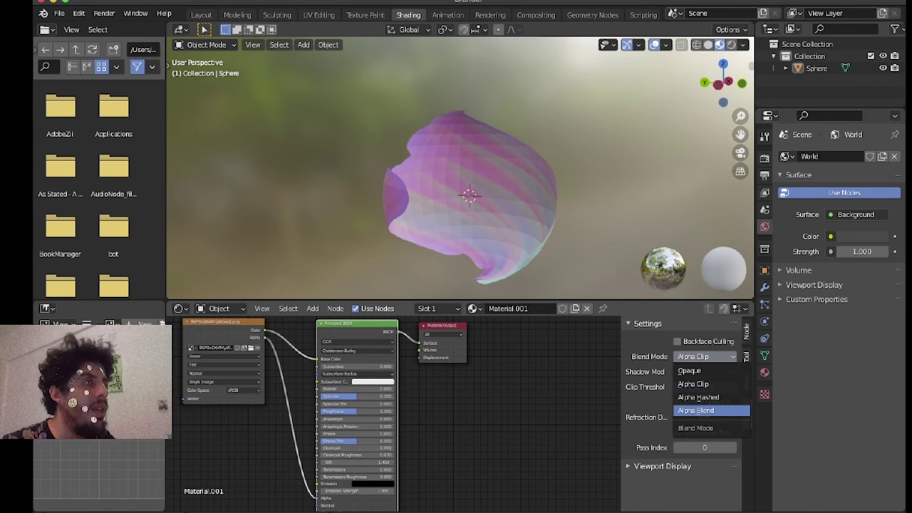
pyautogui.click(697, 411)
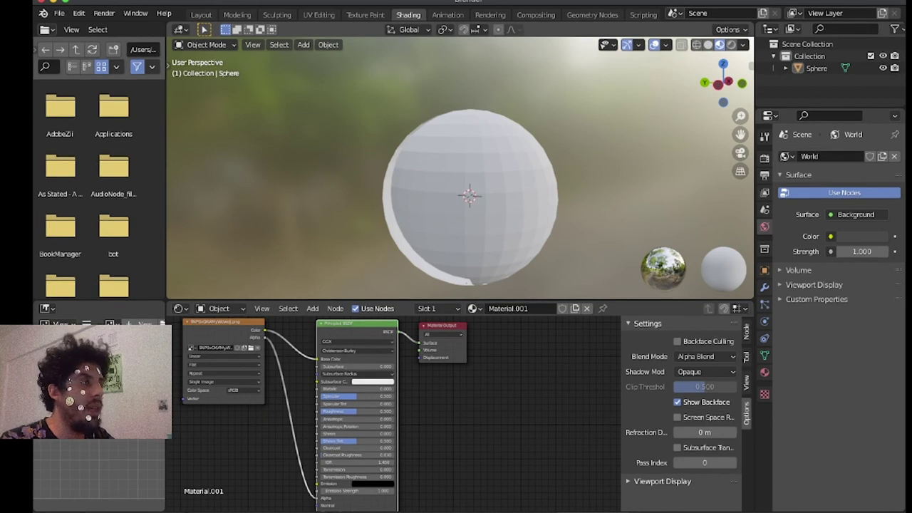
pyautogui.moveTo(718, 84); pyautogui.dragTo(659, 84)
pyautogui.moveTo(724, 84); pyautogui.dragTo(688, 84)
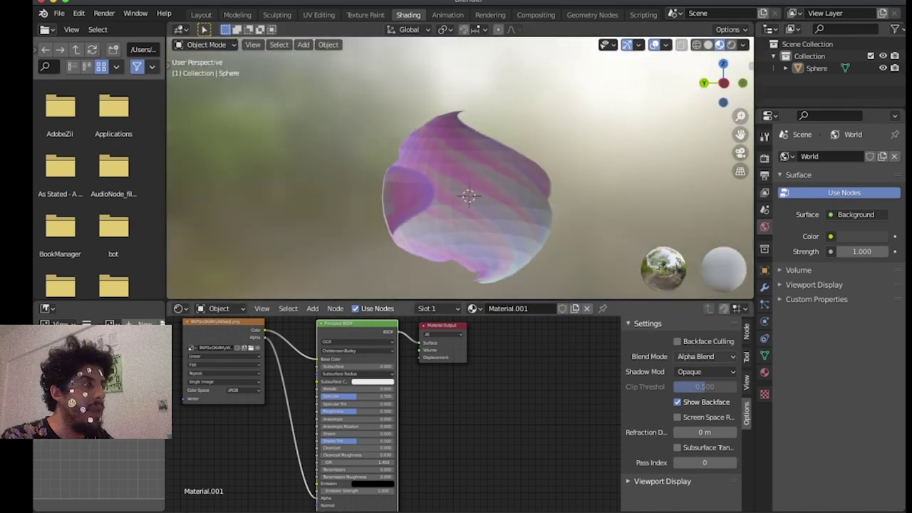
# Return the material's Blend Mode to Alpha Clip and check the sphere from a different angle
pyautogui.click(705, 356)
pyautogui.click(705, 384)
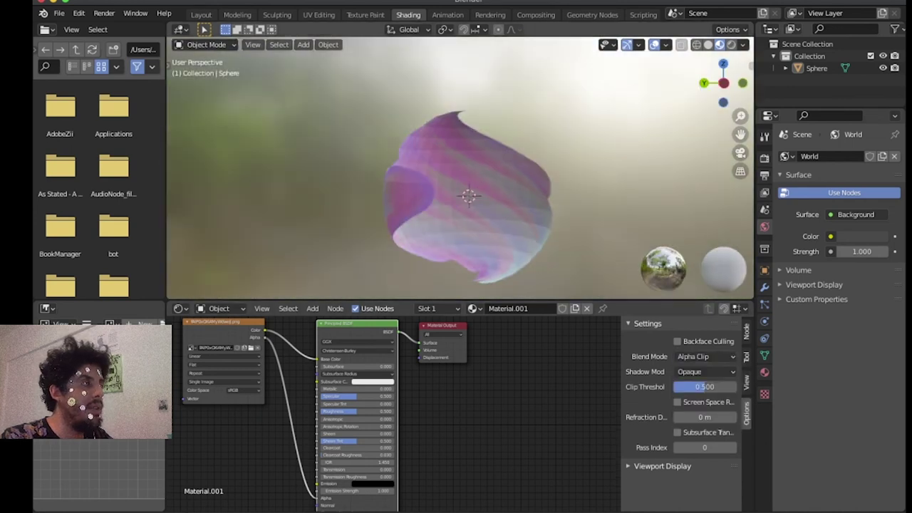
pyautogui.moveTo(724, 84); pyautogui.dragTo(845, 75)
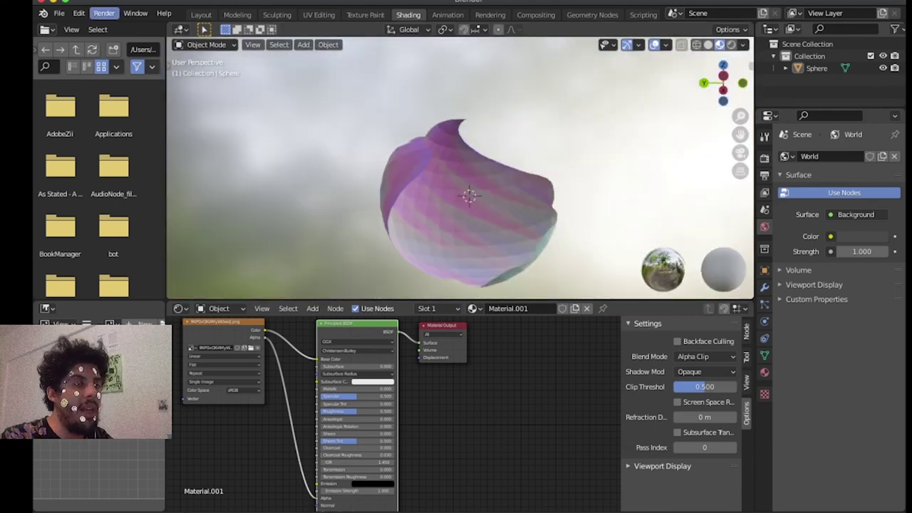
# Open the Layout workspace and compare the sphere in orthographic and perspective projection
pyautogui.click(201, 14)
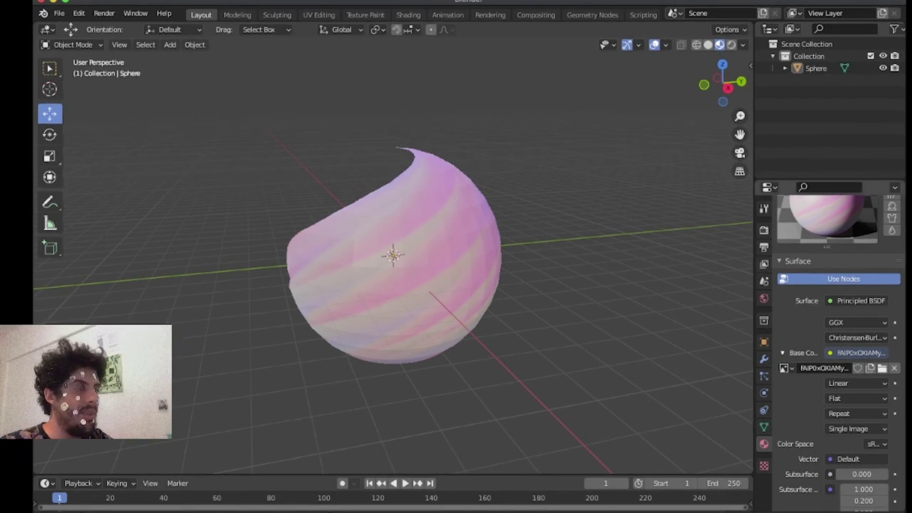
pyautogui.click(740, 171)
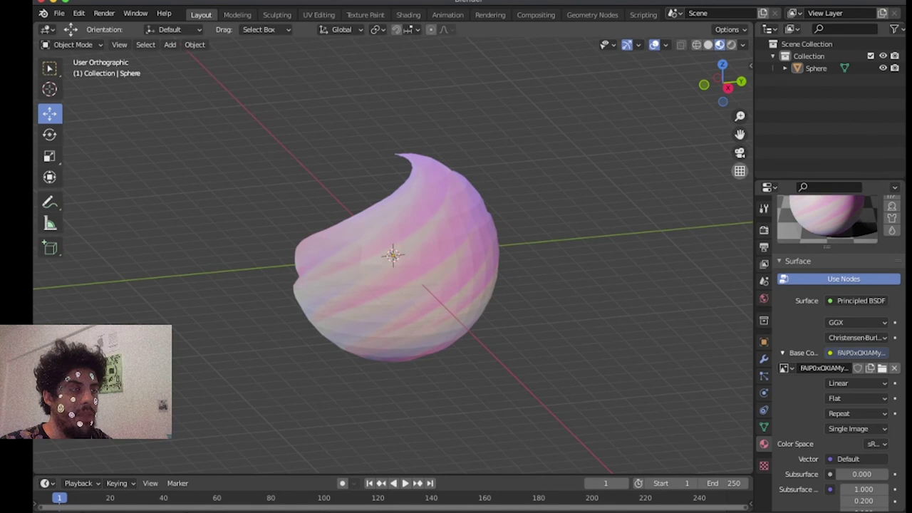
pyautogui.click(740, 171)
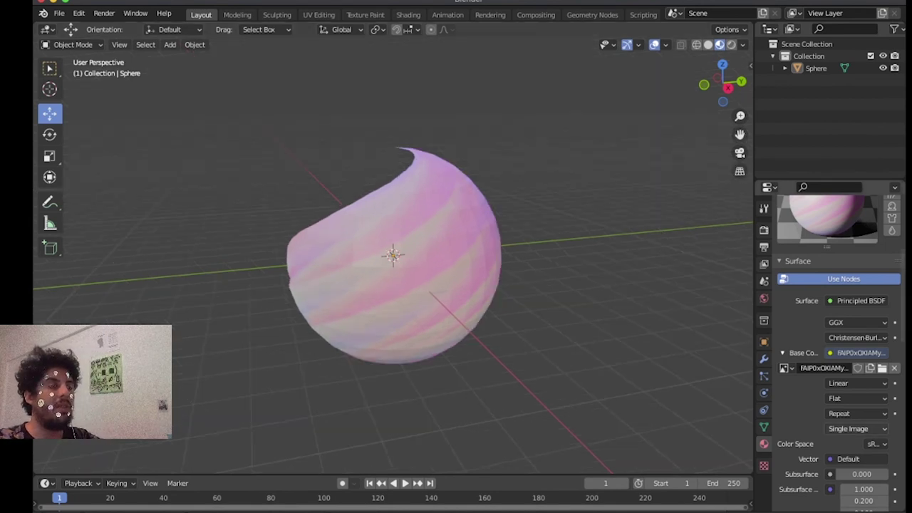
# Try Box projection for the base color image, view the sphere from another angle, and restore Flat projection
pyautogui.click(857, 399)
pyautogui.click(856, 426)
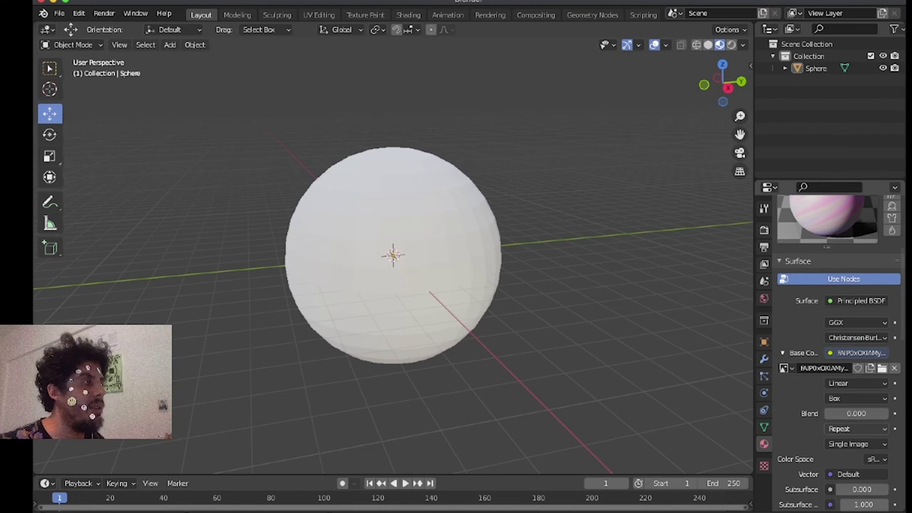
pyautogui.moveTo(723, 83); pyautogui.dragTo(795, 89)
pyautogui.click(857, 398)
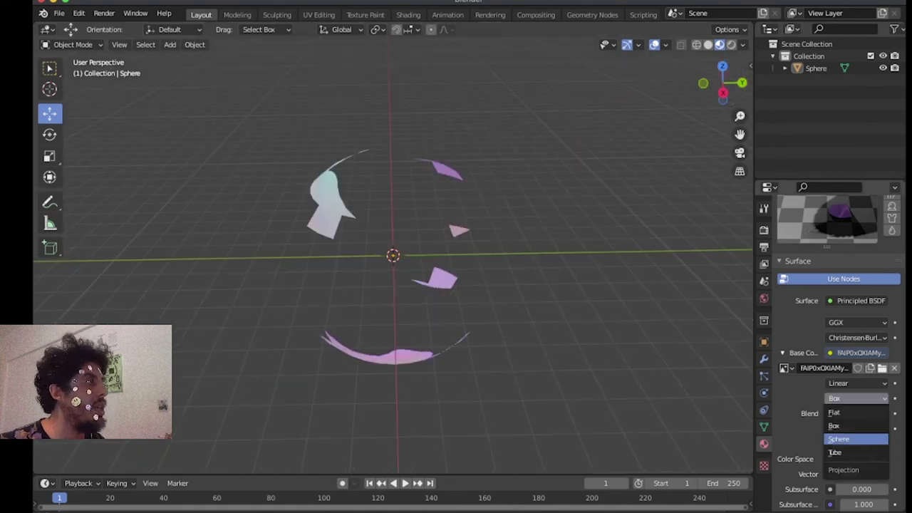
pyautogui.click(837, 413)
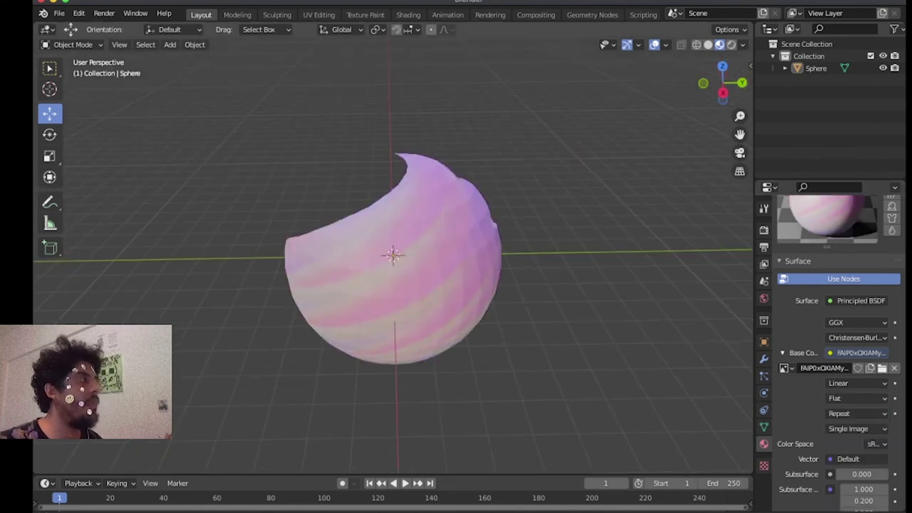
# Export the textured sphere in the glTF 2.0 (.glb/.gltf) format
pyautogui.click(59, 13)
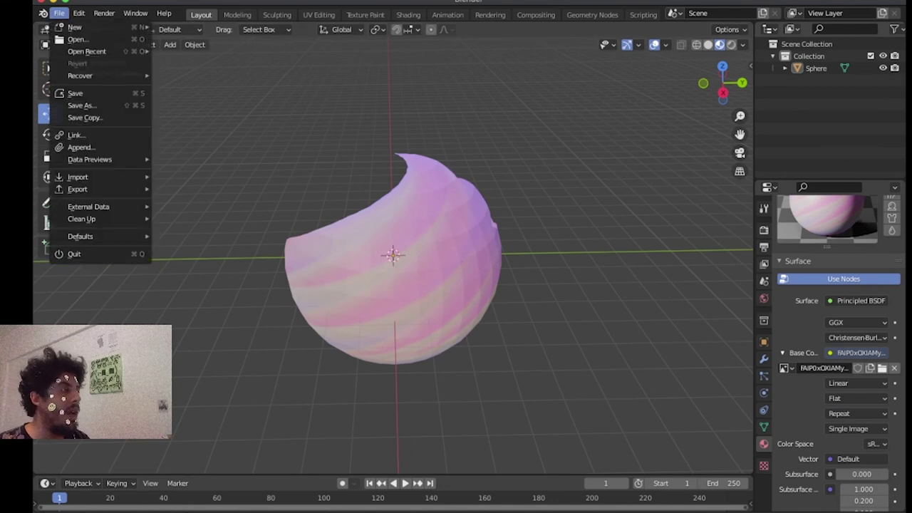
pyautogui.moveTo(106, 189)
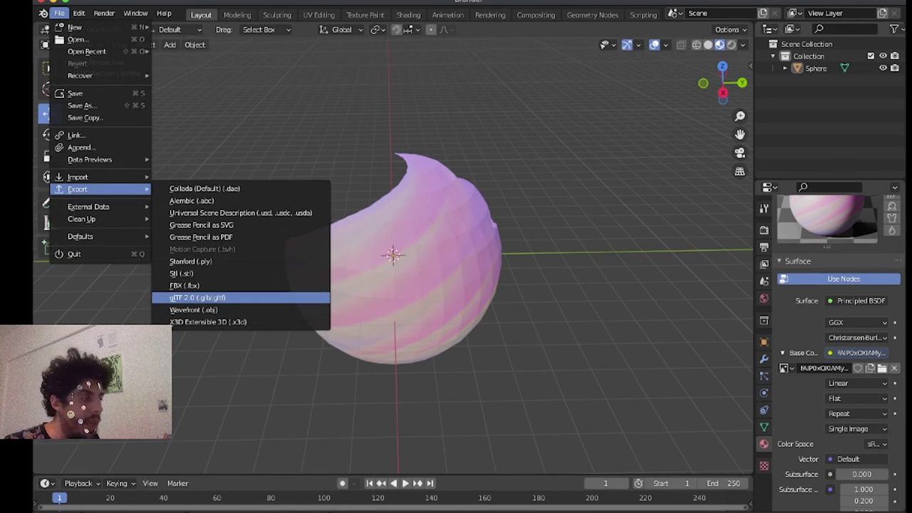
pyautogui.click(198, 297)
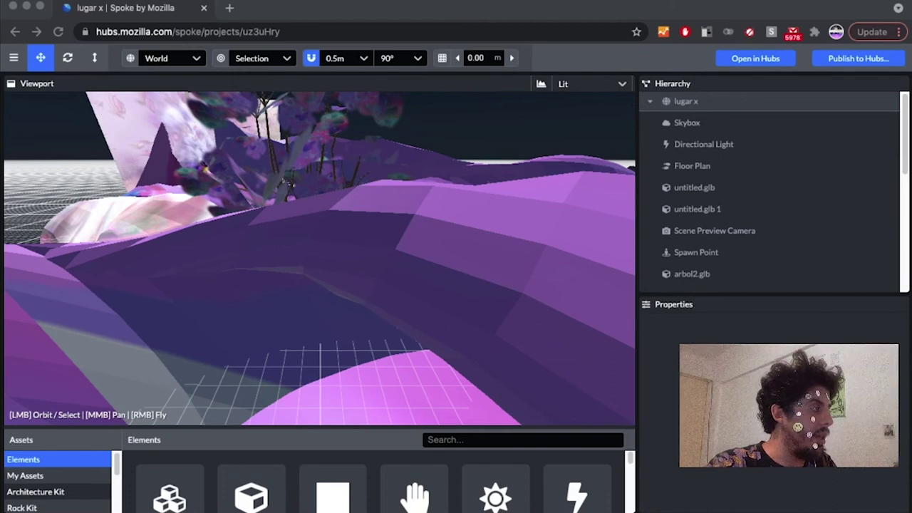
# Switch to the "lugar x" project in Spoke and upload CIRCULOglb.glb to My Assets
pyautogui.press('super+Tab')
pyautogui.click(26, 476)
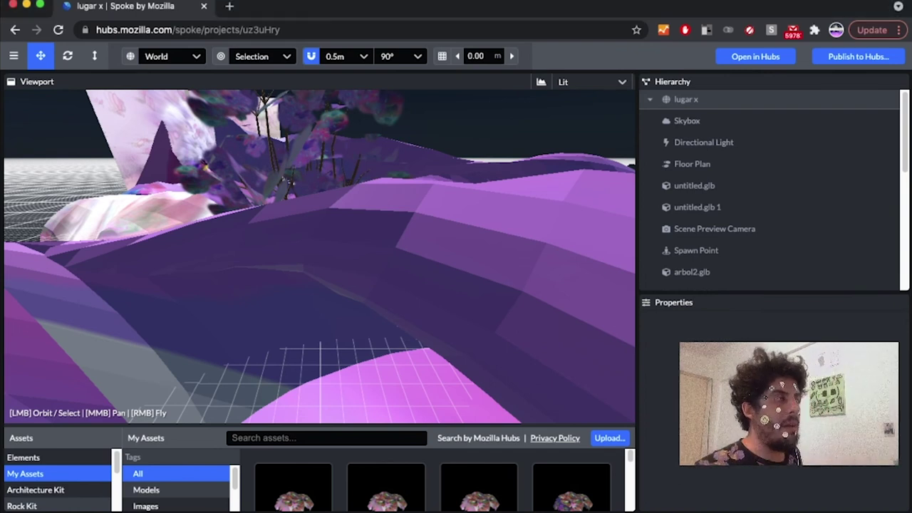
pyautogui.press('Return')
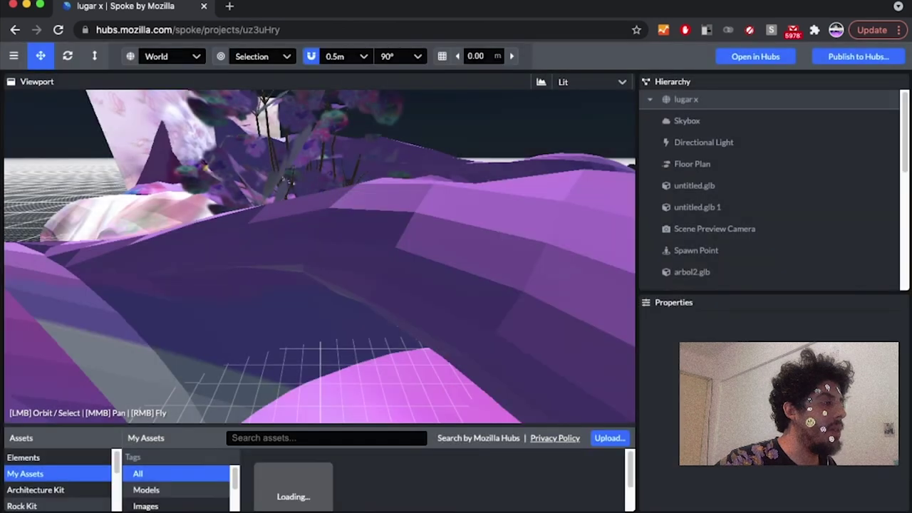
# Place the CIRCULOglb.glb model on the purple terrain in the middle of the scene
pyautogui.scroll(-10, 320, 256)
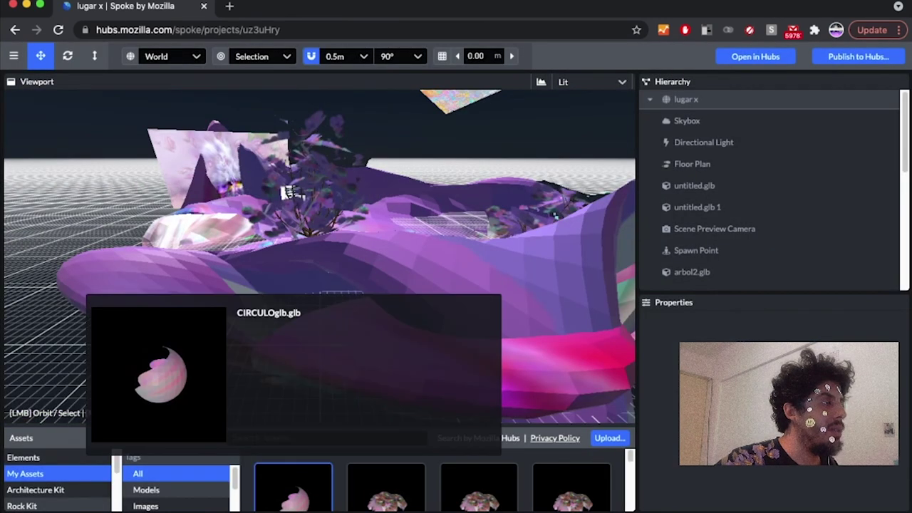
pyautogui.click(293, 490)
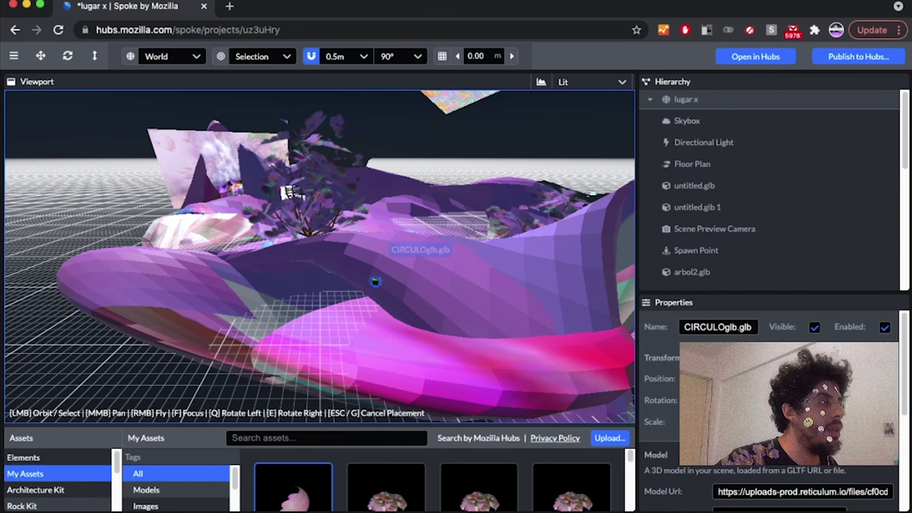
pyautogui.moveTo(391, 243); pyautogui.dragTo(392, 243)
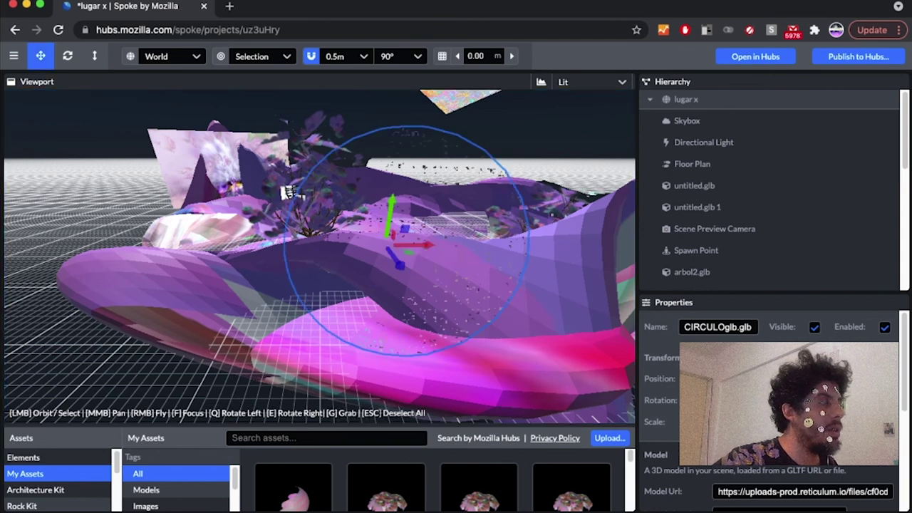
# Reposition the CIRCULOglb.glb sphere along all three axes toward the terrain's rounded end near the pale rock
pyautogui.moveTo(391, 205); pyautogui.dragTo(389, 219)
pyautogui.moveTo(420, 256); pyautogui.dragTo(213, 256)
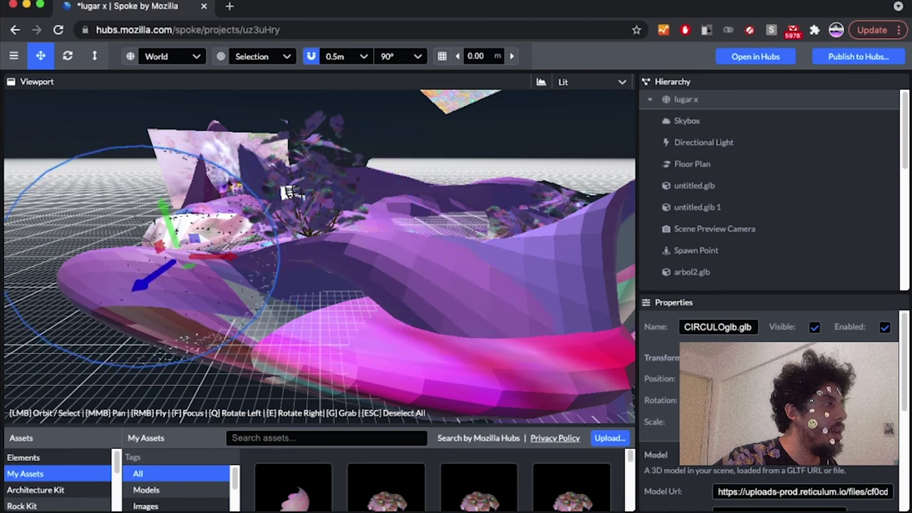
pyautogui.moveTo(144, 283); pyautogui.dragTo(186, 254)
# Scale the CIRCULOglb.glb sphere down to a small ball and check its size against the terrain
pyautogui.moveTo(285, 307); pyautogui.dragTo(317, 328)
pyautogui.click(94, 55)
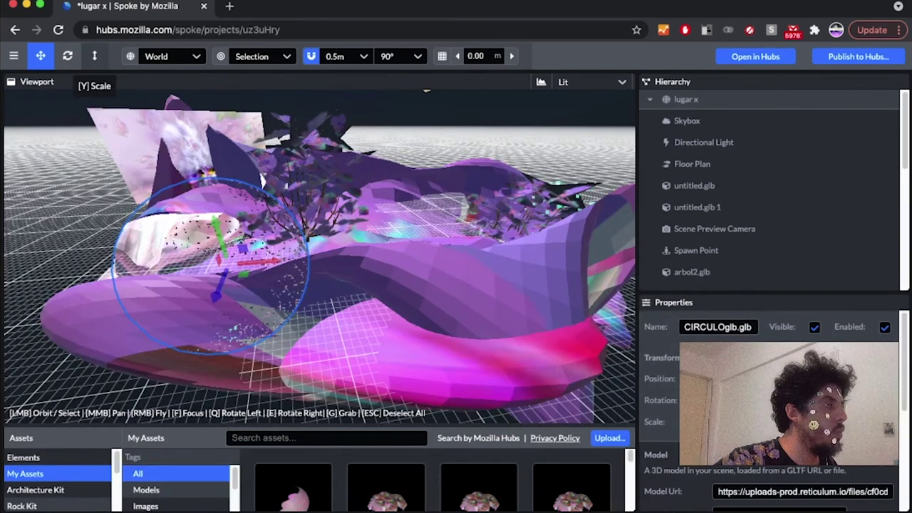
pyautogui.moveTo(228, 264); pyautogui.dragTo(193, 289)
pyautogui.moveTo(286, 300); pyautogui.dragTo(442, 307)
pyautogui.moveTo(427, 91); pyautogui.dragTo(423, 92)
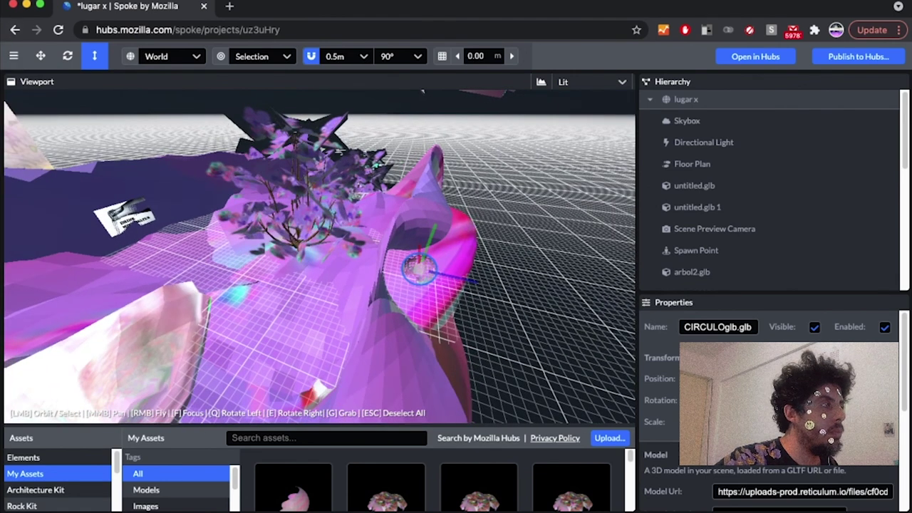
pyautogui.moveTo(421, 274); pyautogui.dragTo(403, 272)
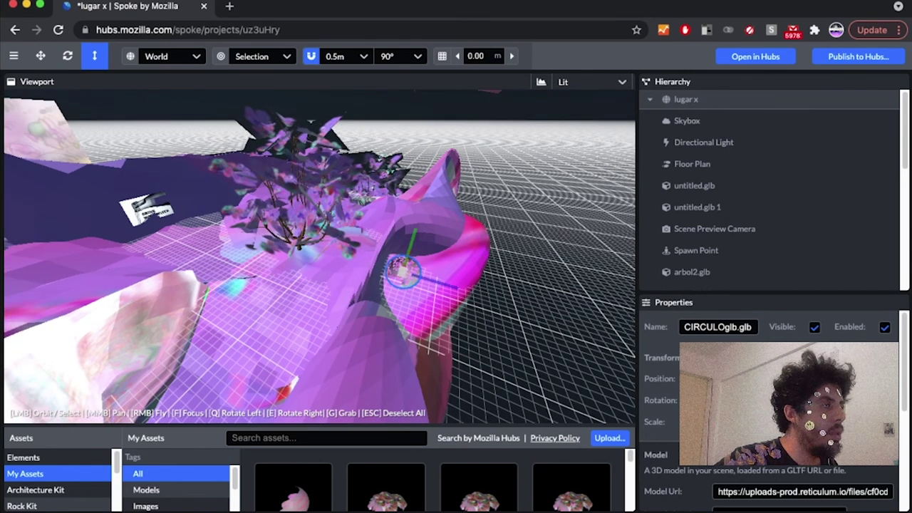
# Move the small CIRCULOglb.glb sphere along the Z axis away from the pink fold, onto the purple terrain
pyautogui.click(41, 55)
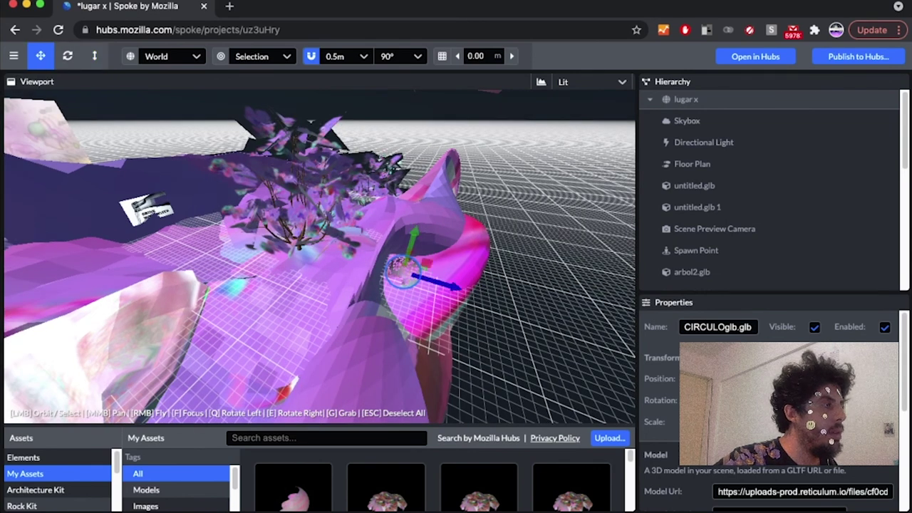
pyautogui.moveTo(446, 283); pyautogui.dragTo(404, 272)
pyautogui.moveTo(371, 246); pyautogui.dragTo(335, 300)
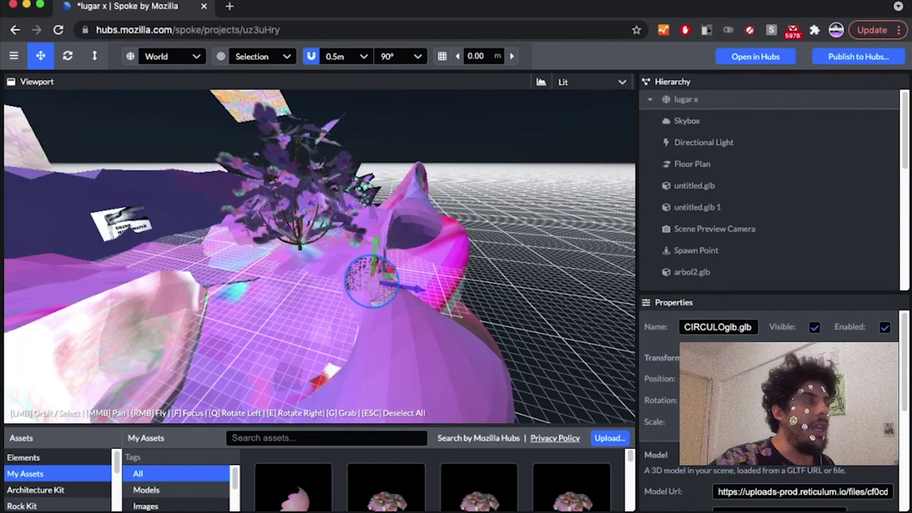
pyautogui.click(389, 274)
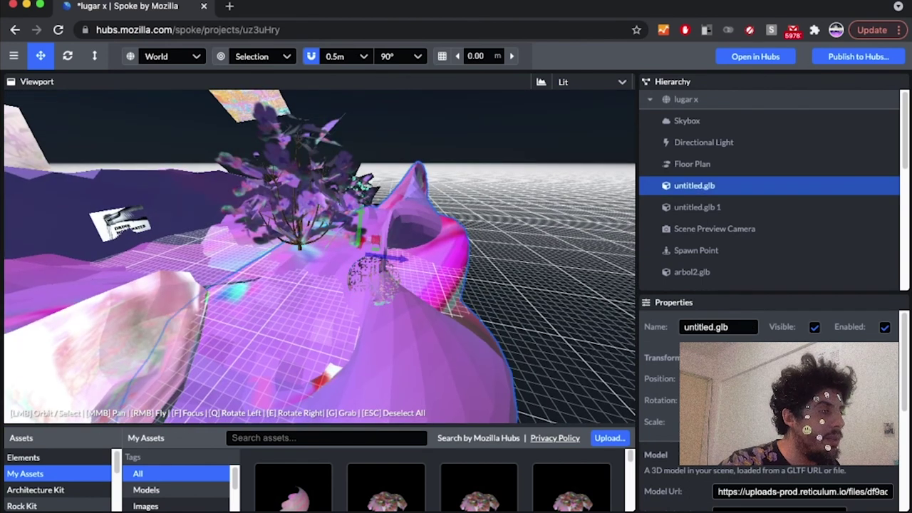
# Find pared.glb in My Assets, enlarging the asset area, and place it on the terrain in front of the tree
pyautogui.scroll(-3, 479, 485)
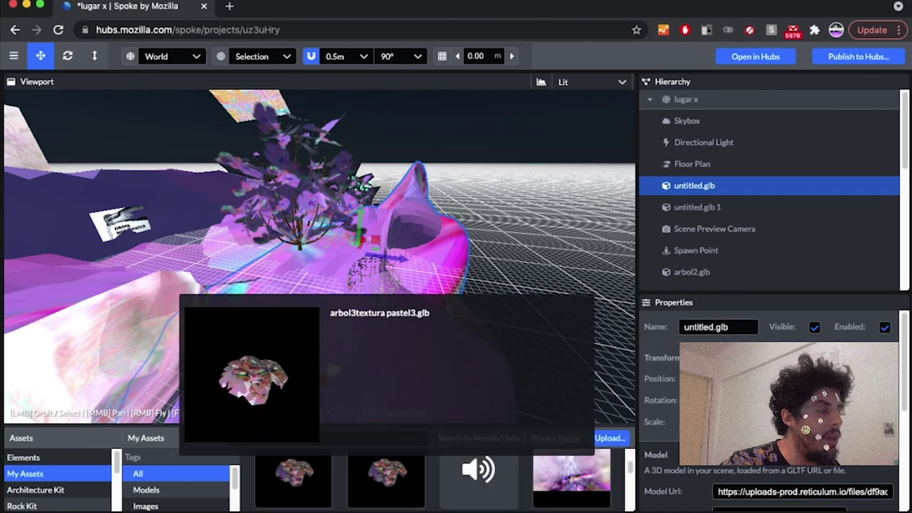
pyautogui.scroll(-1, 442, 477)
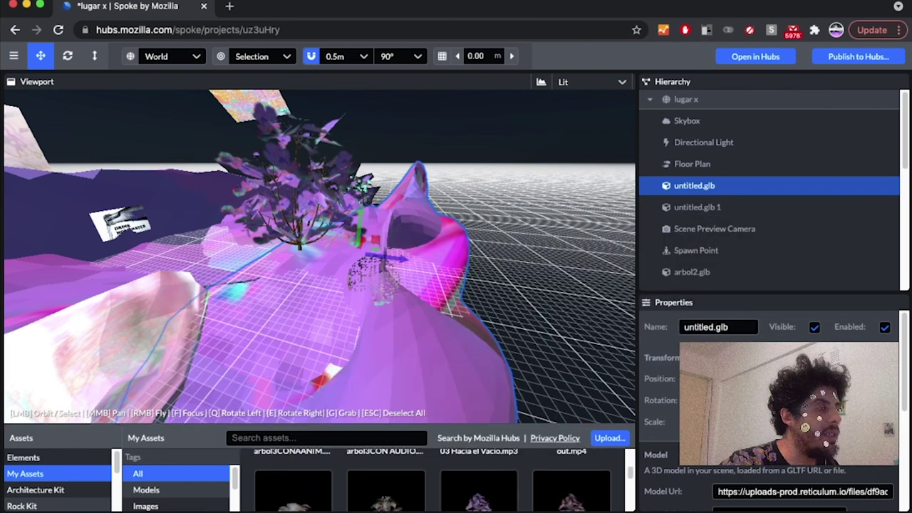
pyautogui.moveTo(442, 425); pyautogui.dragTo(442, 372)
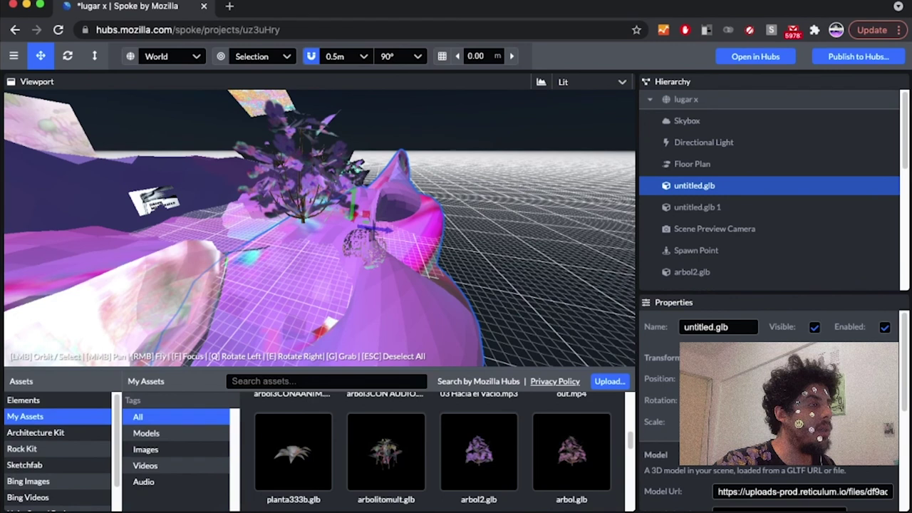
pyautogui.scroll(-3, 442, 449)
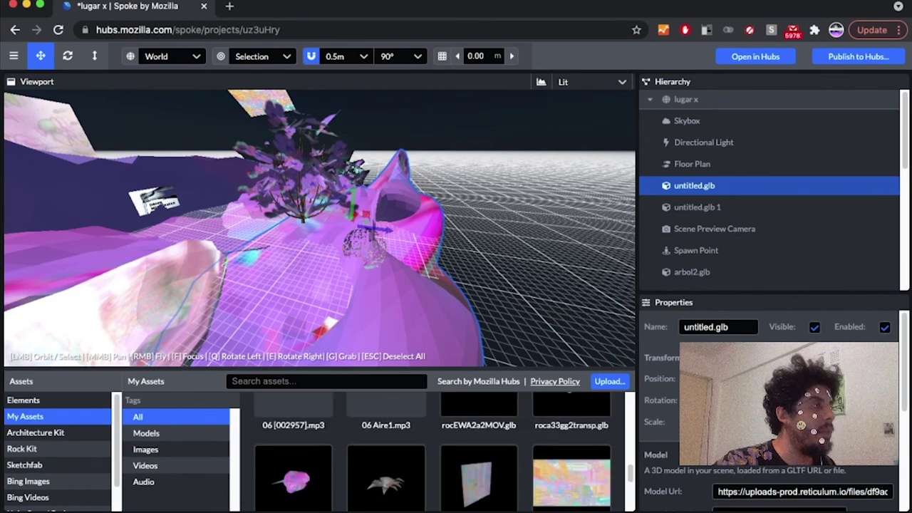
pyautogui.click(476, 479)
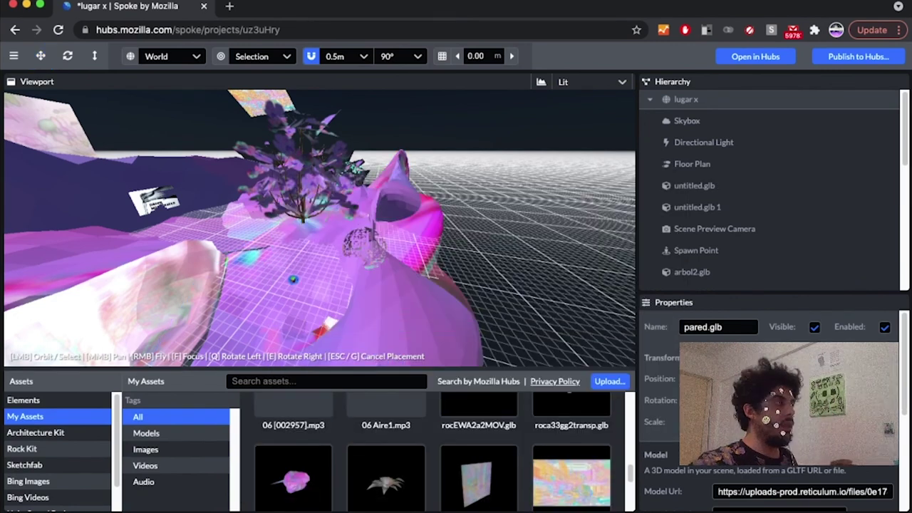
pyautogui.click(265, 268)
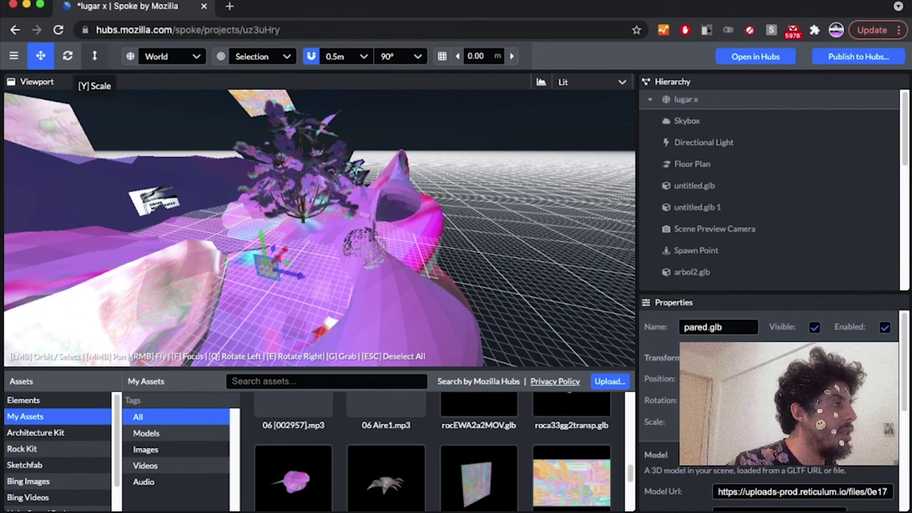
# Scale the pared.glb wall up to several times its size in front of the tree
pyautogui.click(94, 55)
pyautogui.moveTo(267, 269); pyautogui.dragTo(329, 181)
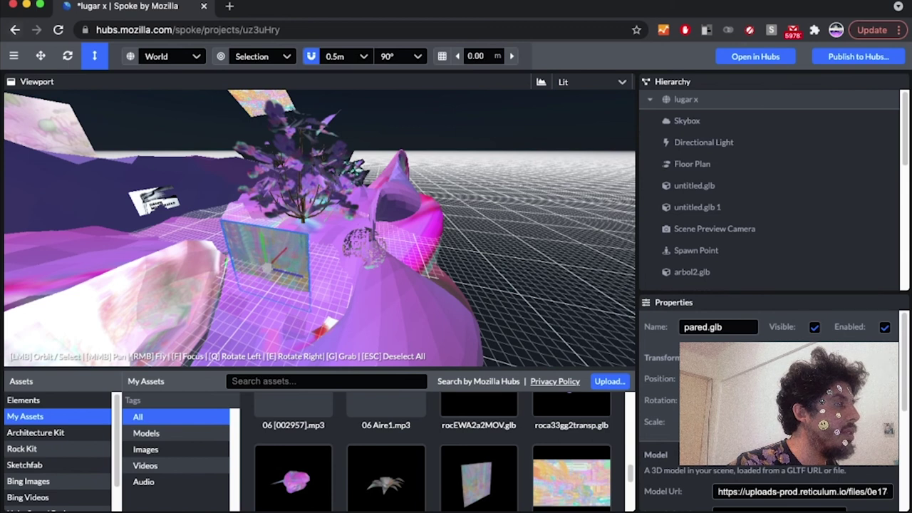
pyautogui.moveTo(400, 285); pyautogui.dragTo(449, 280)
pyautogui.click(41, 55)
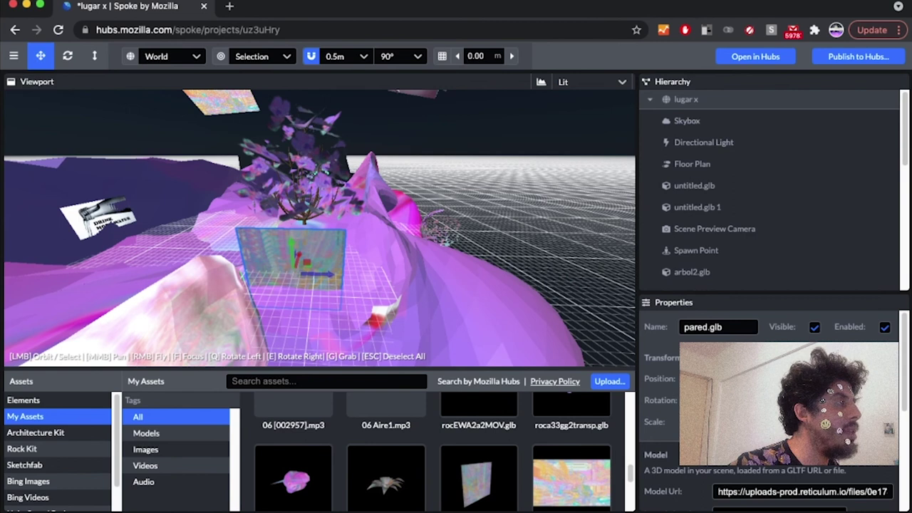
# Move the pared.glb wall from in front of the tree to beside it, near the dark purple hill, and rotate it
pyautogui.moveTo(320, 274); pyautogui.dragTo(216, 158)
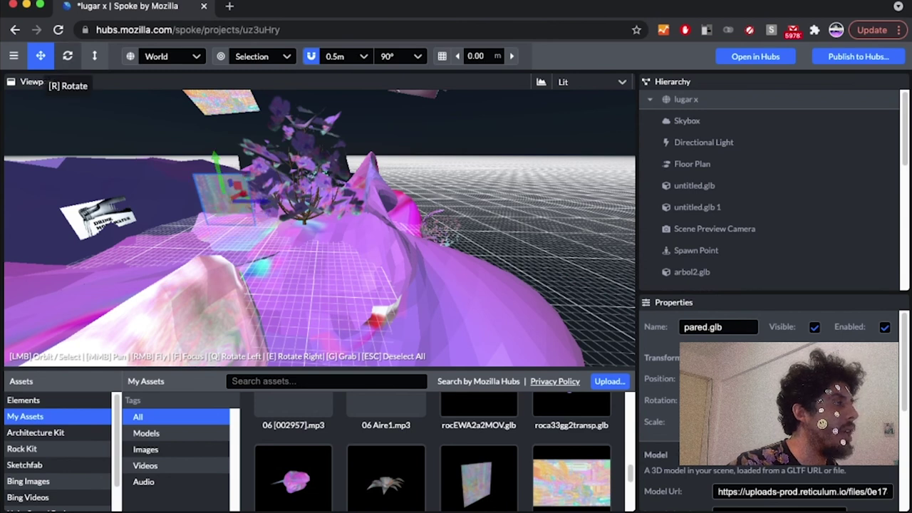
pyautogui.click(68, 55)
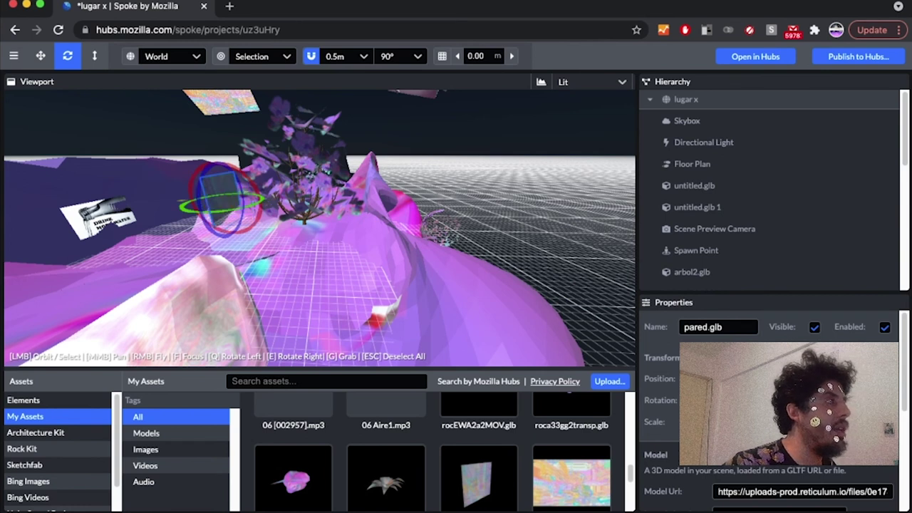
pyautogui.click(694, 185)
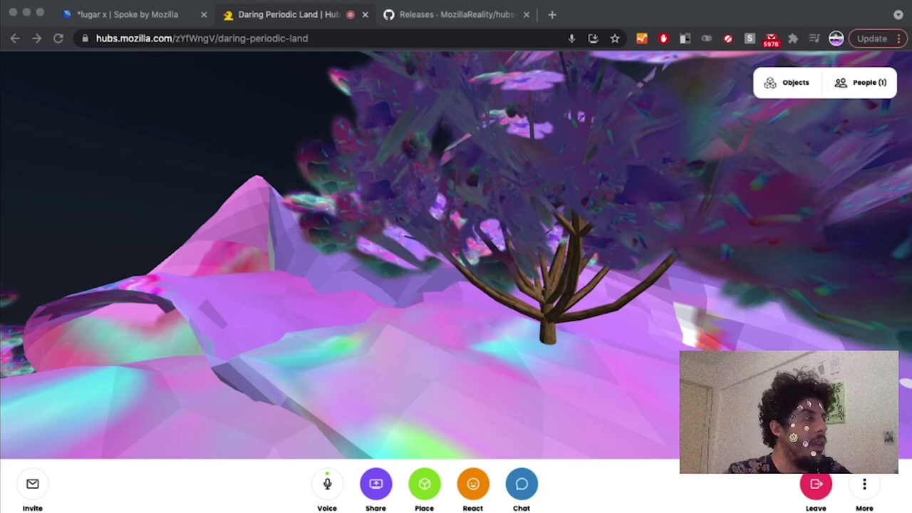
# Walk around the Hubs room and examine the semi-transparent pared.glb wall from several sides
pyautogui.click(441, 350)
pyautogui.moveTo(441, 350); pyautogui.dragTo(317, 347)
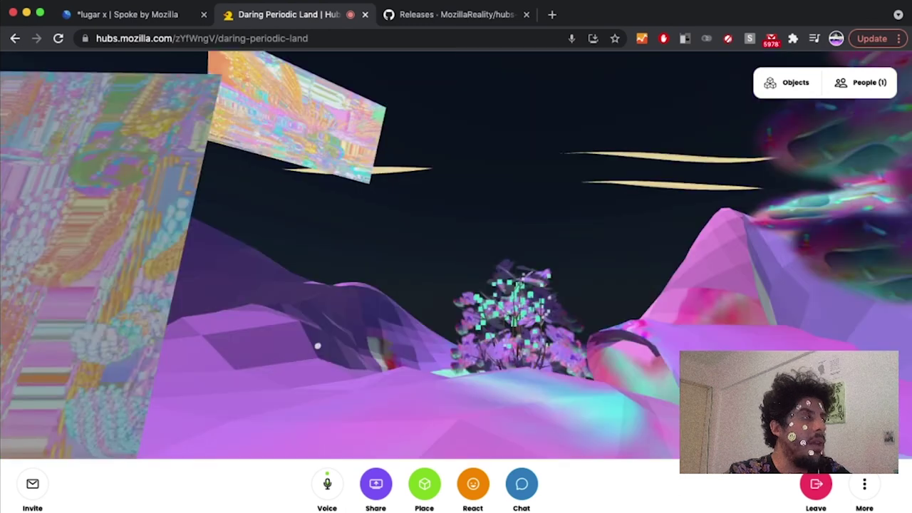
pyautogui.press('w')
pyautogui.moveTo(517, 335); pyautogui.dragTo(713, 265)
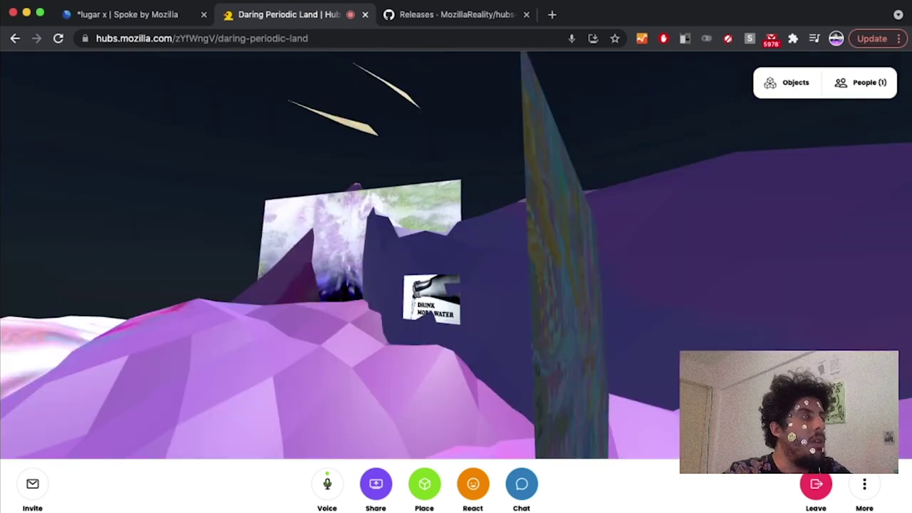
pyautogui.press('w')
pyautogui.moveTo(427, 335); pyautogui.dragTo(160, 347)
pyautogui.press('s')
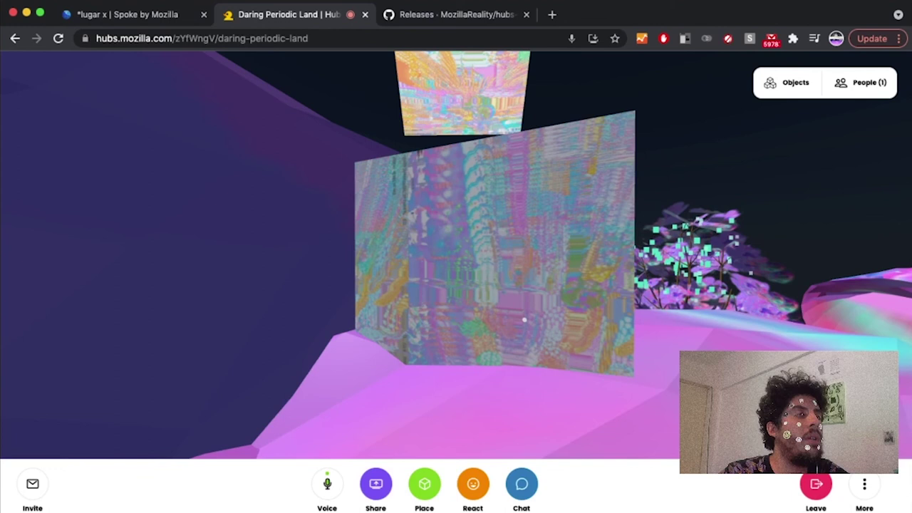
pyautogui.moveTo(530, 378); pyautogui.dragTo(96, 403)
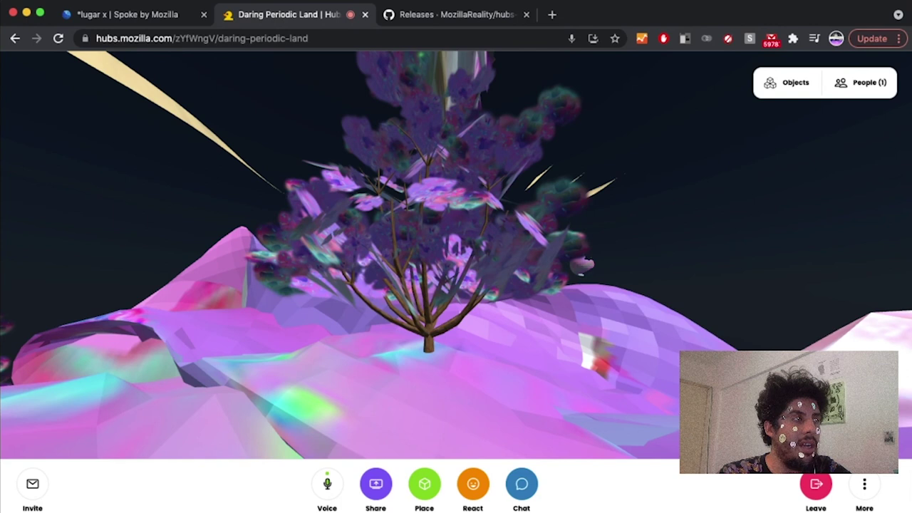
# Walk past the tree in the Hubs room to view the floating, partly transparent sphere up close
pyautogui.press('w')
pyautogui.press('w')
pyautogui.press('d')
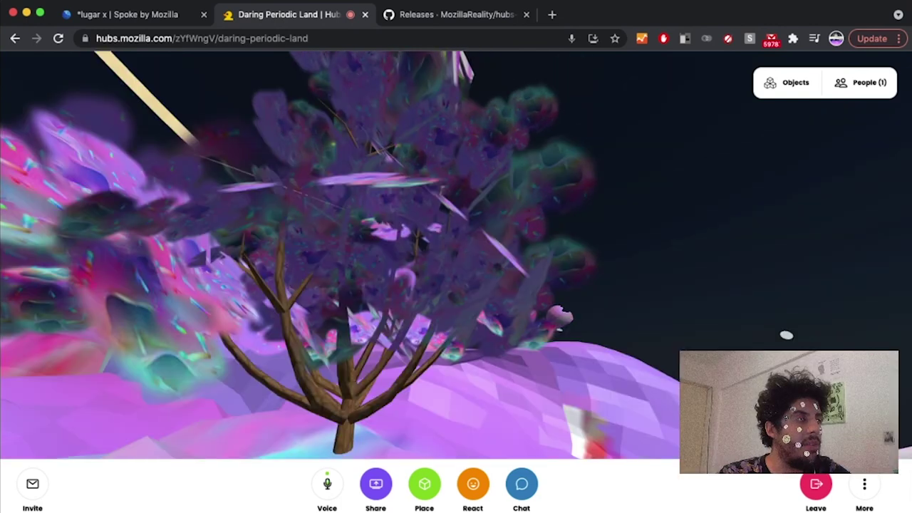
pyautogui.press('w')
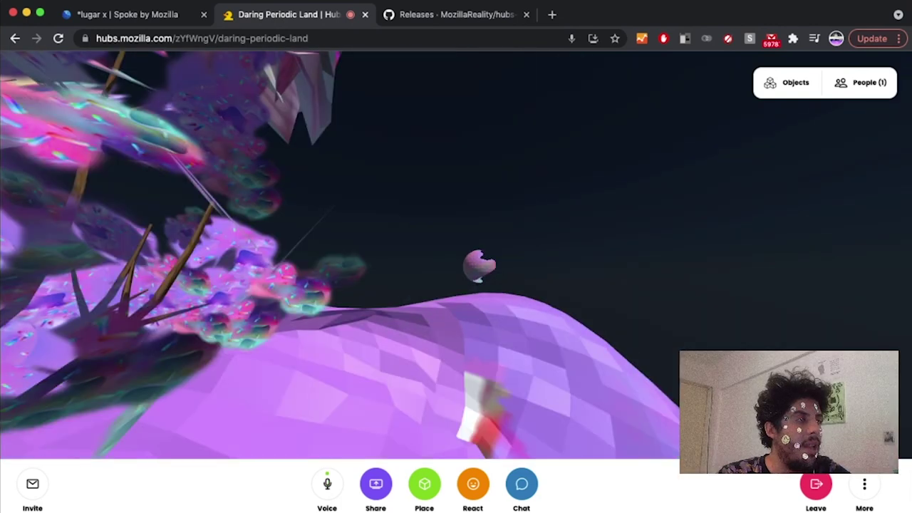
pyautogui.press('w')
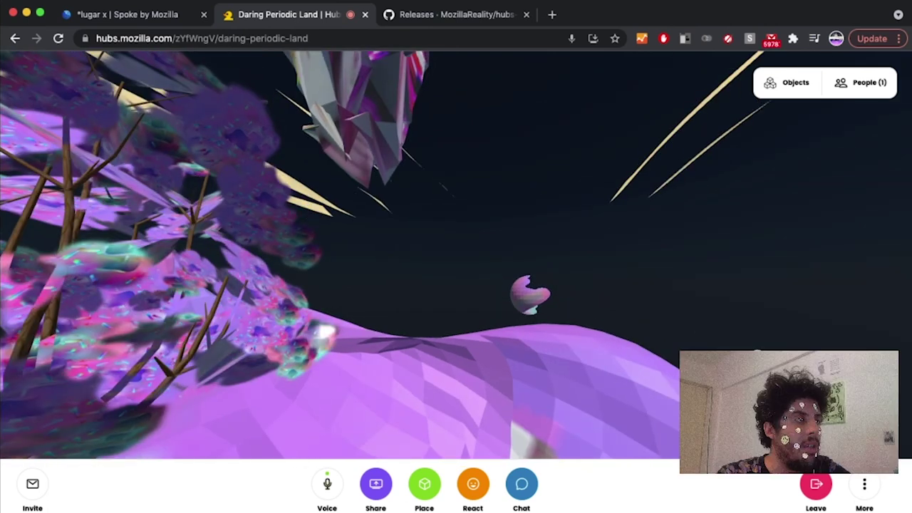
pyautogui.moveTo(325, 333); pyautogui.dragTo(264, 355)
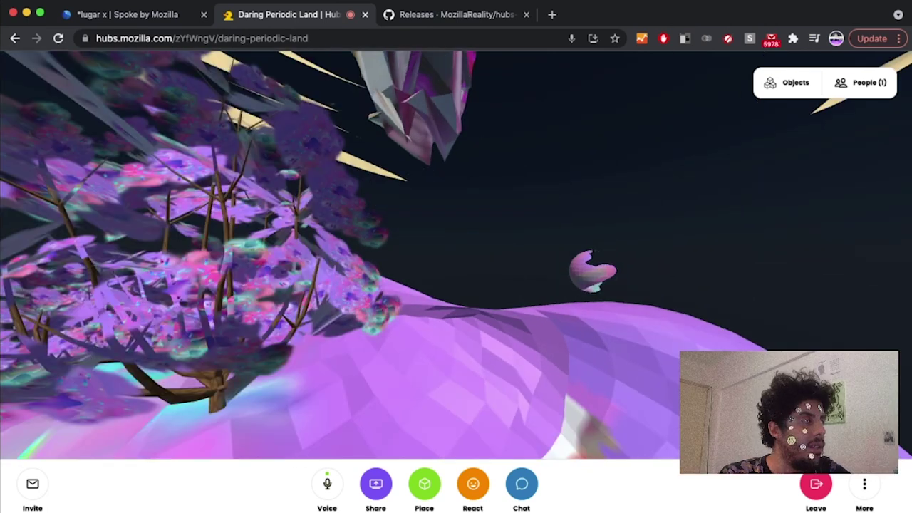
pyautogui.press('d')
pyautogui.press('w')
pyautogui.moveTo(568, 309); pyautogui.dragTo(439, 307)
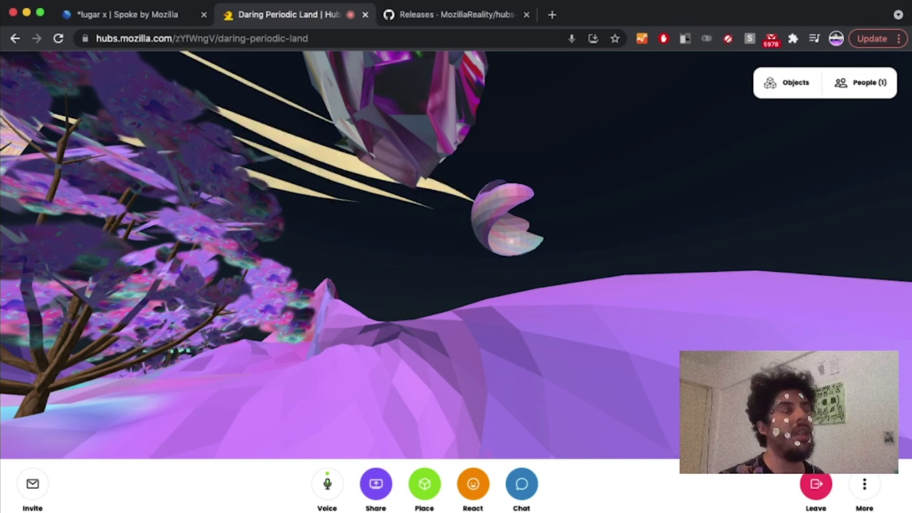
# Close the Hubs room tab and go from the hubs-blender-exporter releases page to the repository's main page
pyautogui.hotkey('ctrl', 'Tab')
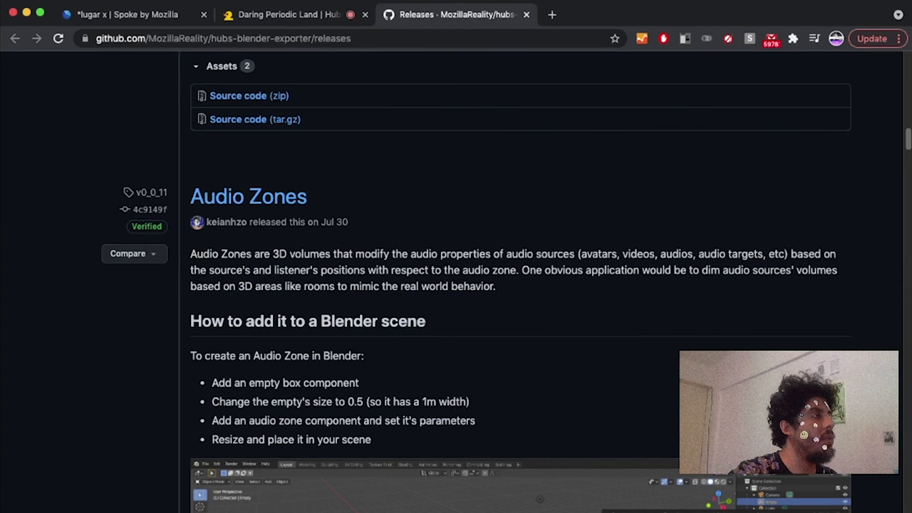
pyautogui.click(365, 14)
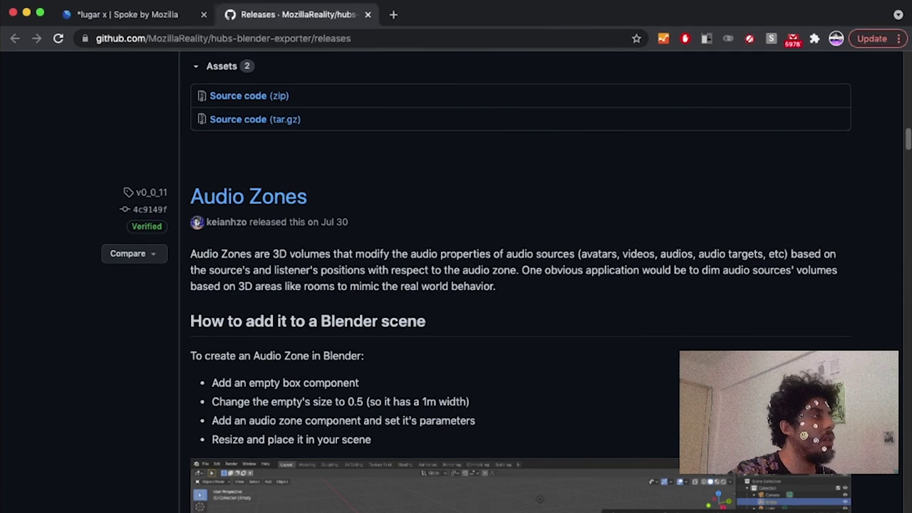
pyautogui.scroll(15, 456, 285)
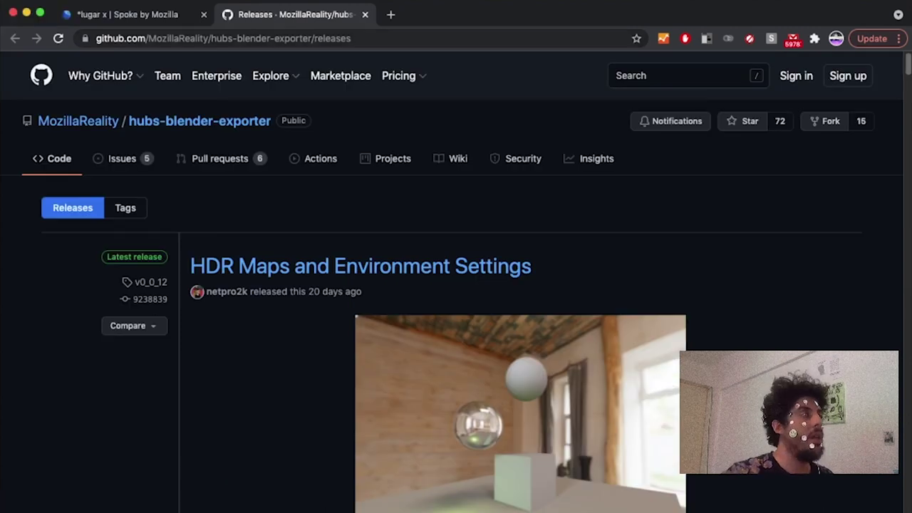
pyautogui.click(347, 39)
pyautogui.click(347, 39)
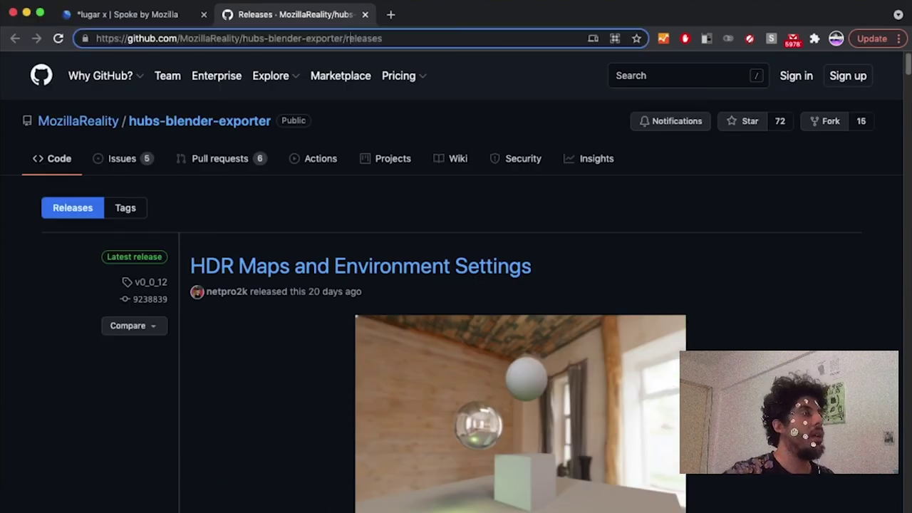
pyautogui.moveTo(343, 39); pyautogui.dragTo(385, 39)
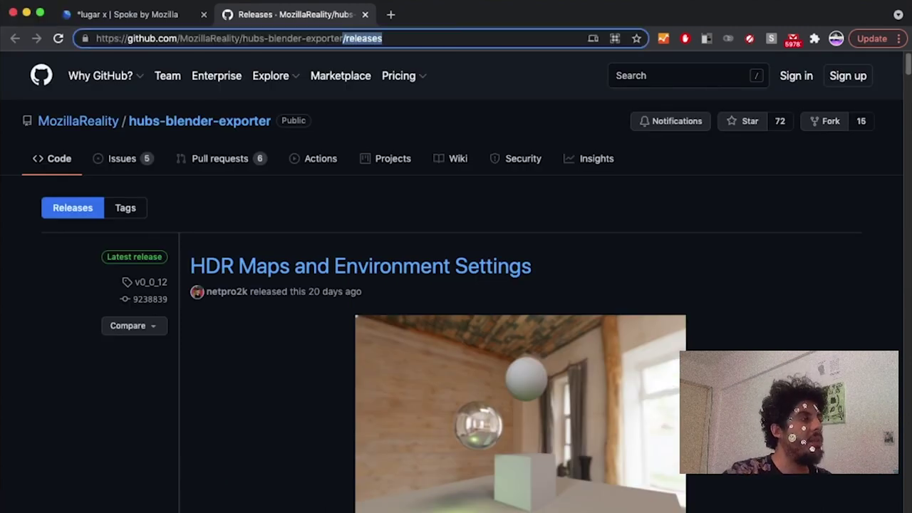
pyautogui.press('BackSpace')
pyautogui.press('Return')
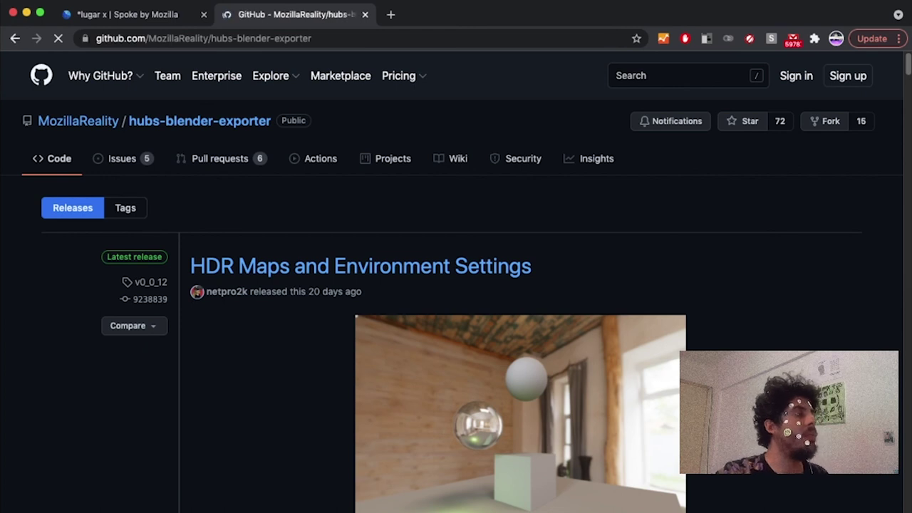
# Open the release link from the README's To Install section in a new tab and find the latest source code zip
pyautogui.scroll(-10, 346, 285)
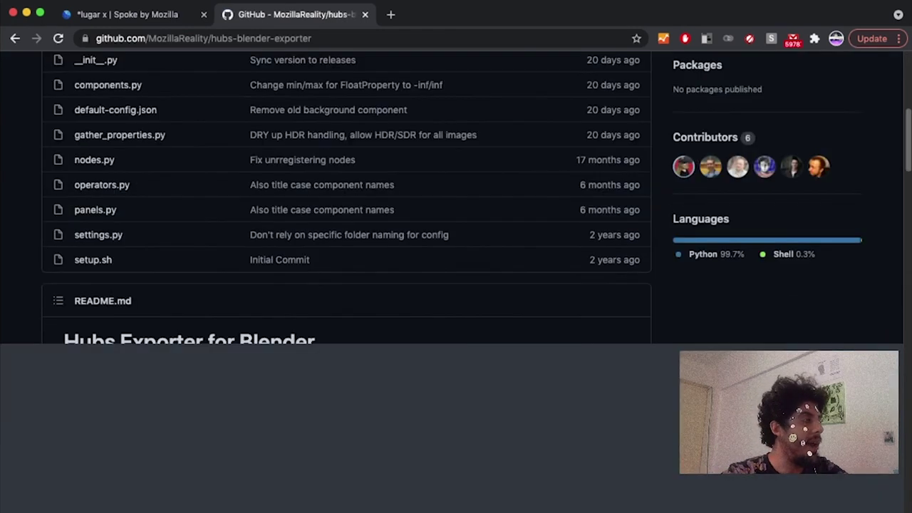
pyautogui.scroll(2, 346, 285)
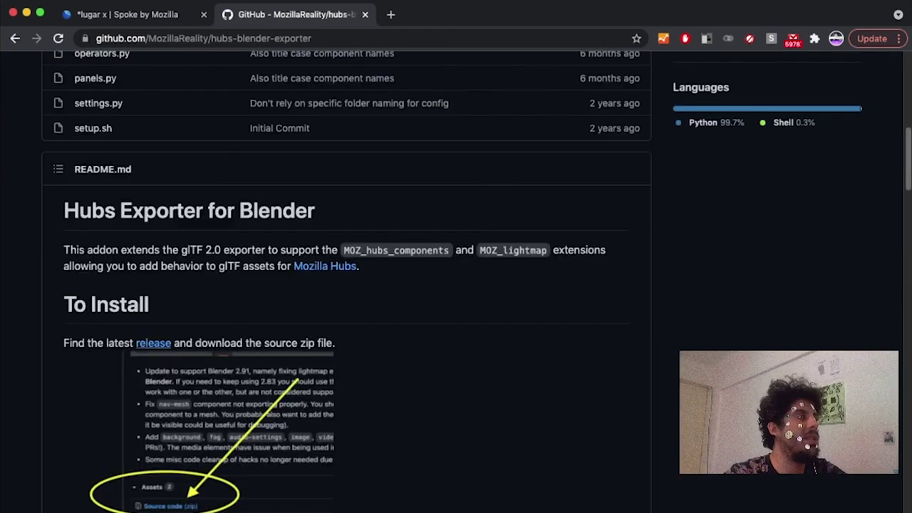
pyautogui.rightClick(153, 344)
pyautogui.click(191, 352)
pyautogui.click(456, 14)
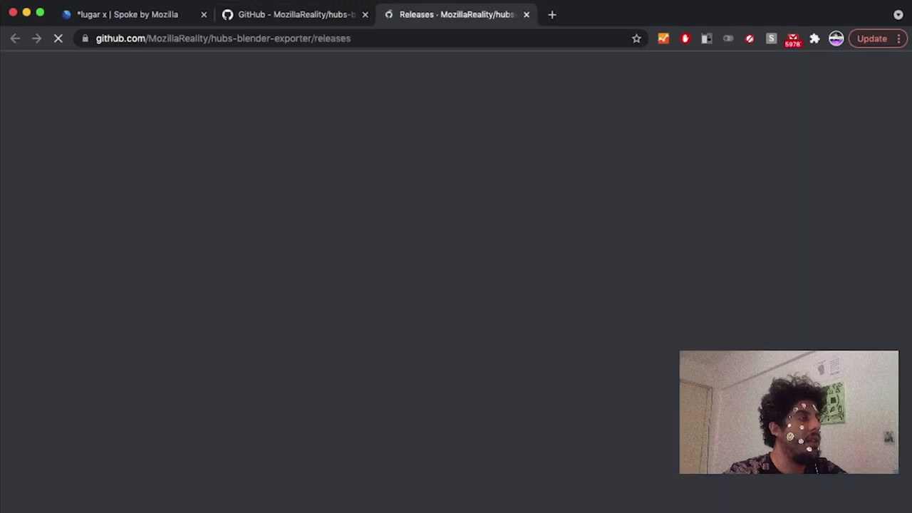
pyautogui.scroll(-15, 456, 285)
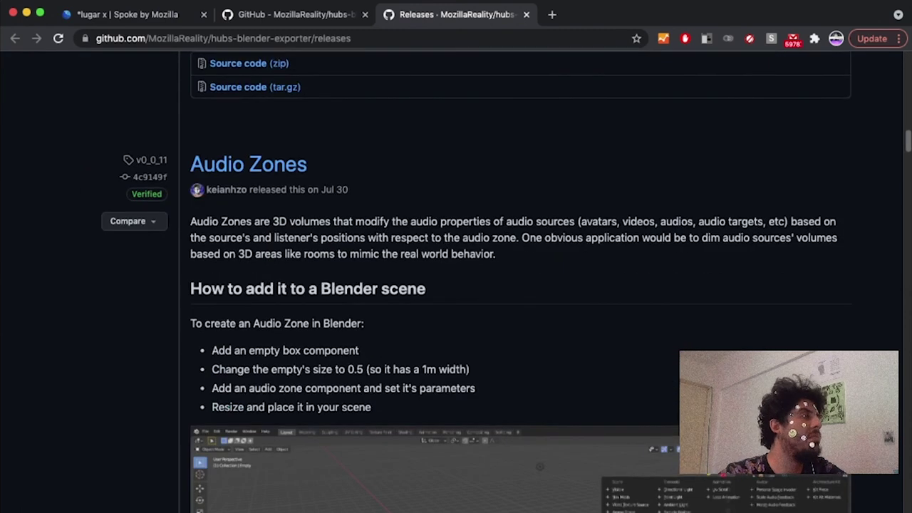
pyautogui.scroll(3, 456, 285)
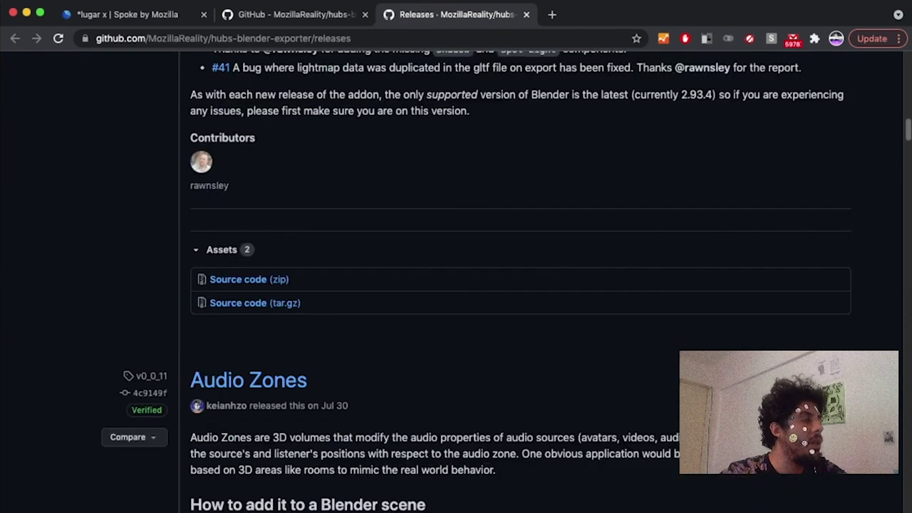
# Return to the exporter's repository page, and switch to Blender to show the sphere's Hubs component settings
pyautogui.click(296, 14)
pyautogui.click(427, 399)
pyautogui.moveTo(428, 427); pyautogui.dragTo(400, 306)
pyautogui.click(428, 400)
pyautogui.scroll(-3, 456, 285)
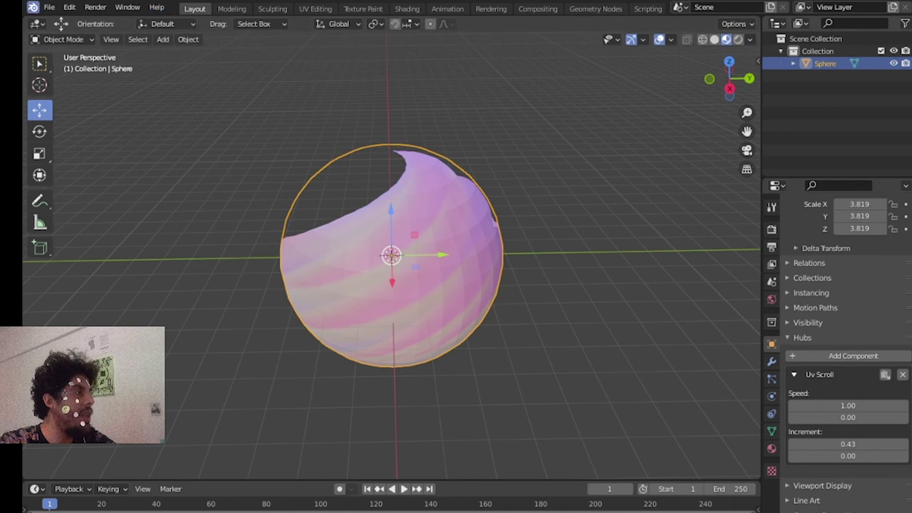
# Open the Add-ons section of the Blender Preferences and clear its search filter to show the add-on installation option
pyautogui.click(69, 7)
pyautogui.click(99, 185)
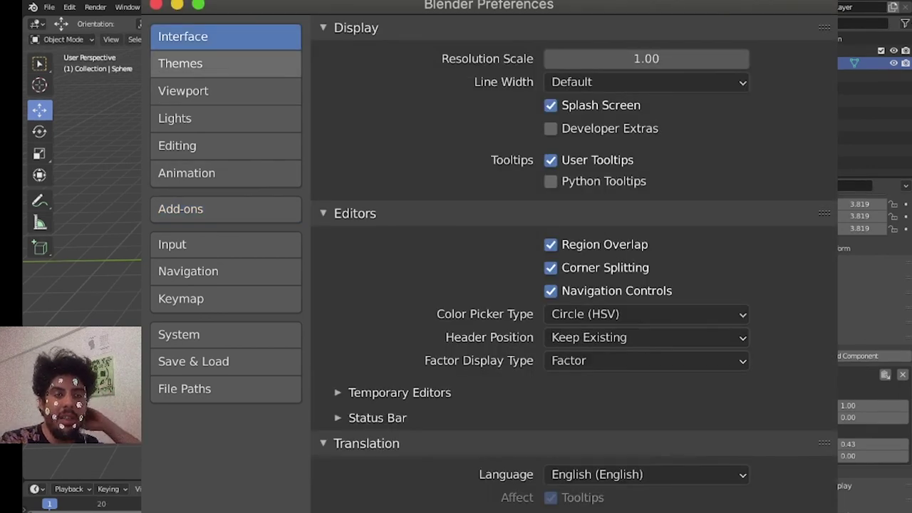
pyautogui.click(181, 64)
pyautogui.click(184, 91)
pyautogui.click(181, 210)
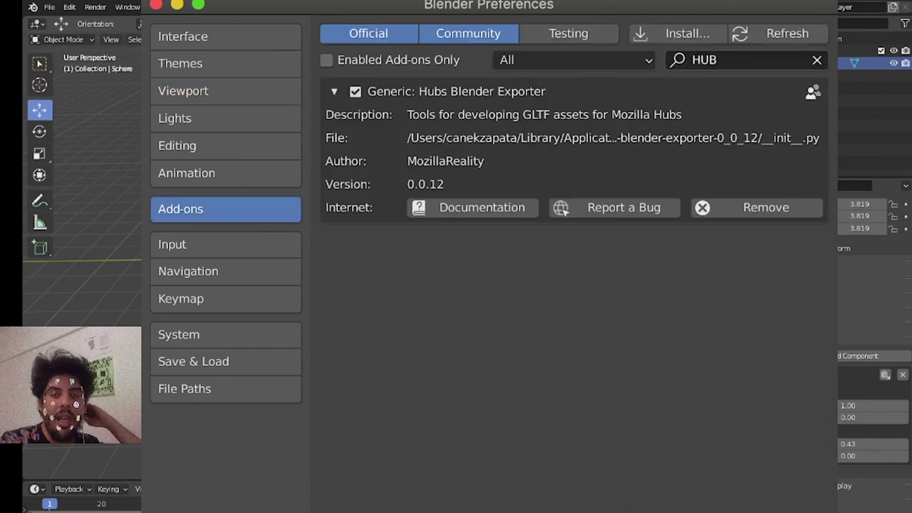
pyautogui.click(817, 60)
pyautogui.click(684, 35)
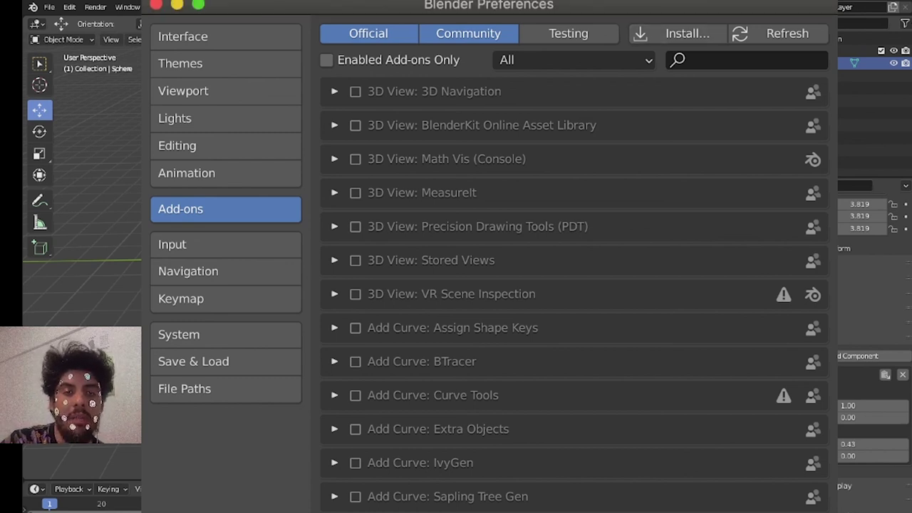
# Search the add-ons for "hubs" and collapse the details of the Hubs Blender Exporter entry
pyautogui.click(742, 61)
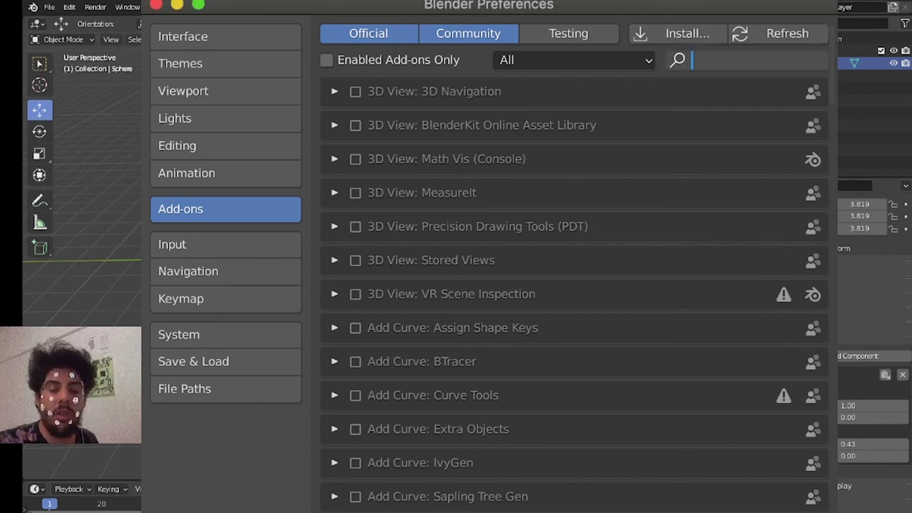
pyautogui.write('HU')
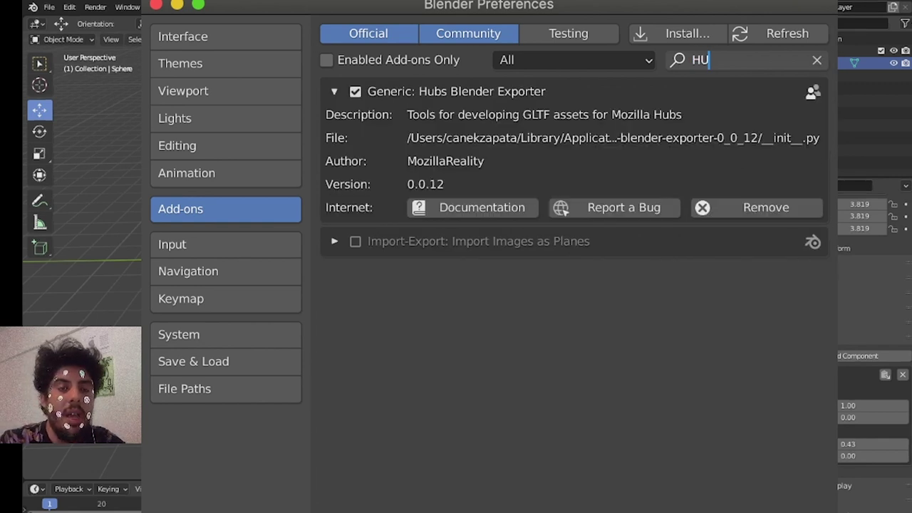
pyautogui.press('Return')
pyautogui.click(335, 91)
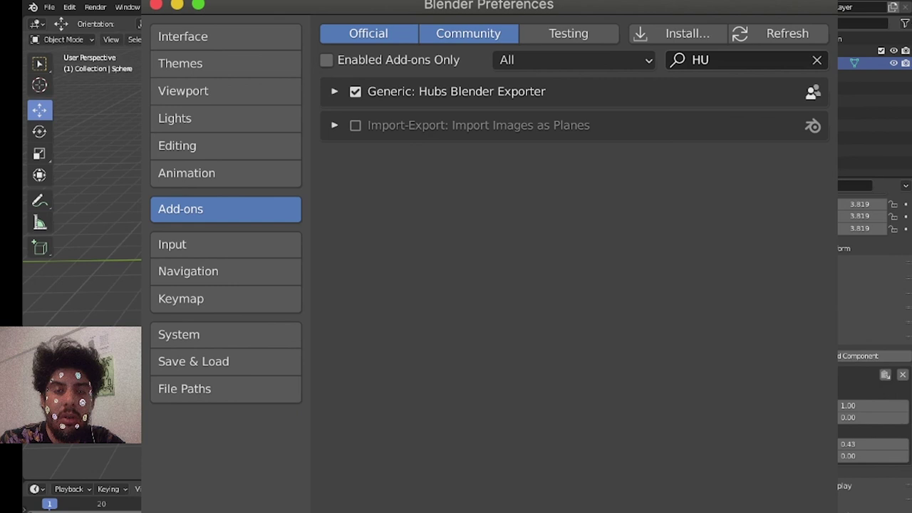
pyautogui.click(745, 61)
pyautogui.press('BackSpace')
pyautogui.write('hubs')
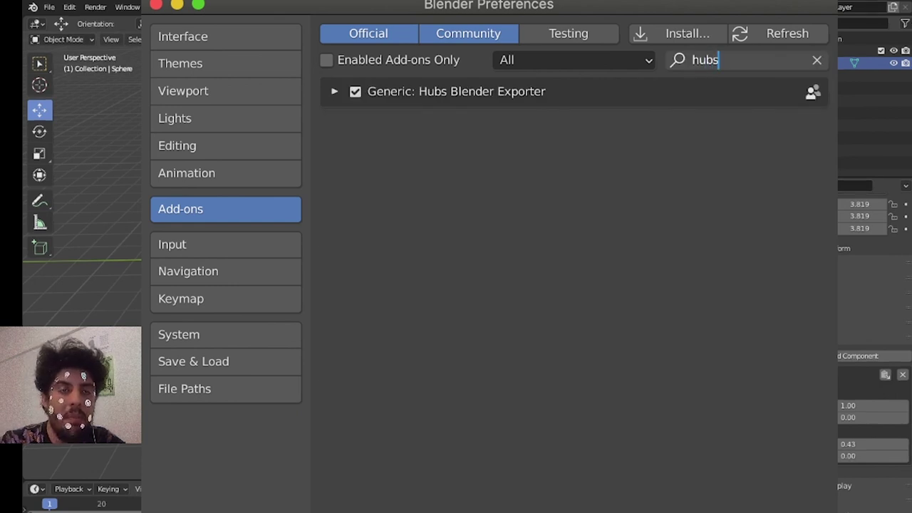
pyautogui.press('Return')
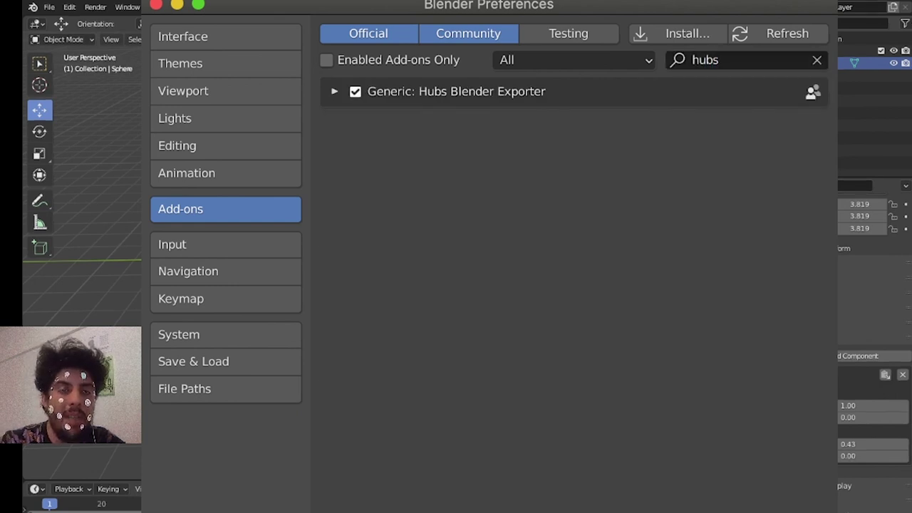
# Toggle the Hubs Blender Exporter add-on off and on, leaving it enabled, and close the Preferences
pyautogui.click(356, 92)
pyautogui.click(356, 92)
pyautogui.click(356, 92)
pyautogui.click(355, 92)
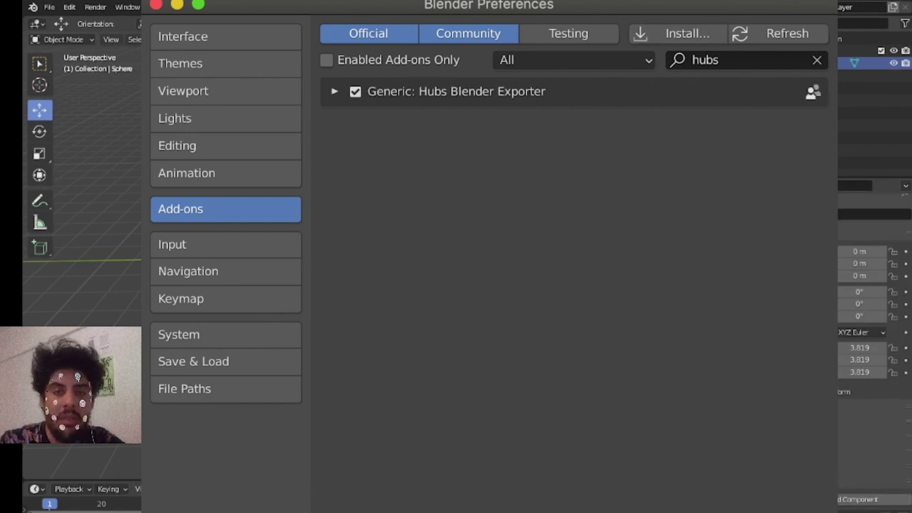
pyautogui.moveTo(642, 5); pyautogui.dragTo(642, 5)
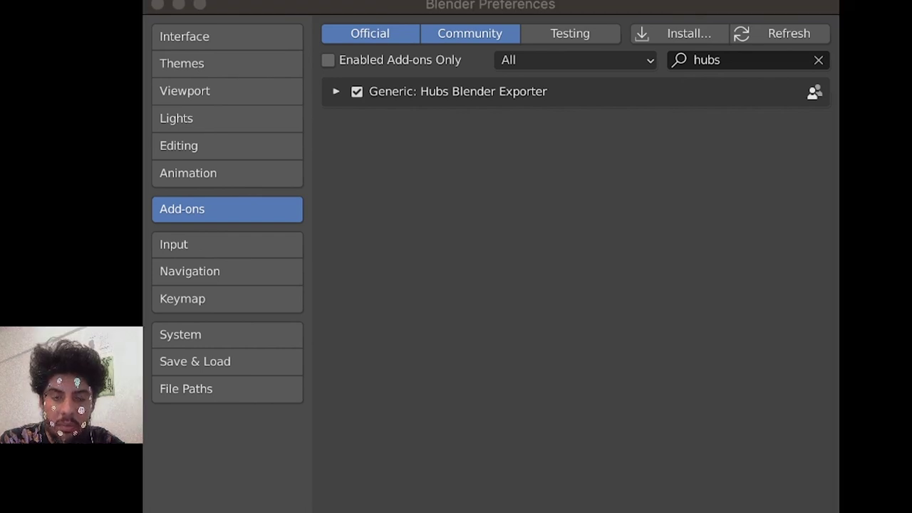
pyautogui.press('super+w')
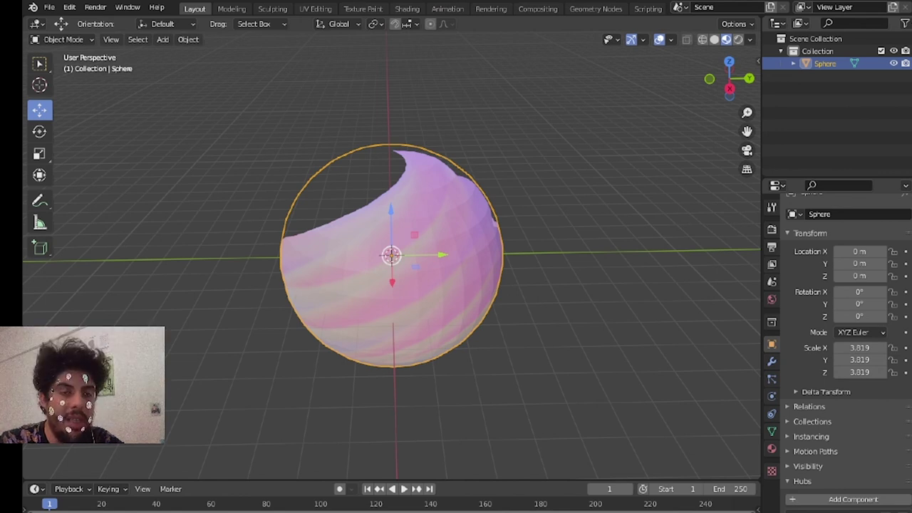
# Deselect the sphere, look over its material settings, and return to its object properties
pyautogui.hotkey('alt', 'a')
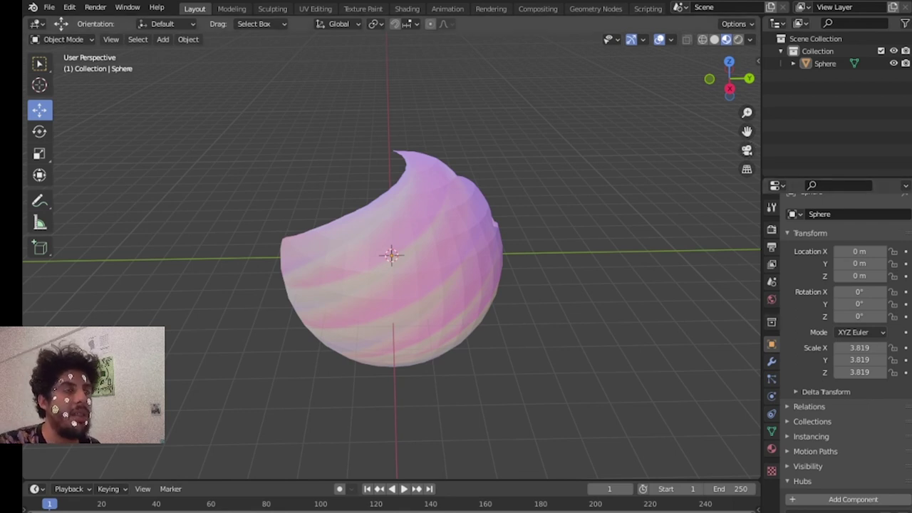
pyautogui.click(771, 448)
pyautogui.scroll(-3, 848, 321)
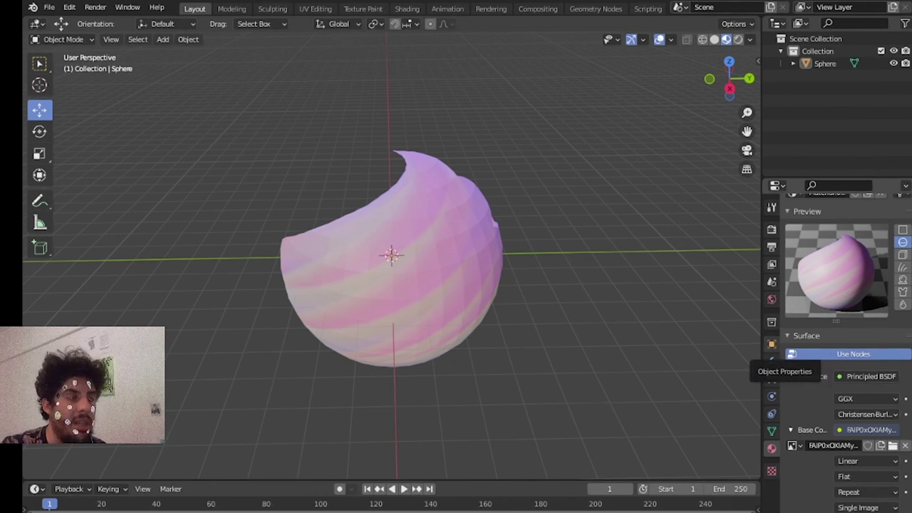
pyautogui.click(772, 344)
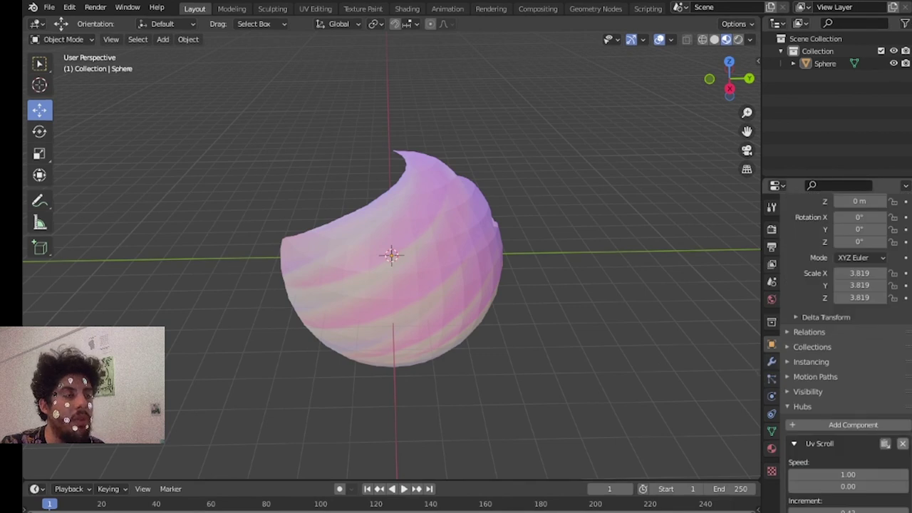
# Remove the sphere's Uv Scroll component and collapse the Visibility and Transform sections
pyautogui.click(902, 443)
pyautogui.click(808, 423)
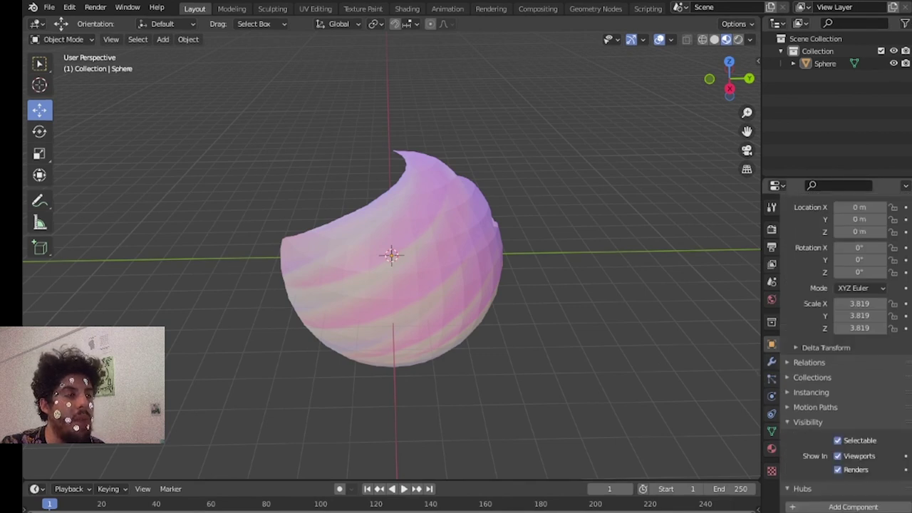
pyautogui.click(815, 408)
pyautogui.click(815, 407)
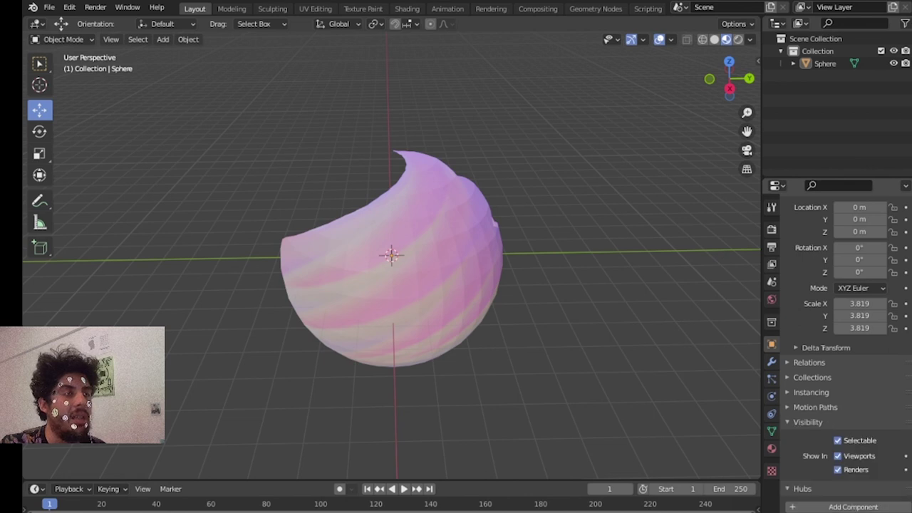
pyautogui.click(808, 423)
pyautogui.scroll(3, 808, 356)
pyautogui.click(810, 246)
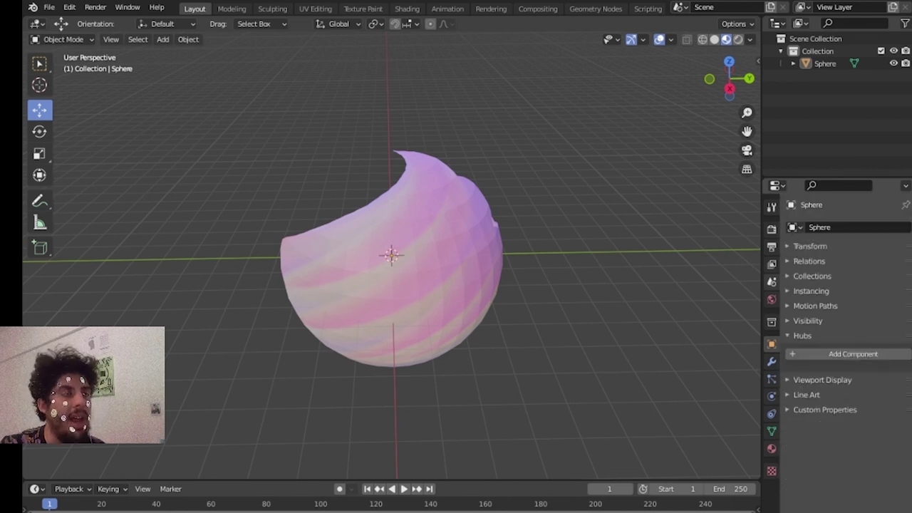
pyautogui.click(811, 246)
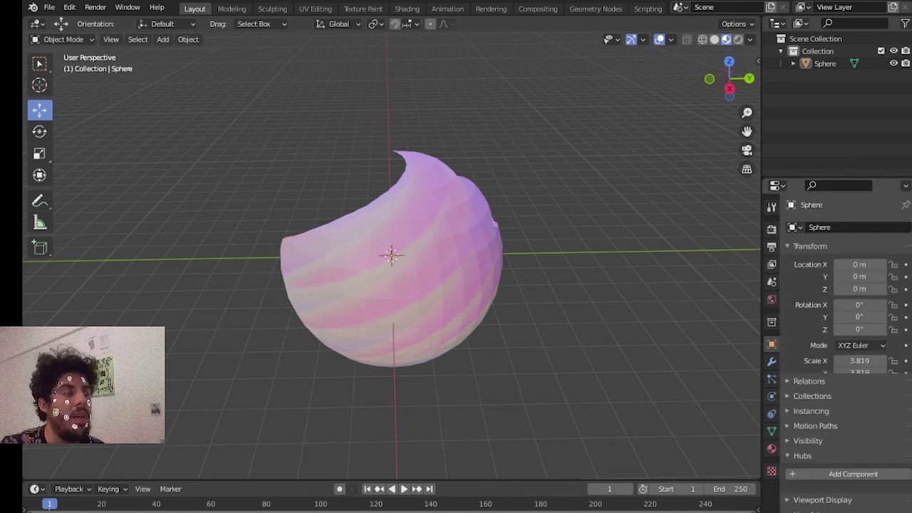
pyautogui.click(810, 246)
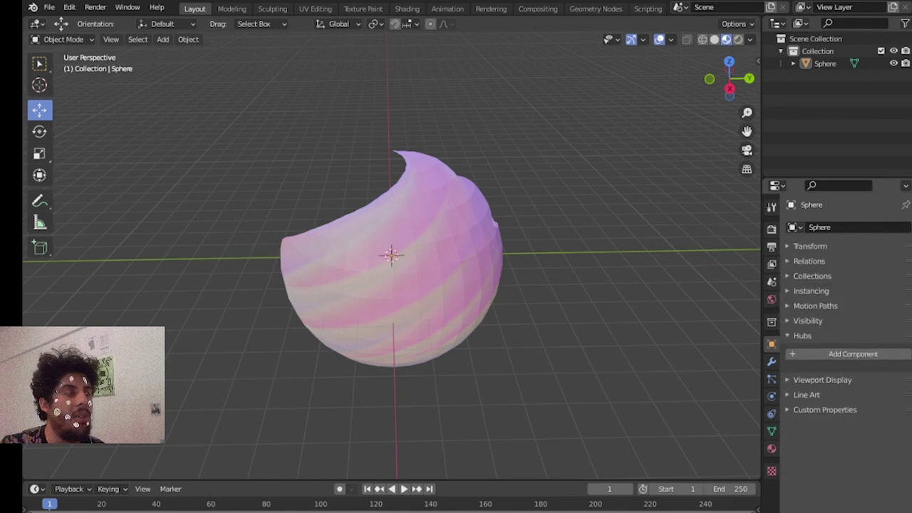
# Add a Uv Scroll component to the sphere and set its first Speed value to 1.2
pyautogui.click(853, 354)
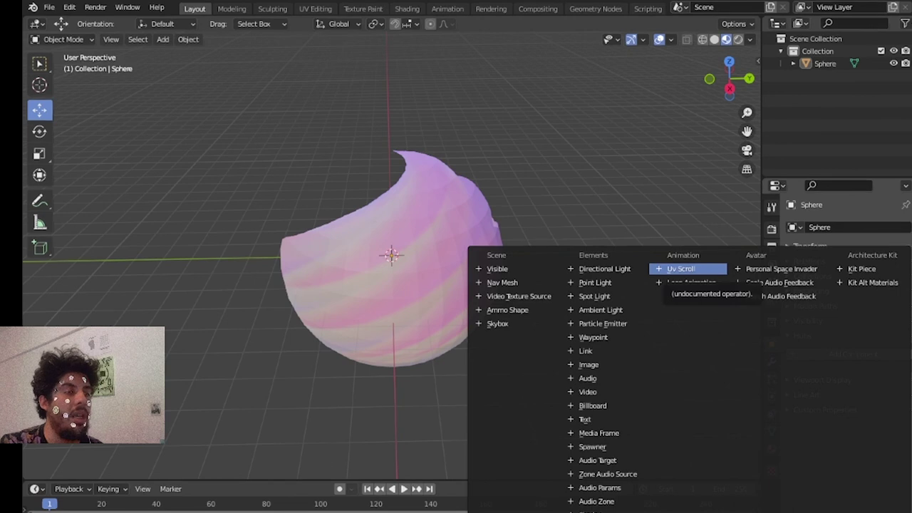
pyautogui.click(684, 269)
pyautogui.click(848, 403)
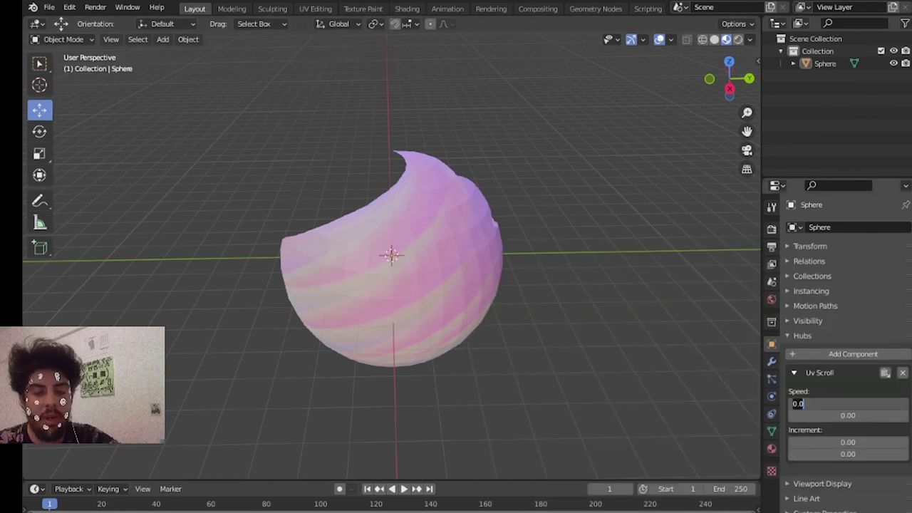
pyautogui.press('BackSpace')
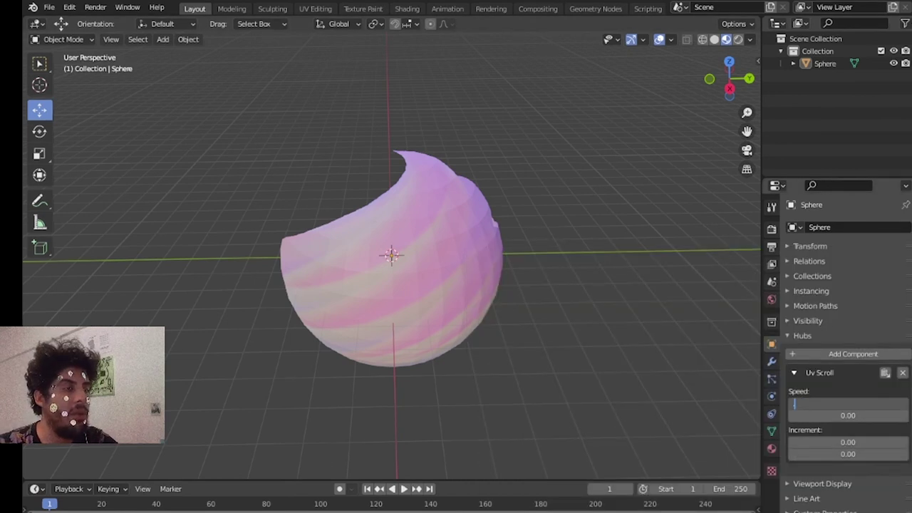
pyautogui.write('1.2')
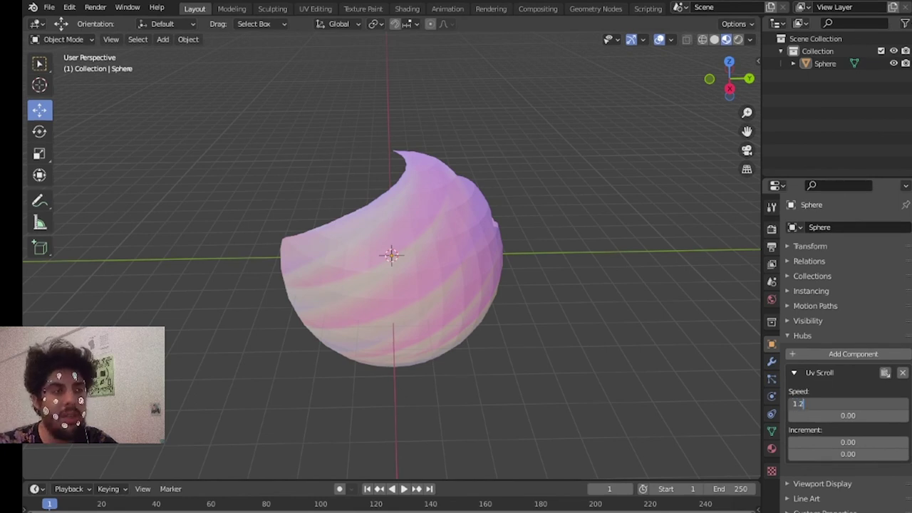
pyautogui.press('Return')
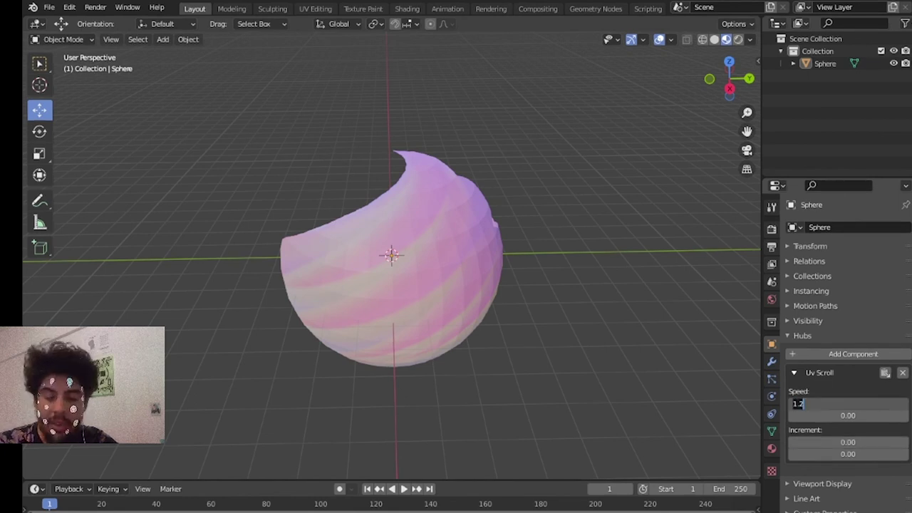
# Set the first Increment value of the sphere's Uv Scroll component to 0.3
pyautogui.click(849, 443)
pyautogui.press('BackSpace')
pyautogui.write('.3')
pyautogui.press('Return')
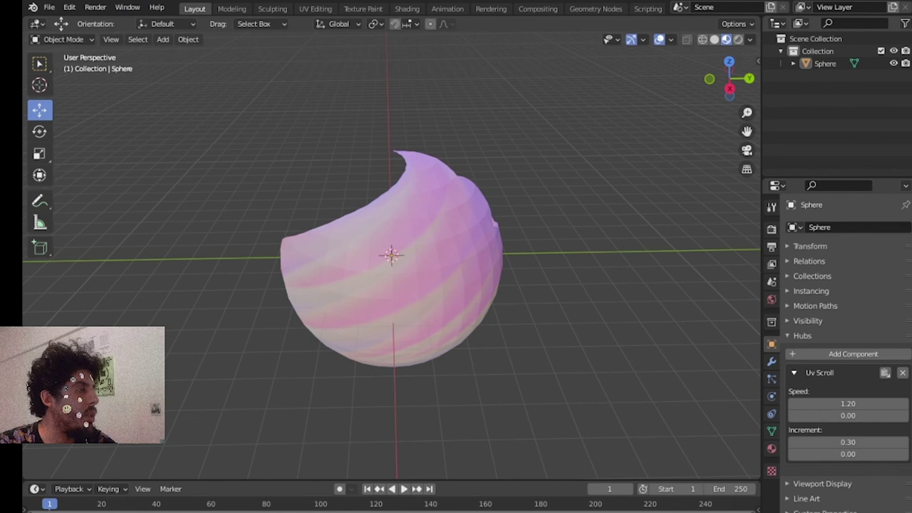
# Start exporting the sphere model with its Hubs component from Blender
pyautogui.click(49, 7)
pyautogui.moveTo(69, 188)
pyautogui.click(196, 299)
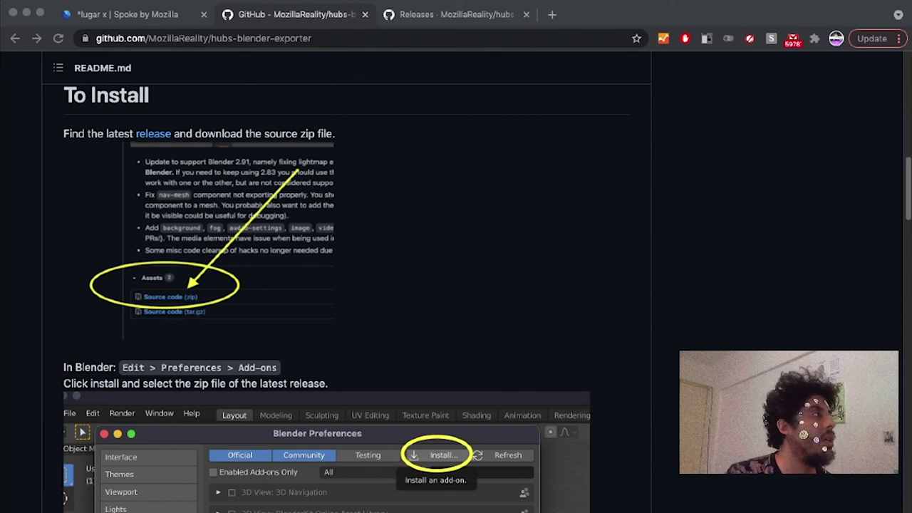
# Switch to the "lugar x" project in Spoke and place the CIRCULO2glb.glb asset in the scene
pyautogui.click(128, 14)
pyautogui.moveTo(293, 455)
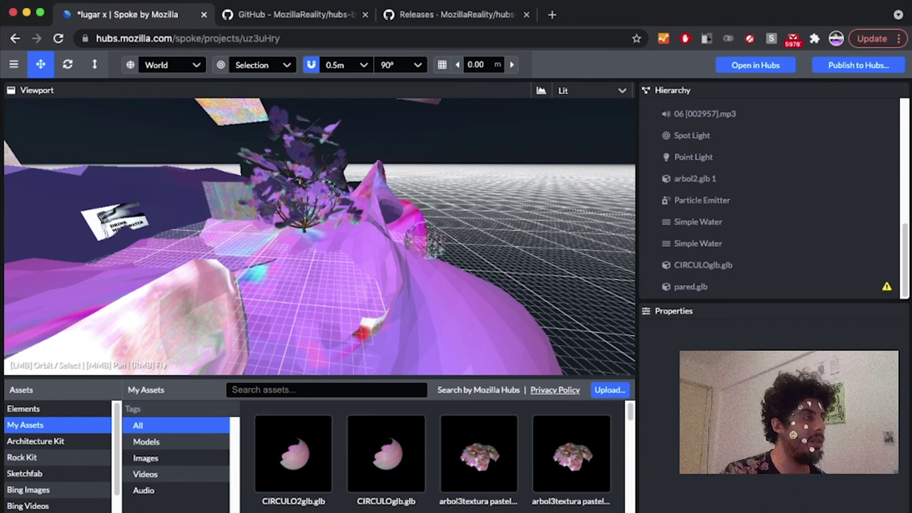
pyautogui.moveTo(293, 454); pyautogui.dragTo(559, 306)
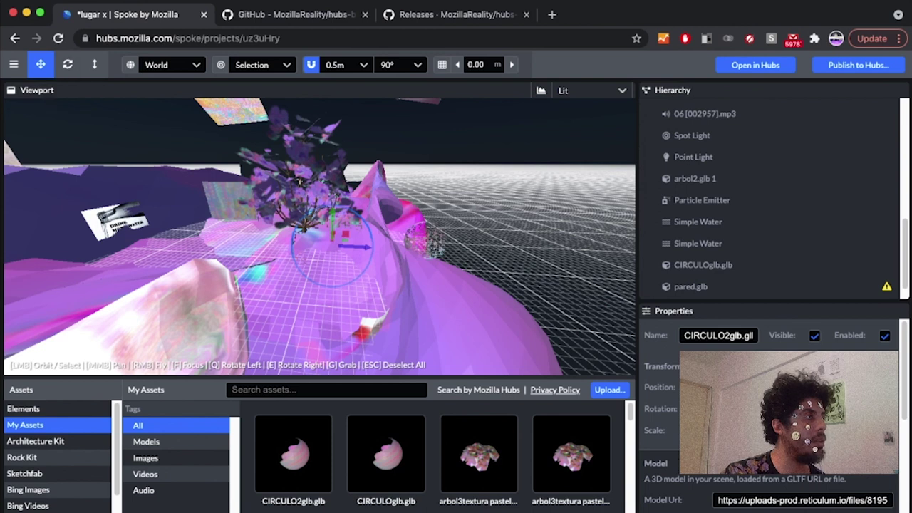
# Move the CIRCULO2glb.glb model beside the drink-more-water image, raise it slightly, and save the project
pyautogui.moveTo(356, 248); pyautogui.dragTo(226, 240)
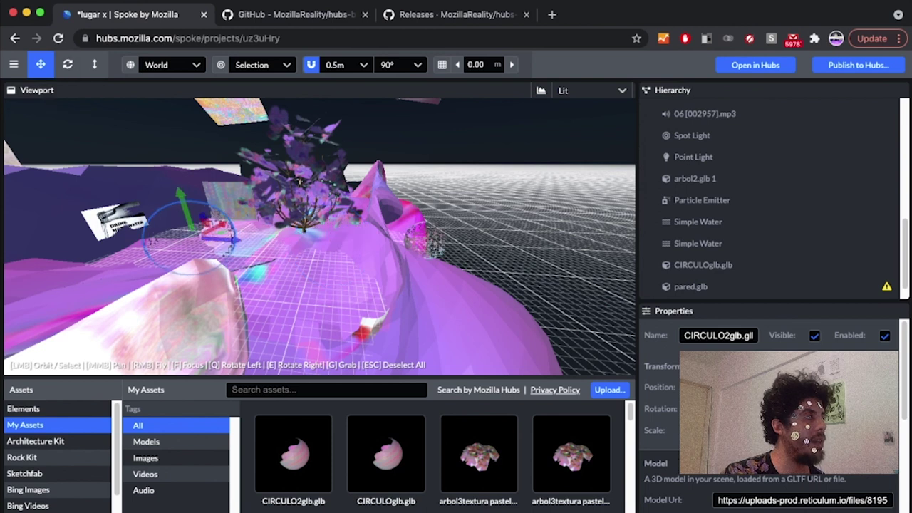
pyautogui.moveTo(184, 205); pyautogui.dragTo(178, 189)
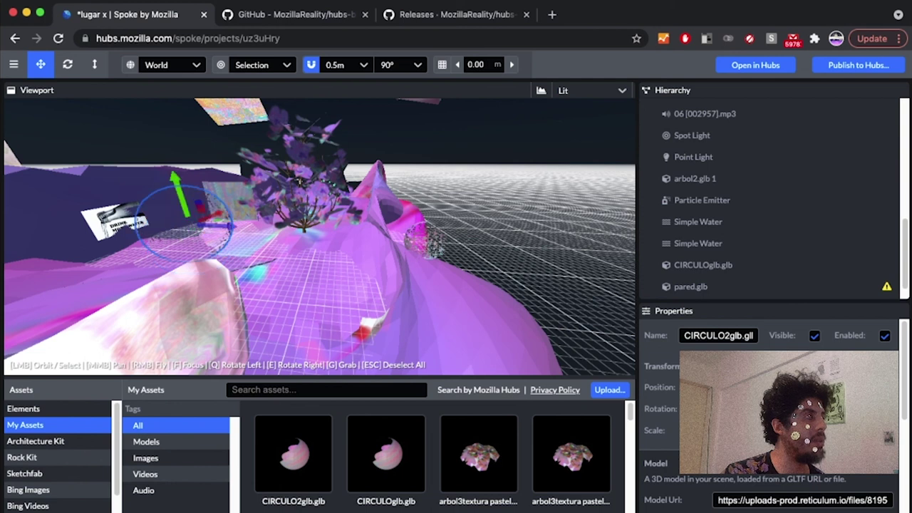
pyautogui.click(320, 285)
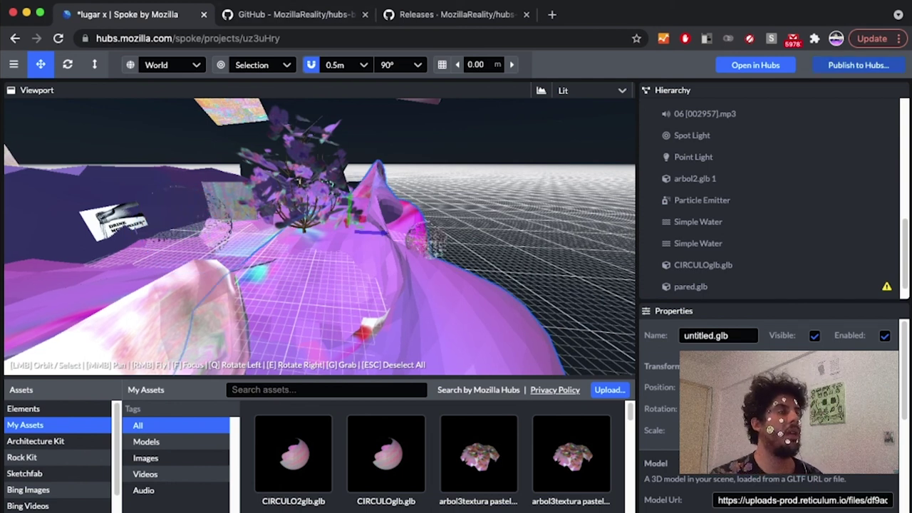
pyautogui.press('super+s')
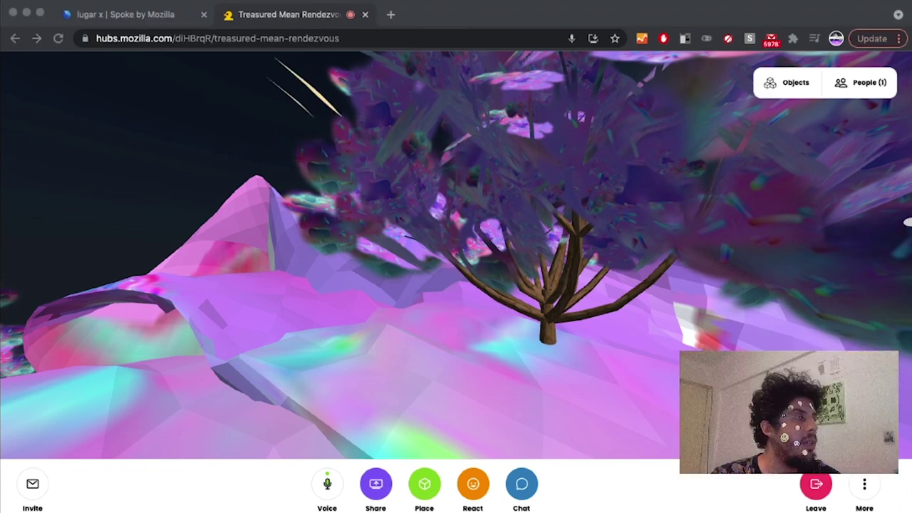
# Turn and walk through the Hubs room to reach the animated sphere model
pyautogui.click(785, 57)
pyautogui.moveTo(434, 278); pyautogui.dragTo(324, 279)
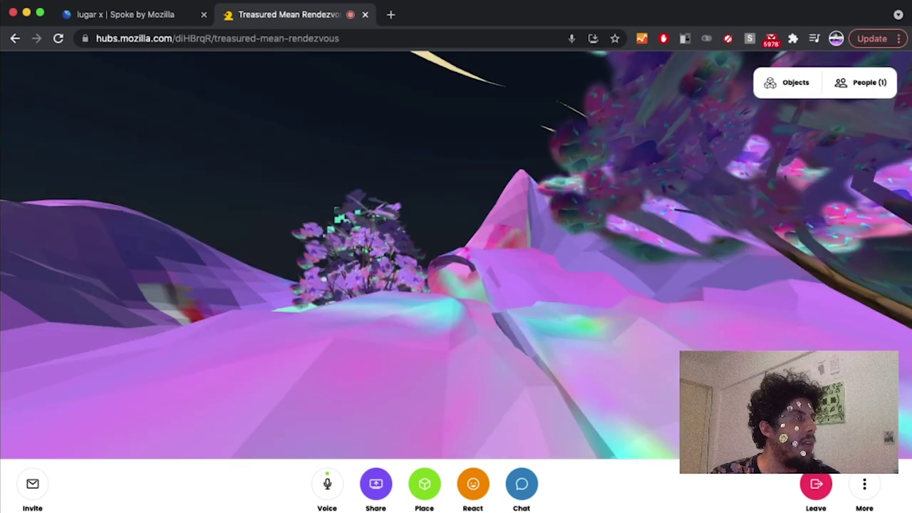
pyautogui.press('Left')
pyautogui.moveTo(230, 273); pyautogui.dragTo(5, 287)
pyautogui.press('w')
pyautogui.press('s')
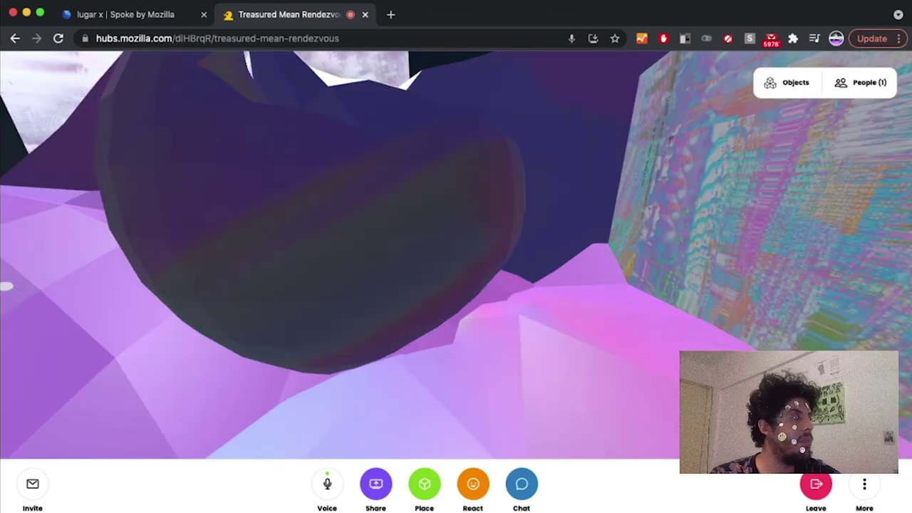
# Enable fly mode and move around the sphere to examine its scrolling texture from several sides
pyautogui.press('Up')
pyautogui.press('g')
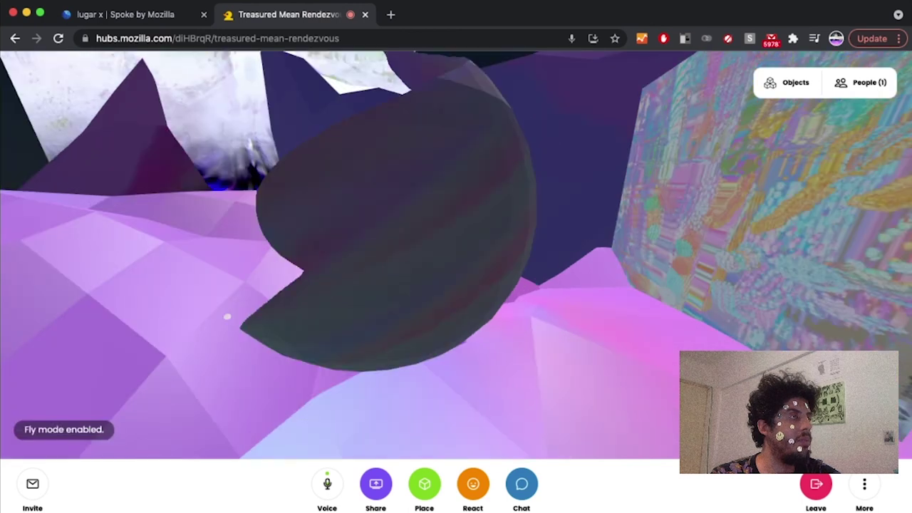
pyautogui.moveTo(227, 316); pyautogui.dragTo(356, 317)
pyautogui.press('w')
pyautogui.press('w')
pyautogui.press('s')
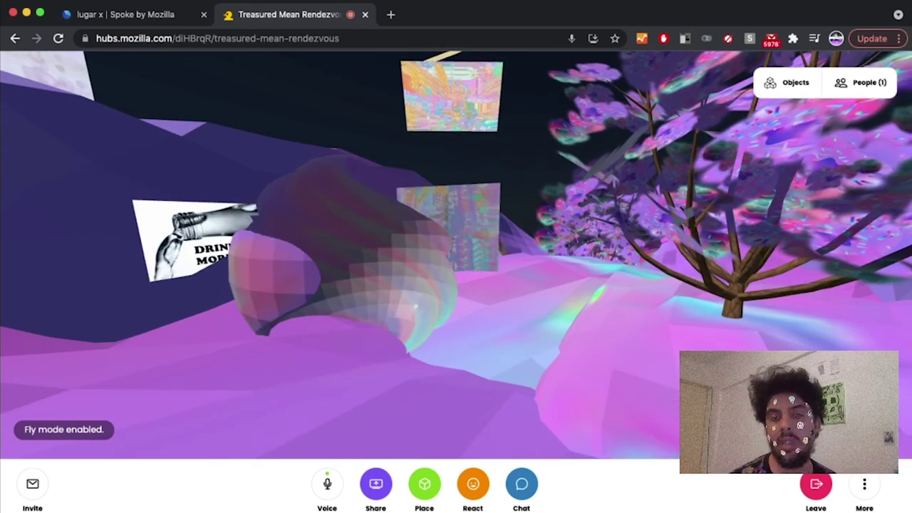